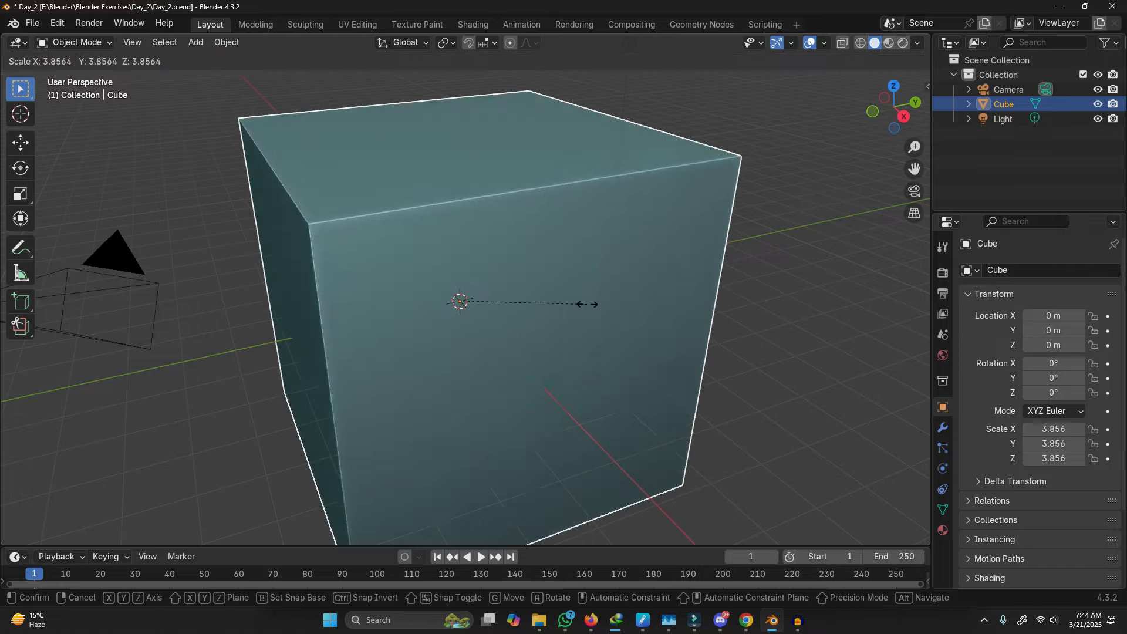
key("g")
key("Escape")
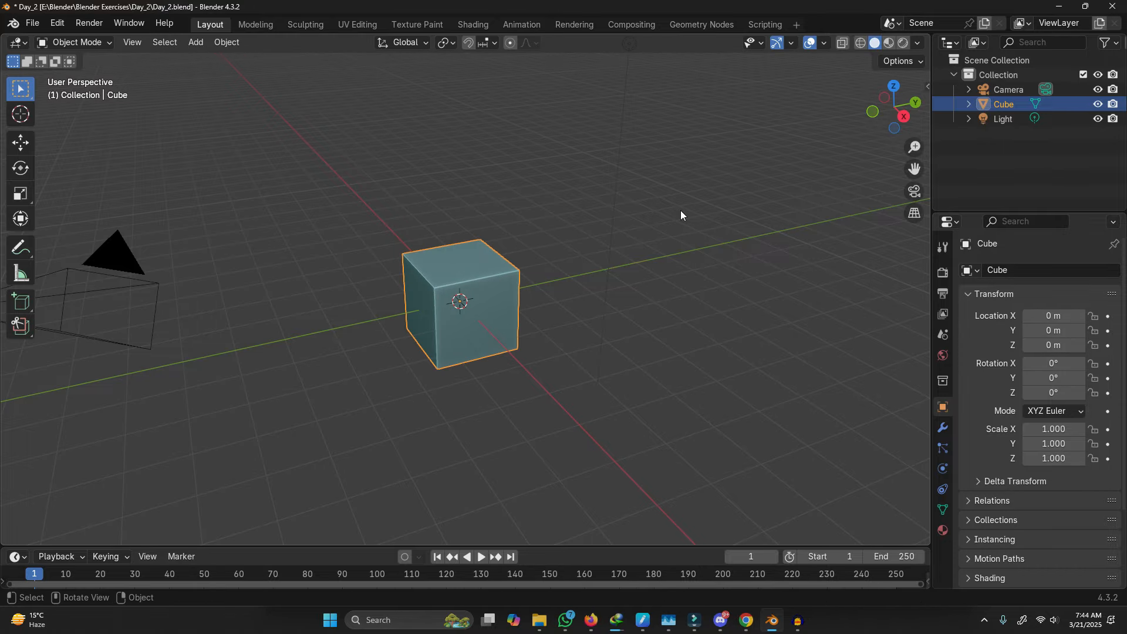
scroll(636, 364, "down", 4)
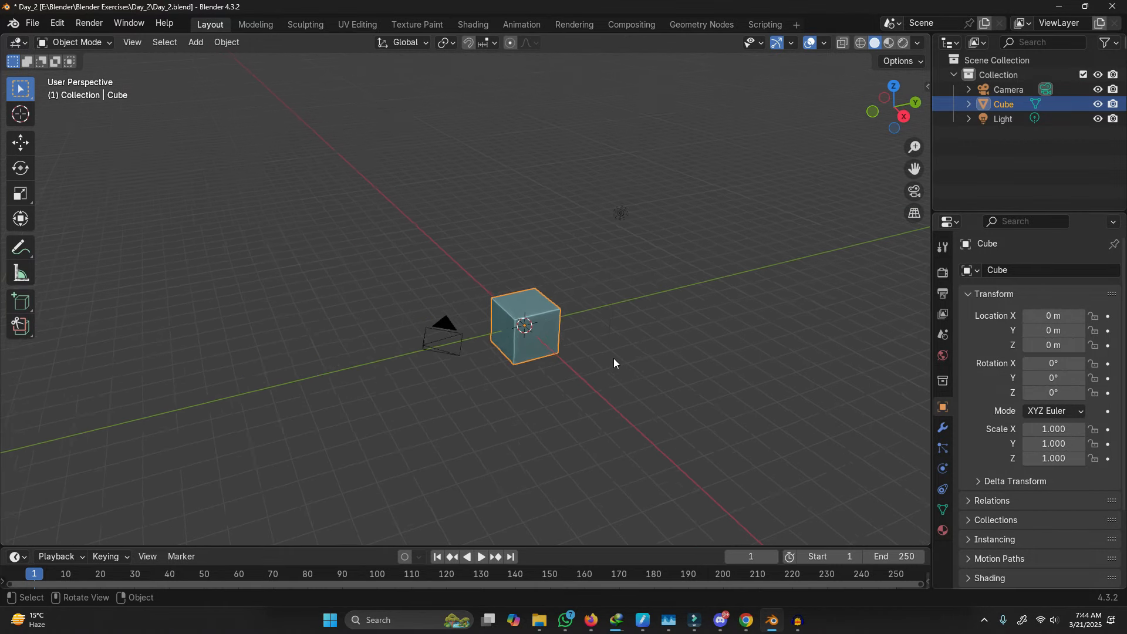
scroll(677, 249, "up", 3)
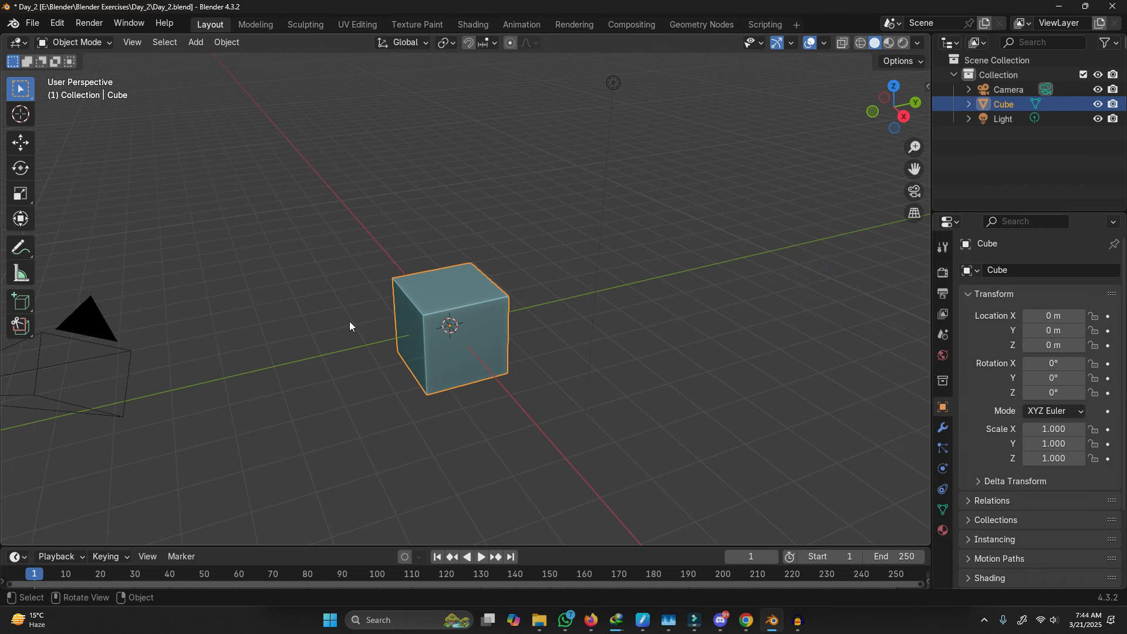
middle_click_drag(431, 329, 484, 329)
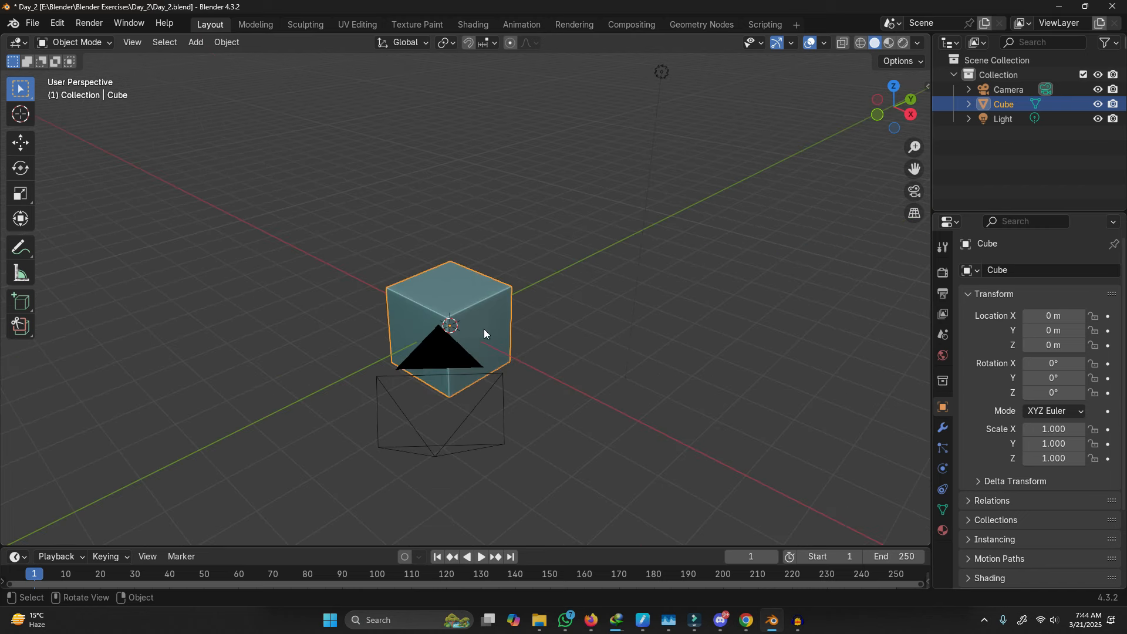
Step: Try scaling the cube along the global X axis
key("s")
key("x")
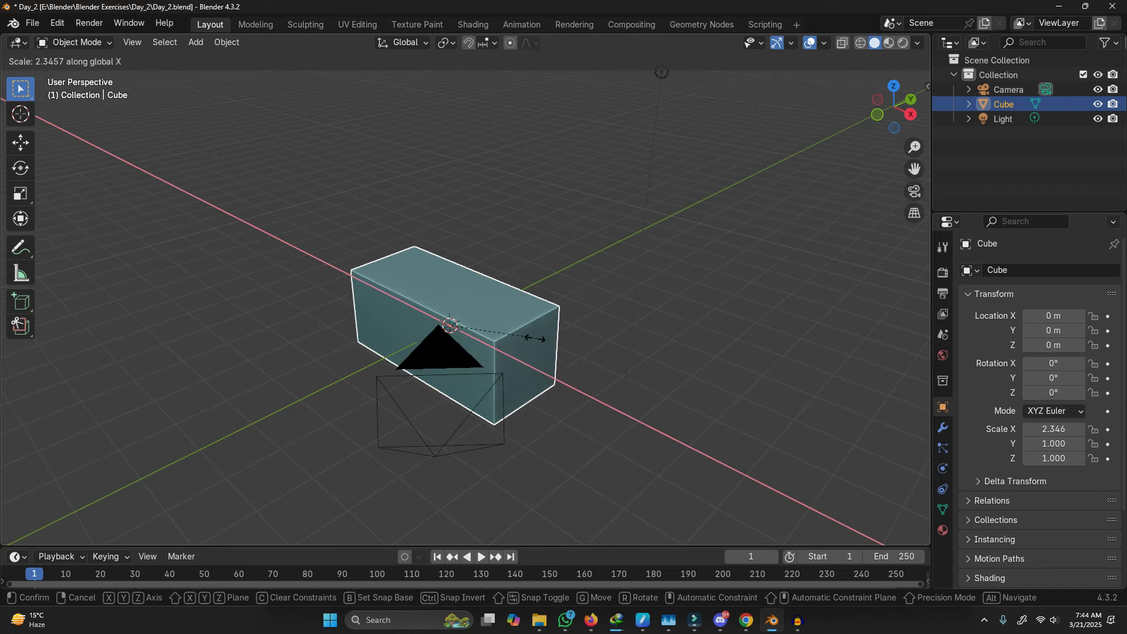
key("Escape")
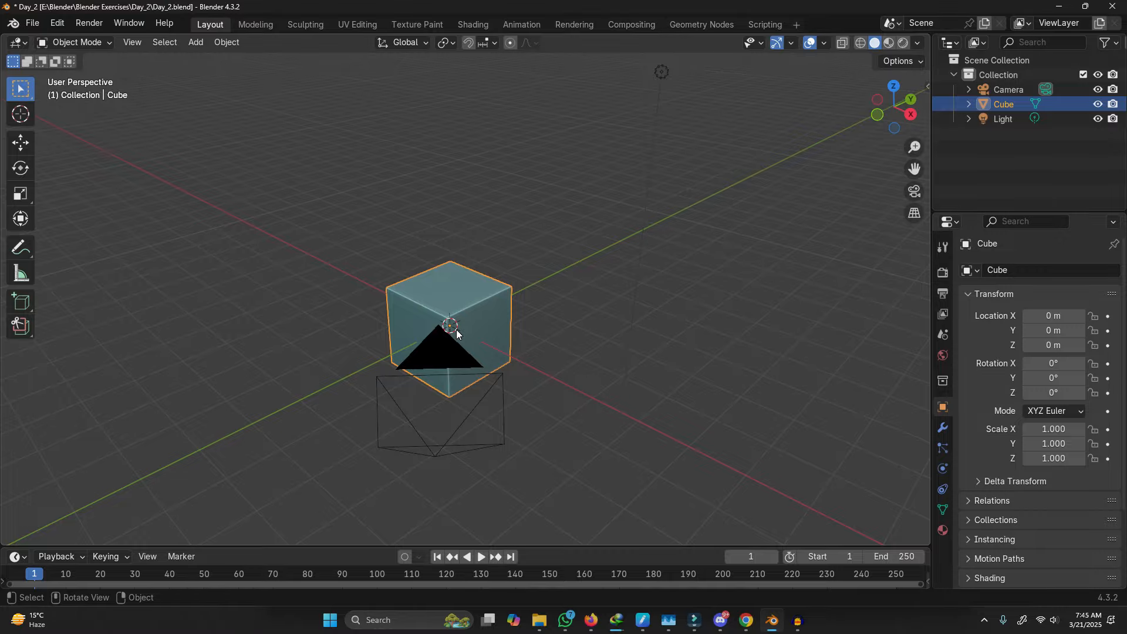
key("s")
key("x")
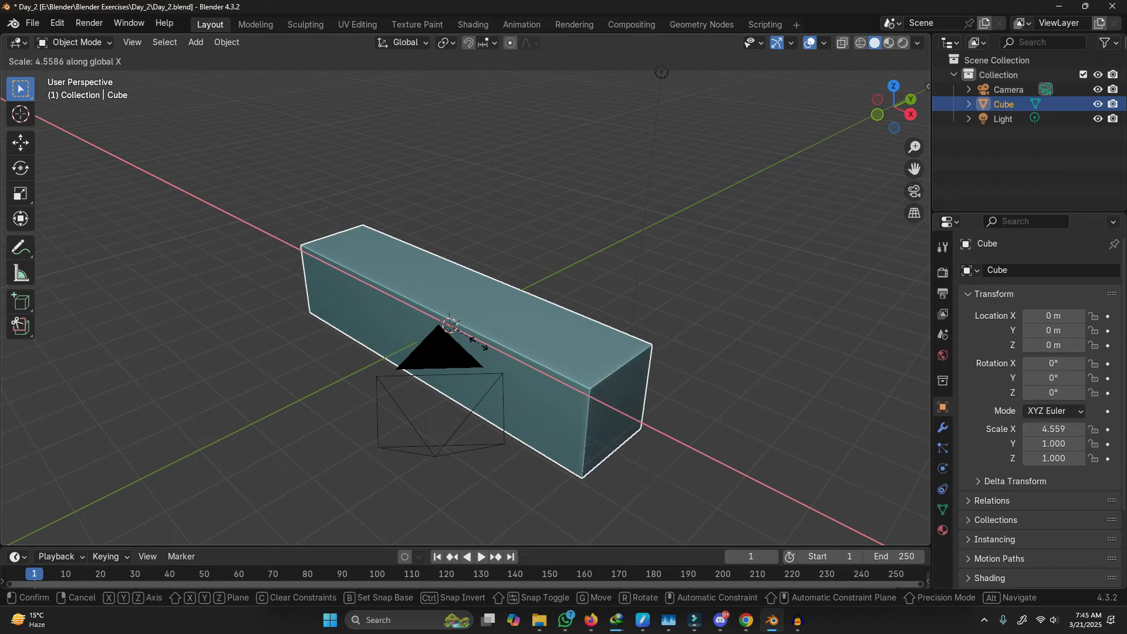
key("Escape")
scroll(396, 284, "down", 2)
key("s")
key("x")
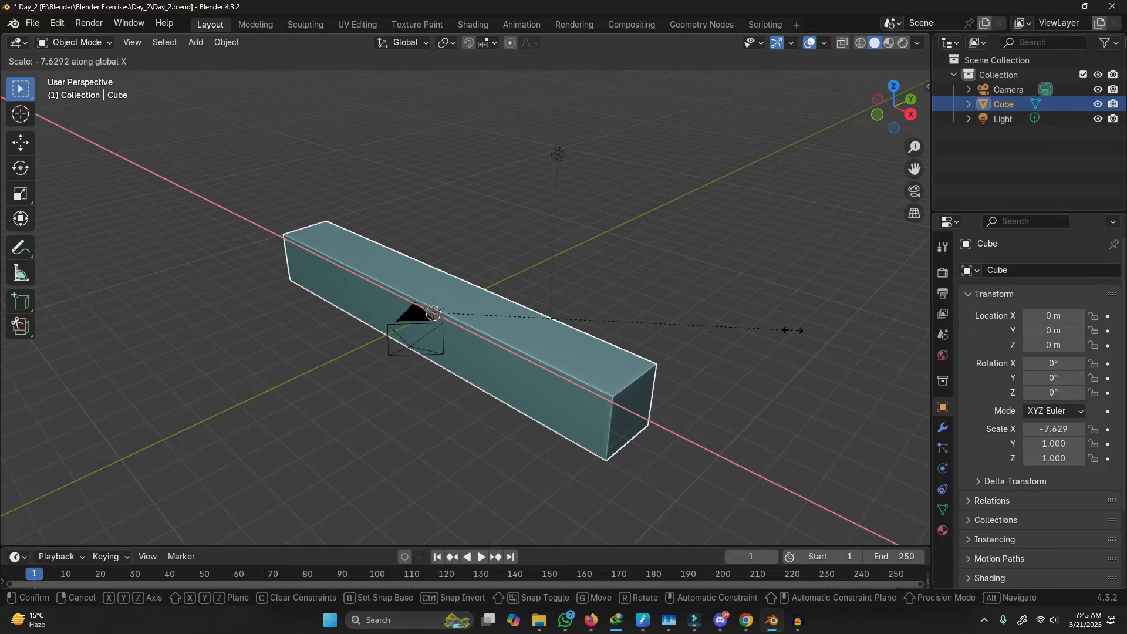
key("Escape")
middle_click_drag(793, 306, 568, 340)
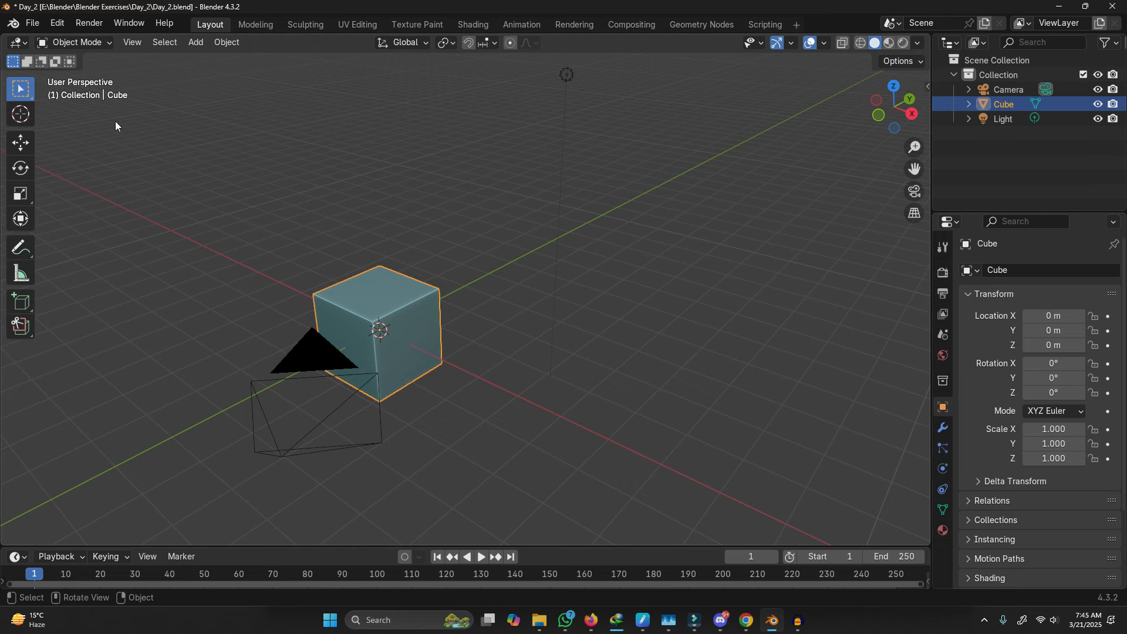
Step: Search the extensions in the Blender preferences for "bool"
left_click(57, 23)
left_click(84, 206)
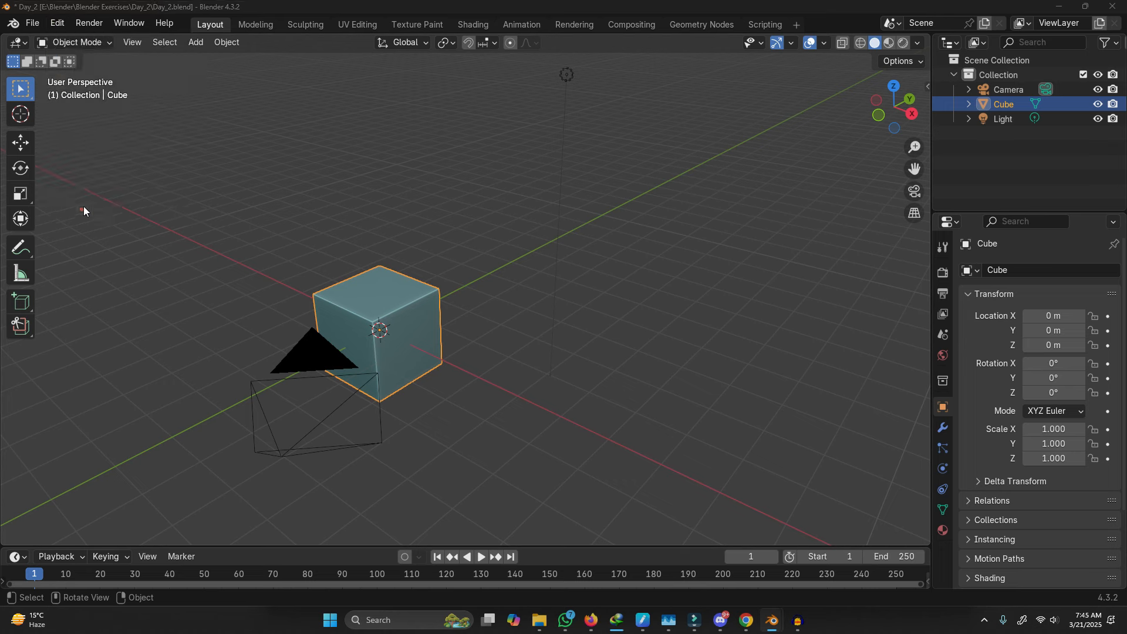
left_click(229, 27)
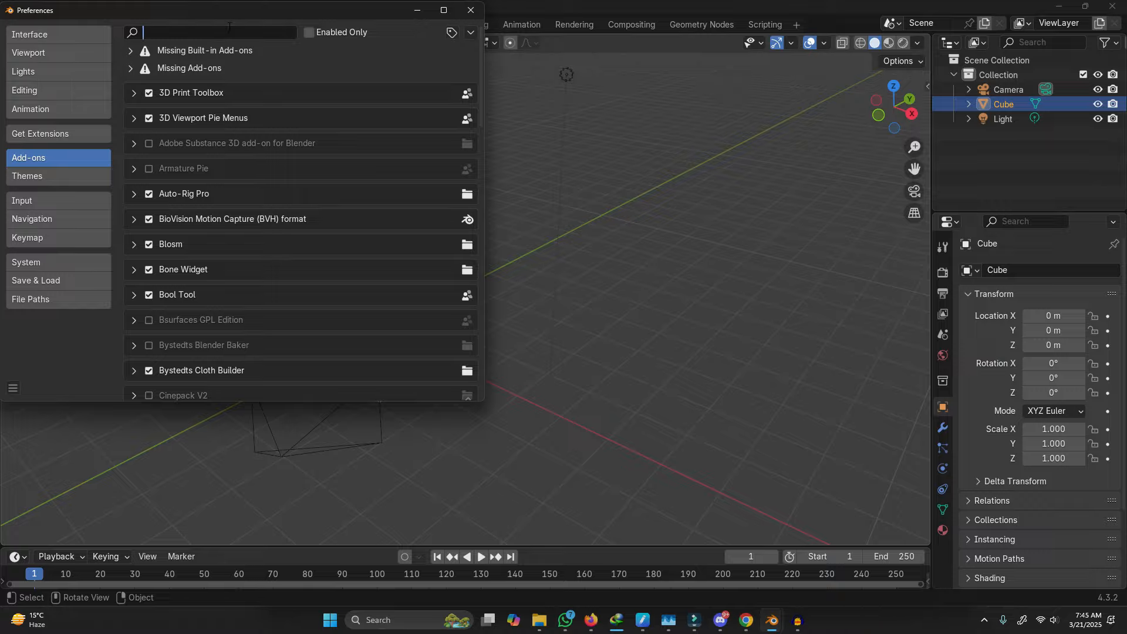
left_click(69, 133)
left_click(173, 32)
type("c")
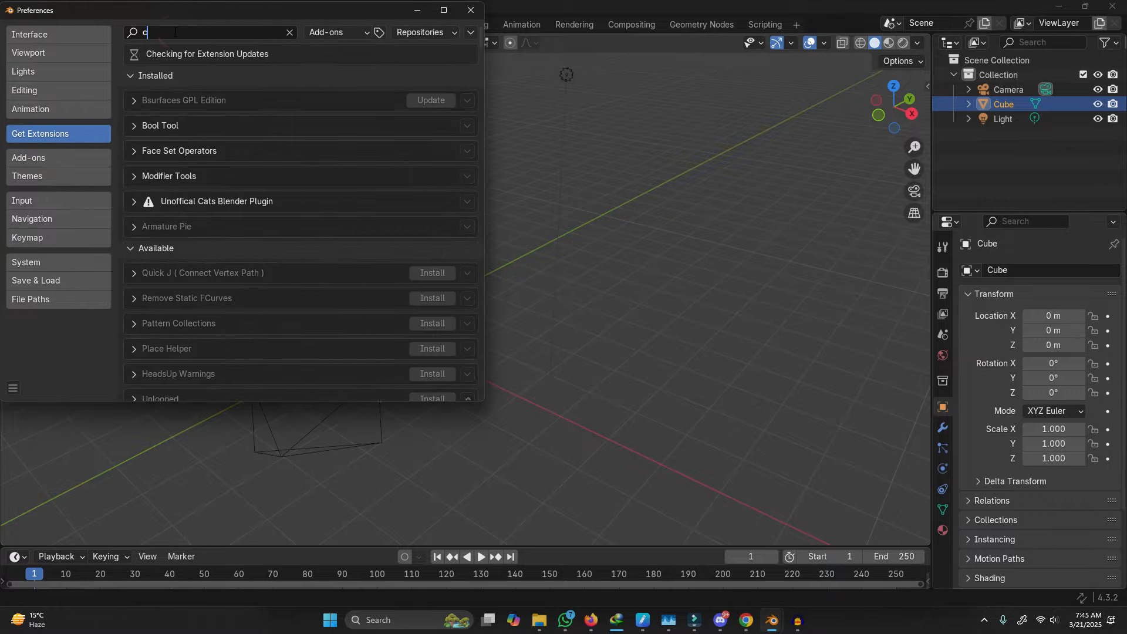
type("ool")
double_click(174, 32)
type("bool")
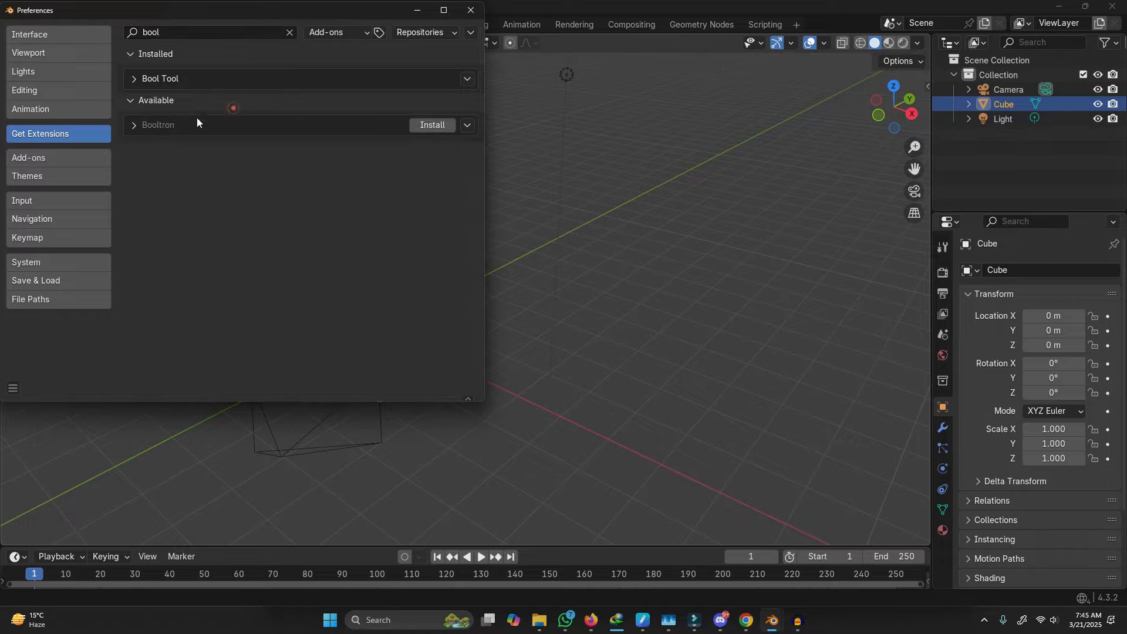
Step: Examine the details of the Bool Tool extension and close the preferences
left_click(150, 79)
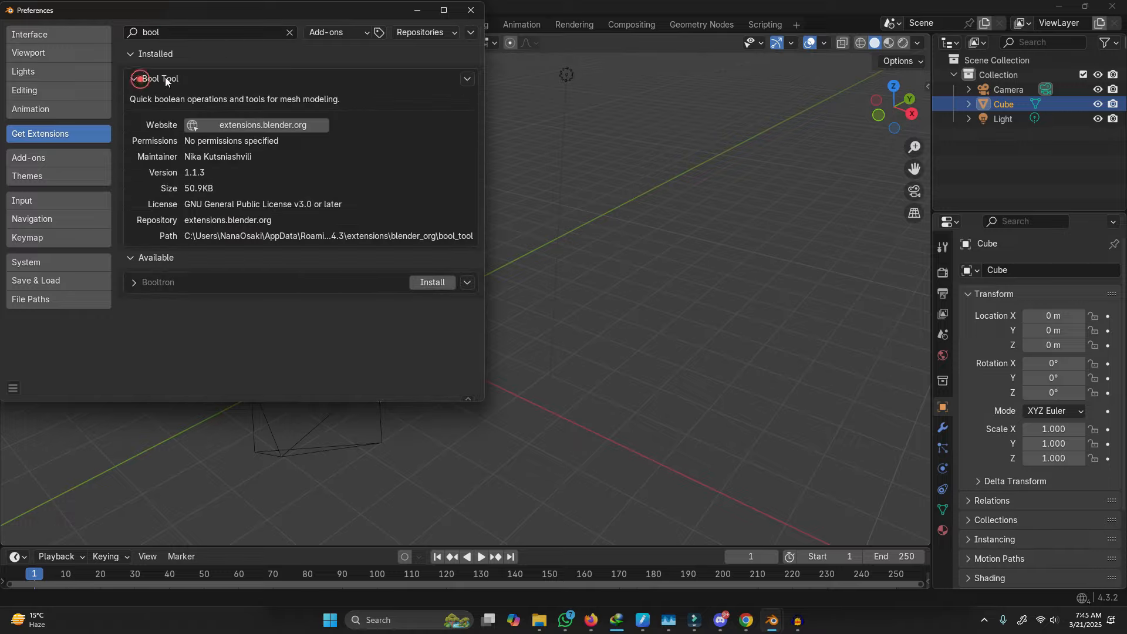
left_click(130, 78)
left_click(470, 10)
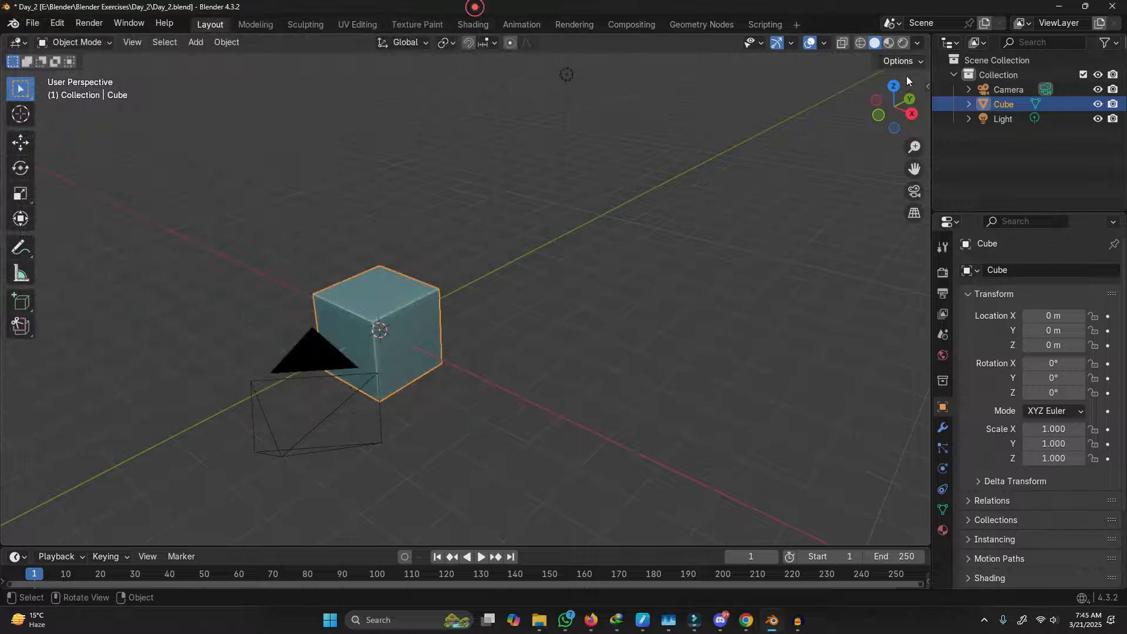
Step: Show the Bool Tool's Auto Boolean and Brush Boolean operations beside the viewport
left_click(926, 88)
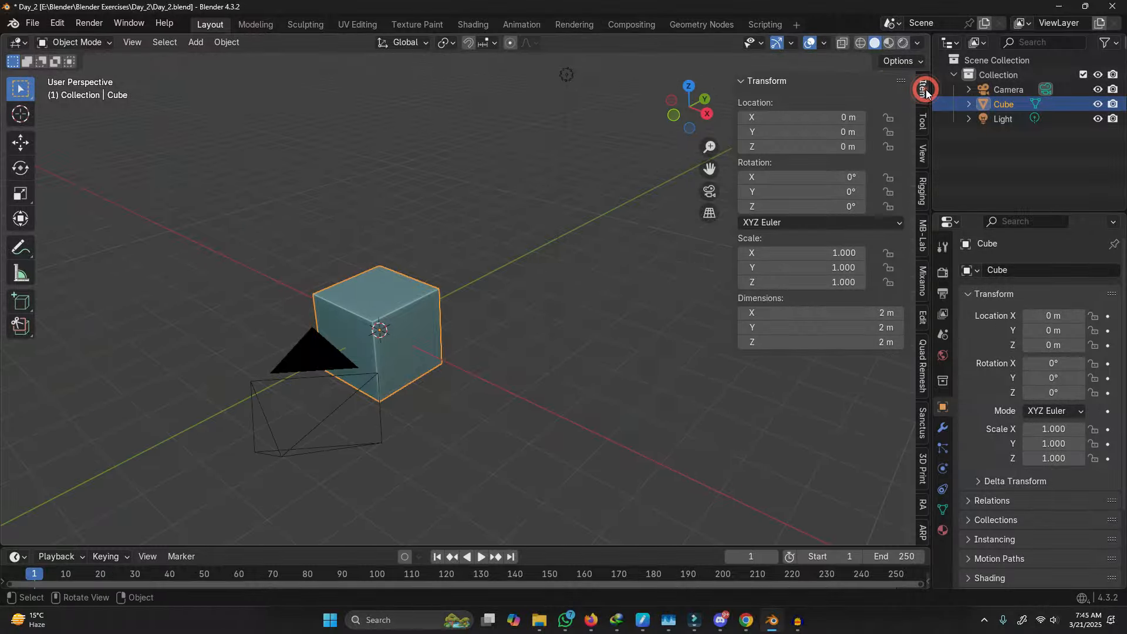
left_click(926, 320)
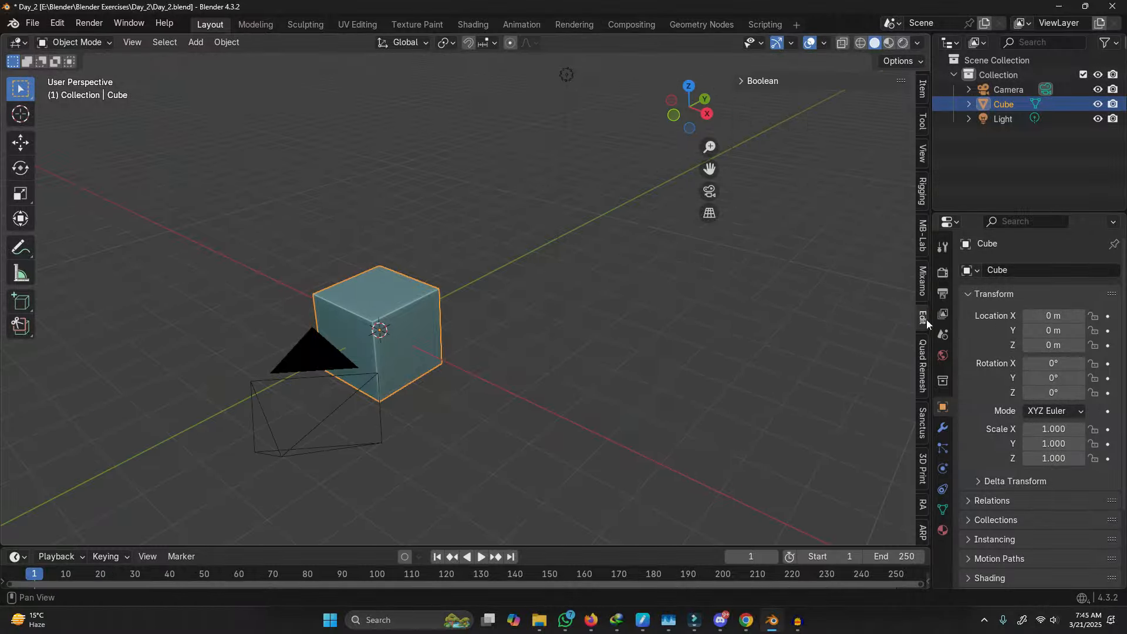
left_click(758, 81)
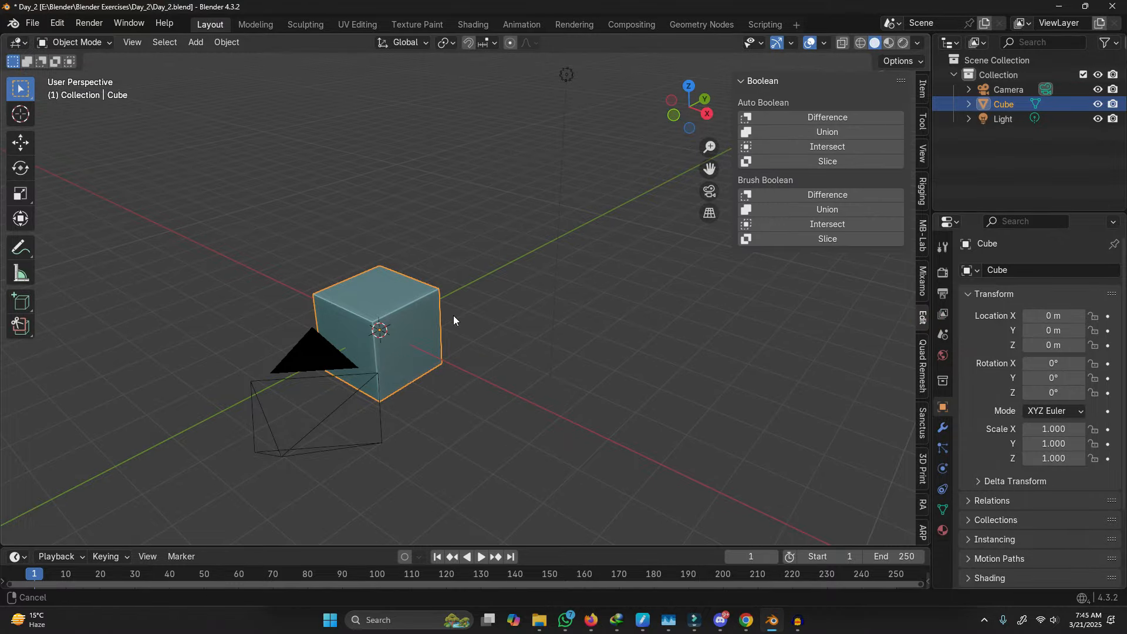
Step: Duplicate the cube, place the copy over its upper-right corner and rotate the copy to about 43° around Y
scroll(453, 316, "up", 3)
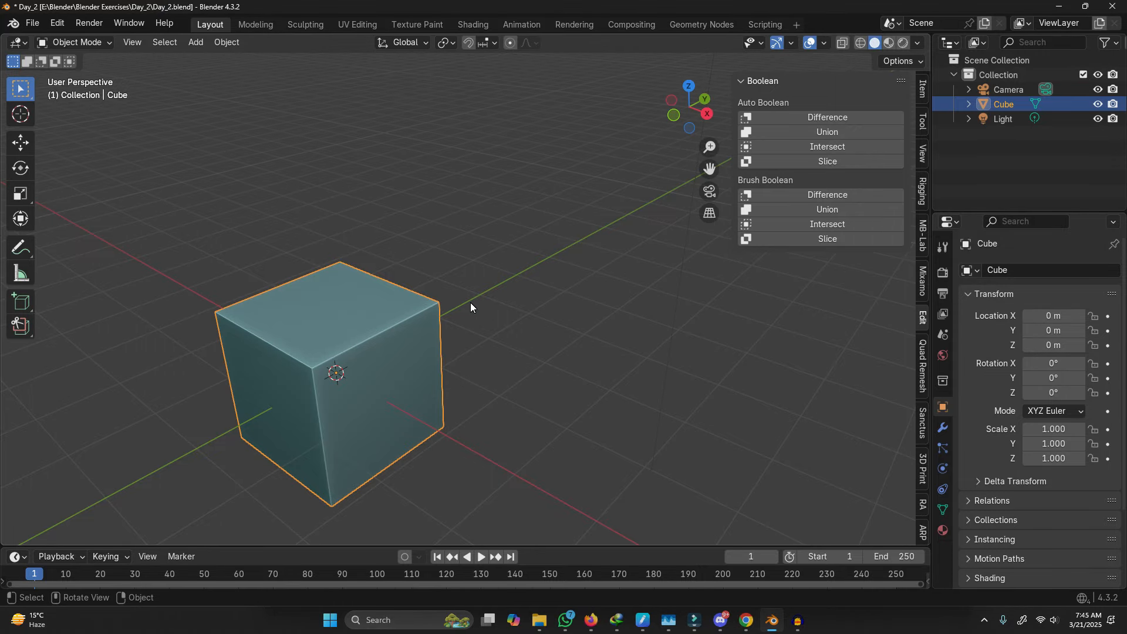
middle_click_drag(471, 304, 541, 360)
middle_click_drag(395, 352, 501, 354, "shift")
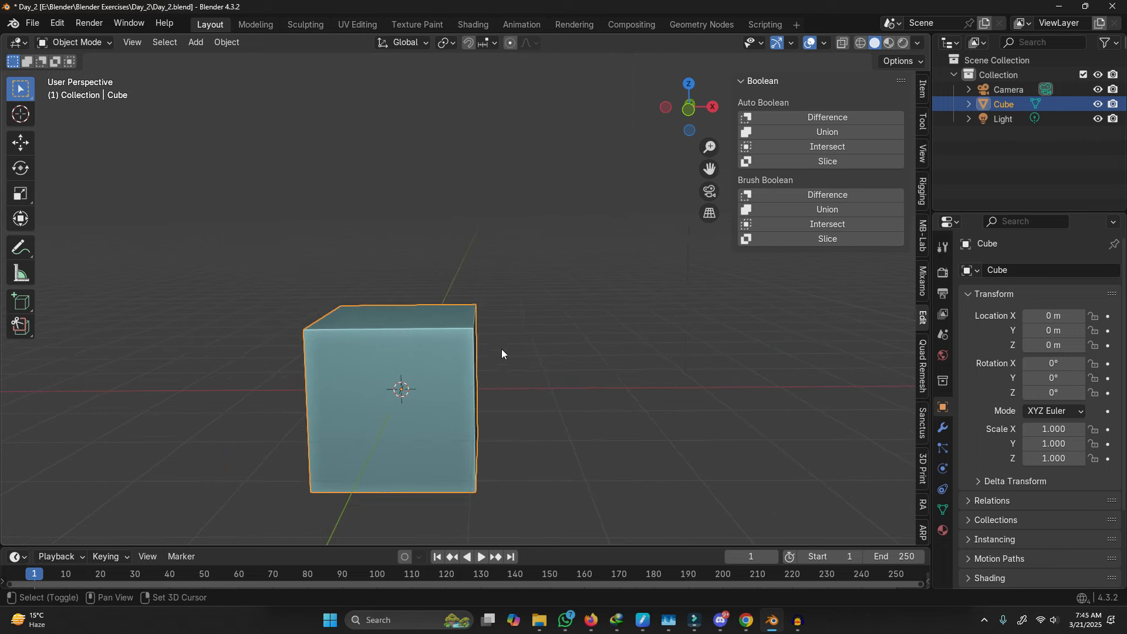
key("shift+d")
left_click(542, 258)
key("r")
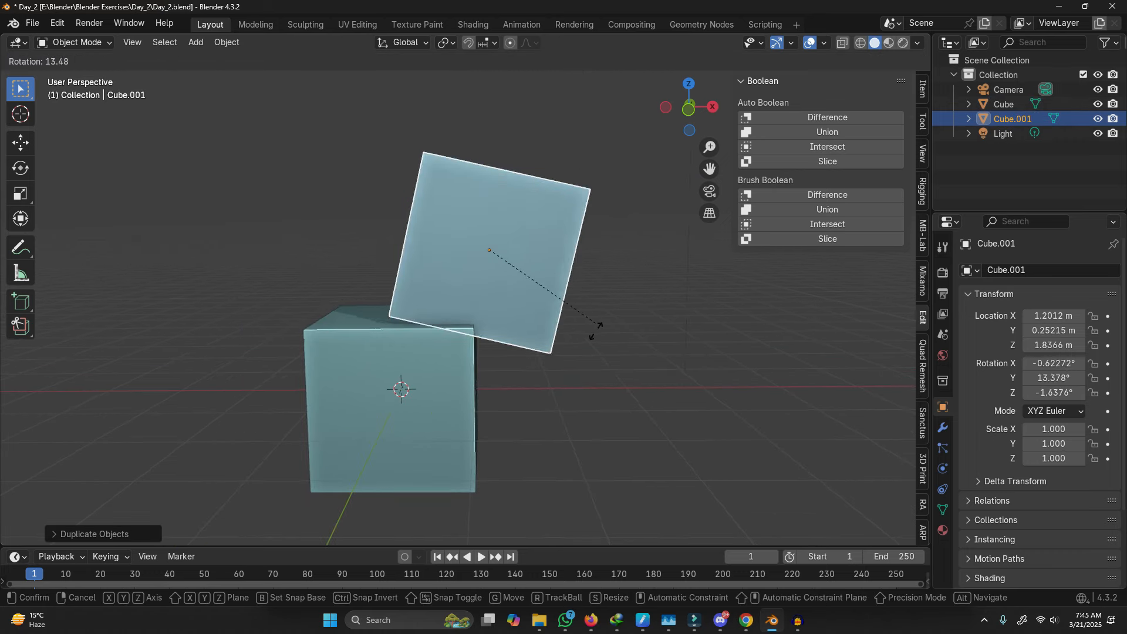
left_click(553, 347)
Step: Stretch the rotated copy along the global Y axis to a Y scale of about 1.7
key("s")
key("x")
key("x")
key("y")
left_click(501, 369)
Step: Duplicate the stretched block to the original cube's upper-left side and rotate the copy to about 18° around Y
key("shift+d")
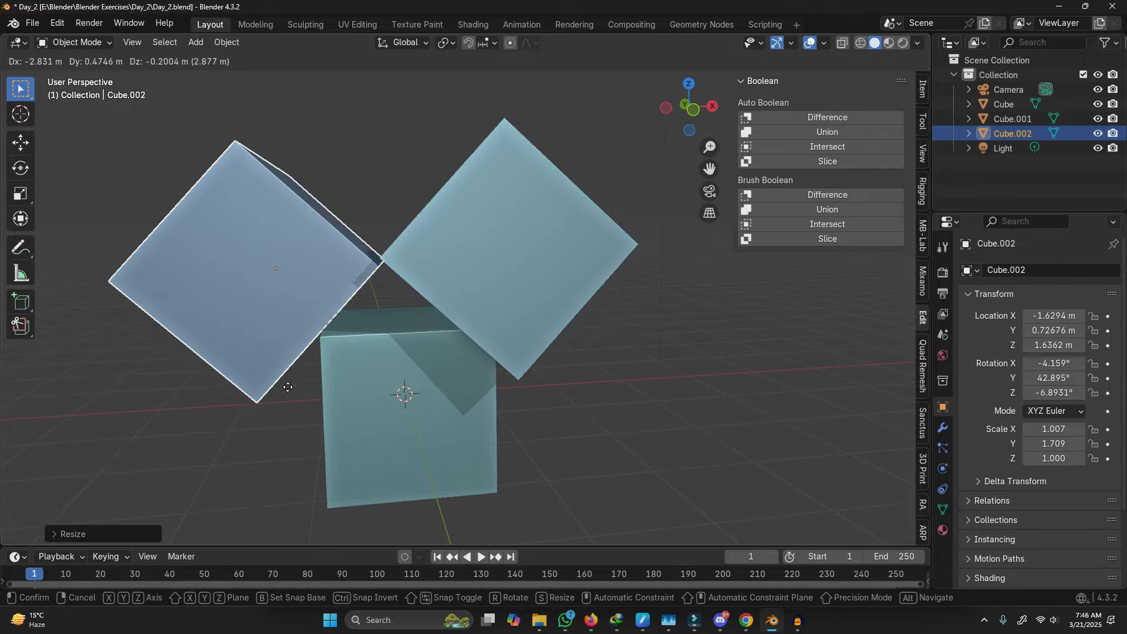
left_click(290, 421)
key("r")
left_click(455, 382)
Step: Move the upper-left block into the cube's left side and lower it along Z to about 0.78 m
key("g")
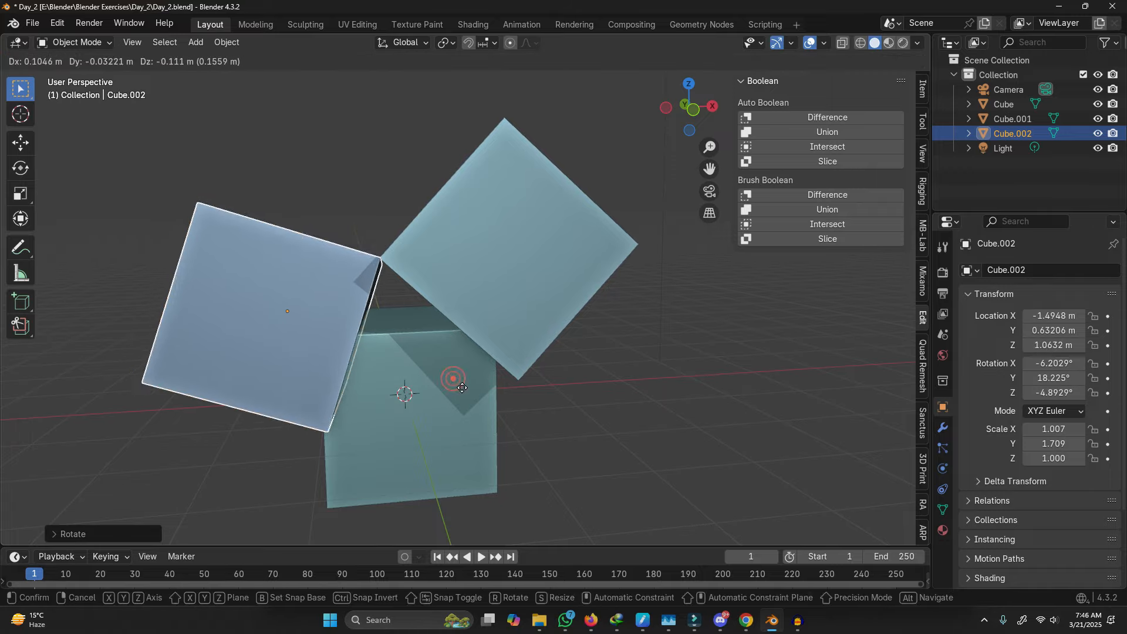
left_click(463, 390)
middle_click_drag(466, 428, 461, 380, "shift")
key("g")
key("z")
left_click(453, 398)
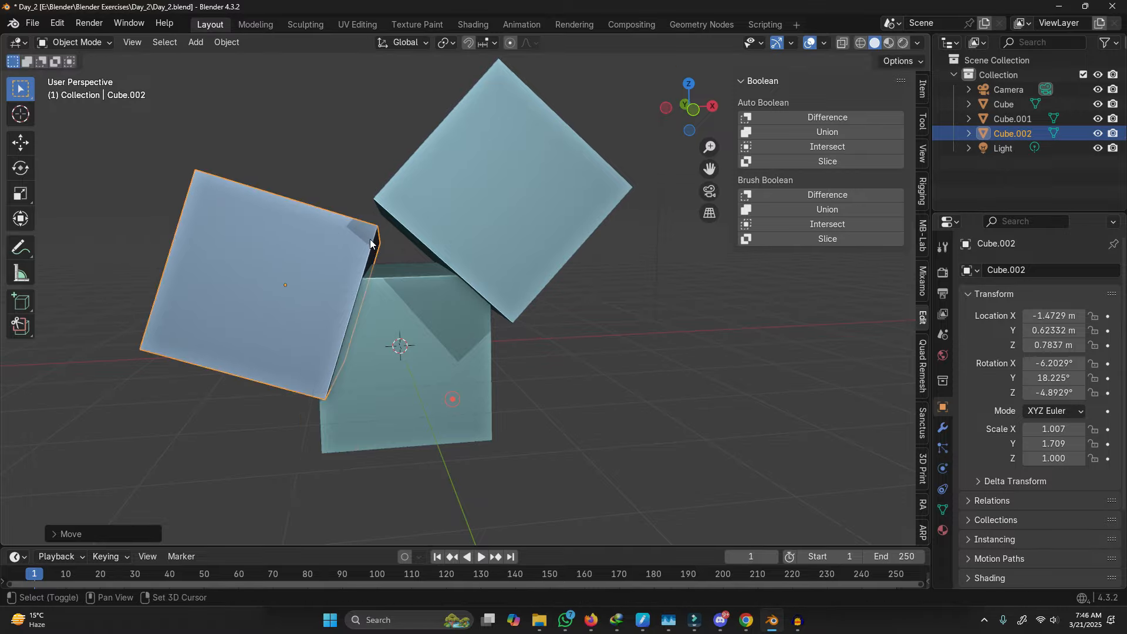
Step: Duplicate the upper-left block, then rotate and move the copy so it overlaps the cube's lower-left corner
key("shift+d")
left_click(401, 442)
key("r")
left_click(330, 251)
middle_click_drag(441, 377, 468, 263, "shift")
key("r")
left_click(528, 263)
key("g")
left_click(550, 263)
left_click(582, 232)
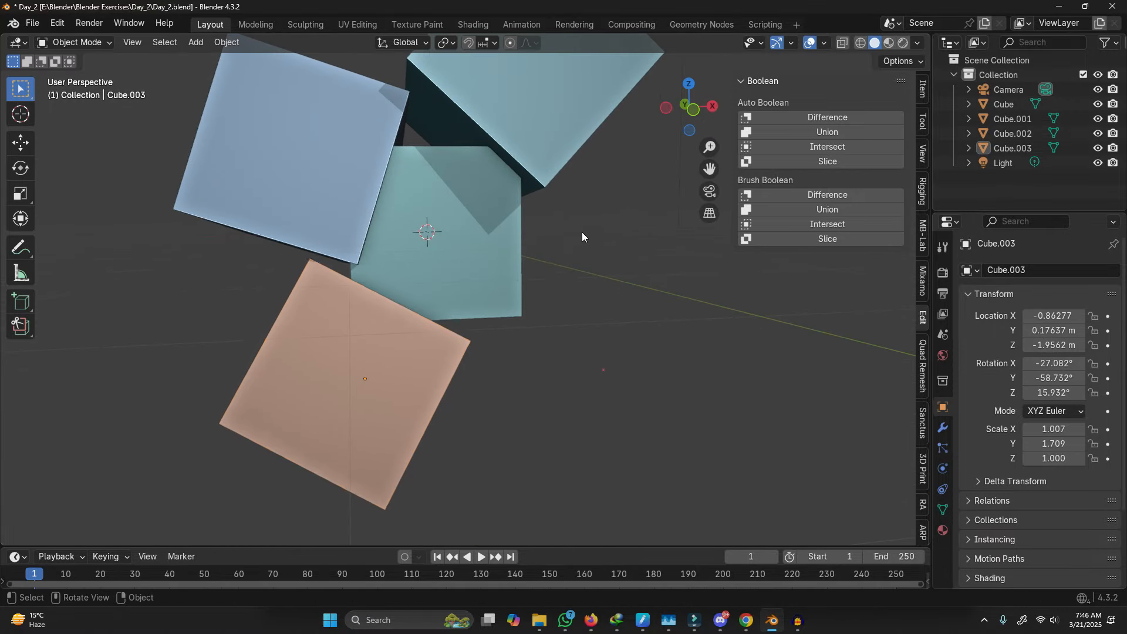
Step: Duplicate the upper-right block to the cube's lower-right side and rotate the copy to about 126° around Y
middle_click_drag(620, 324, 604, 370, "shift")
middle_click_drag(453, 407, 505, 256)
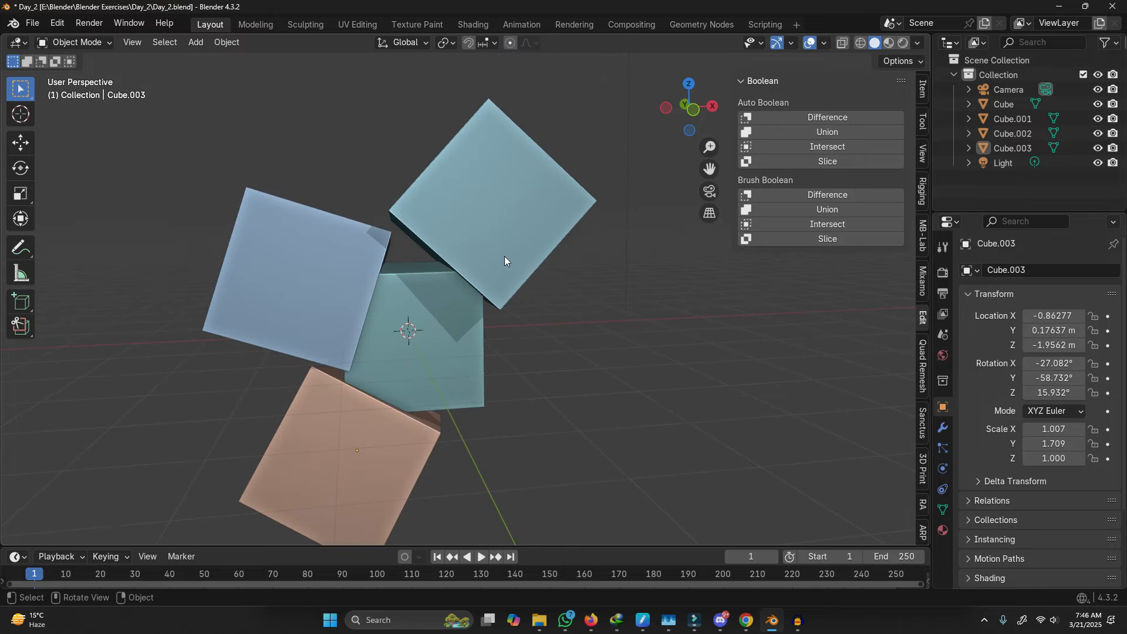
left_click(507, 277)
key("shift+d")
left_click(571, 395)
key("r")
left_click(484, 484)
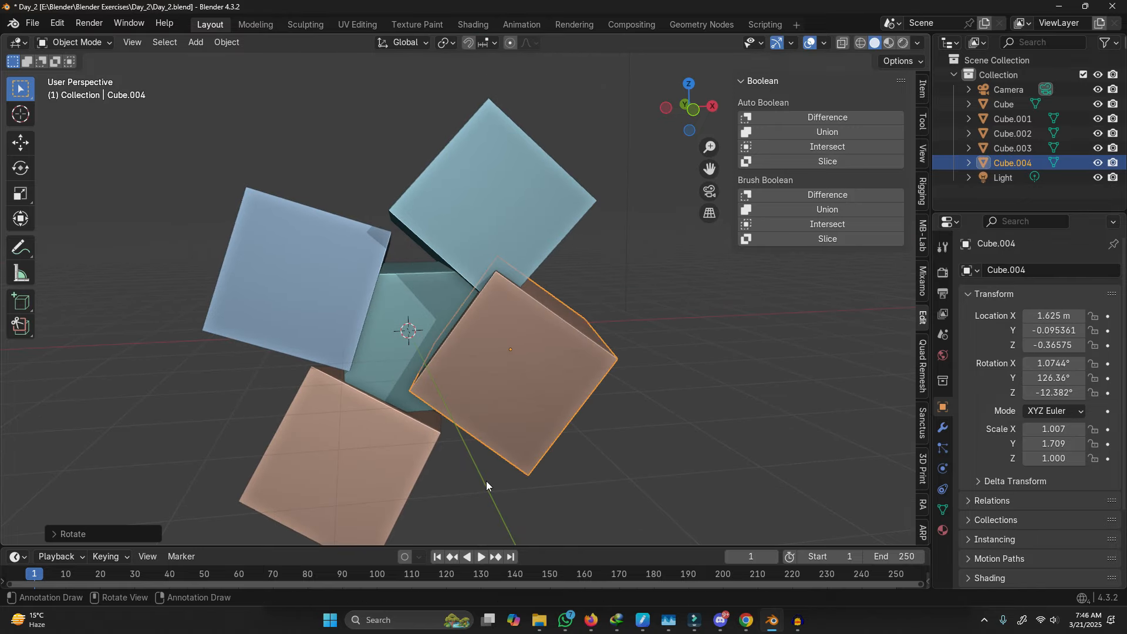
Step: Move the lower-right block down to the cube's corner, shrink it to about 0.81 times its size and rotate it slightly
key("g")
left_click(596, 521)
middle_click_drag(597, 521, 621, 421)
key("s")
left_click(618, 470)
key("r")
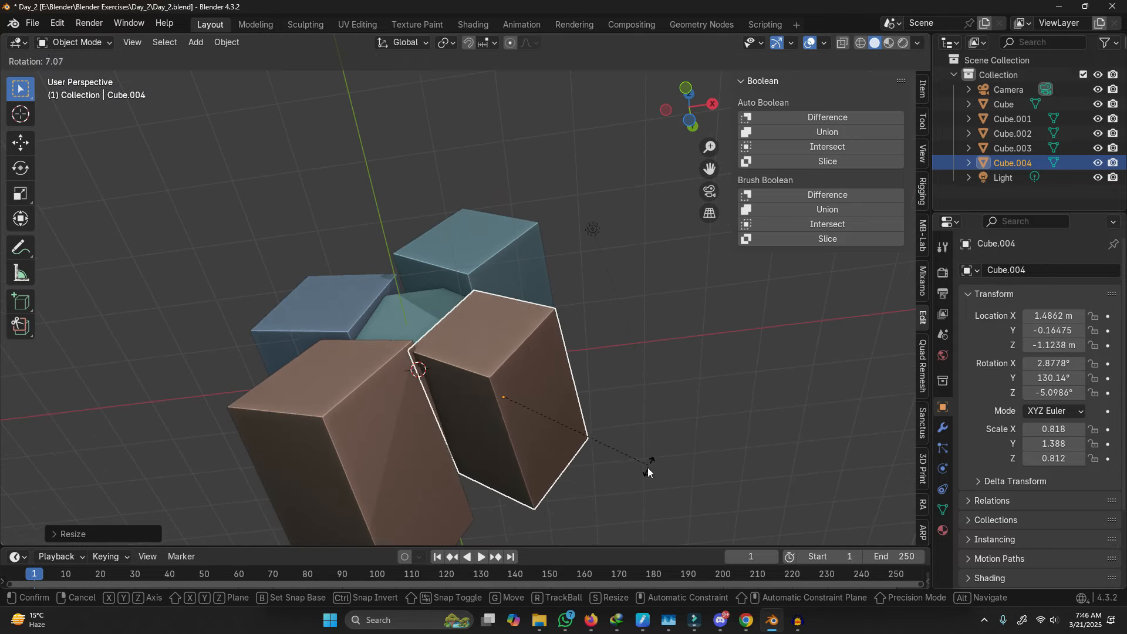
left_click(648, 467)
Step: Subtract the upper-right block from the original cube with Auto Boolean Difference
middle_click_drag(516, 431, 507, 252)
left_click(506, 252)
middle_click_drag(418, 337, 463, 347)
scroll(457, 341, "up", 3)
key("g")
right_click(463, 346)
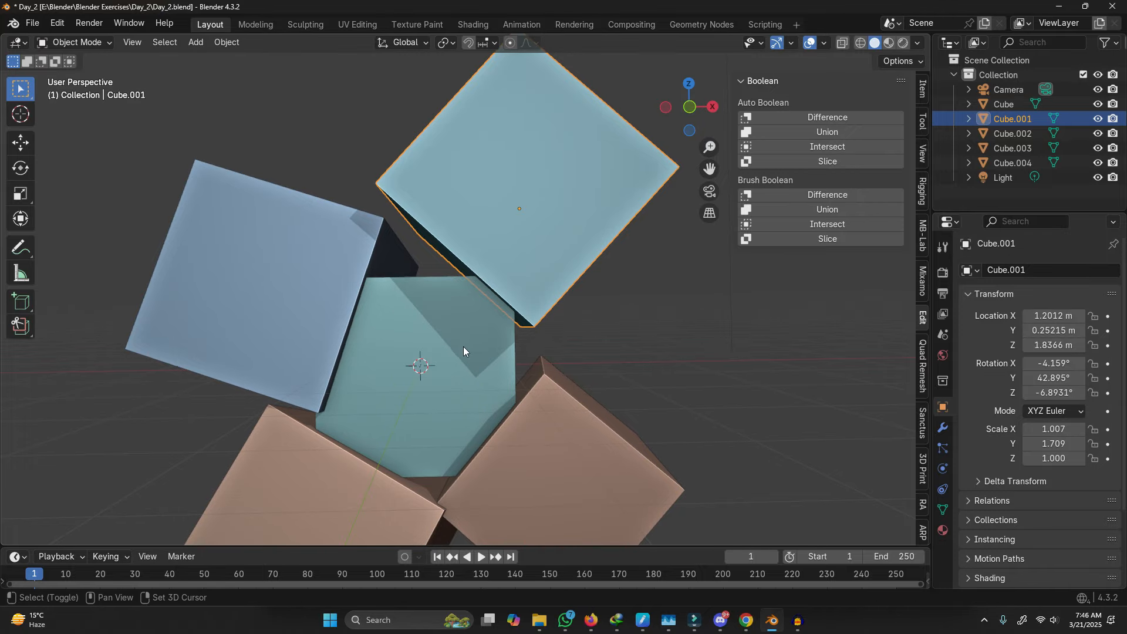
left_click(461, 347, "shift")
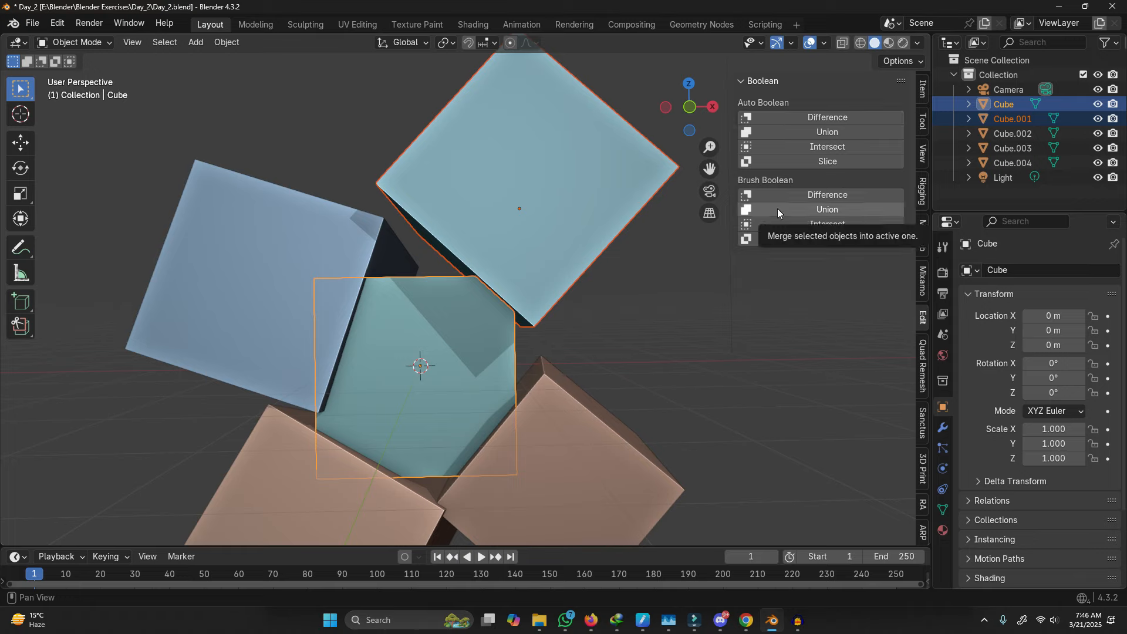
left_click(787, 115)
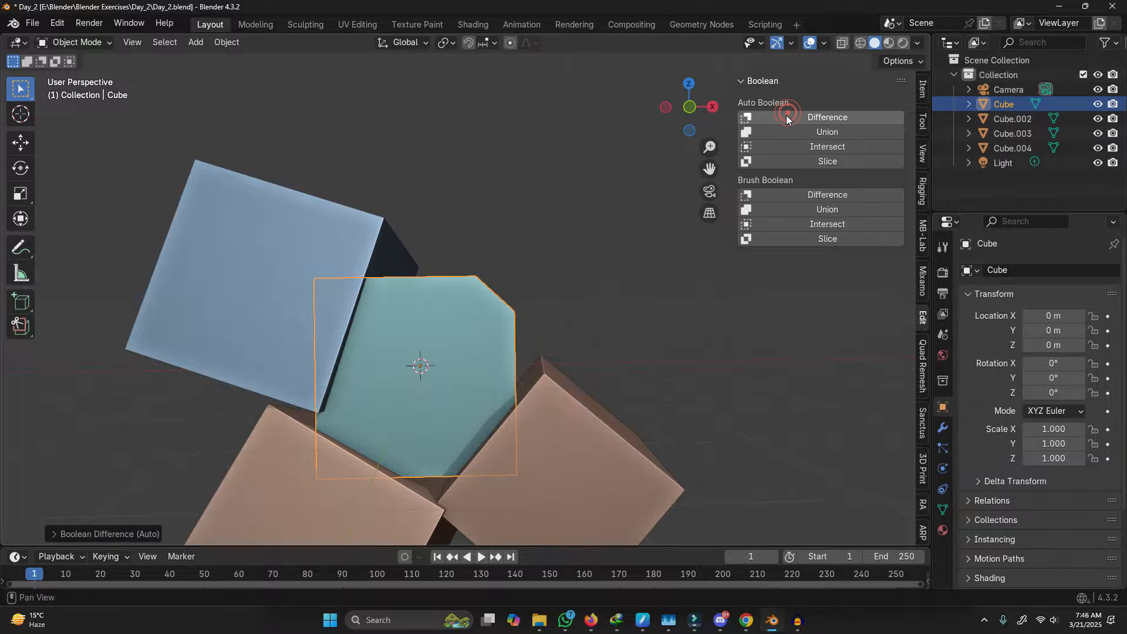
Step: Mark the cube's cut corner with annotation strokes and undo the strokes
left_click(620, 233)
middle_click_drag(621, 234, 587, 277)
mouse_move(501, 265)
left_mouse_down()
mouse_move(435, 340)
mouse_move(452, 379)
left_mouse_up()
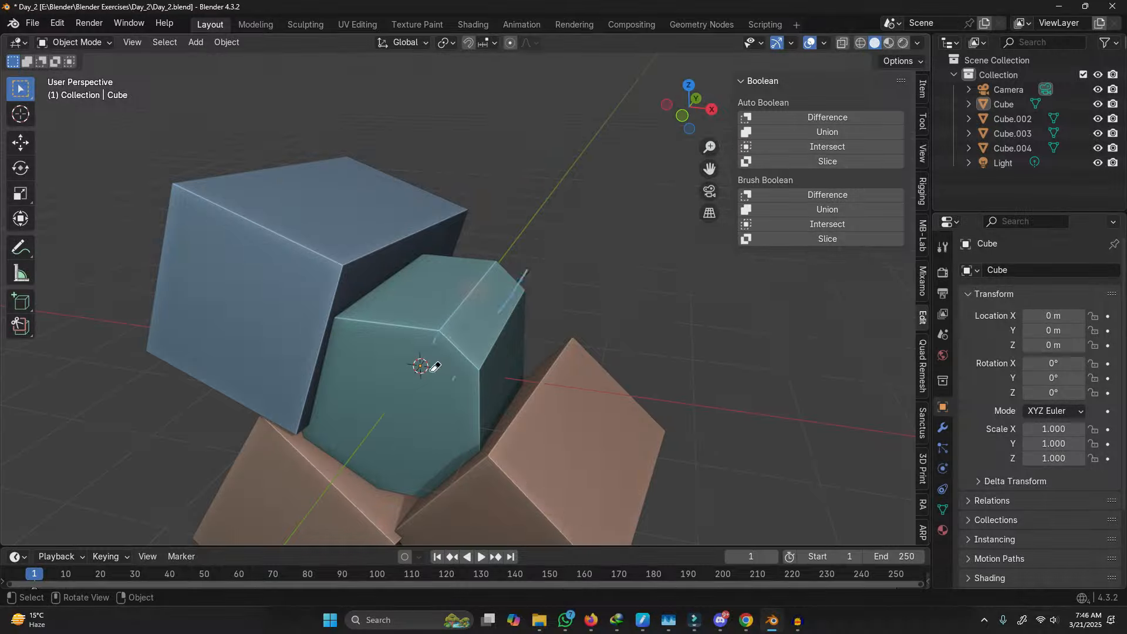
key("ctrl+z")
key("ctrl+z")
key("ctrl+z")
key("ctrl+z")
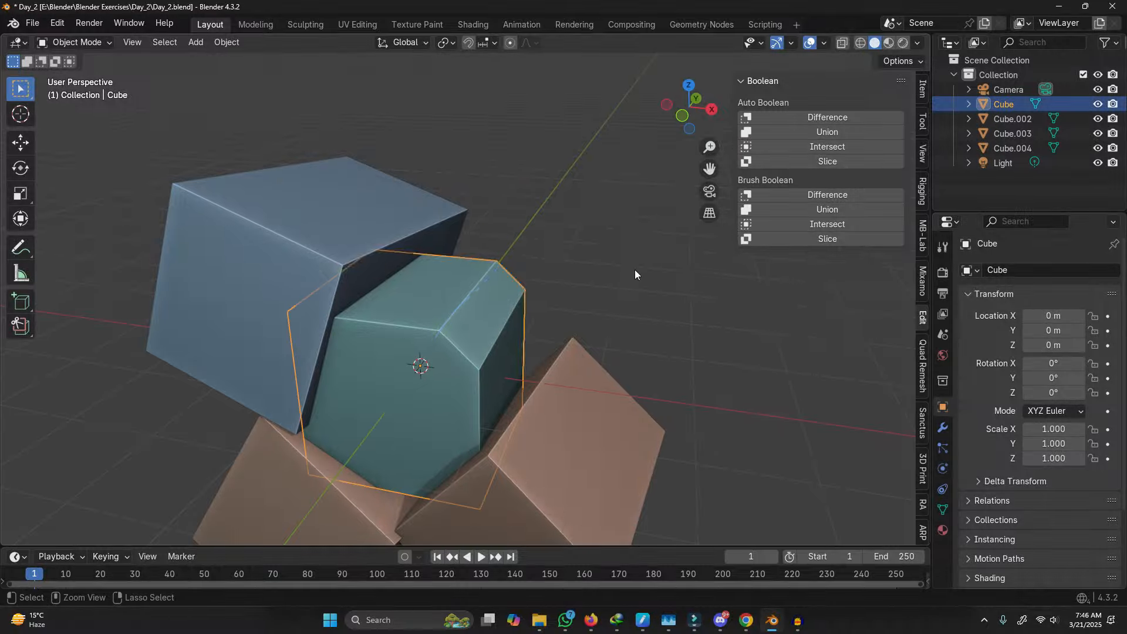
Step: Restore the upper-right block and subtract it from the cube with Brush Boolean Difference instead, leaving nothing selected
left_click(610, 274)
middle_click_drag(506, 342, 418, 441)
left_click(418, 441, "shift")
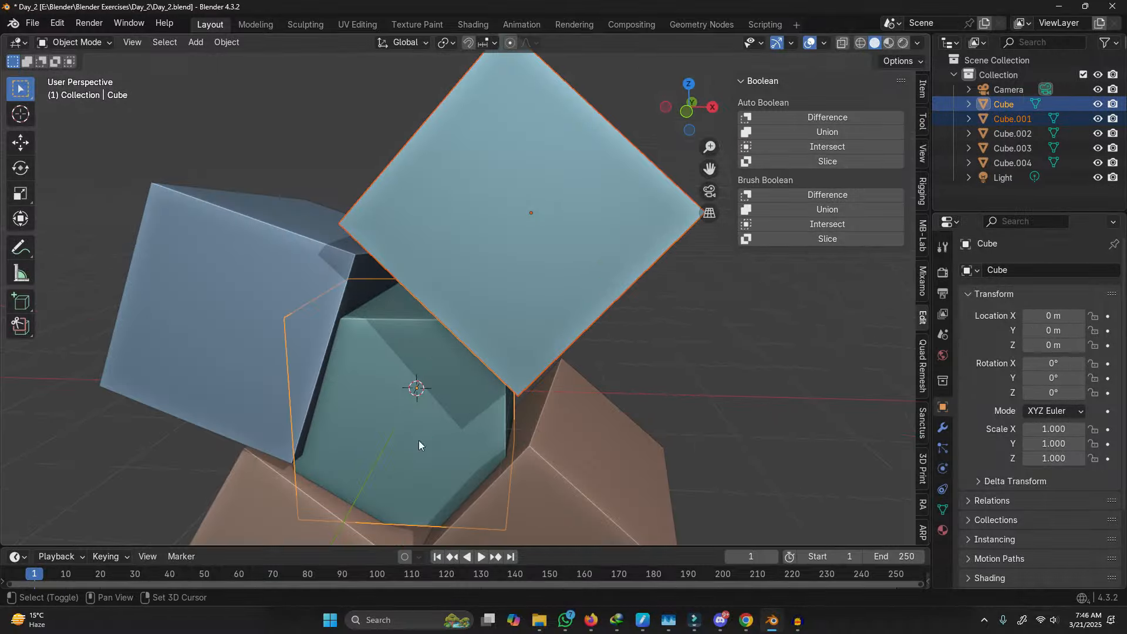
left_click(858, 192)
left_click(711, 344)
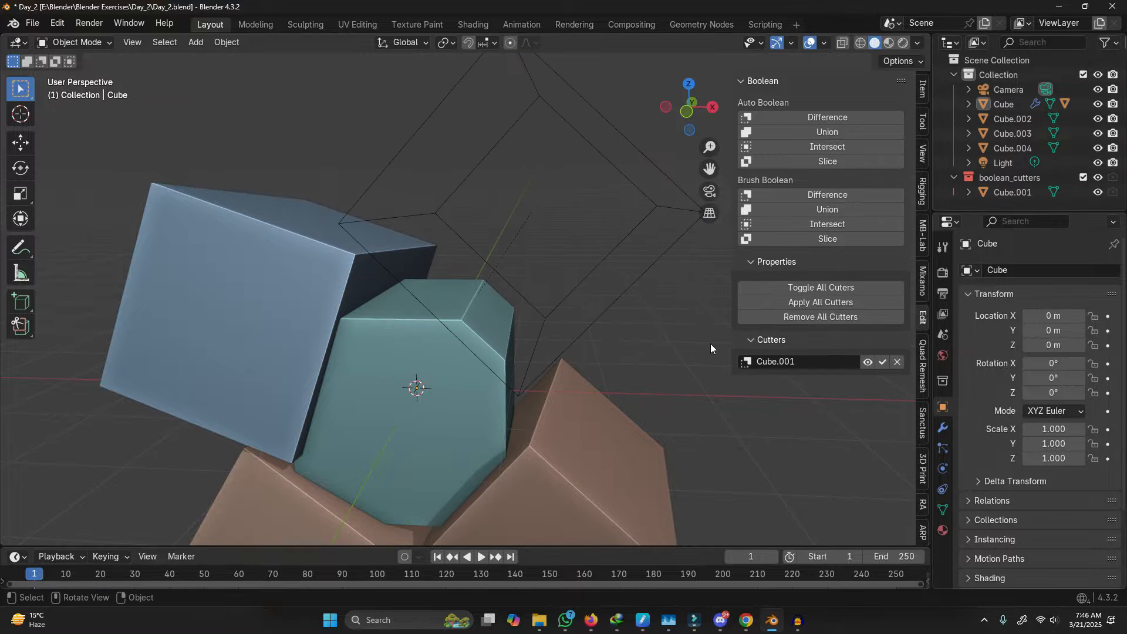
Step: Try moving the wireframe cutter about 0.82 m down along the Z axis through the cube
mouse_move(600, 351)
middle_mouse_down()
mouse_move(602, 315)
mouse_move(585, 336)
middle_mouse_up()
left_click(580, 311)
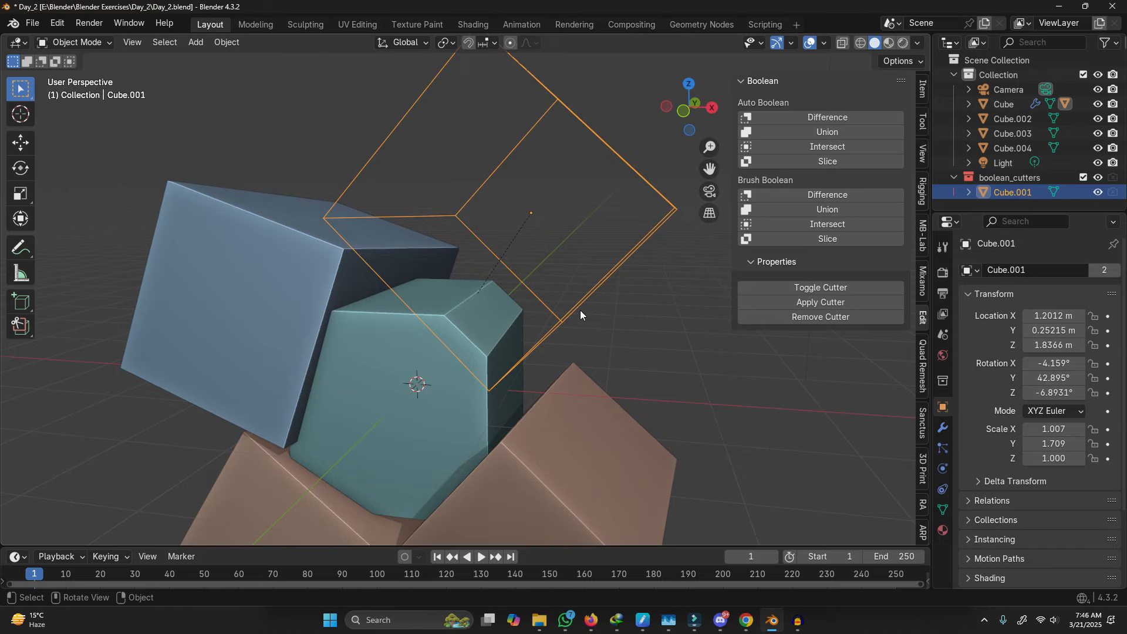
key("g")
key("z")
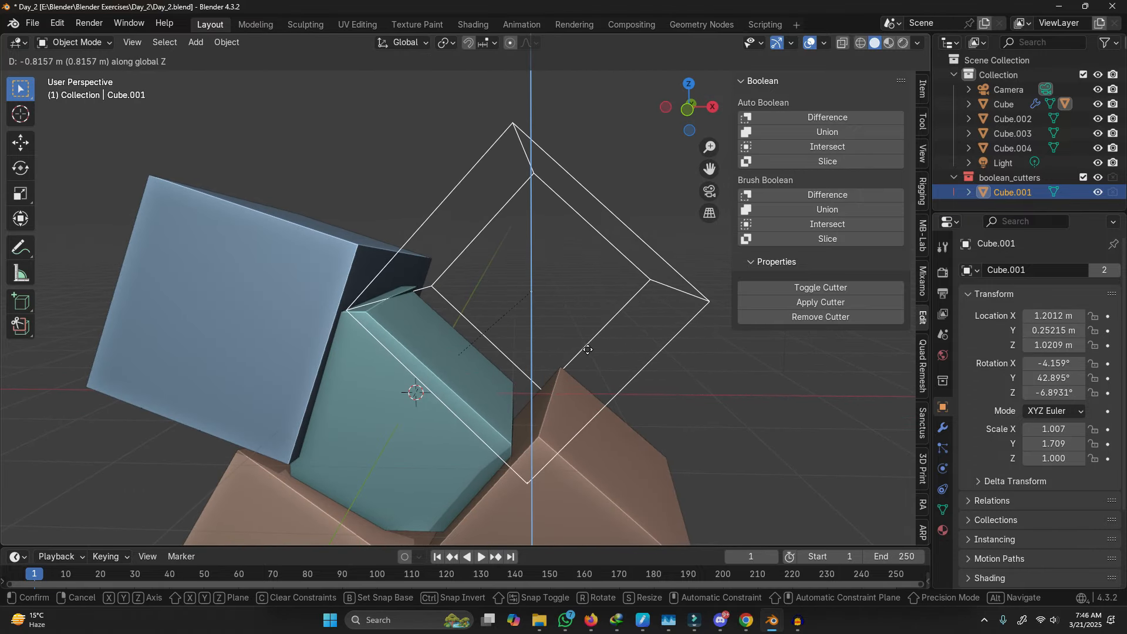
right_click(588, 352)
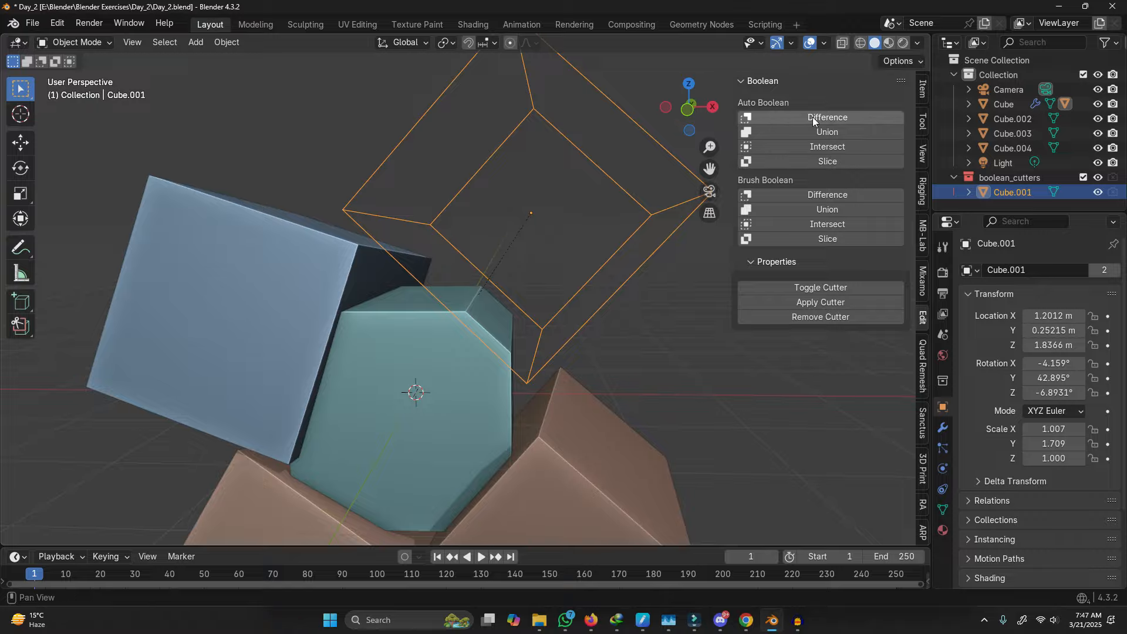
Step: Join the blue upper-left block to the original cube with Brush Boolean Union
scroll(597, 283, "down", 3)
middle_click_drag(576, 300, 566, 248, "shift")
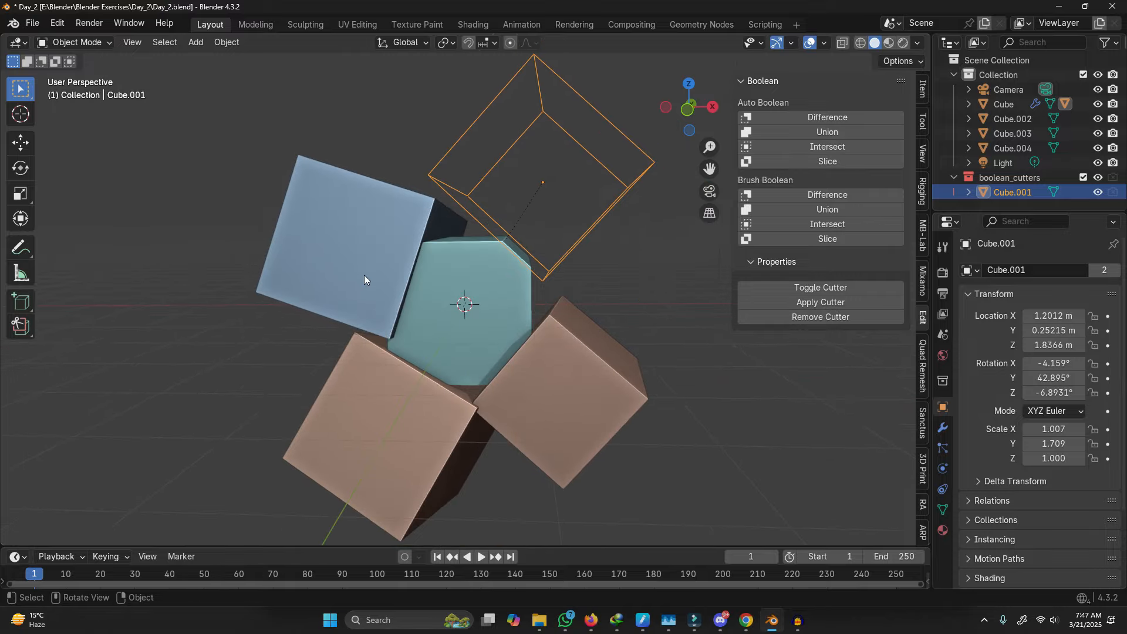
scroll(369, 271, "up", 2)
left_click(381, 252)
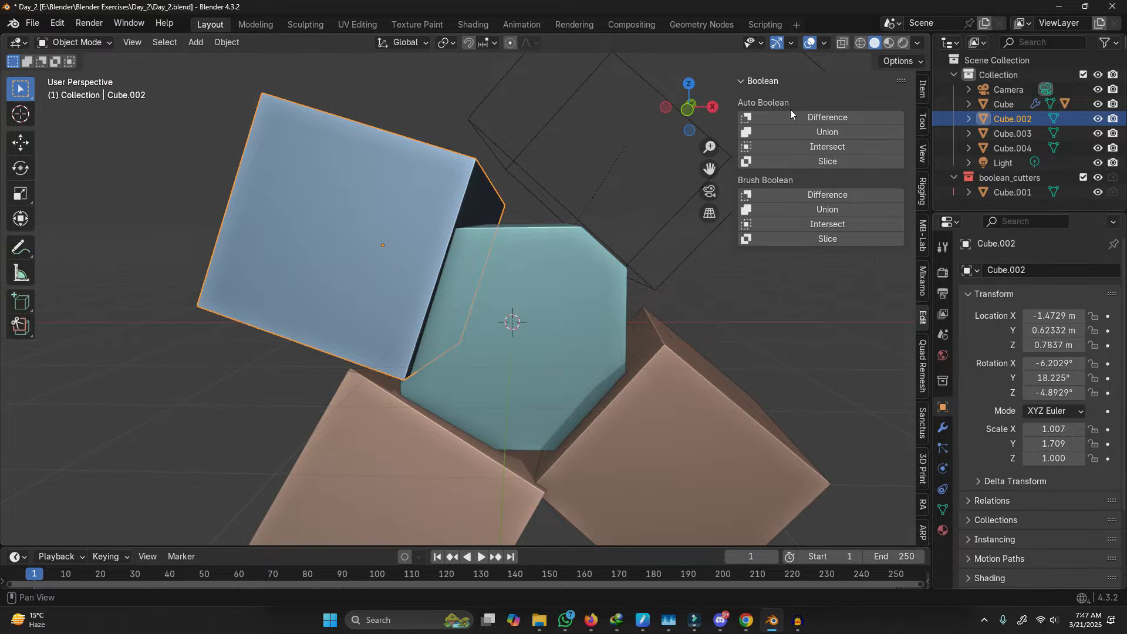
left_click(491, 259, "shift")
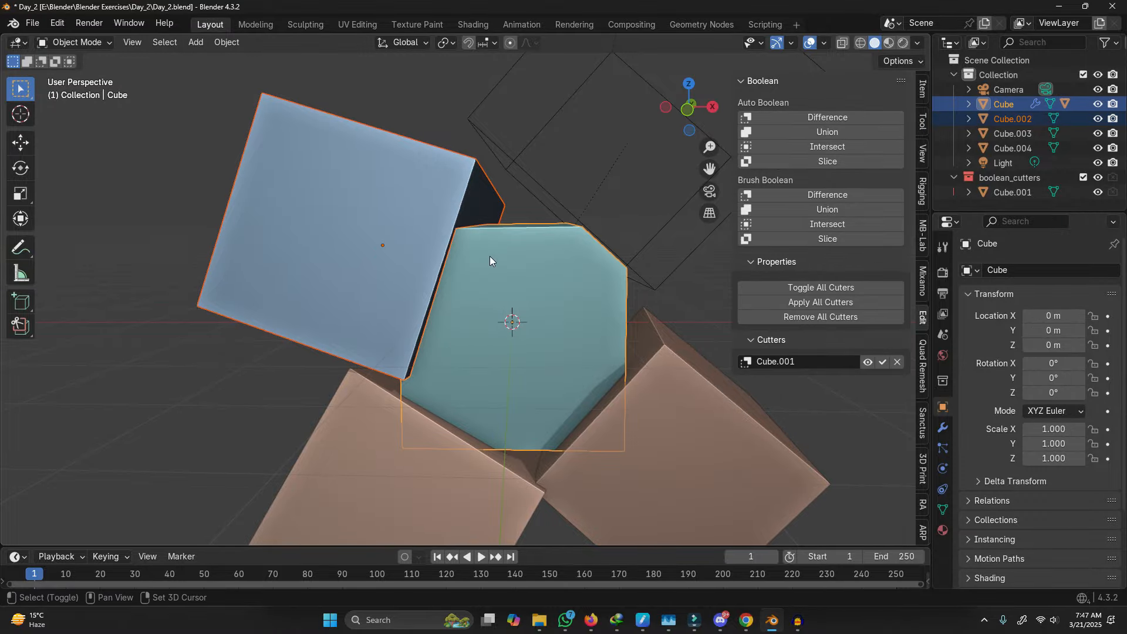
left_click(846, 209)
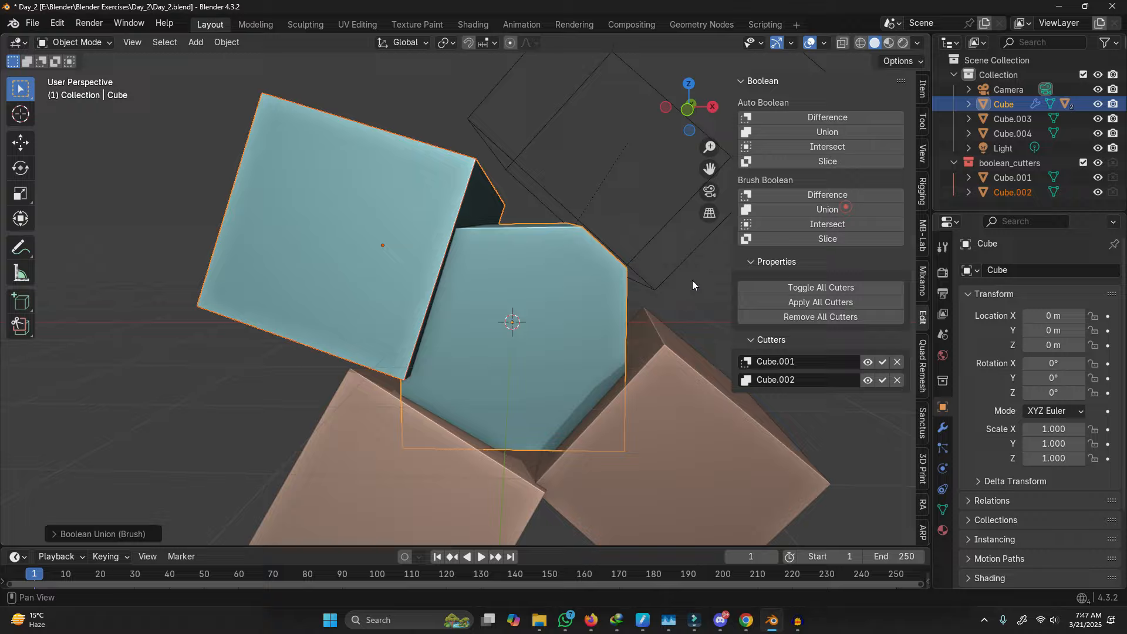
Step: Try Brush Boolean Intersect with the lower-left block and the cube, and undo the operation
scroll(520, 425, "down", 2)
left_click(458, 437)
left_click(541, 309, "shift")
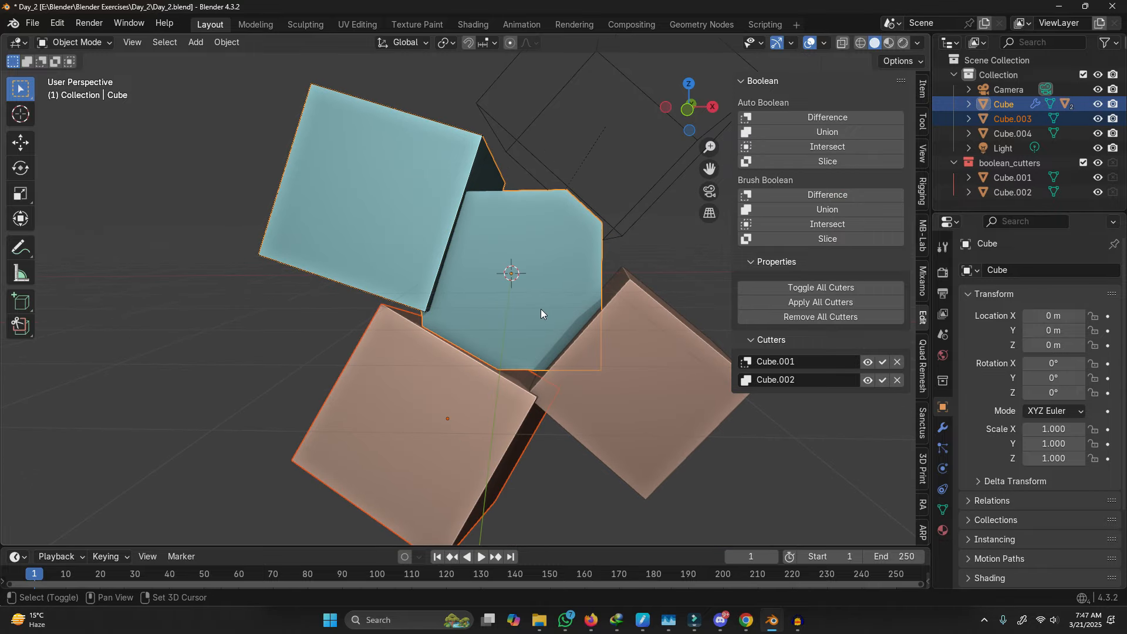
left_click(801, 225)
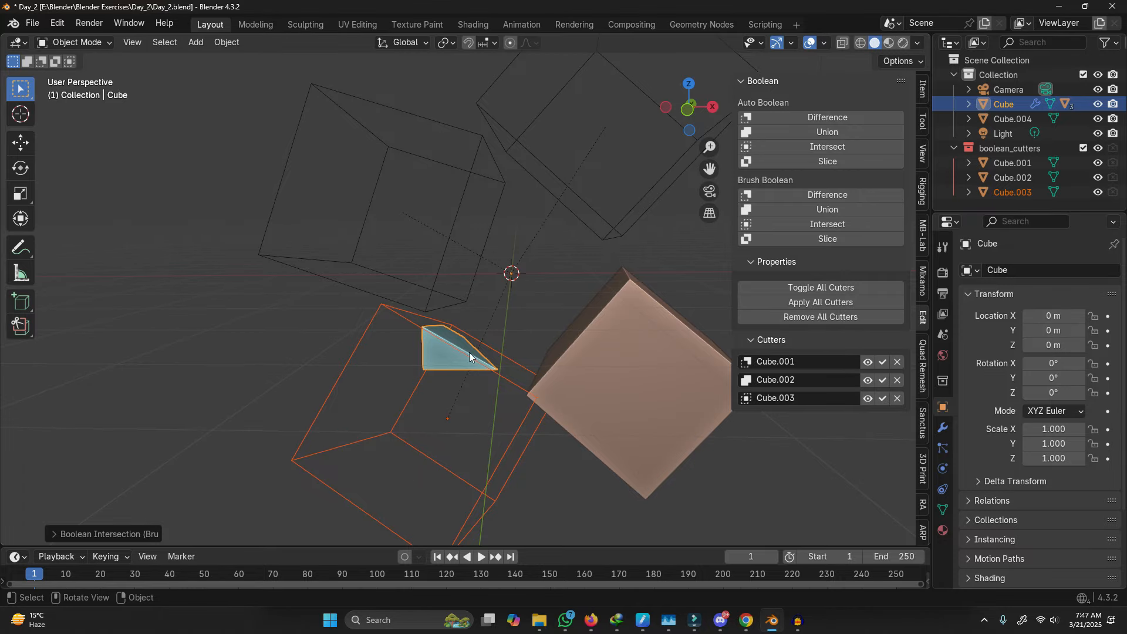
key("ctrl+z")
key("ctrl+z")
key("ctrl+z")
key("ctrl+z")
Step: Slice the original cube with the lower-right block using Auto Boolean Slice
left_click(648, 418)
left_click(540, 309, "shift")
left_click(833, 158)
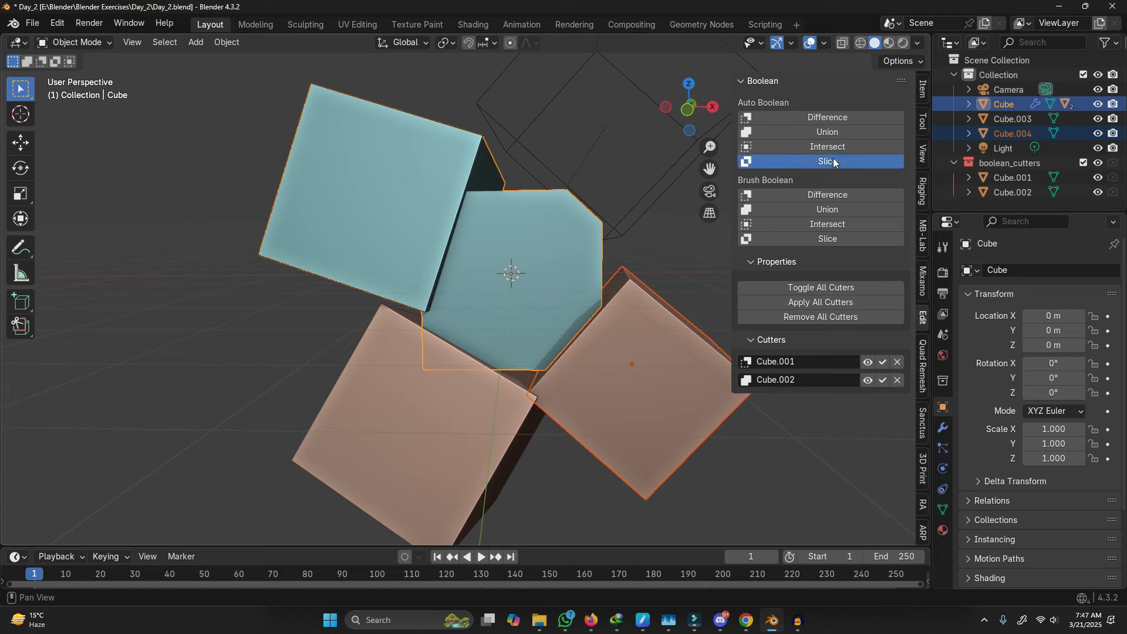
Step: Move the sliced corner piece away from the cube's body
middle_click_drag(671, 355, 755, 430)
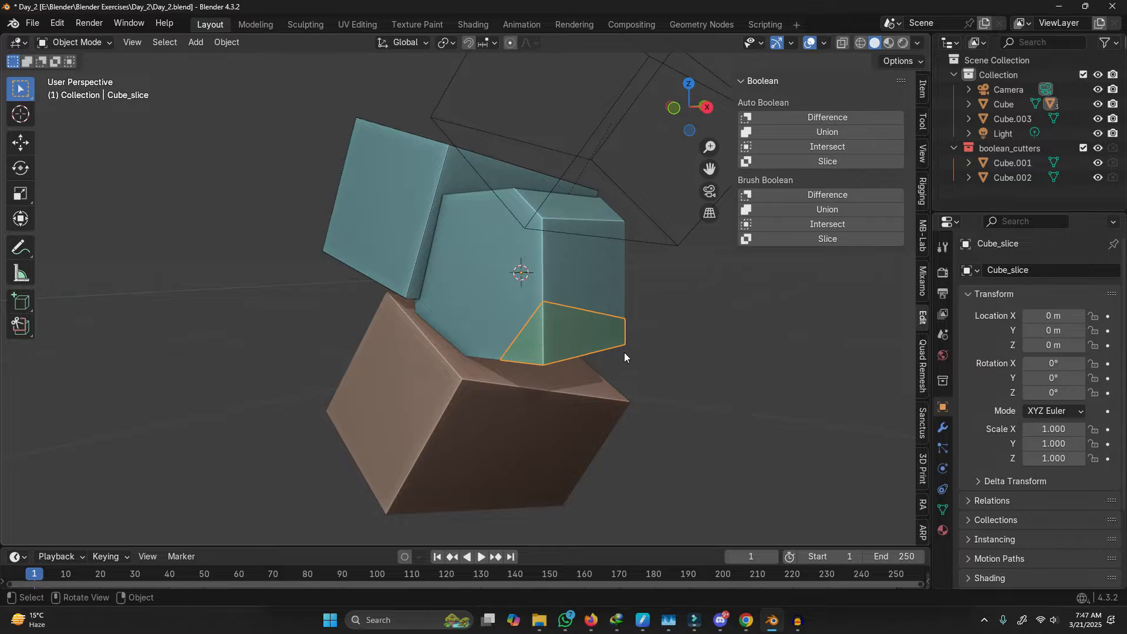
middle_click_drag(614, 364, 505, 368)
key("g")
left_click(573, 357)
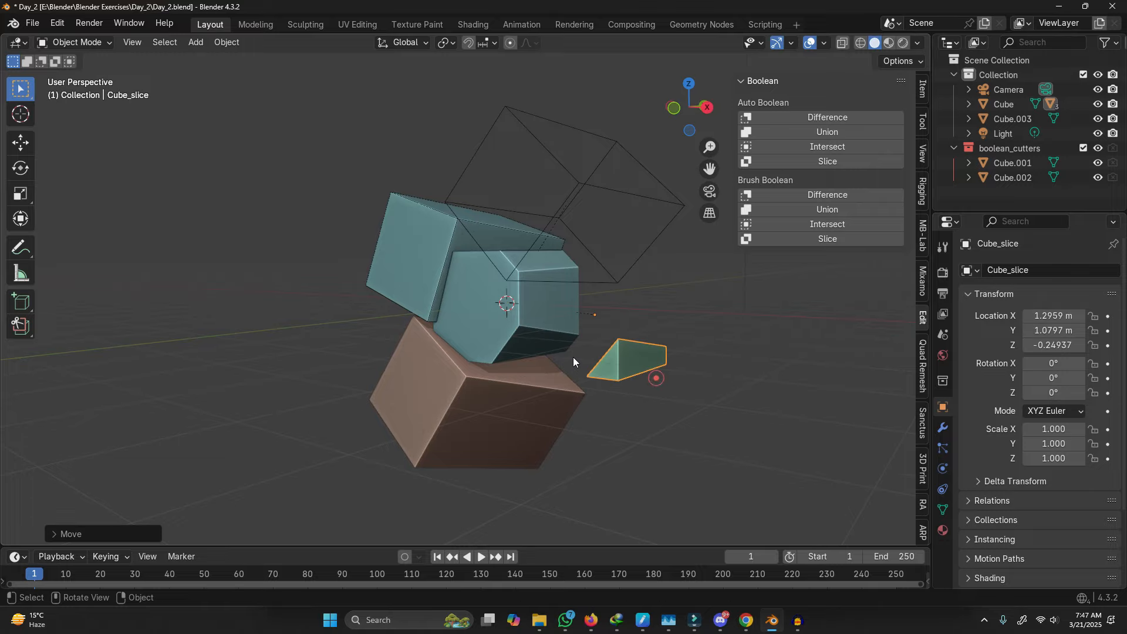
Step: Delete all objects from the scene
middle_click_drag(574, 357, 550, 411)
left_click(546, 412)
key("g")
key("Escape")
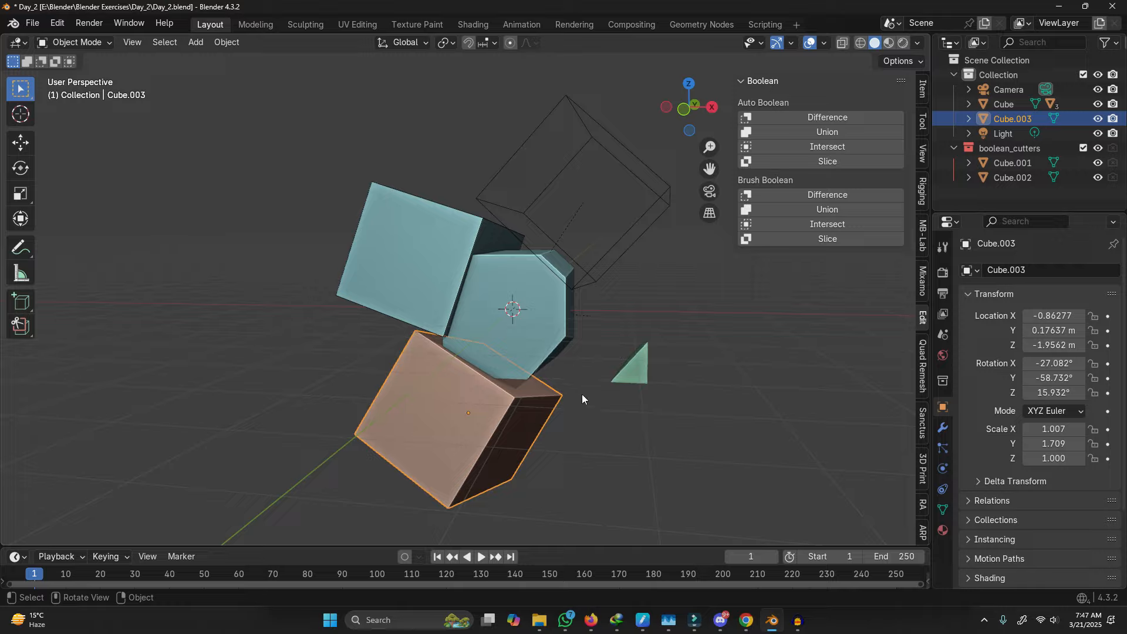
key("a")
key("Delete")
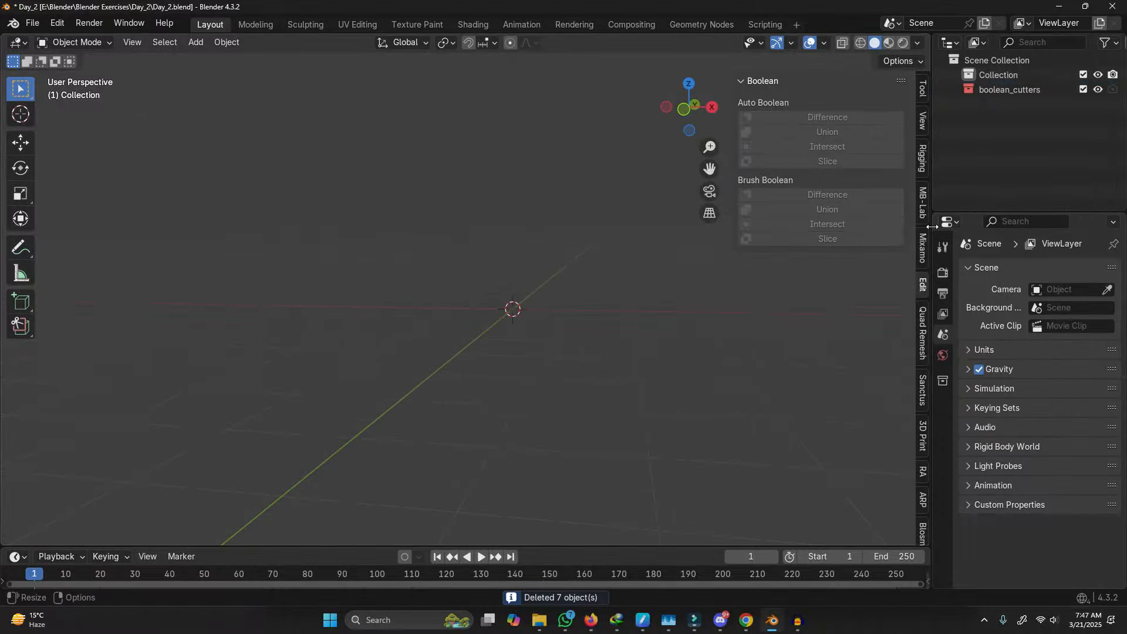
Step: Split and widen the Properties editor, turning its upper part into a taller UV Editor
left_click_drag(934, 213, 977, 368)
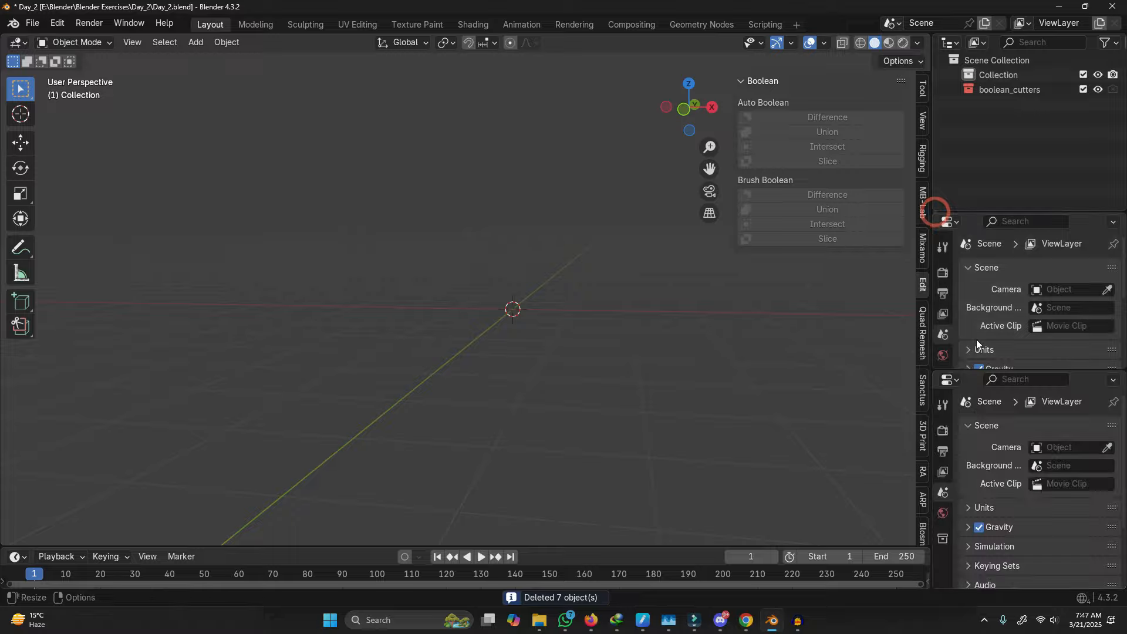
left_click_drag(930, 203, 776, 227)
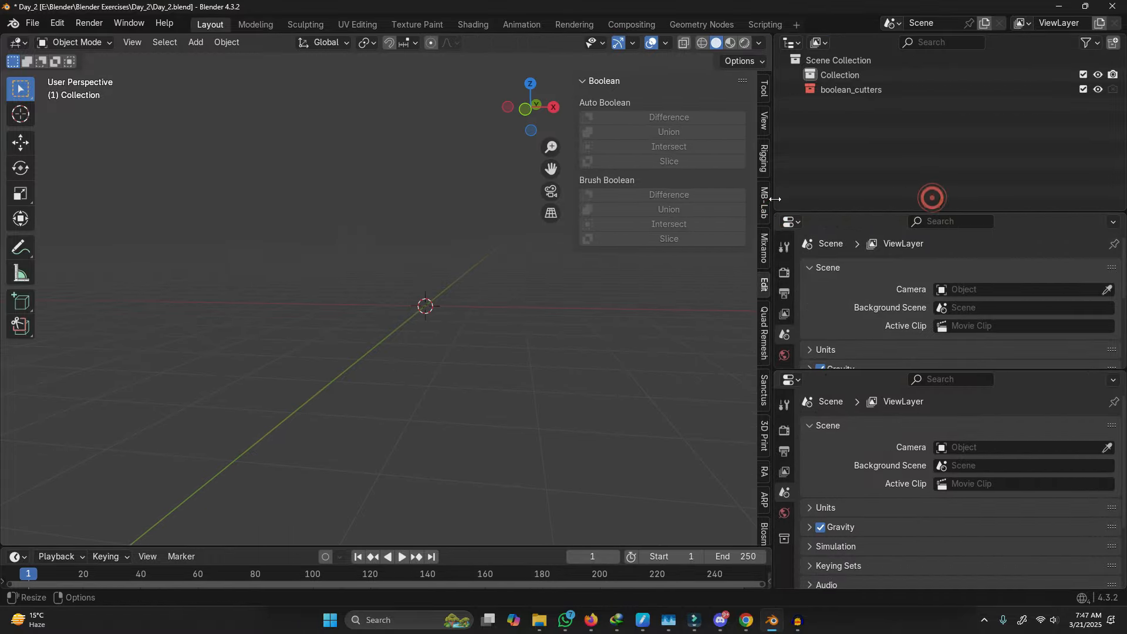
left_click(787, 227)
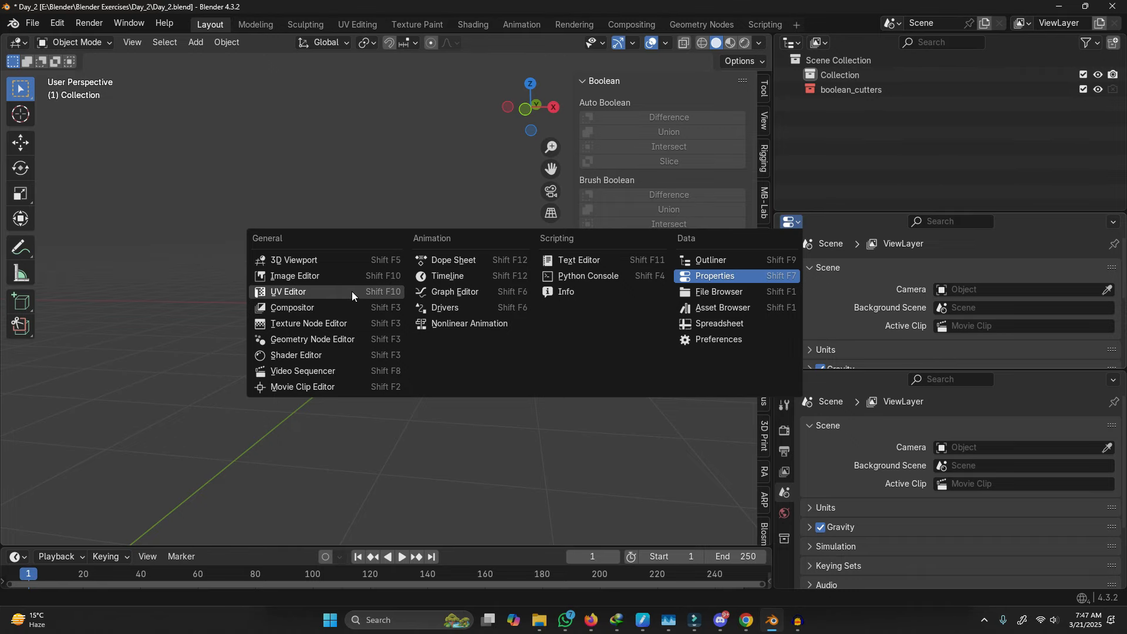
left_click(351, 292)
left_click_drag(930, 210, 929, 147)
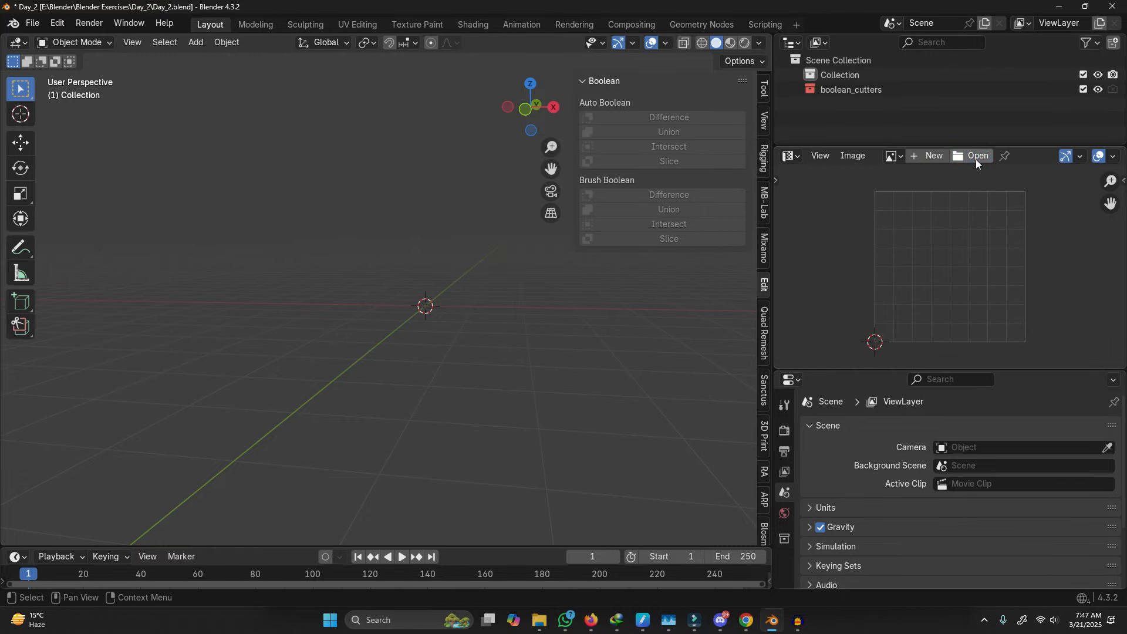
Step: Open the reference image ref.jpg in the UV Editor
left_click(976, 157)
double_click(338, 168)
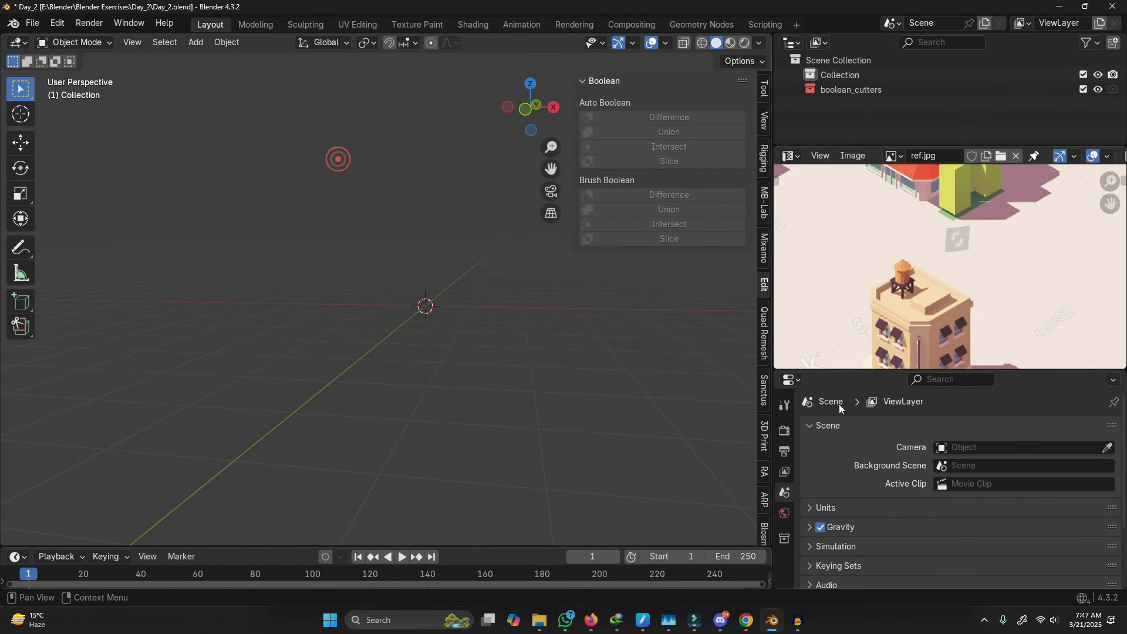
middle_click_drag(899, 223, 934, 248)
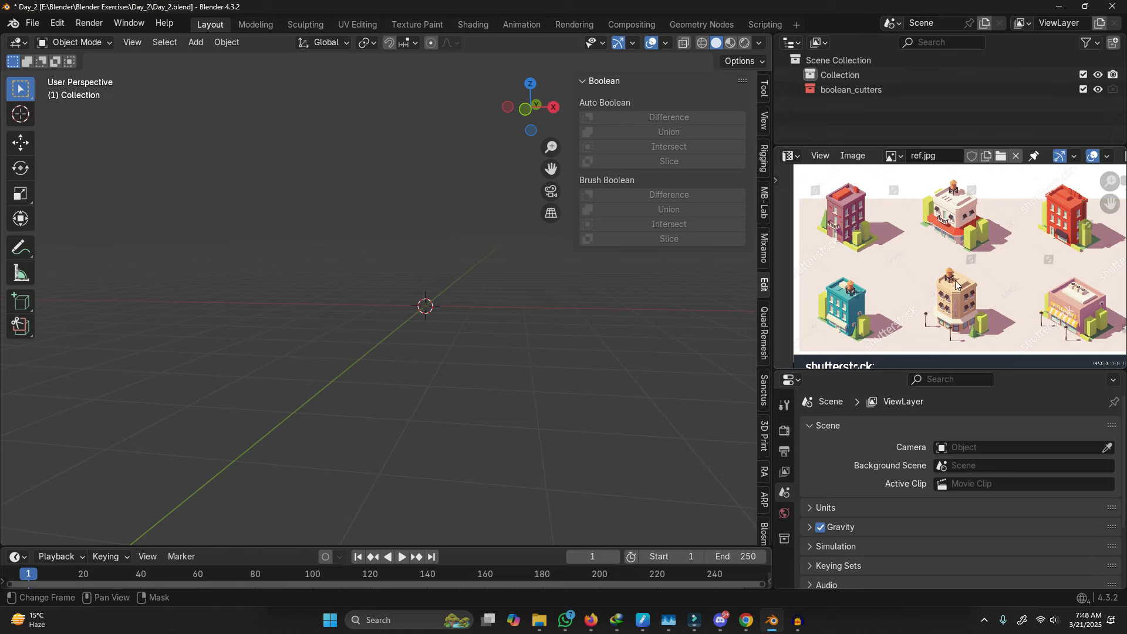
Step: Frame the teal building in the reference image and extend the image area downward to show it whole
scroll(957, 282, "up", 4)
middle_click_drag(916, 288, 1116, 259)
scroll(946, 288, "up", 2)
middle_click_drag(951, 302, 932, 364)
left_click_drag(930, 369, 940, 535)
scroll(985, 324, "up", 2)
scroll(925, 403, "down", 3)
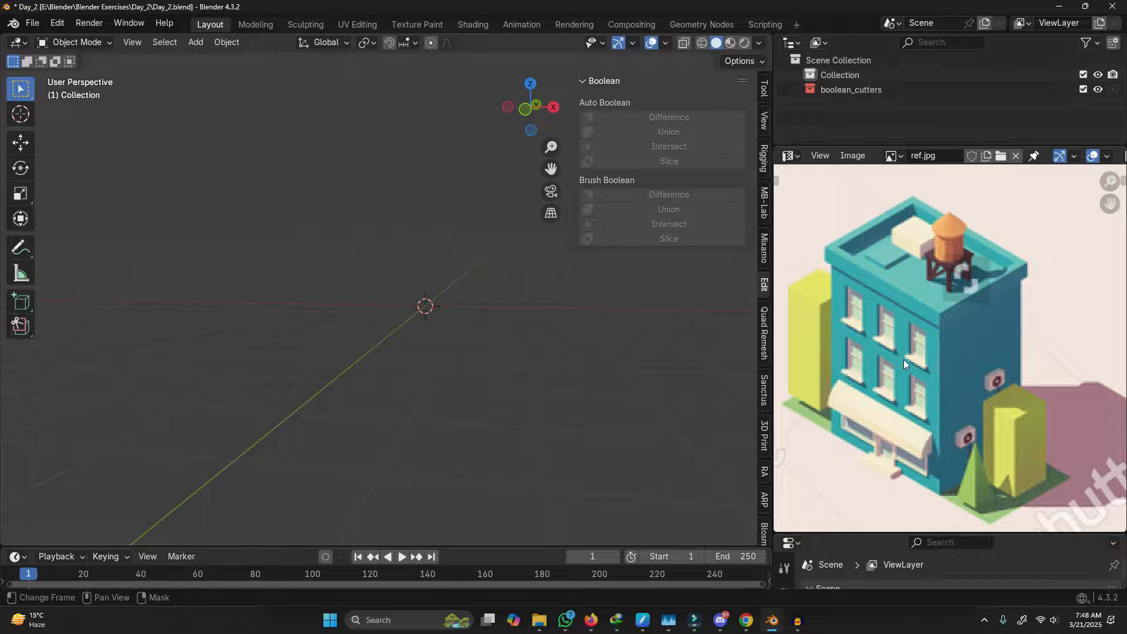
mouse_move(833, 266)
left_mouse_down()
mouse_move(951, 334)
mouse_move(937, 470)
left_mouse_up()
left_click_drag(858, 232, 875, 237)
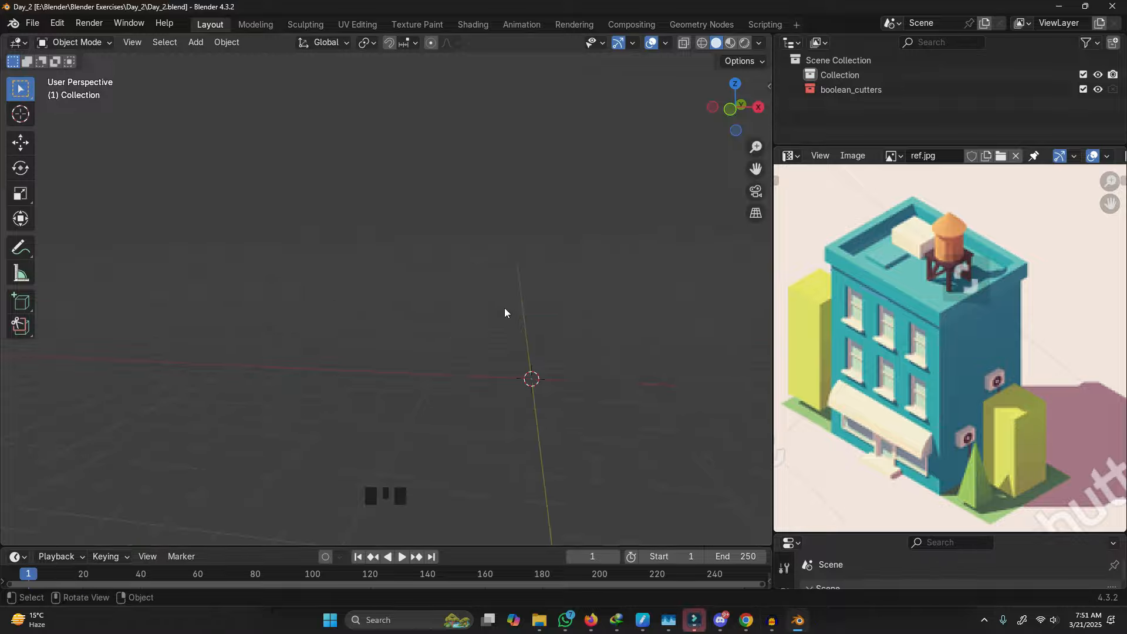
Step: Mark the teal building's front face and base on the reference image with freehand annotation strokes
left_click(505, 310)
middle_click_drag(488, 297, 559, 347, "shift")
scroll(415, 428, "up", 4)
middle_click_drag(960, 419, 977, 412)
key("d")
mouse_move(853, 265)
left_mouse_down()
mouse_move(929, 297)
mouse_move(841, 477)
mouse_move(834, 288)
left_mouse_up()
mouse_move(846, 276)
right_mouse_down()
mouse_move(858, 274)
mouse_move(829, 461)
right_mouse_up()
key("d")
Step: Switch the 3D viewport to the orthographic front view
left_click(751, 217)
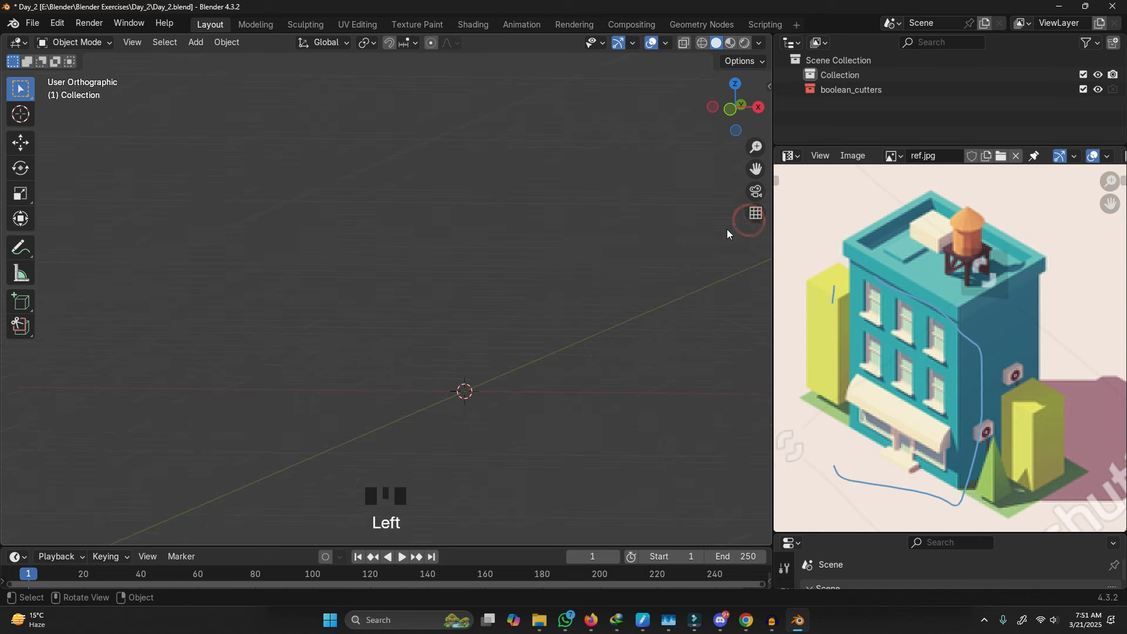
middle_click_drag(423, 308, 459, 290, "alt")
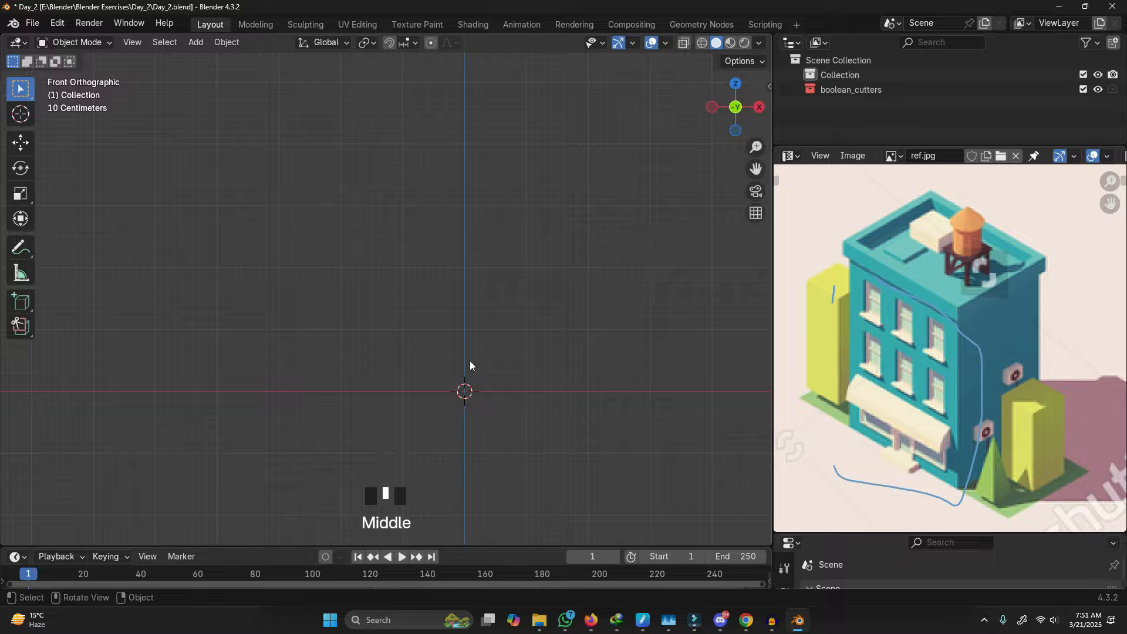
scroll(456, 393, "up", 5)
middle_click_drag(485, 377, 447, 353, "shift")
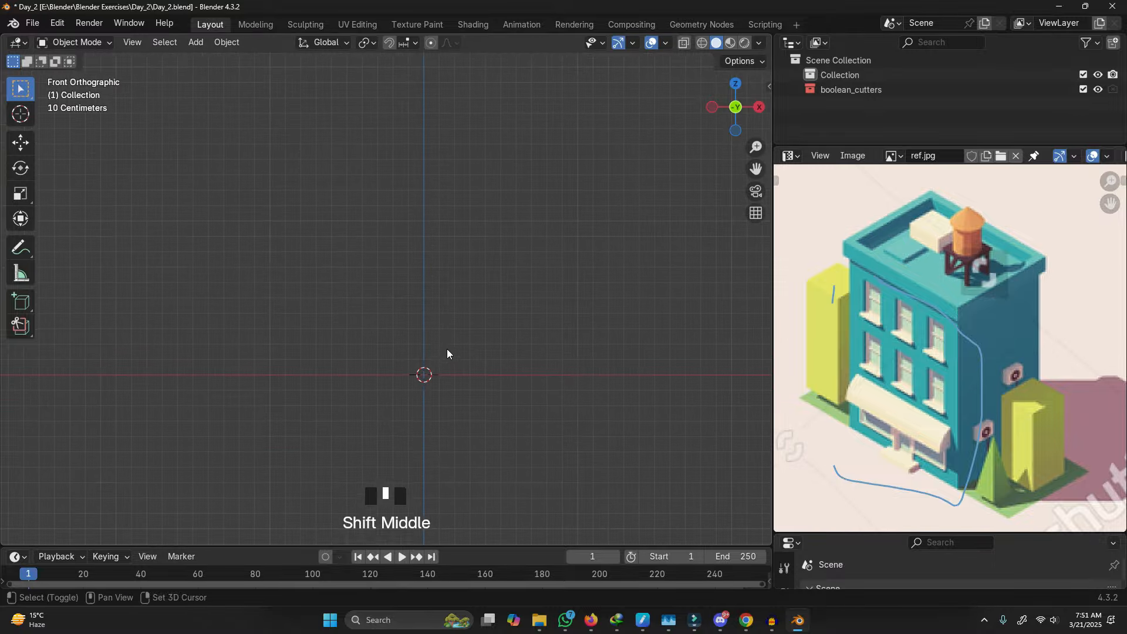
Step: Add a cube at the origin and move it 1 m up along the Z axis
key("shift+a")
mouse_move(437, 322)
left_click(502, 335)
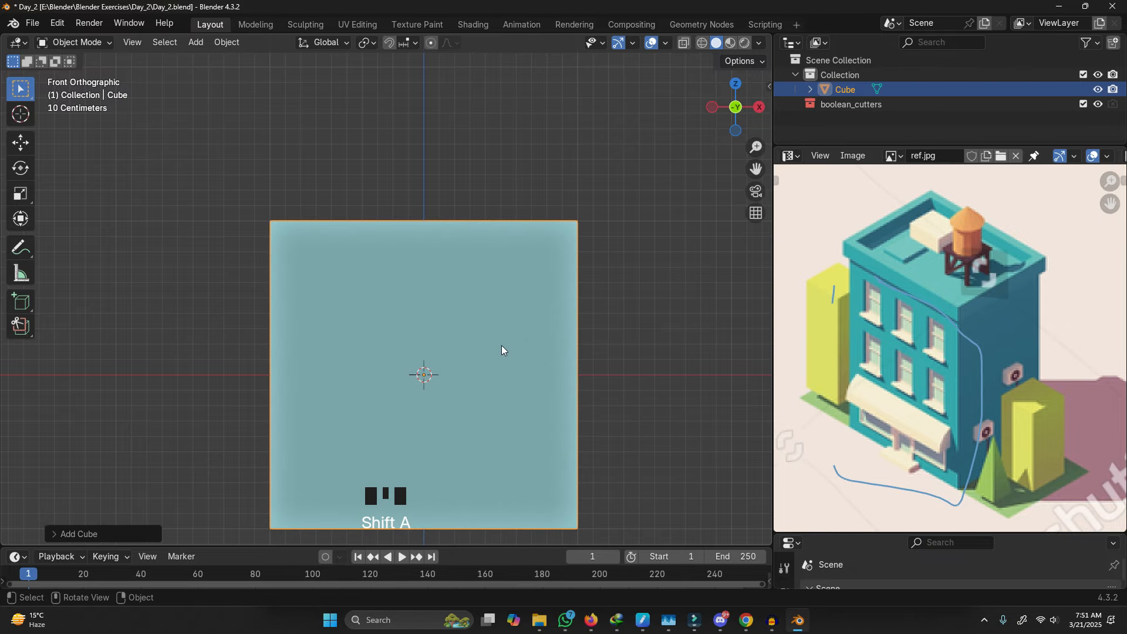
type("gz")
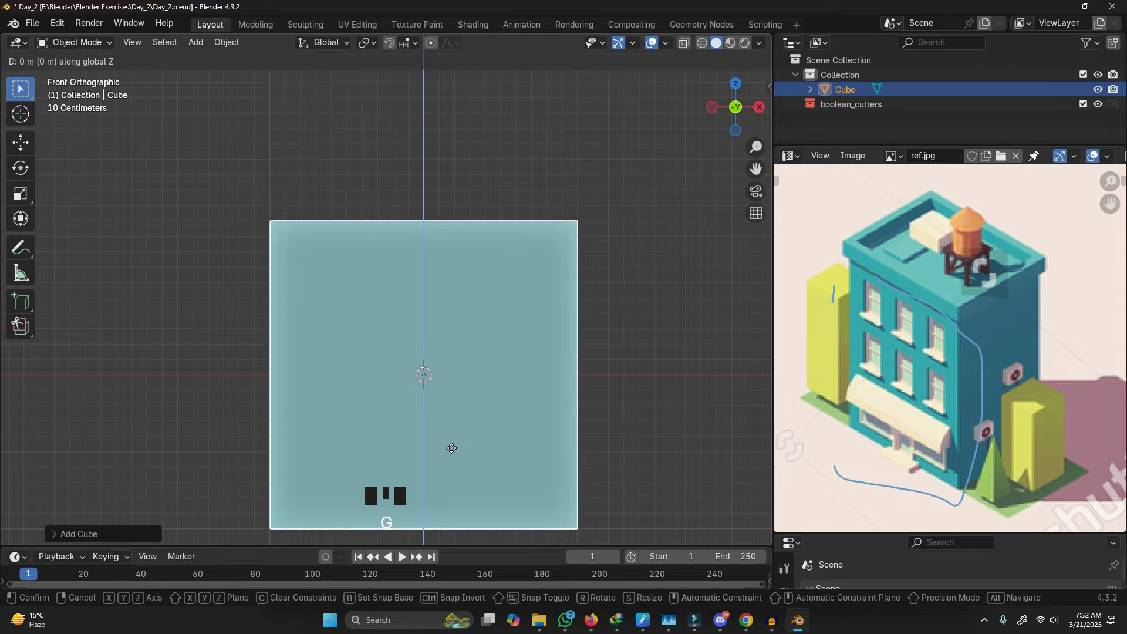
type("1")
key("Return")
Step: Try scaling the cube taller along the Z axis around its median point
scroll(452, 449, "down", 5)
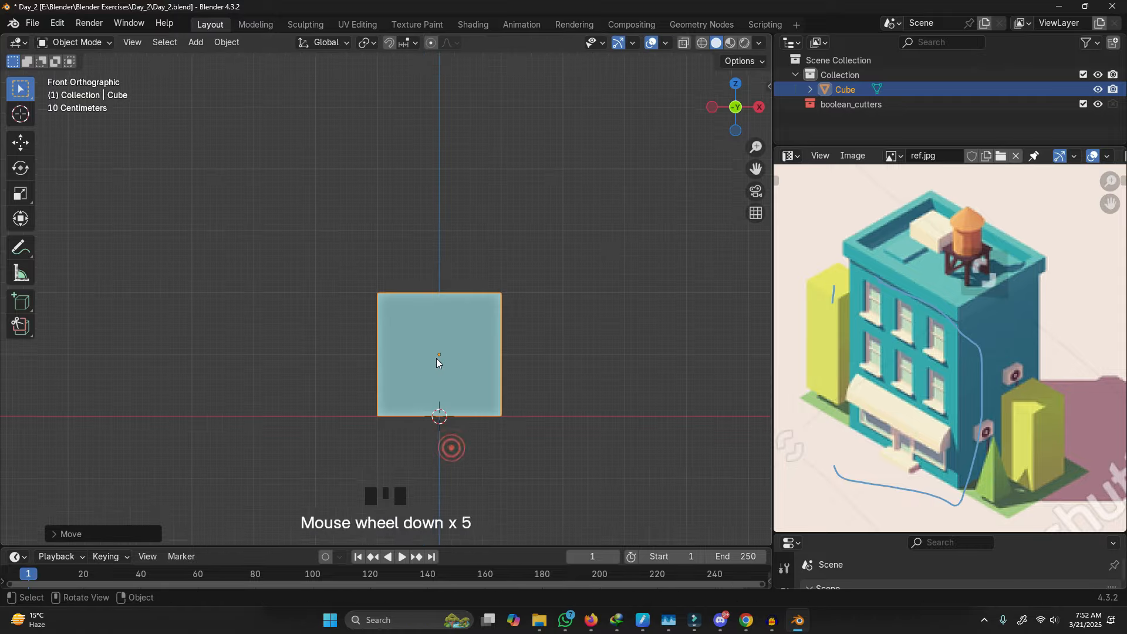
middle_click_drag(449, 416, 430, 363, "shift")
key("s")
key("z")
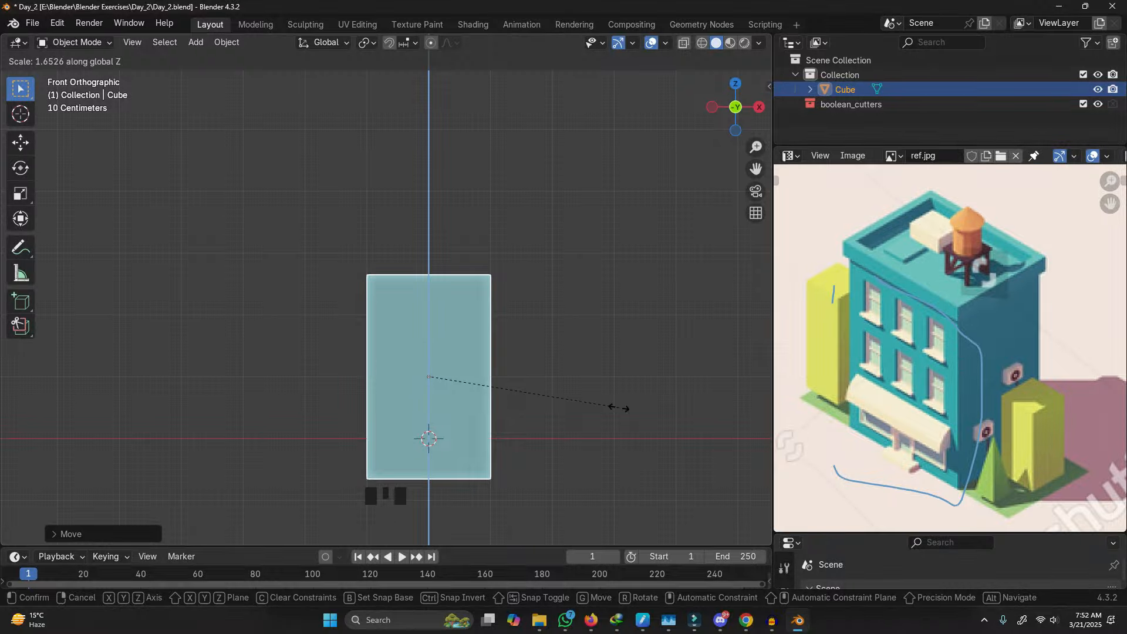
key("Escape")
key("s")
key("z")
key("Escape")
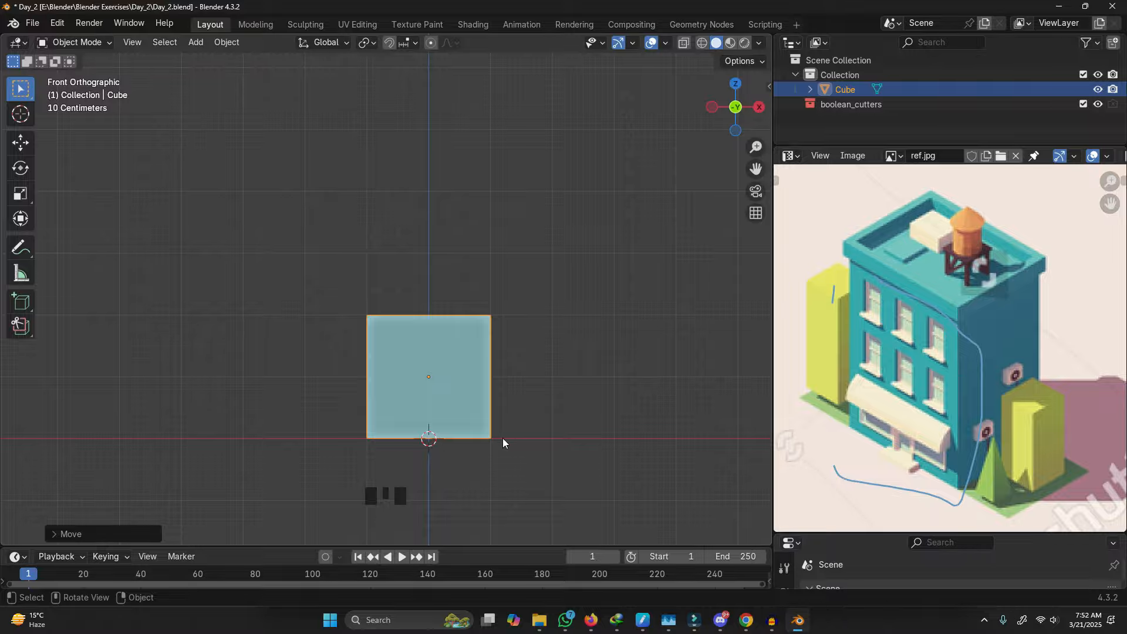
key("s")
key("z")
key("Escape")
scroll(425, 375, "up", 4)
key("d")
mouse_move(462, 352)
left_mouse_down()
mouse_move(588, 312)
mouse_move(464, 350)
left_mouse_up()
mouse_move(464, 350)
right_mouse_down()
mouse_move(642, 278)
mouse_move(441, 327)
right_mouse_up()
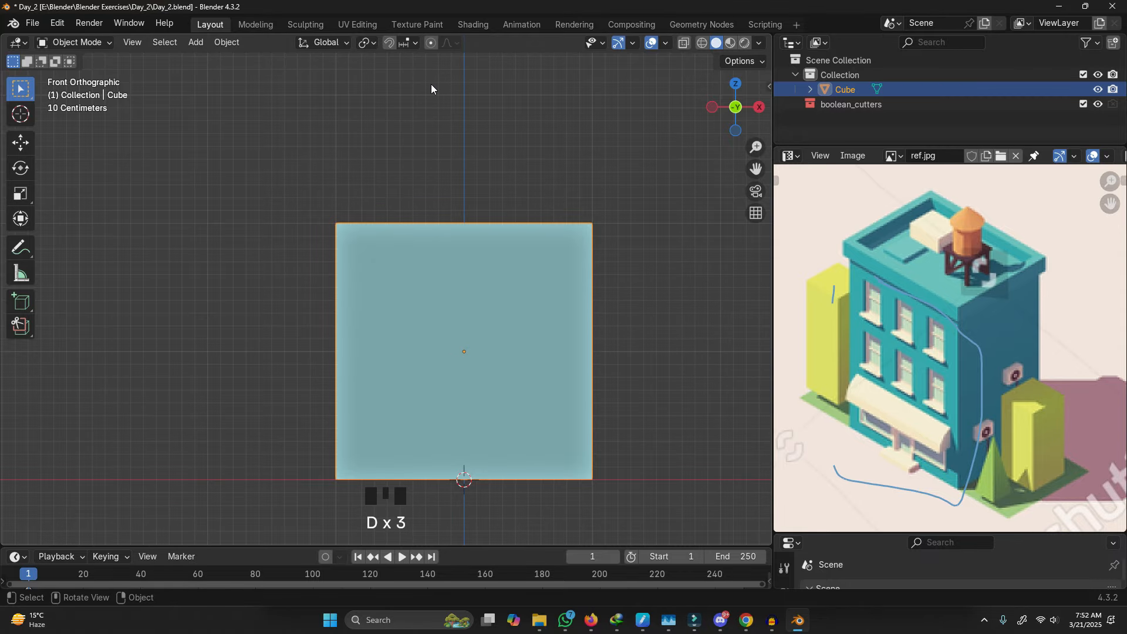
Step: Set the transform pivot point to 3D Cursor and scale the cube along Z to about 1.5 times its height
left_click(365, 43)
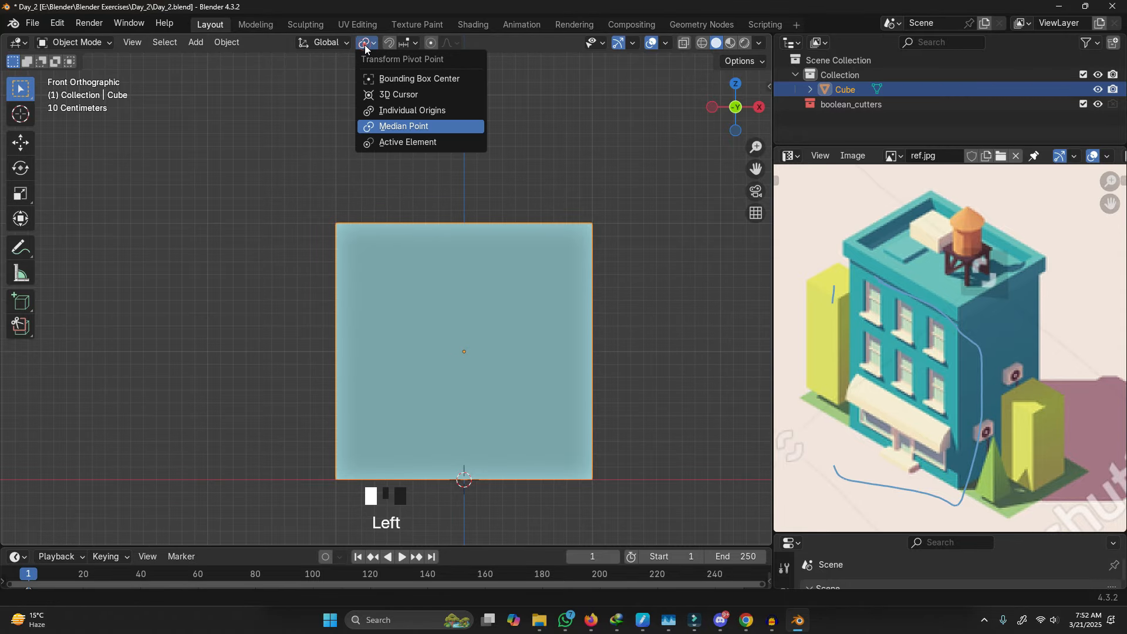
left_click(410, 95)
scroll(408, 98, "up", 2)
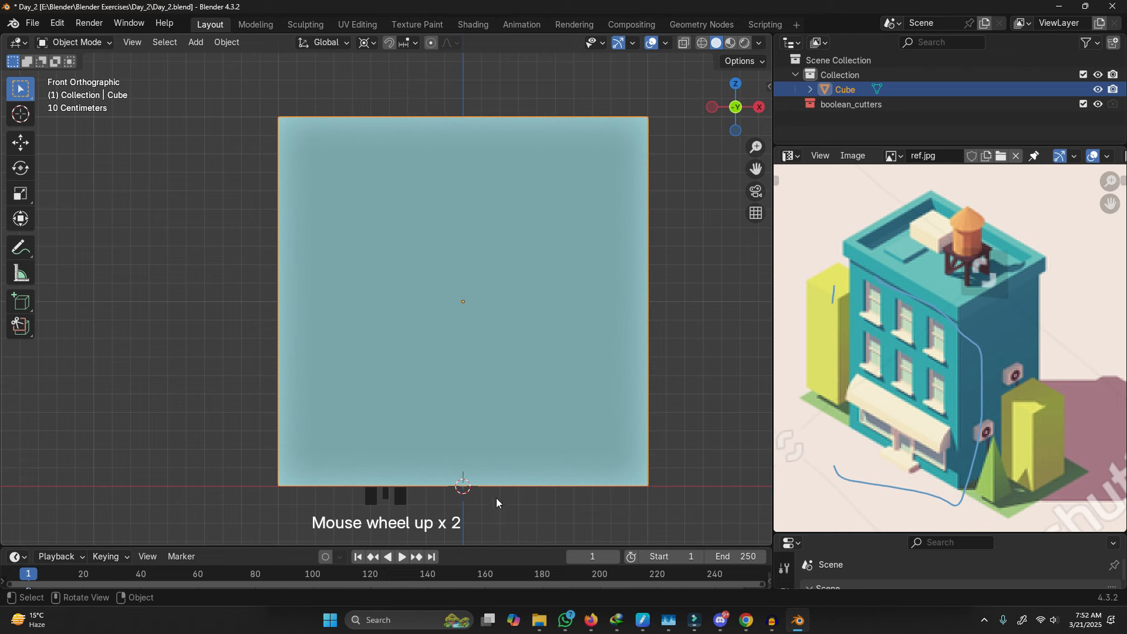
scroll(464, 480, "down", 3)
scroll(464, 480, "down", 1)
key("s")
key("z")
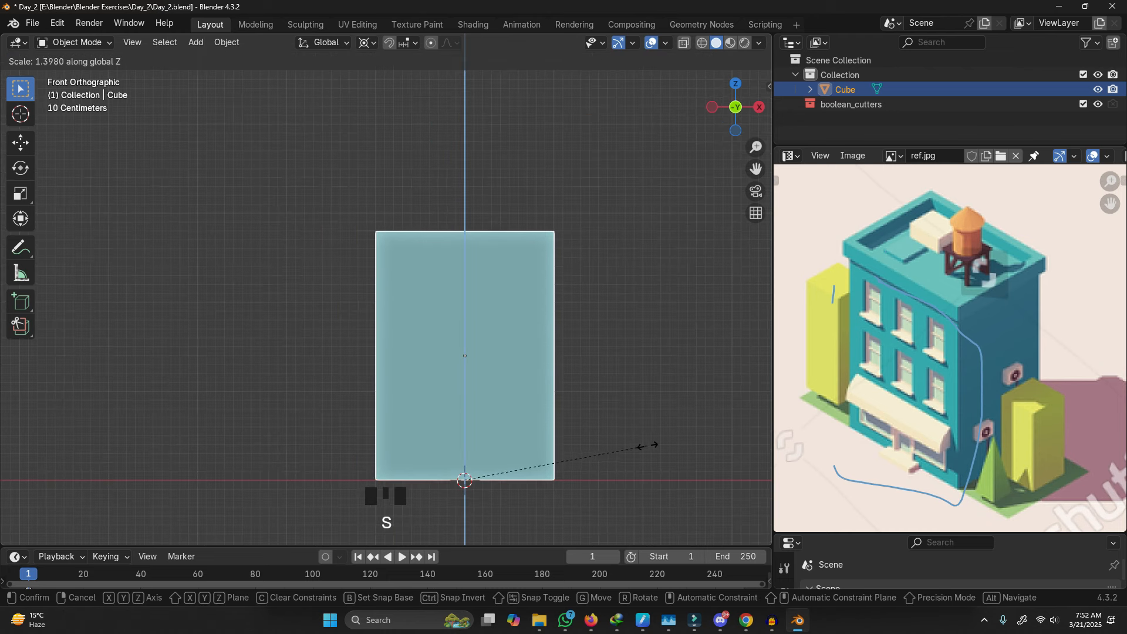
left_click(659, 444)
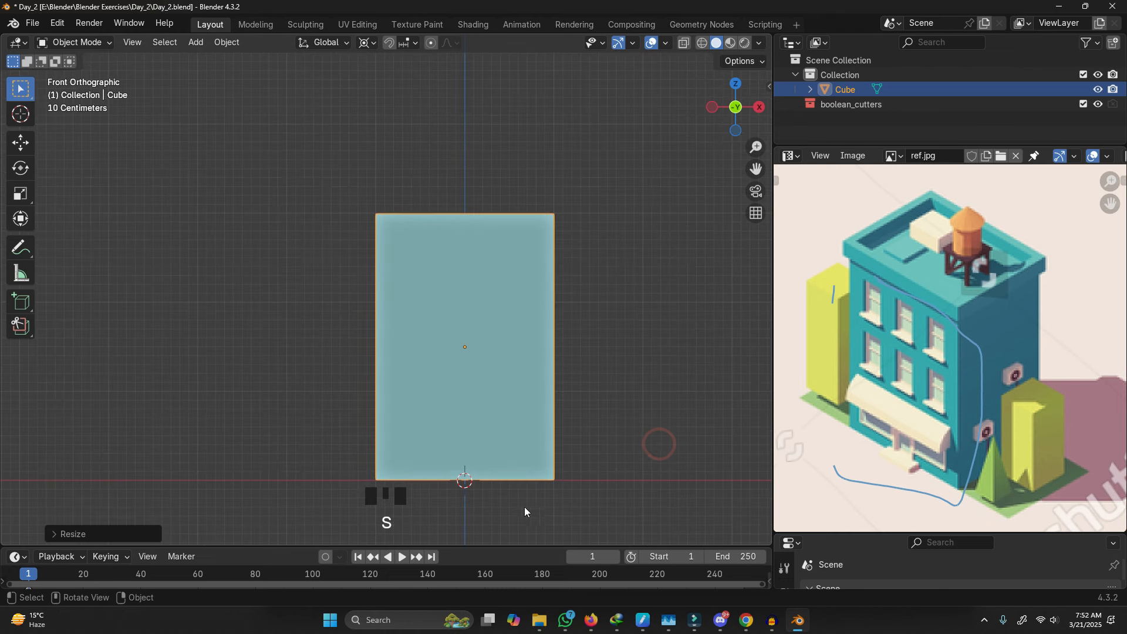
scroll(472, 435, "up", 1)
scroll(478, 431, "up", 1)
key("d")
left_click_drag(325, 416, 551, 411)
right_click_drag(326, 417, 478, 394)
scroll(515, 345, "down", 3)
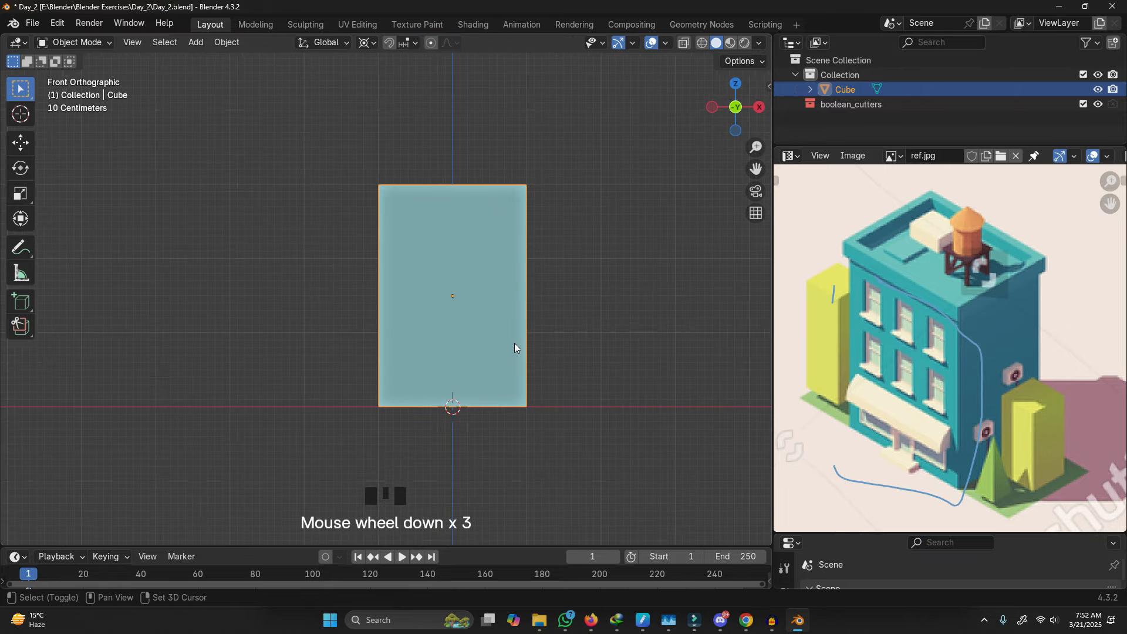
Step: Scale the cube slightly taller along the Z axis from its base
scroll(460, 355, "up", 3)
scroll(570, 399, "down", 2)
key("s")
key("z")
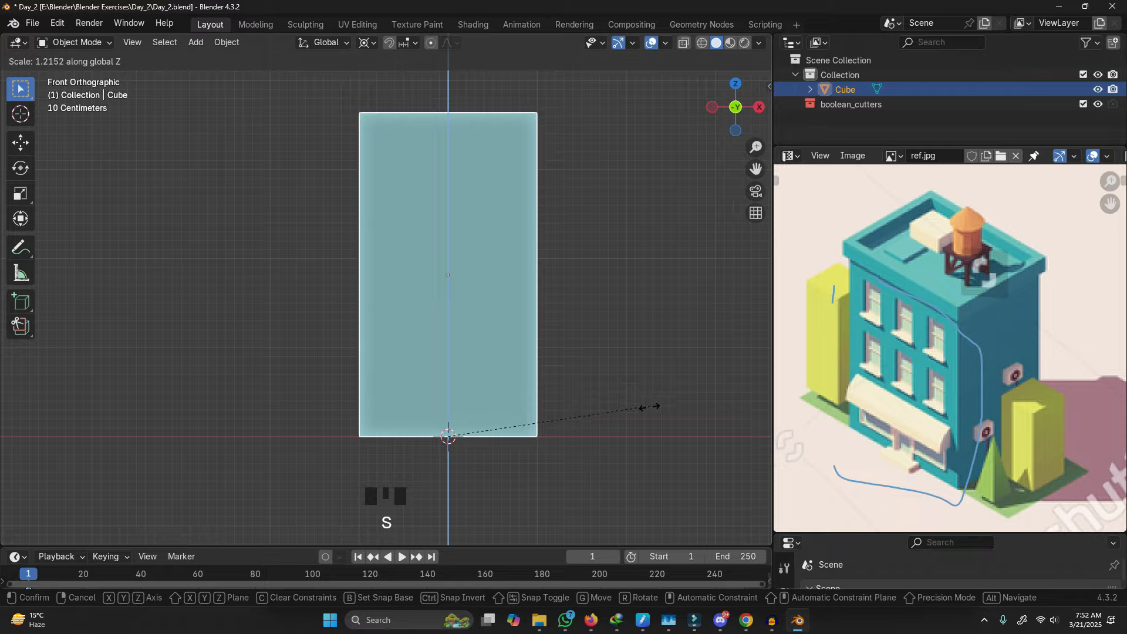
left_click(631, 421)
middle_click_drag(470, 324, 435, 351, "shift")
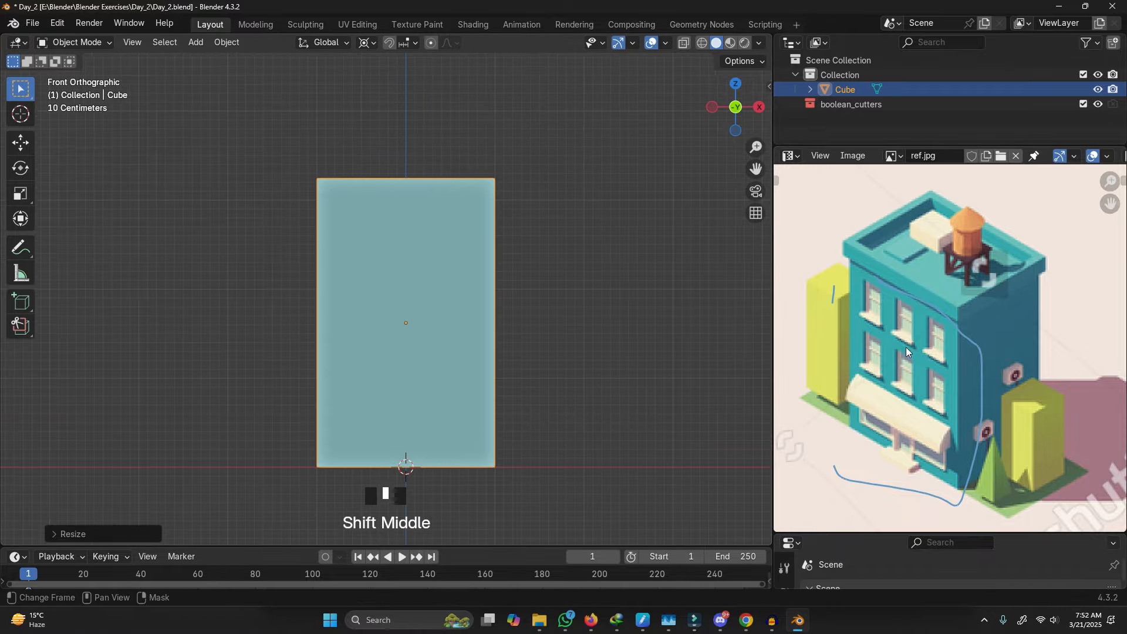
Step: Duplicate the building cube and move the copy up along Z so it sits above the original
scroll(858, 348, "up", 2)
scroll(905, 277, "down", 1)
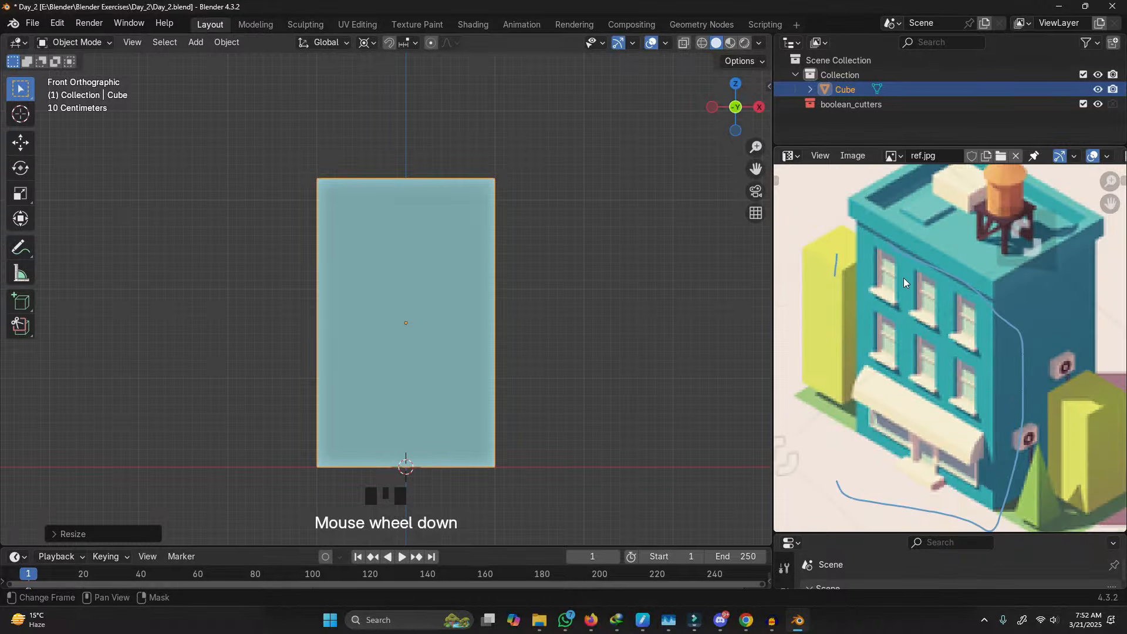
middle_click_drag(578, 276, 501, 350, "shift")
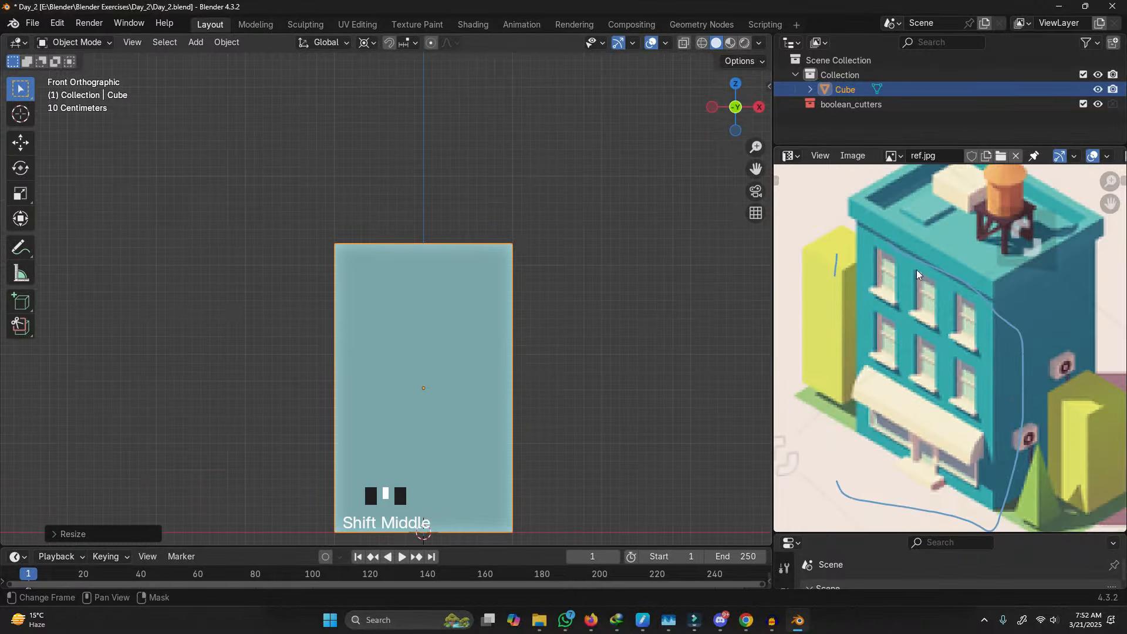
scroll(930, 218, "down", 1)
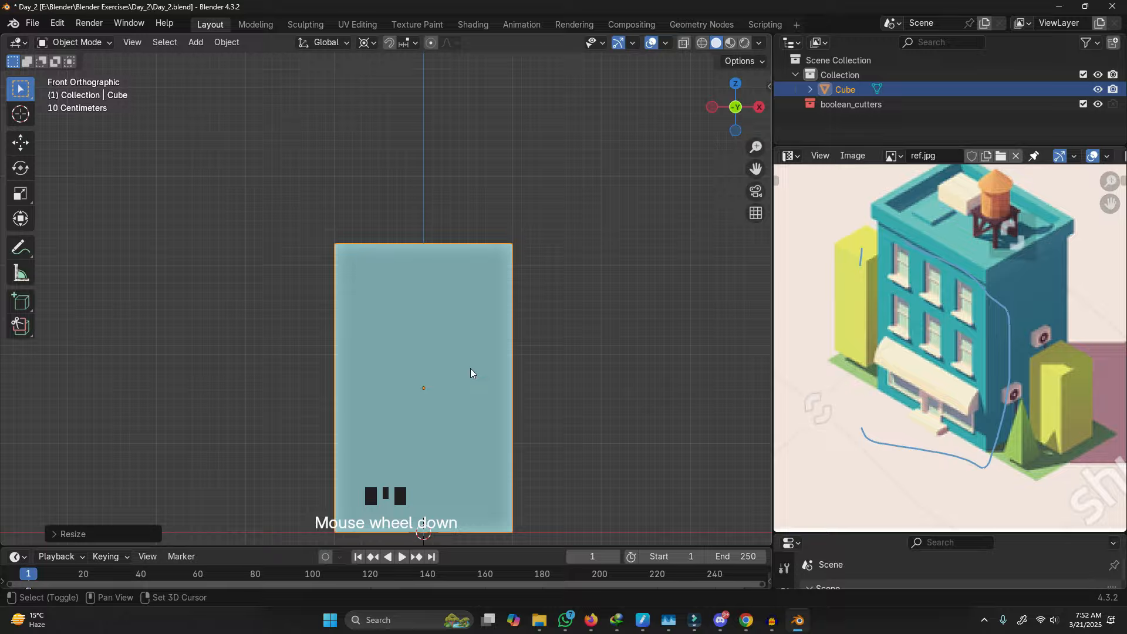
middle_click_drag(521, 331, 471, 369)
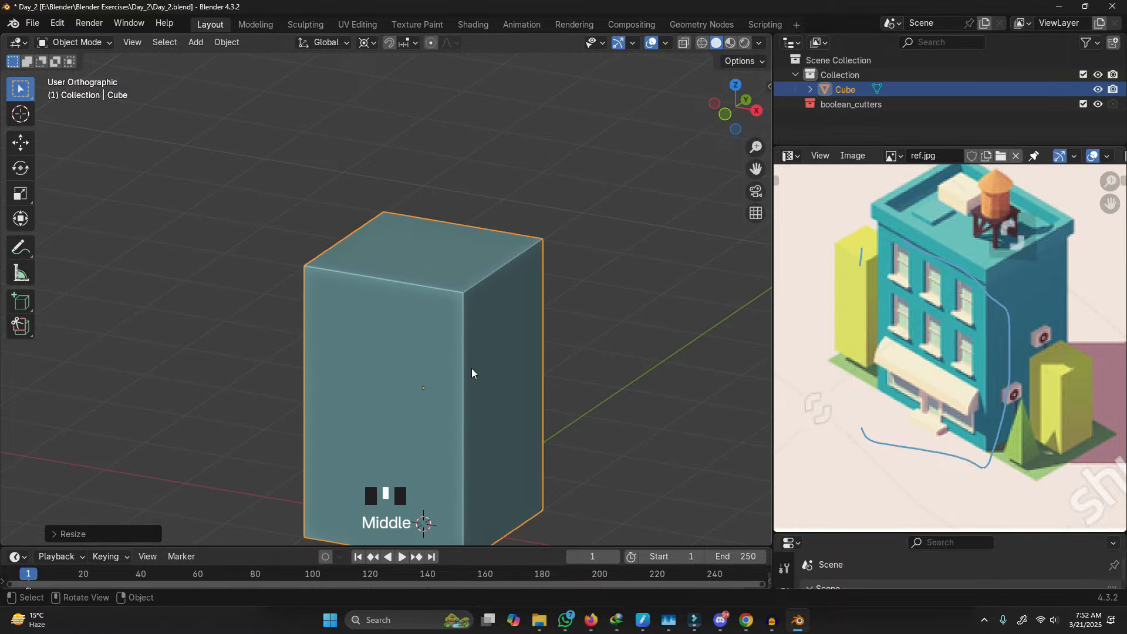
key("shift+d")
key("z")
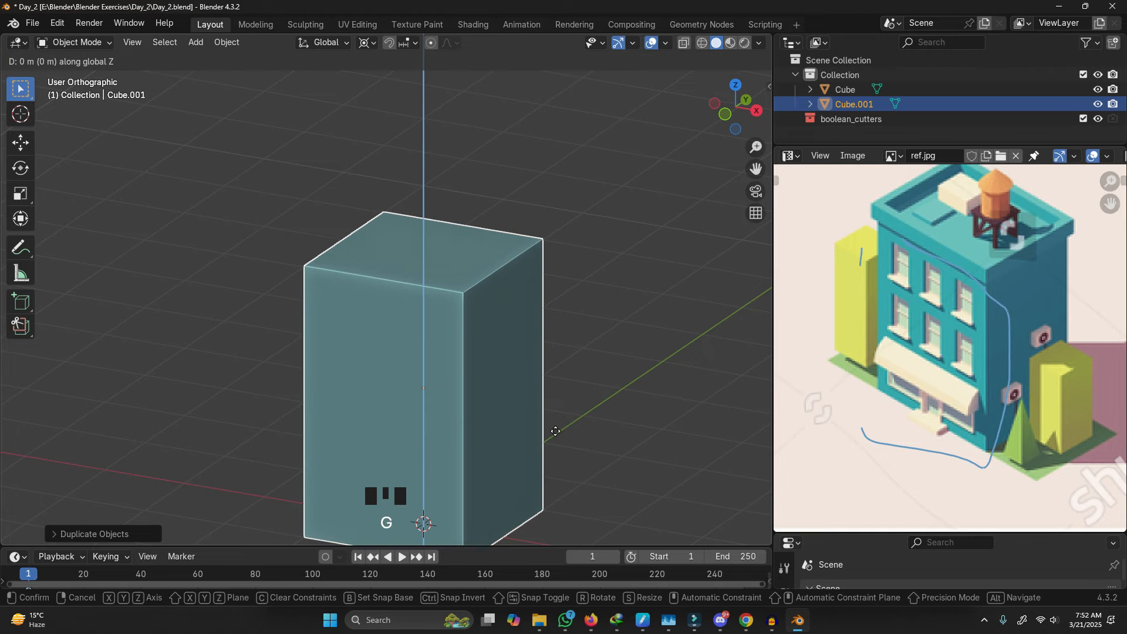
left_click(582, 164)
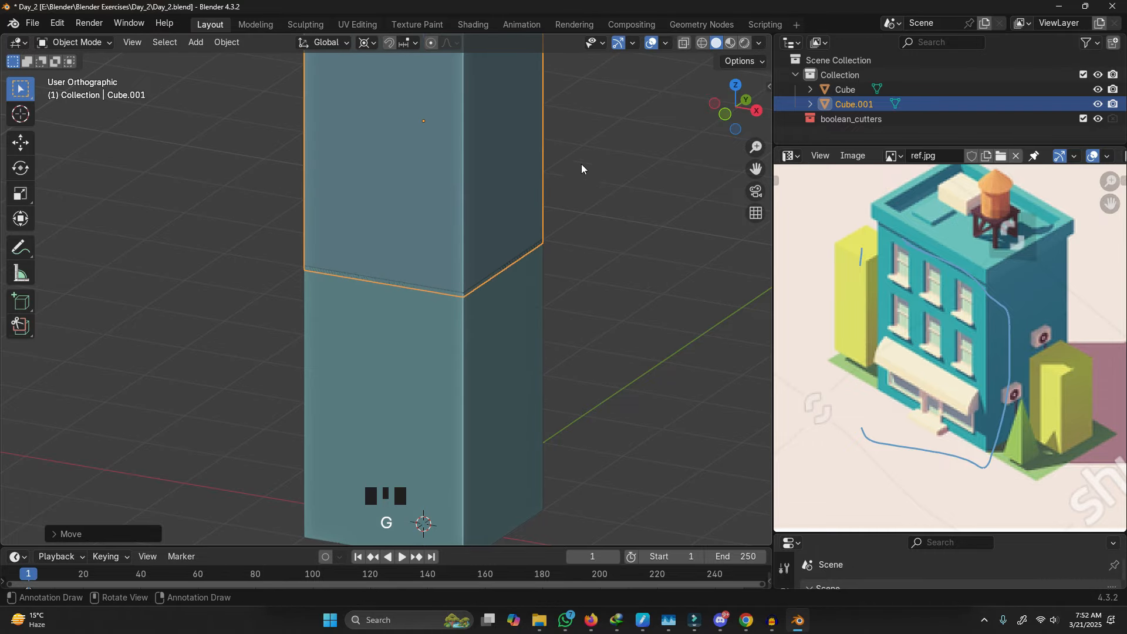
scroll(545, 247, "down", 2)
key("s")
key("z")
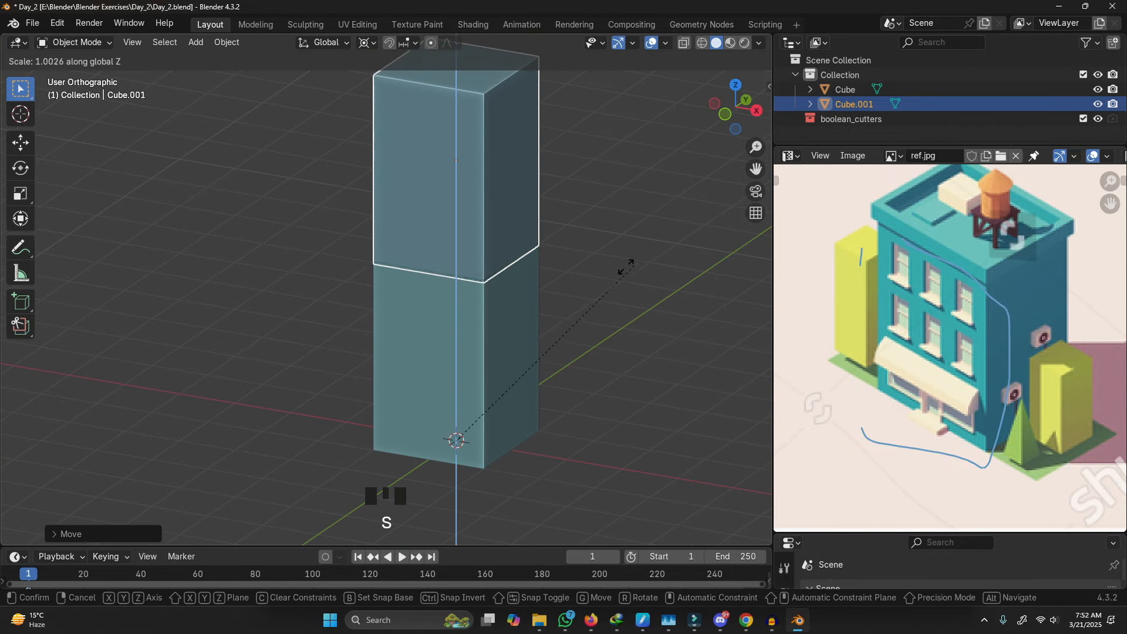
left_click(343, 55)
Step: Set the transform pivot point to Median Point and flatten the upper cube along Z into a thin slab
left_click(361, 46)
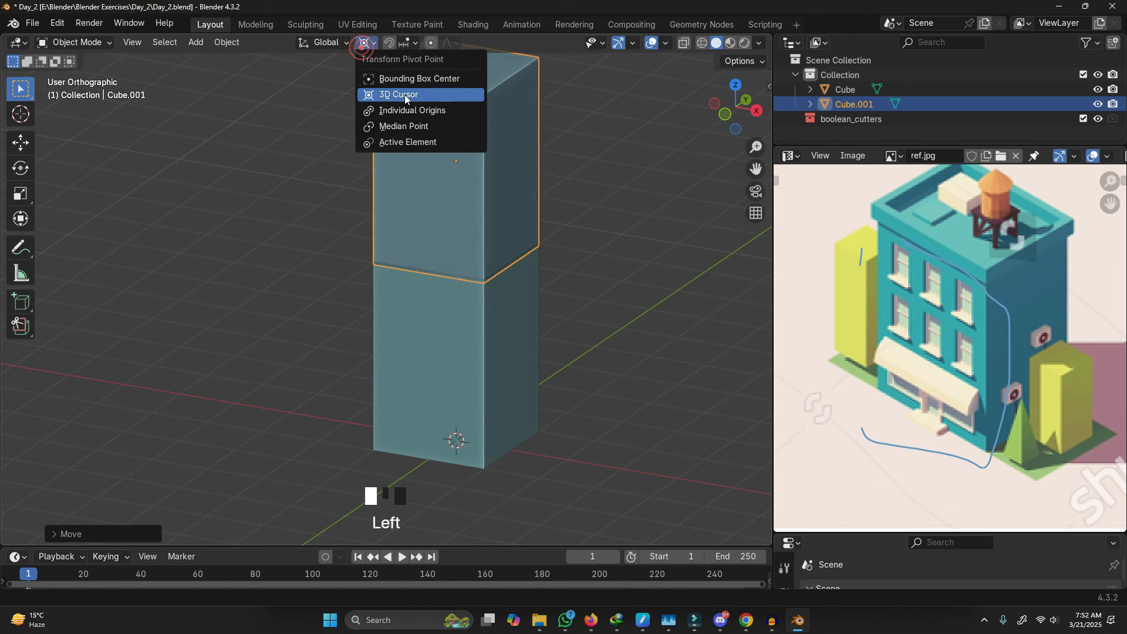
left_click(413, 131)
middle_click_drag(530, 175, 480, 252, "shift")
scroll(481, 253, "up", 3)
key("s")
key("z")
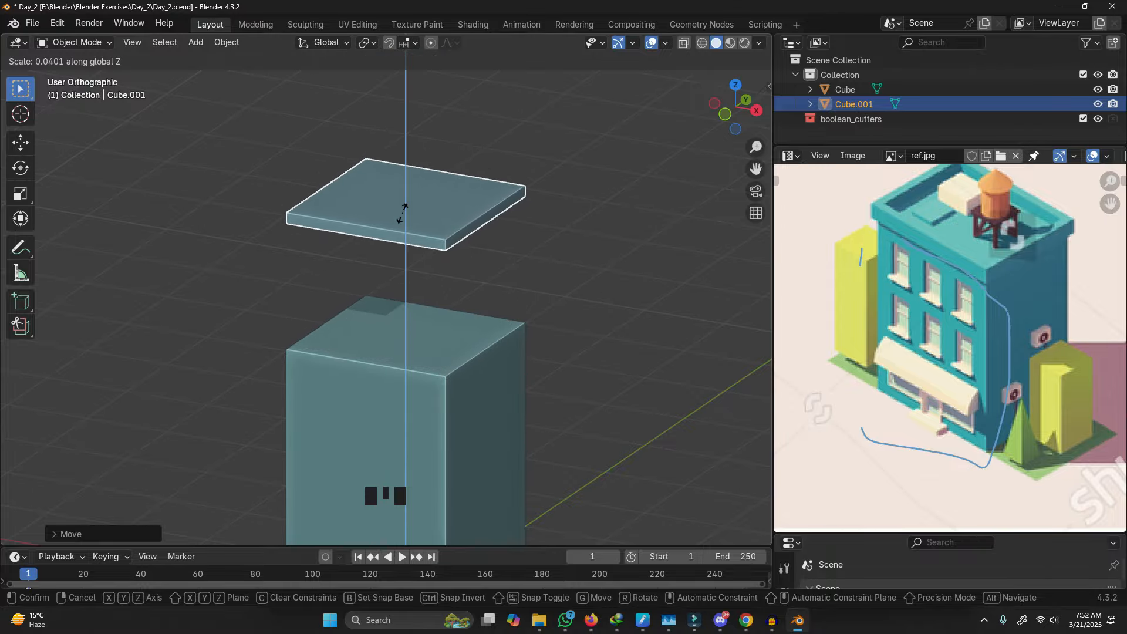
left_click(411, 225)
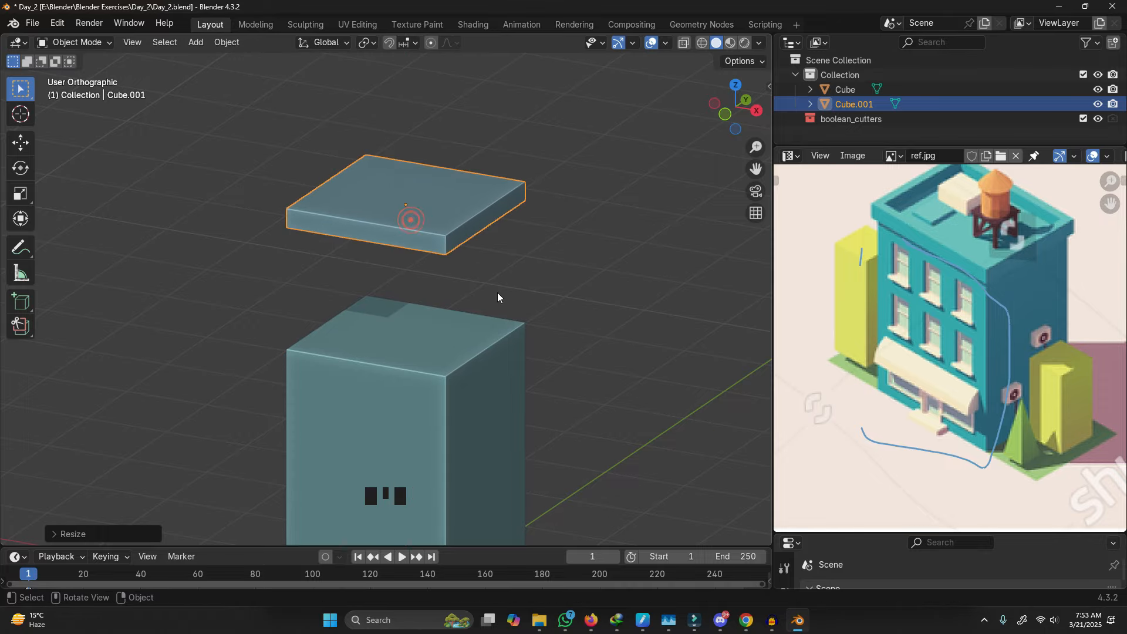
Step: Lower the slab along Z onto the top of the building cube and make it slightly thicker along Z
key("g")
key("z")
left_click(507, 395)
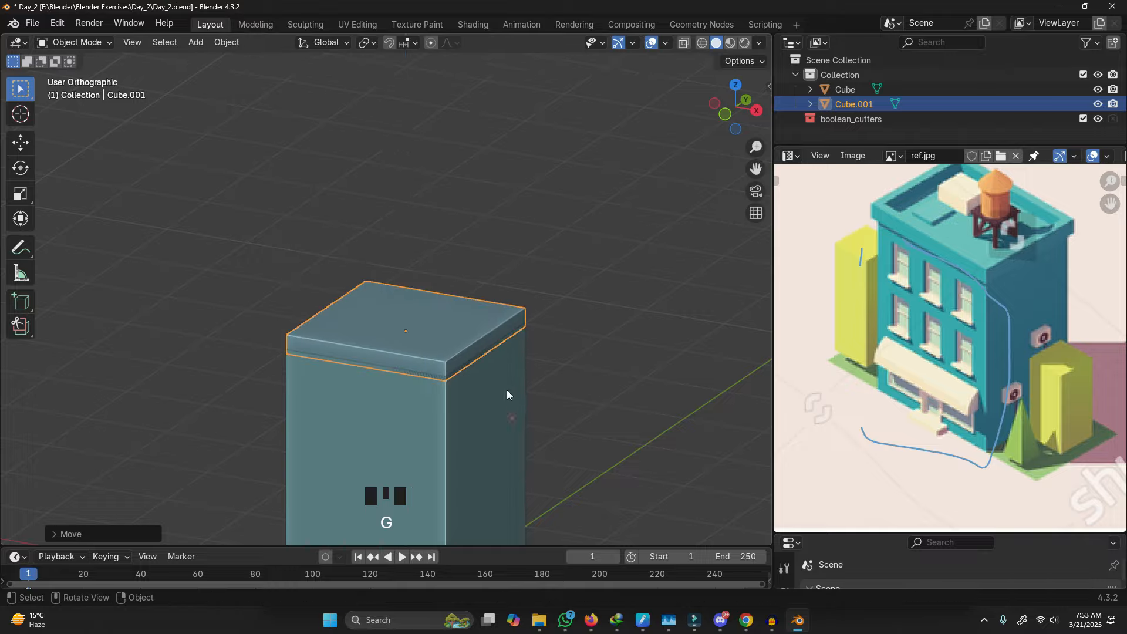
key("s")
key("z")
left_click(505, 344)
middle_click_drag(503, 340, 427, 375)
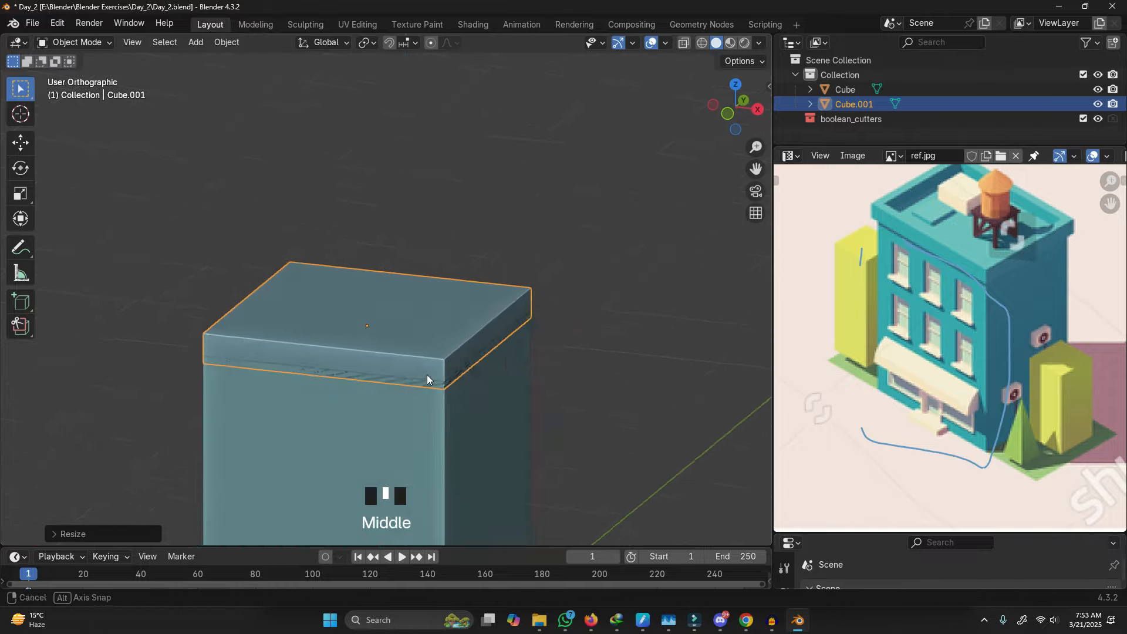
Step: Scale the roof slab to about 1.06 in X and Y only, so it overhangs the walls on all sides
scroll(543, 392, "up", 2)
key("s")
key("shift+z")
key("s")
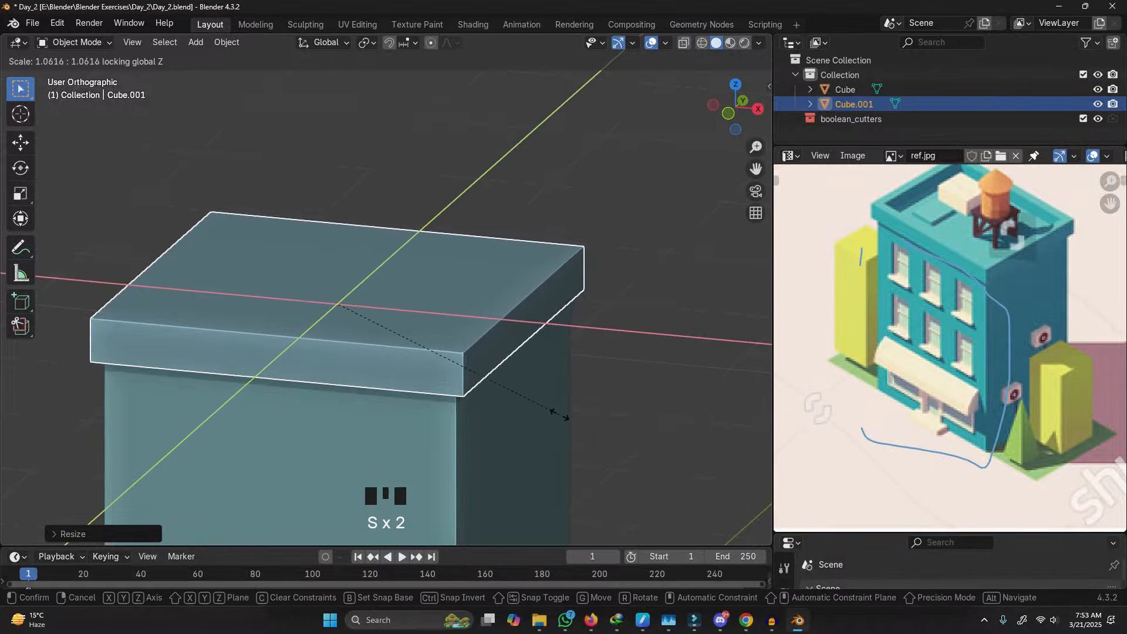
left_click(560, 416)
middle_click_drag(563, 416, 538, 411)
scroll(863, 198, "up", 3)
middle_click_drag(863, 199, 856, 308, "shift")
scroll(890, 259, "up", 1)
key("d")
mouse_move(916, 243)
left_mouse_down()
mouse_move(919, 265)
mouse_move(916, 232)
left_mouse_up()
right_click_drag(916, 259, 930, 250)
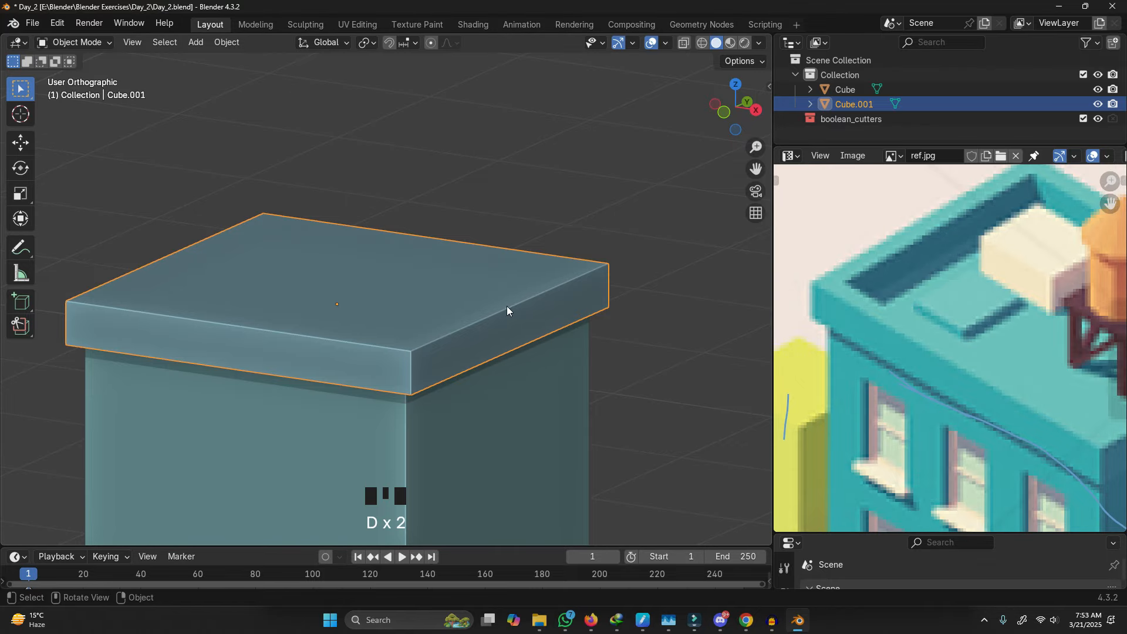
Step: Duplicate the roof slab in place and scale the copy slightly inward in X and Y, keeping its thickness
key("shift+d")
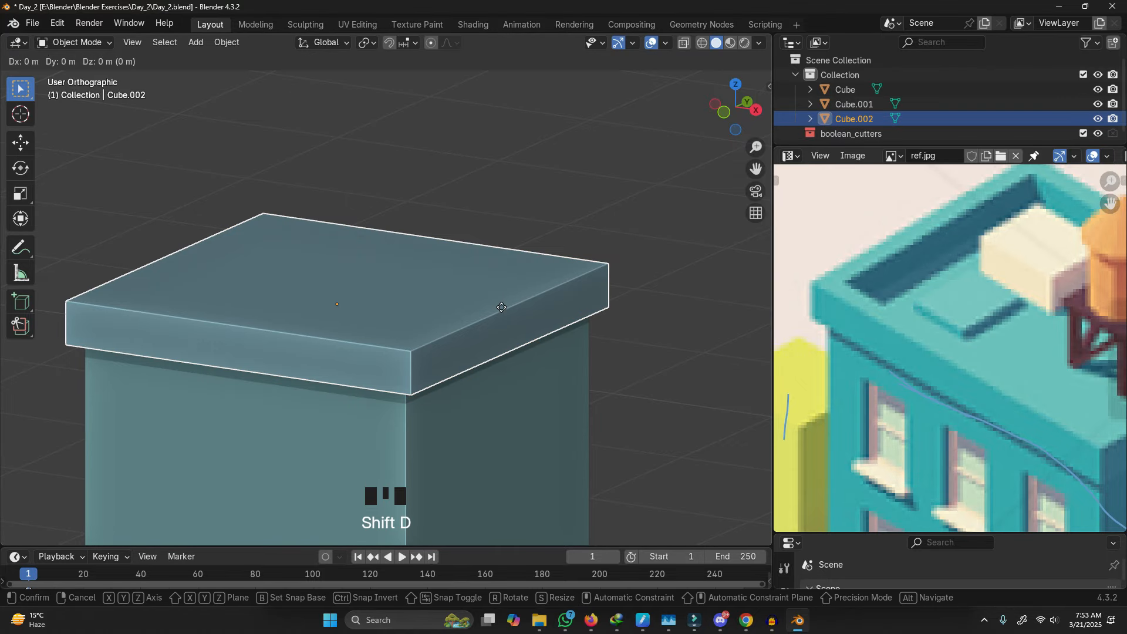
right_click(527, 269)
middle_click_drag(504, 333, 525, 359)
key("s")
key("shift+z")
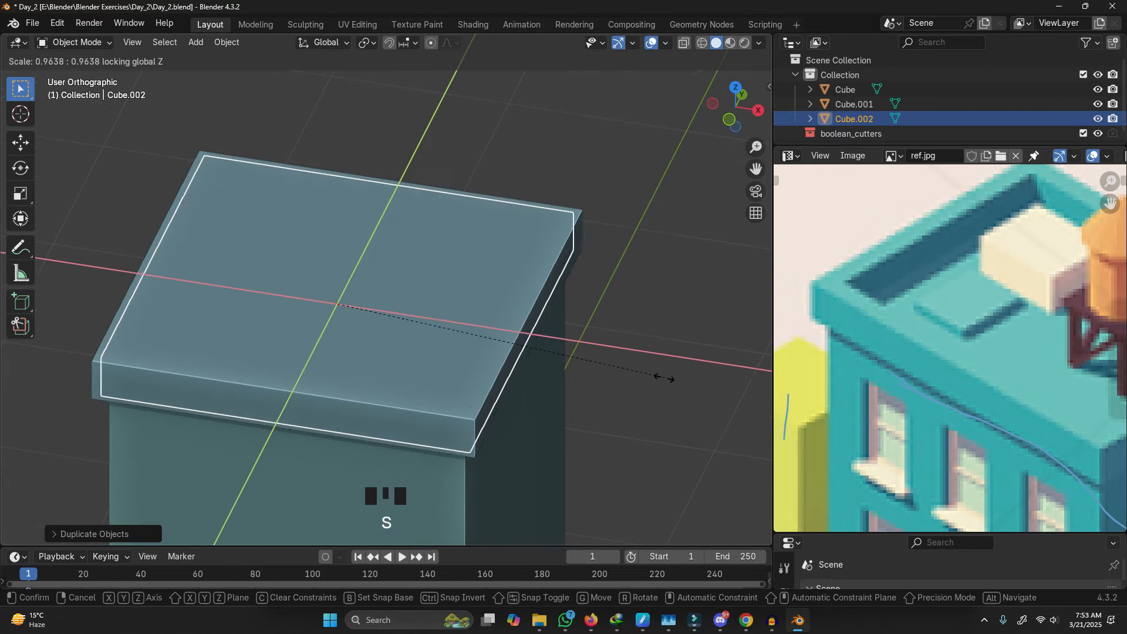
left_click(654, 372)
Step: Raise the inner slab about 0.08 m along Z so it protrudes above the roof slab
key("g")
key("z")
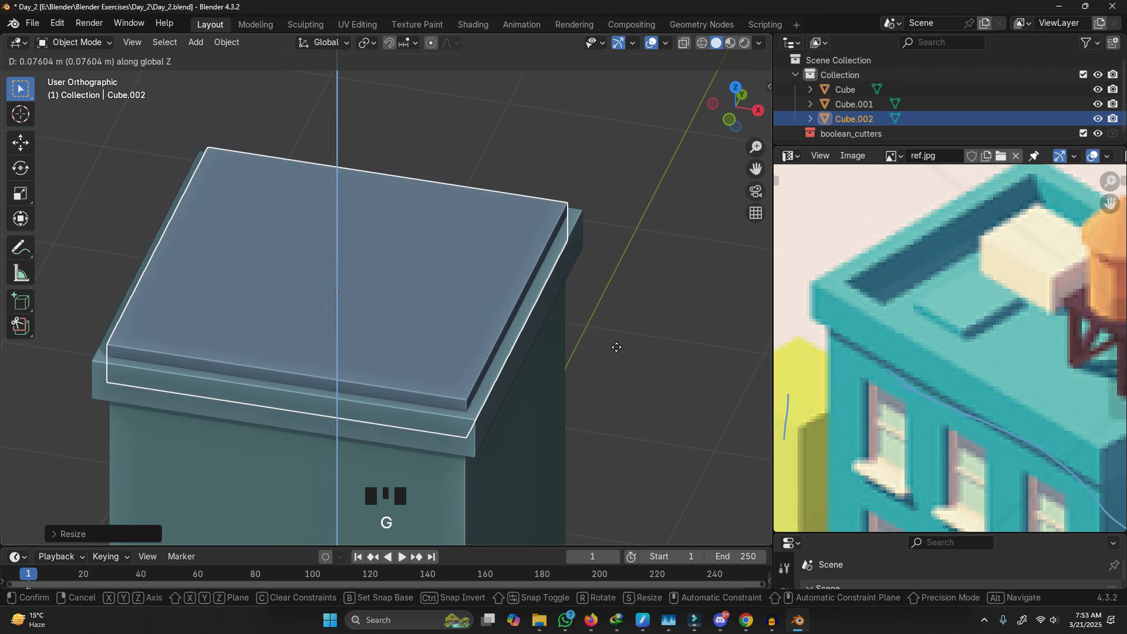
left_click(617, 347)
middle_click_drag(616, 347, 325, 280)
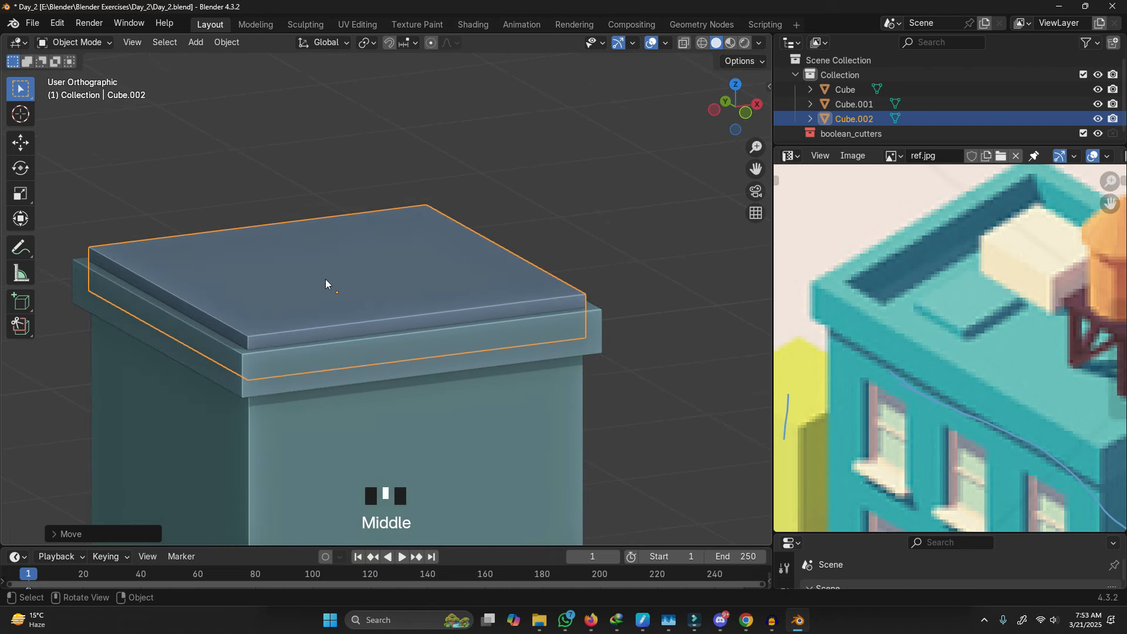
key("g")
right_click(428, 309)
Step: Cut the inner slab out of the roof slab with a Brush Boolean Difference
left_click(770, 87)
left_click(763, 151)
middle_click_drag(556, 248, 554, 301, "shift")
key("g")
left_click(568, 332)
left_click(568, 333, "shift")
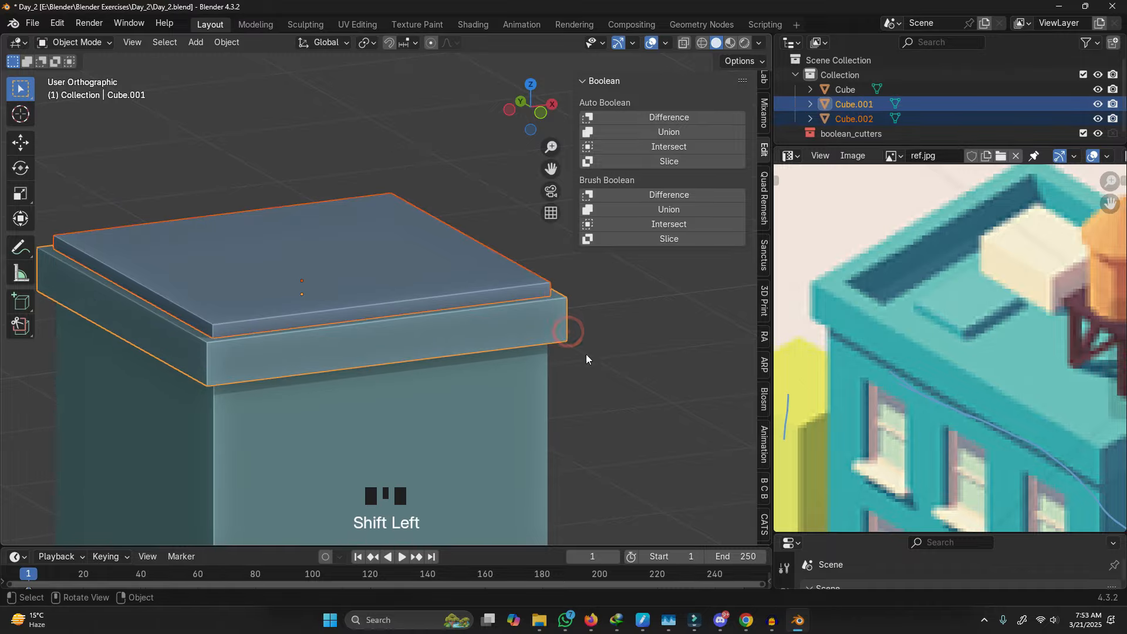
left_click(679, 192)
left_click(644, 445)
Step: Adjust the height of the roof's boolean cutter along Z to tune the recess depth
mouse_move(442, 396)
middle_mouse_down()
mouse_move(474, 417)
mouse_move(516, 322)
mouse_move(516, 287)
middle_mouse_up()
scroll(484, 281, "up", 2)
left_click(480, 284)
key("g")
key("z")
left_click(478, 281)
scroll(496, 327, "down", 3)
middle_click_drag(495, 328, 466, 354, "shift")
left_click(516, 356)
Step: Examine the windows on the building's front facade in the ref.jpg reference image
scroll(434, 338, "down", 2)
middle_click_drag(387, 475, 329, 292, "shift")
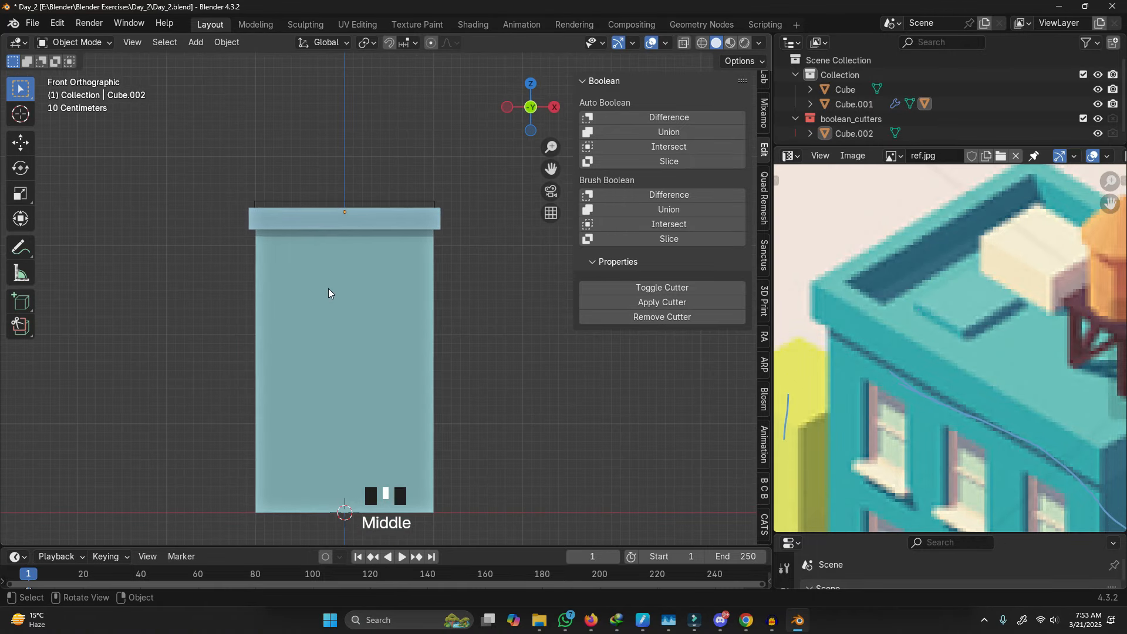
scroll(329, 293, "up", 2)
scroll(908, 361, "down", 1)
scroll(851, 337, "up", 2)
key("d")
mouse_move(870, 297)
left_mouse_down()
mouse_move(917, 299)
mouse_move(933, 352)
mouse_move(861, 405)
mouse_move(909, 350)
mouse_move(893, 379)
left_mouse_up()
mouse_move(914, 379)
right_mouse_down()
mouse_move(881, 313)
mouse_move(880, 375)
mouse_move(911, 425)
mouse_move(906, 350)
right_mouse_up()
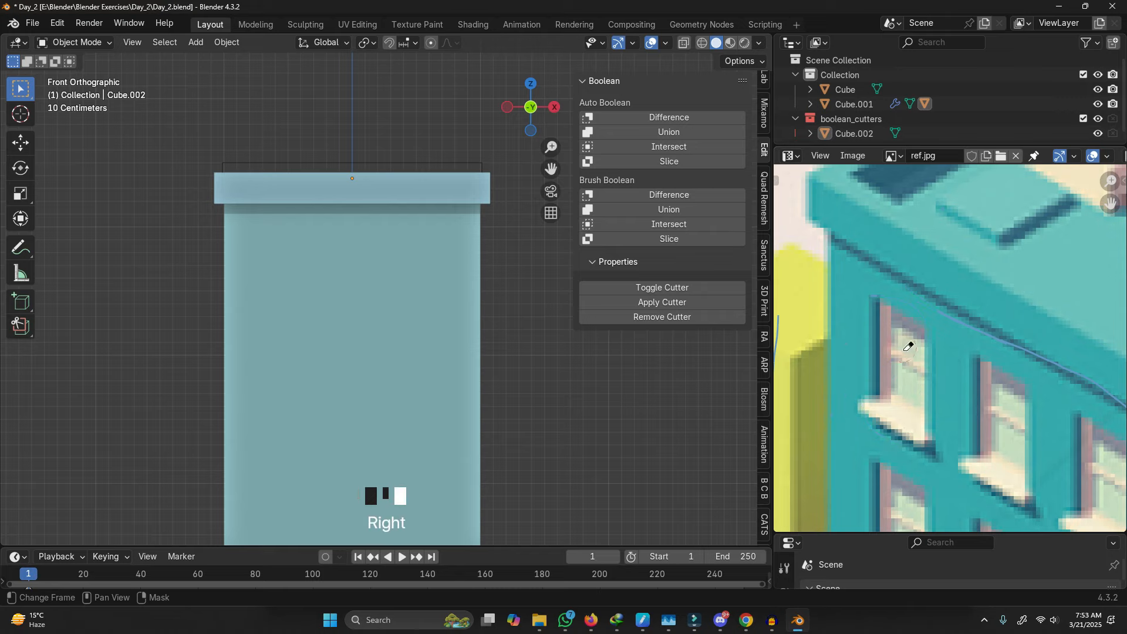
Step: Place the 3D cursor in the empty space beside the building and add a cube there
middle_click_drag(523, 380, 439, 309, "shift")
right_click(494, 354, "shift")
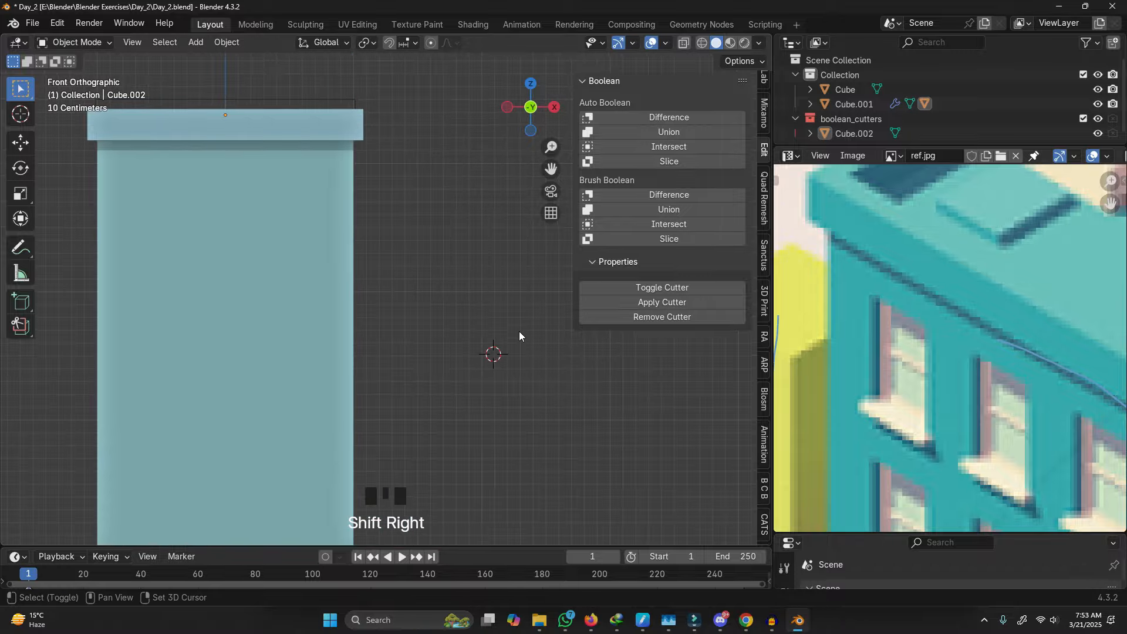
key("shift+a")
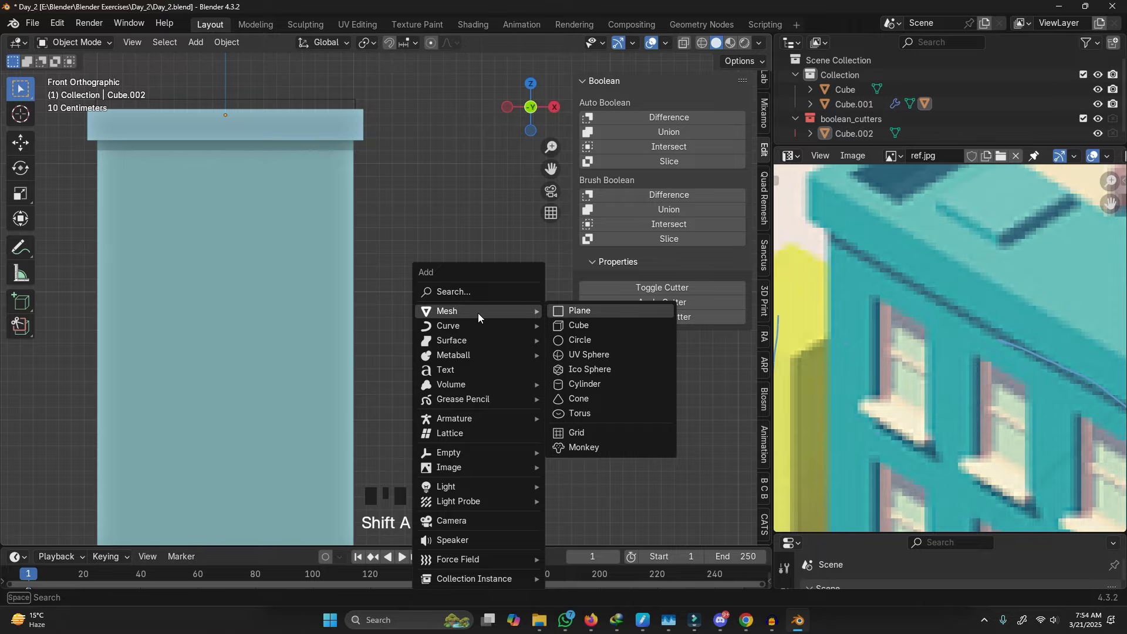
left_click(576, 321)
Step: Scale the new cube down and stretch it along Z into an upright block about 1.5 times as tall as wide
middle_click_drag(542, 382, 450, 377, "shift")
key("s")
left_click(479, 350)
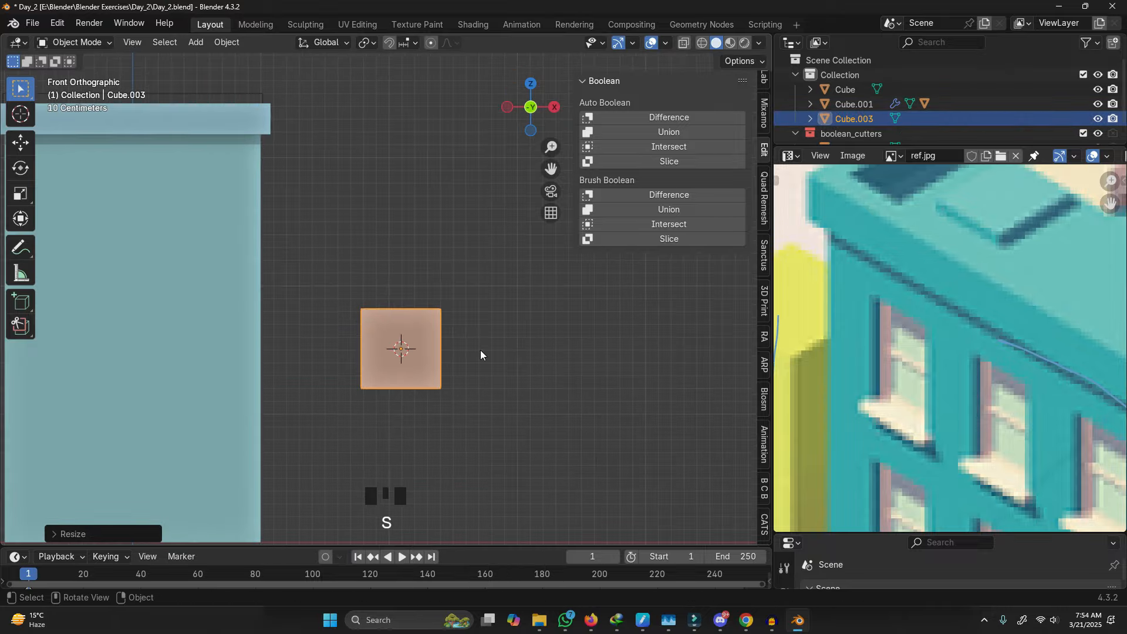
scroll(417, 347, "up", 4)
key("s")
key("z")
left_click(435, 349)
key("s")
left_click(552, 391)
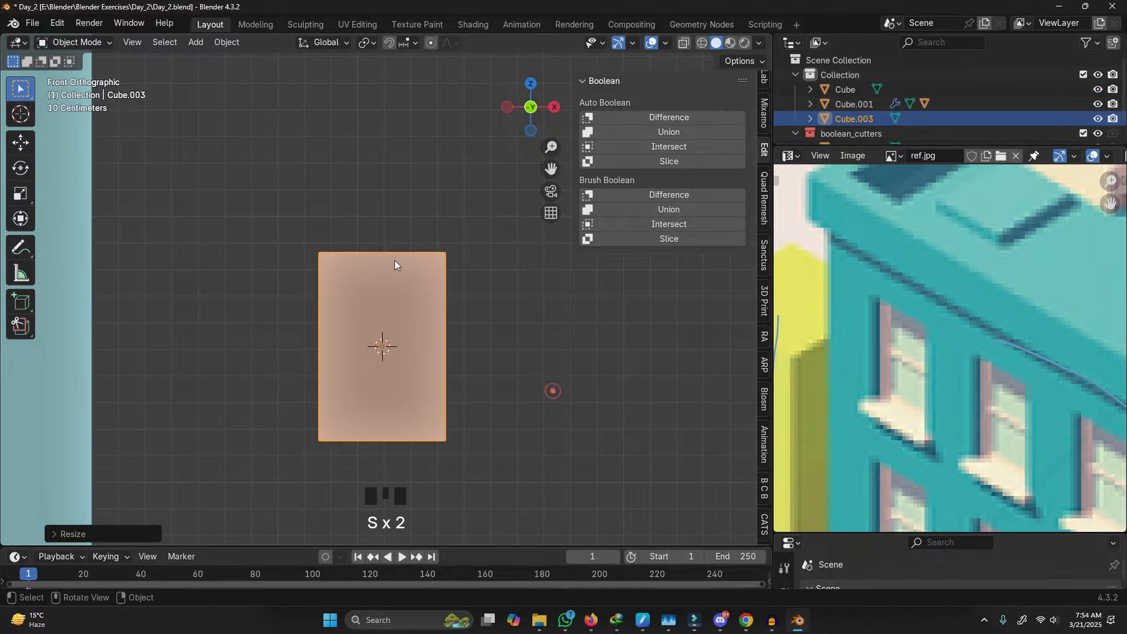
Step: Scale the upright block down along Y to give it a shallow window-frame depth
scroll(530, 348, "up", 2)
middle_click_drag(530, 343, 586, 397)
key("s")
key("y")
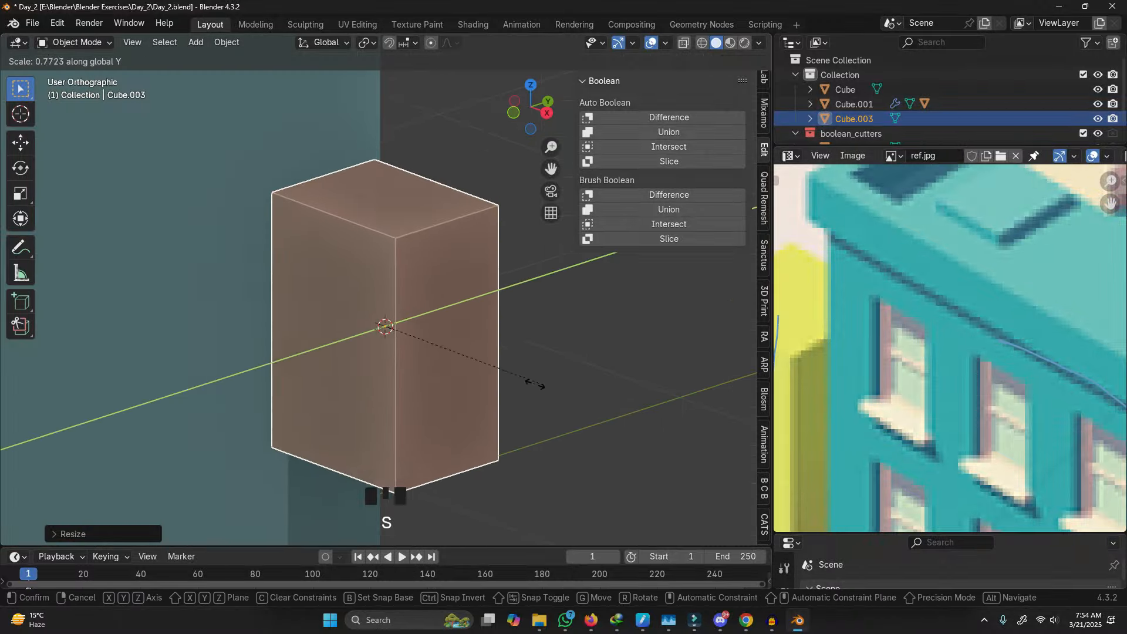
left_click(456, 375)
middle_click_drag(456, 380, 493, 356)
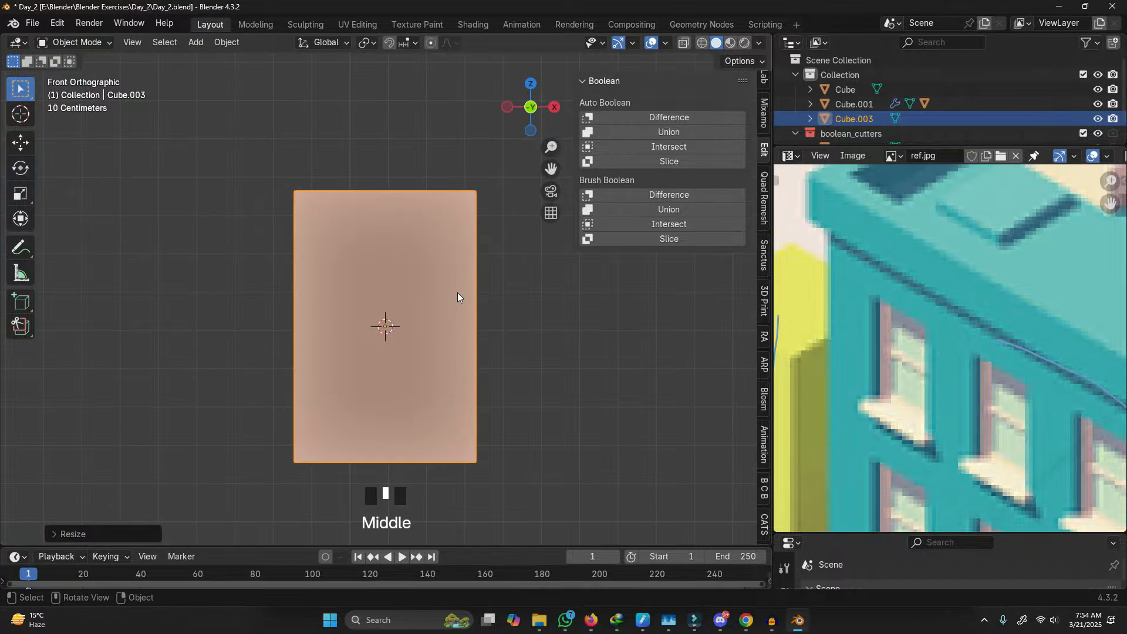
Step: Duplicate the window block in place, scale the copy to about 0.9 and narrow it slightly along X
key("shift+d")
right_click(528, 319)
key("s")
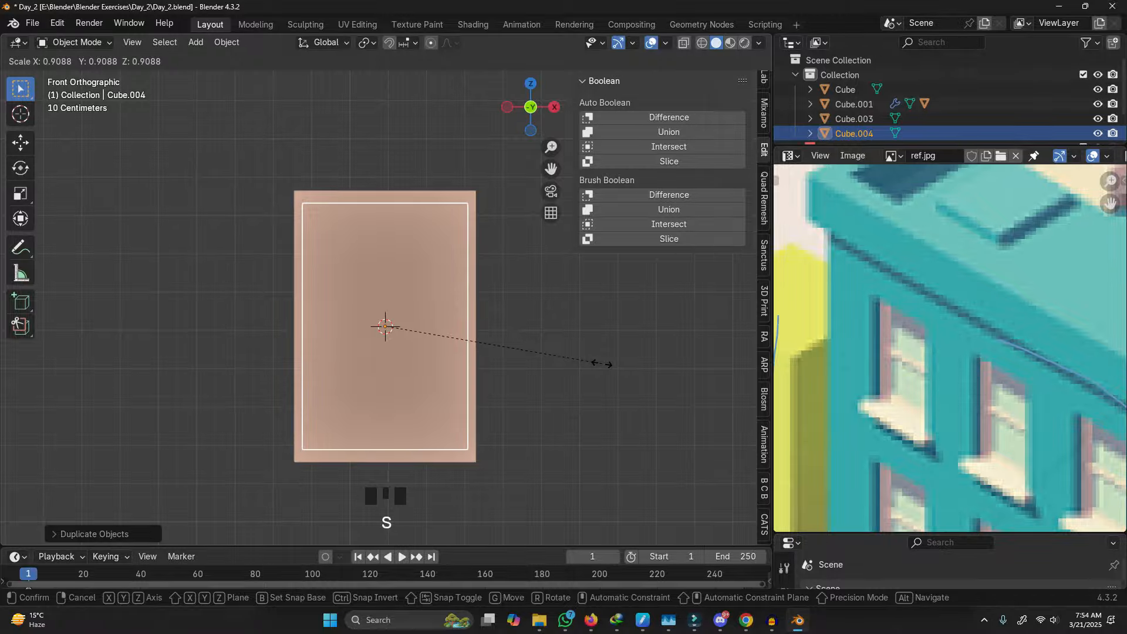
left_click(599, 363)
key("s")
key("x")
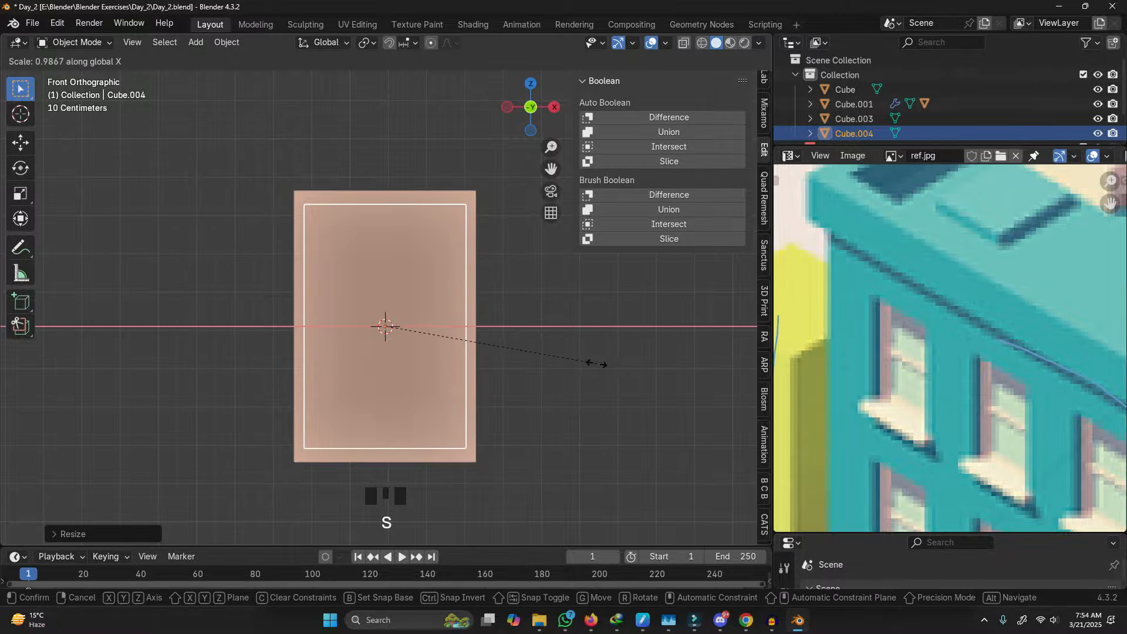
left_click(590, 364)
Step: Move the inner block forward along Y so it sticks out of the window block, and add the window block to the selection
middle_click_drag(590, 365, 411, 403)
scroll(411, 403, "up", 3)
key("g")
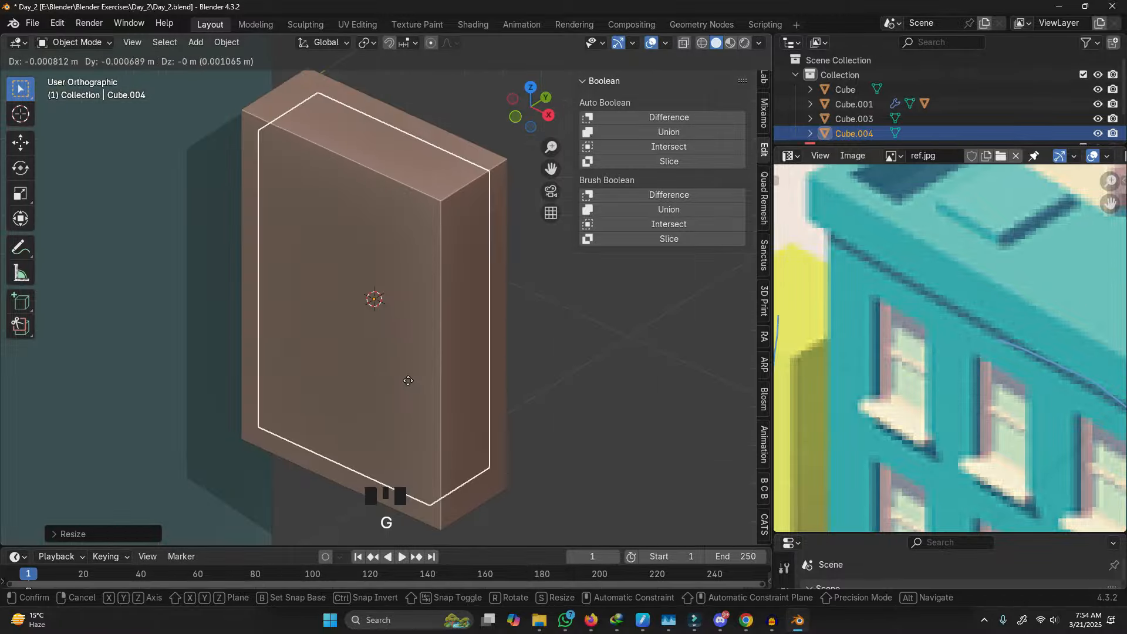
key("y")
left_click(387, 395)
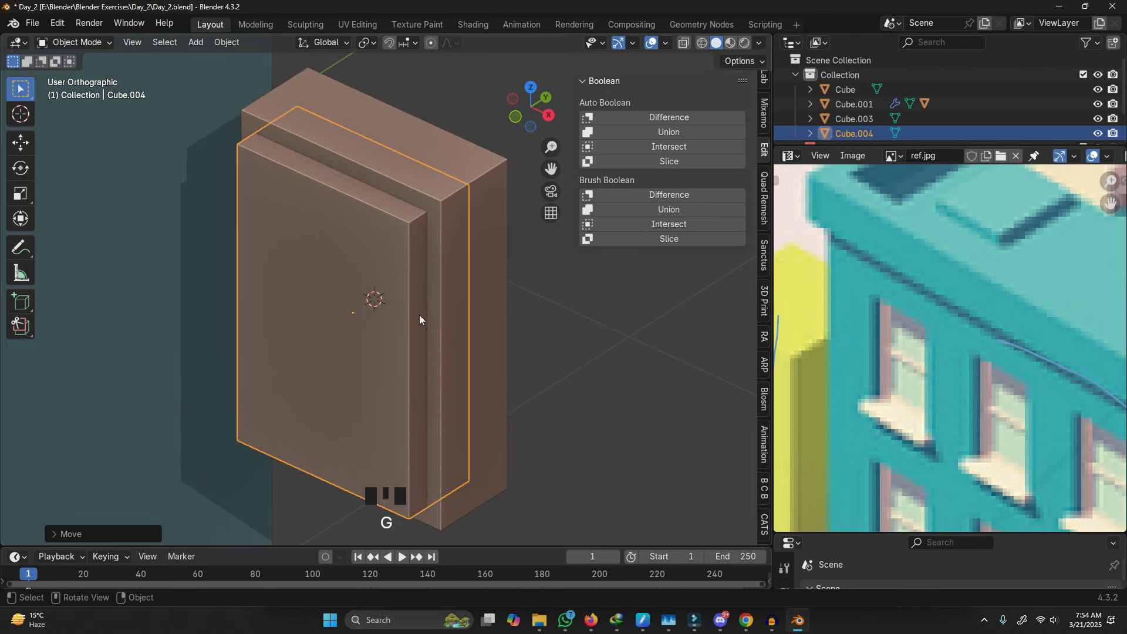
left_click(498, 375, "shift")
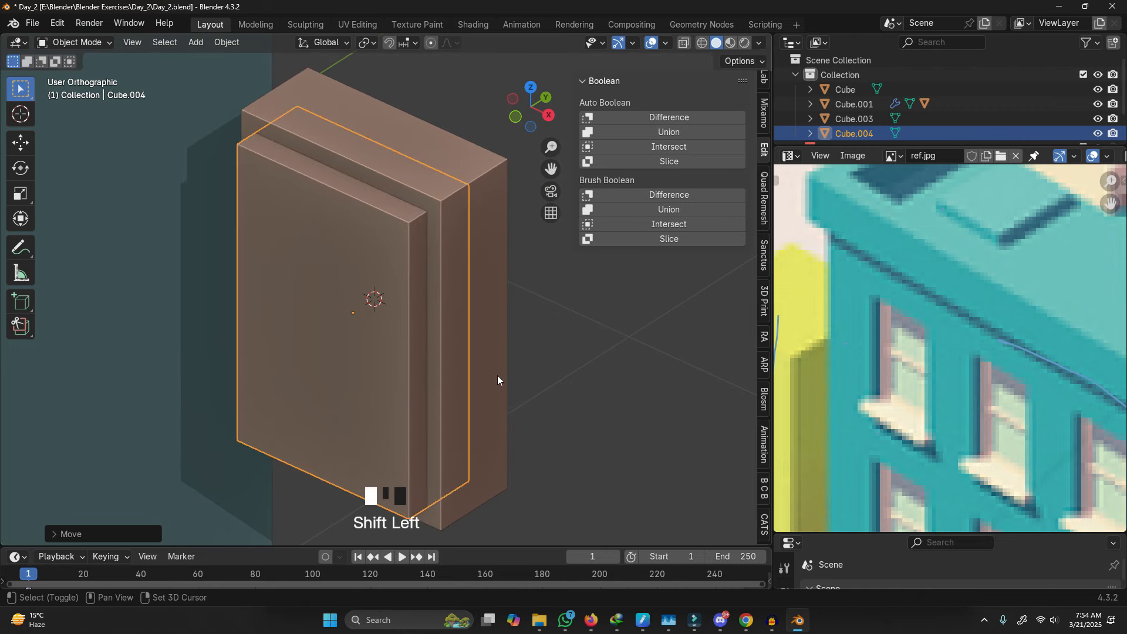
Step: Subtract the inner block from the window block with a Brush Boolean Difference to hollow out the window frame
left_click(679, 201)
left_click(394, 378)
middle_click_drag(393, 378, 423, 112)
middle_click_drag(415, 324, 407, 299)
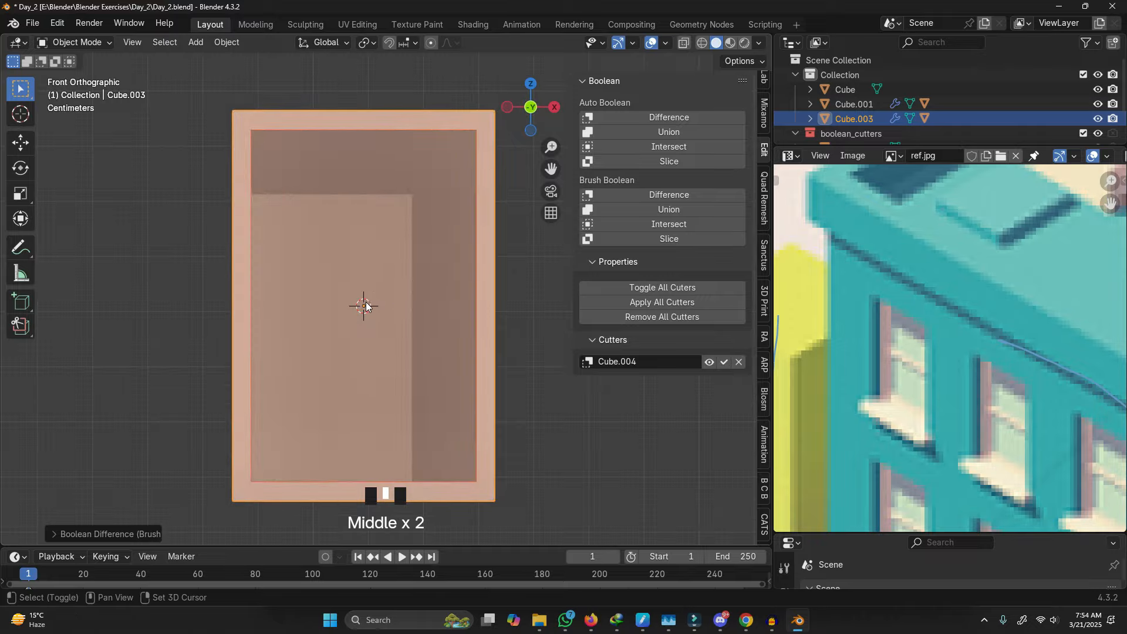
Step: Place the 3D cursor slightly above the middle of the window opening in front view and add a cube there
right_click(370, 288, "shift")
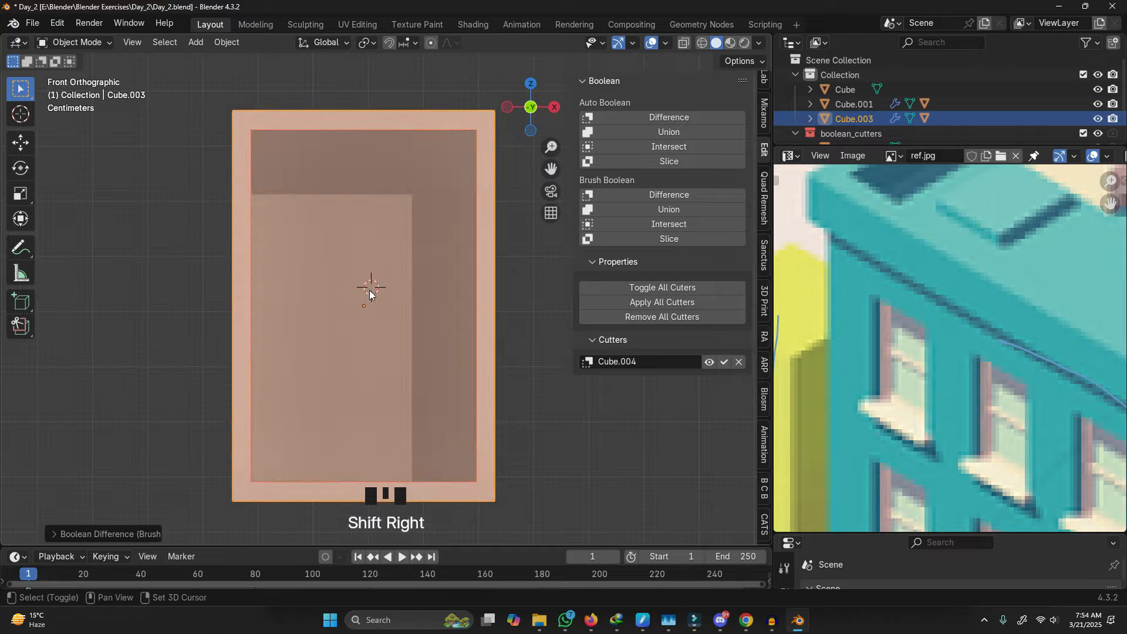
right_click(369, 290, "shift")
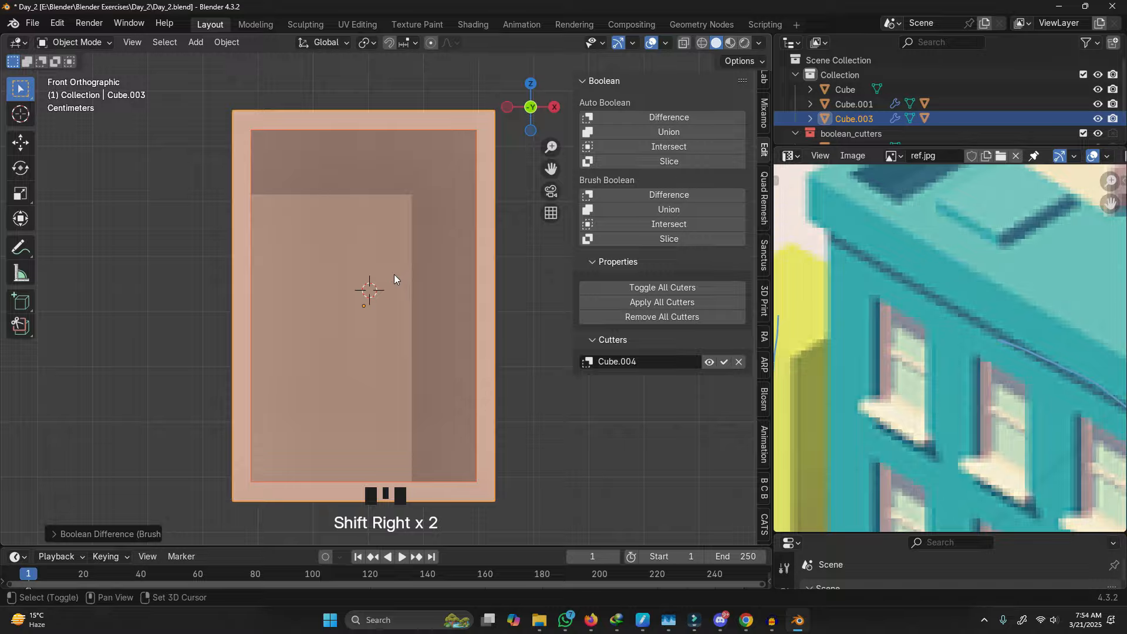
key("shift+a")
mouse_move(394, 275)
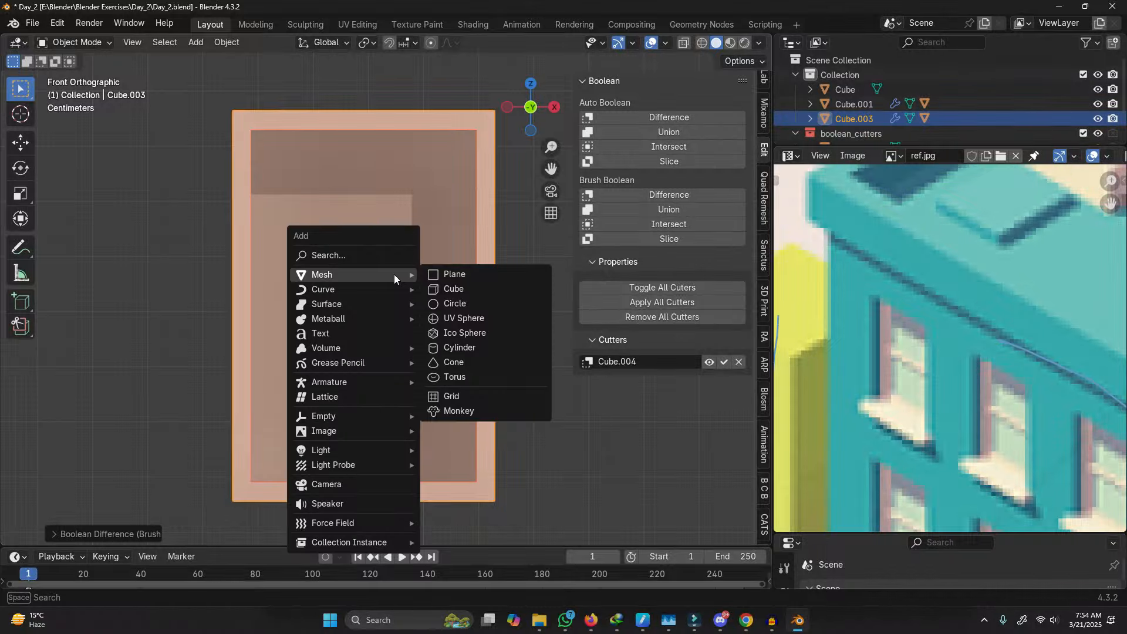
left_click(472, 289)
Step: Scale the new cube down to a thin piece and stretch it along X into a horizontal crossbar spanning the opening
key("s")
left_click(365, 310)
key("s")
key("z")
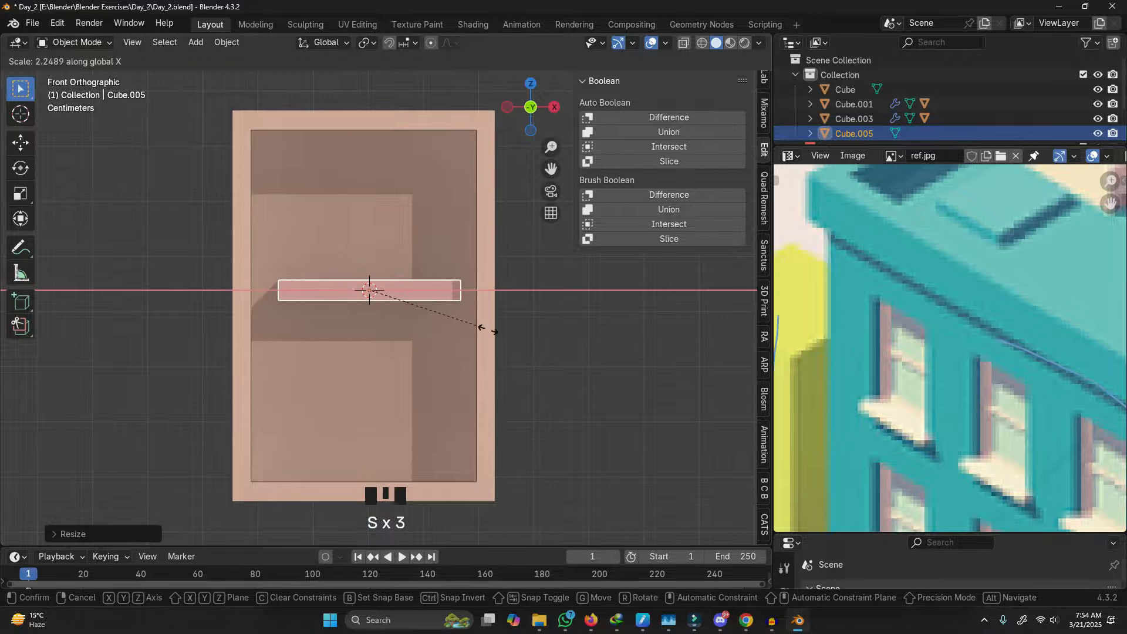
left_click(523, 342)
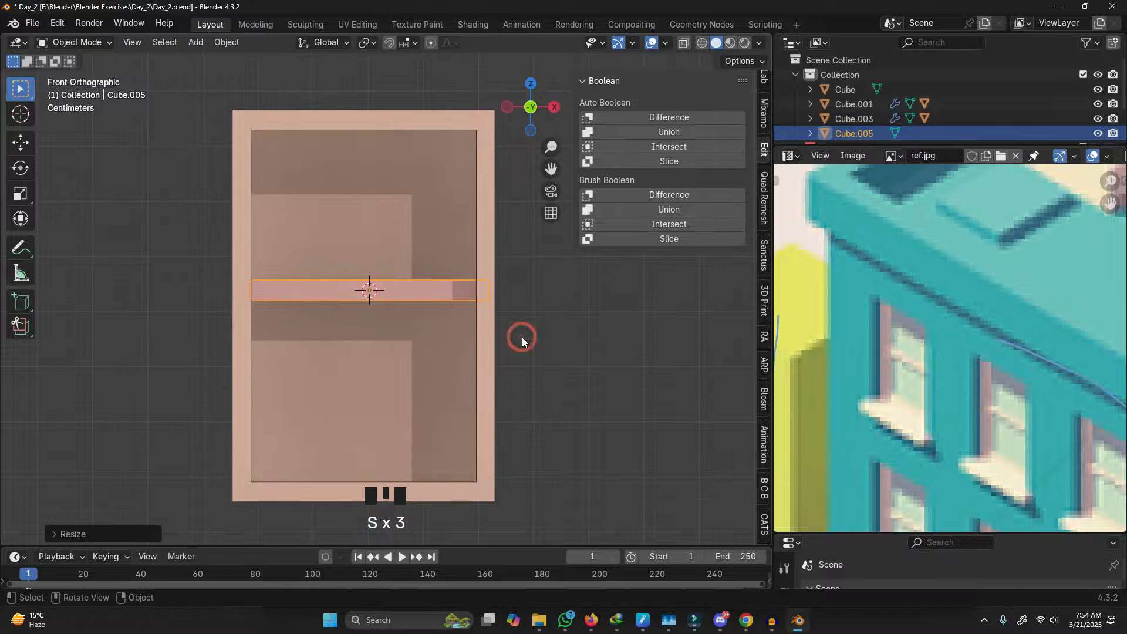
Step: Shift the crossbar along X and adjust its X scale so both ends reach the frame's sides
key("g")
key("x")
left_click(517, 337)
key("s")
key("x")
left_click(521, 342)
Step: Lower the crossbar slightly along Z toward the middle of the window opening
key("g")
key("z")
left_click(520, 339)
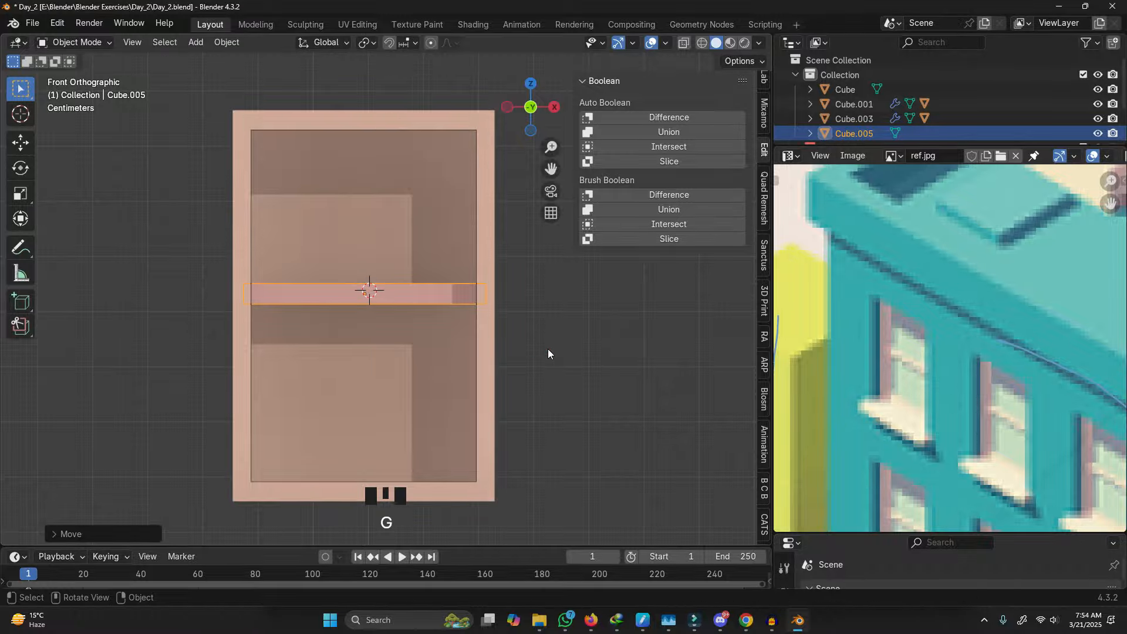
left_click(548, 349)
left_click(396, 329)
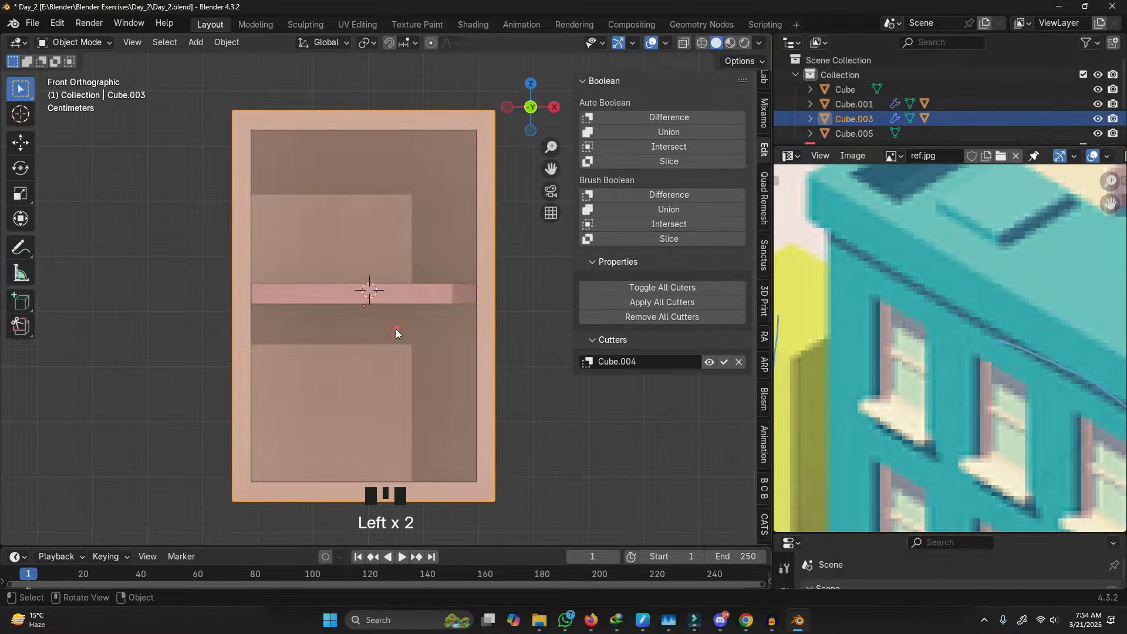
left_click(415, 302)
key("g")
key("z")
left_click(456, 305)
Step: Scale the crossbar along Y to suit the frame's depth and reposition it inside the frame
left_click(424, 341)
scroll(424, 341, "down", 1)
middle_click_drag(424, 341, 419, 418)
scroll(329, 308, "up", 2)
left_click(330, 307)
key("s")
key("y")
left_click(441, 329)
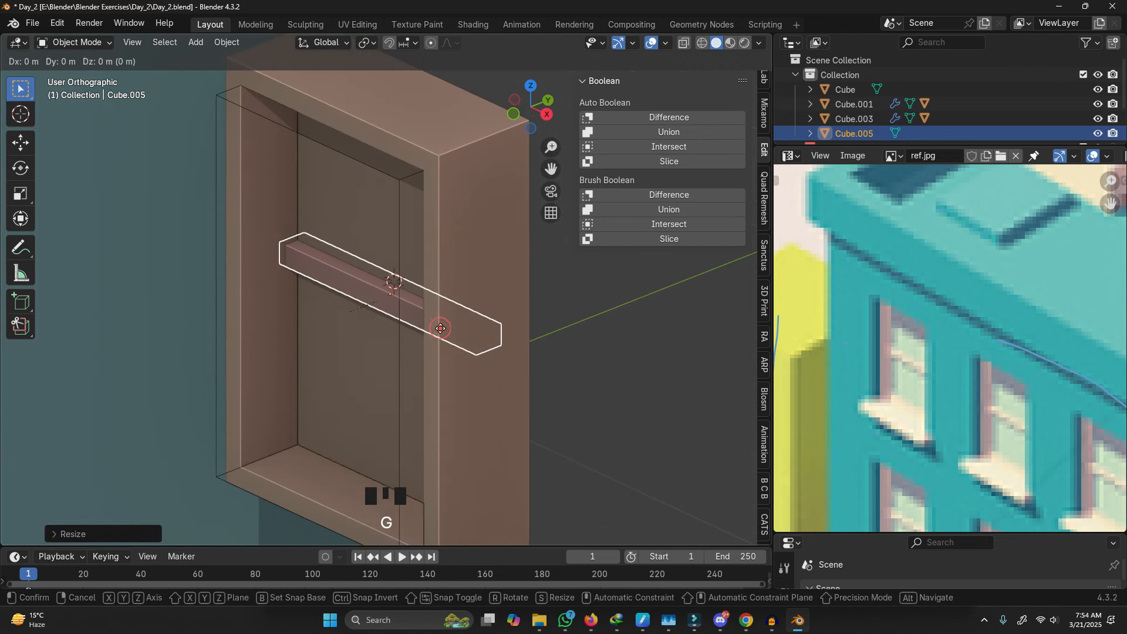
scroll(441, 329, "down", 2)
middle_click_drag(440, 329, 482, 327)
scroll(383, 209, "up", 2)
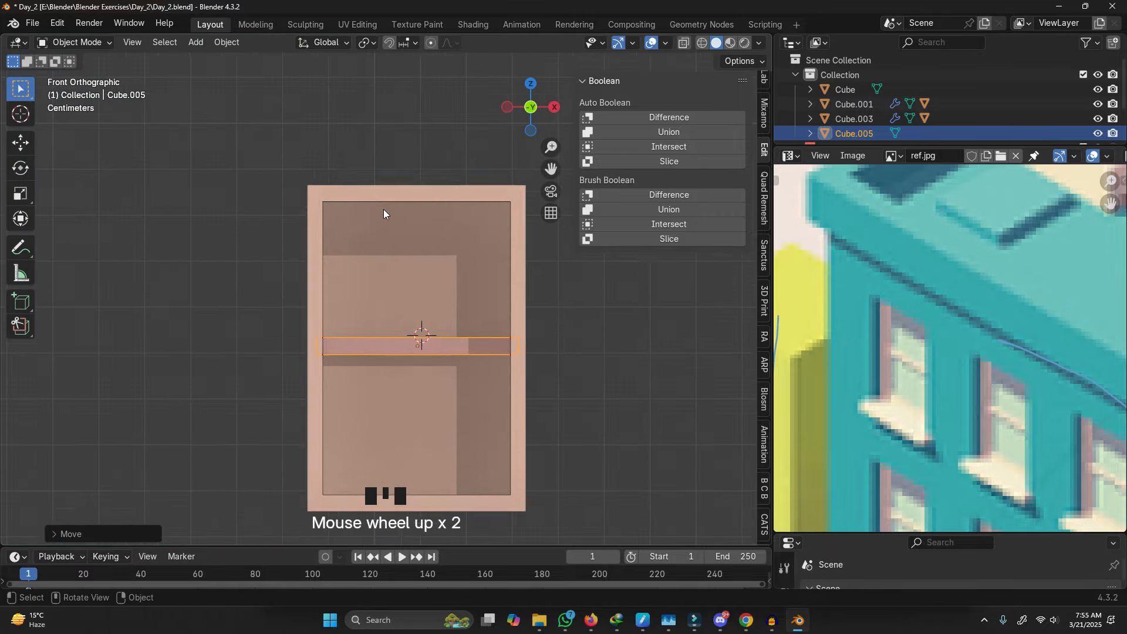
Step: Examine the window frame, its cutter and crossbar, and compare them with the windows in the reference image
left_click(370, 206)
middle_click_drag(370, 207, 411, 231)
left_click(419, 220)
left_click(476, 222)
left_click(476, 224)
left_click(476, 232)
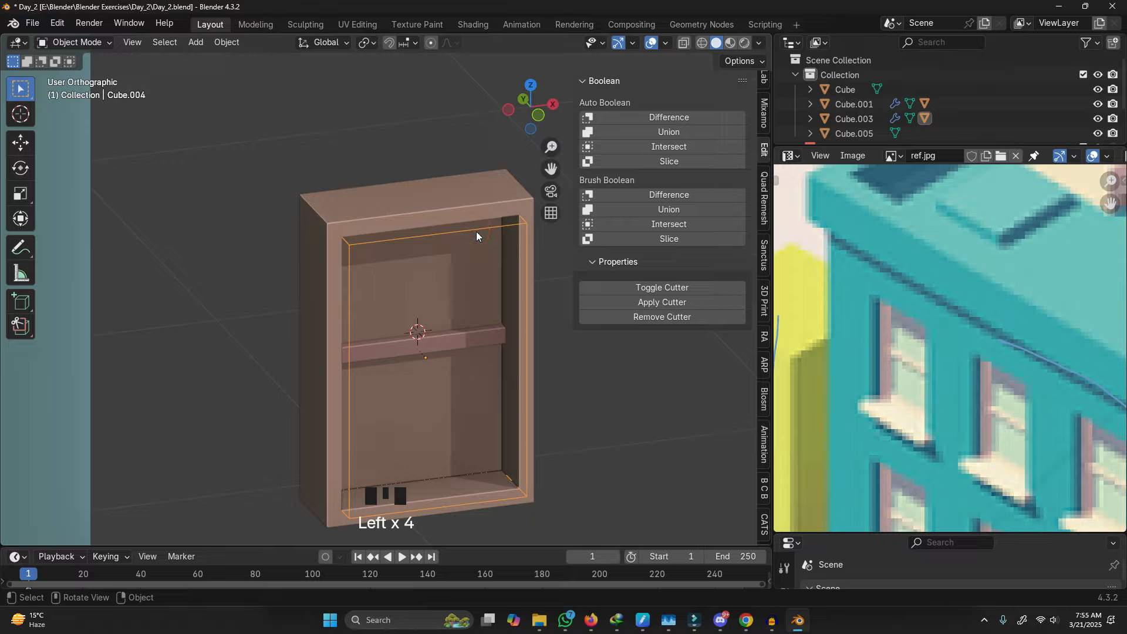
scroll(908, 313, "down", 4)
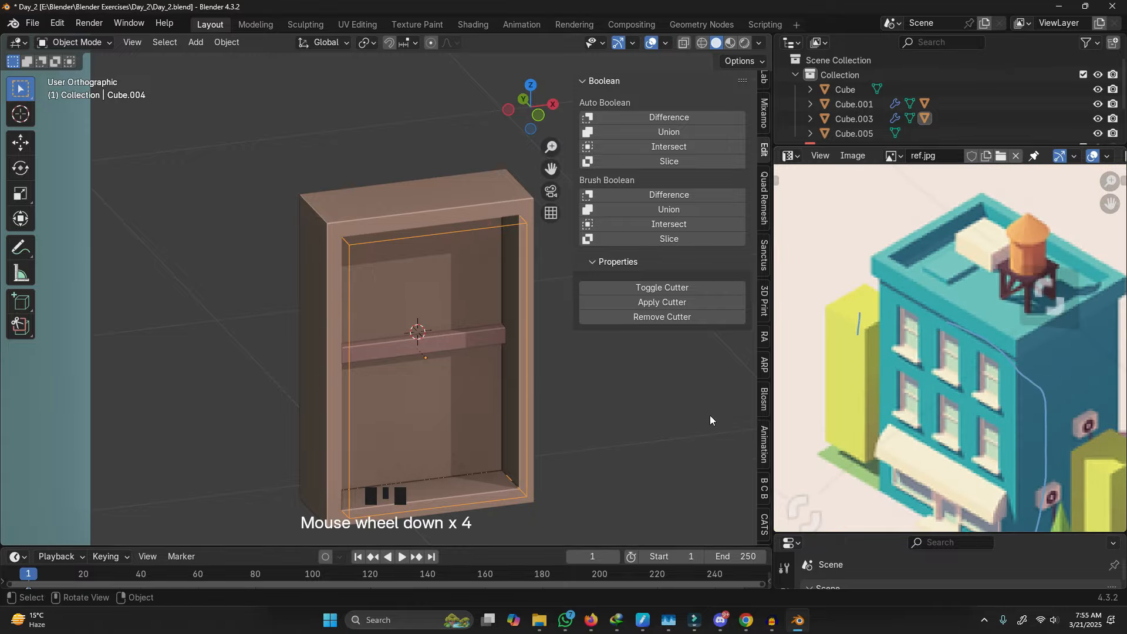
left_click(671, 425)
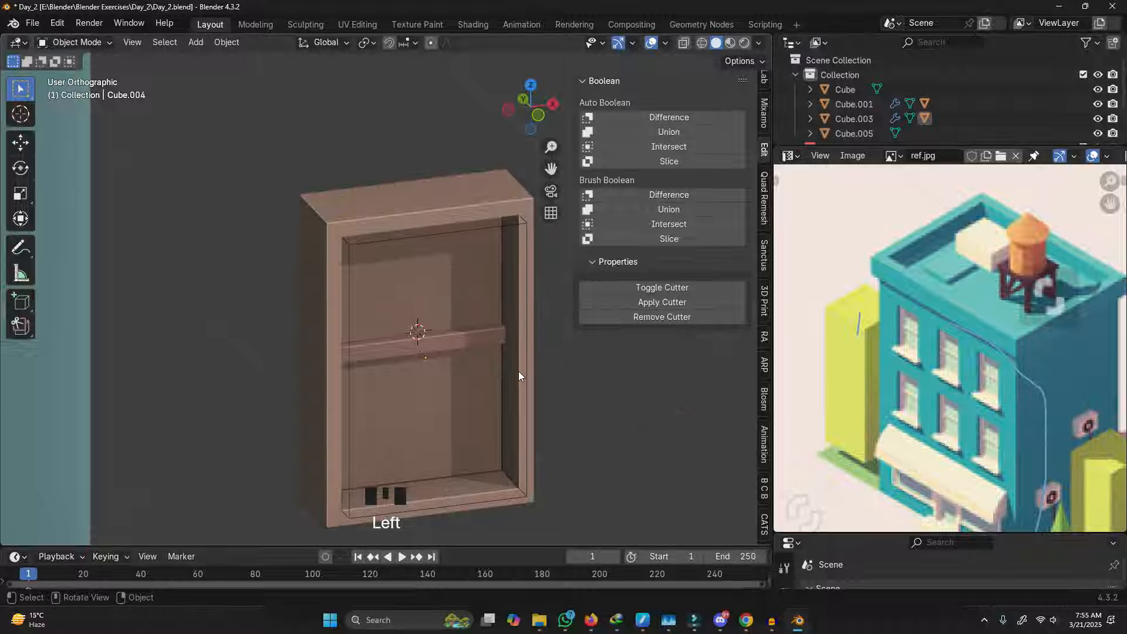
left_click(470, 339)
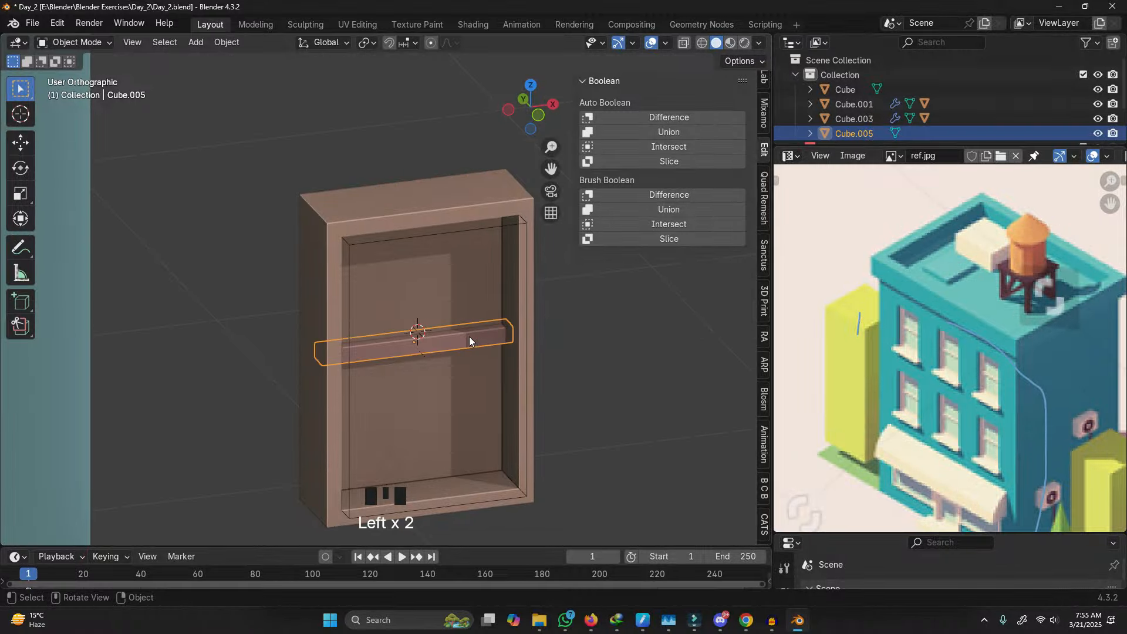
Step: Merge the crossbar into the window frame with a Brush Boolean Union, keeping the frame as the active object
left_click(445, 206)
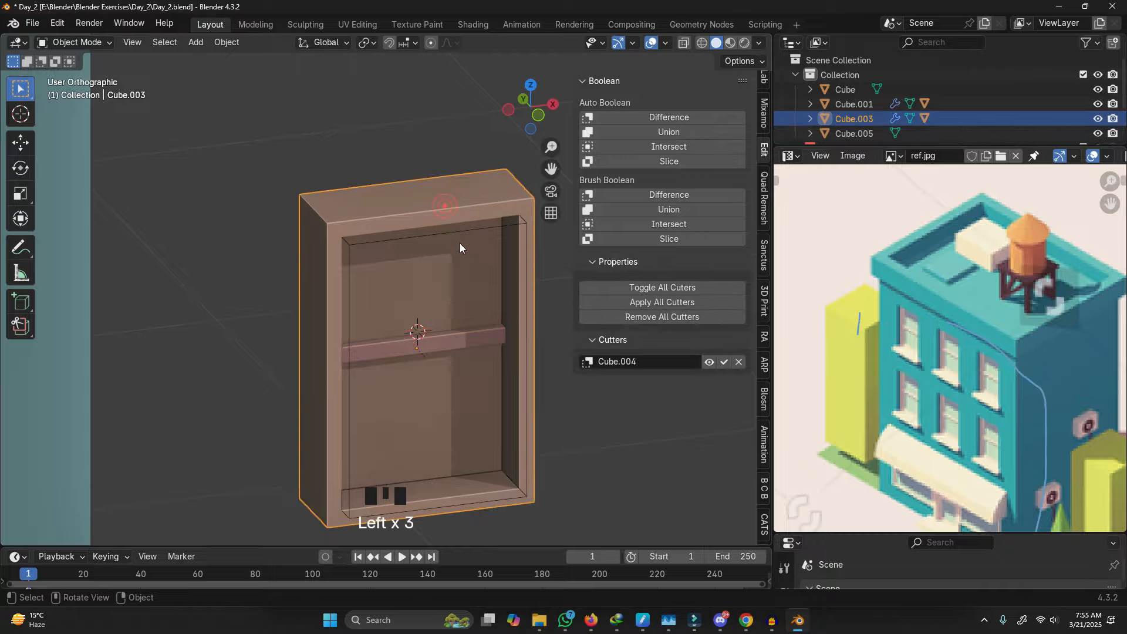
middle_click_drag(514, 333, 464, 330, "shift")
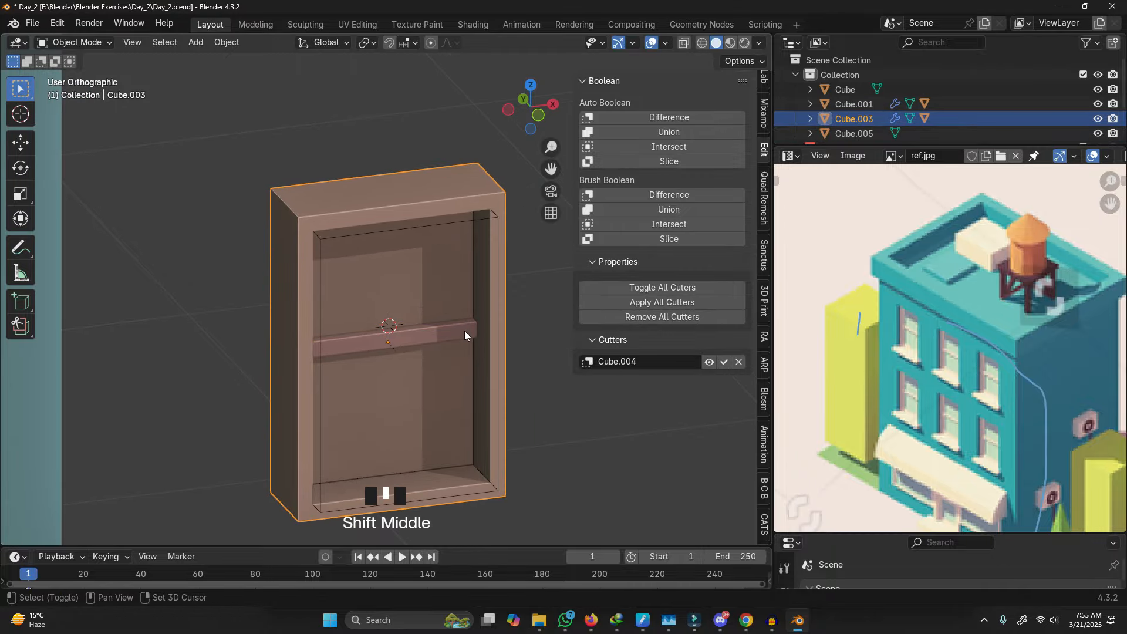
left_click(460, 332, "shift")
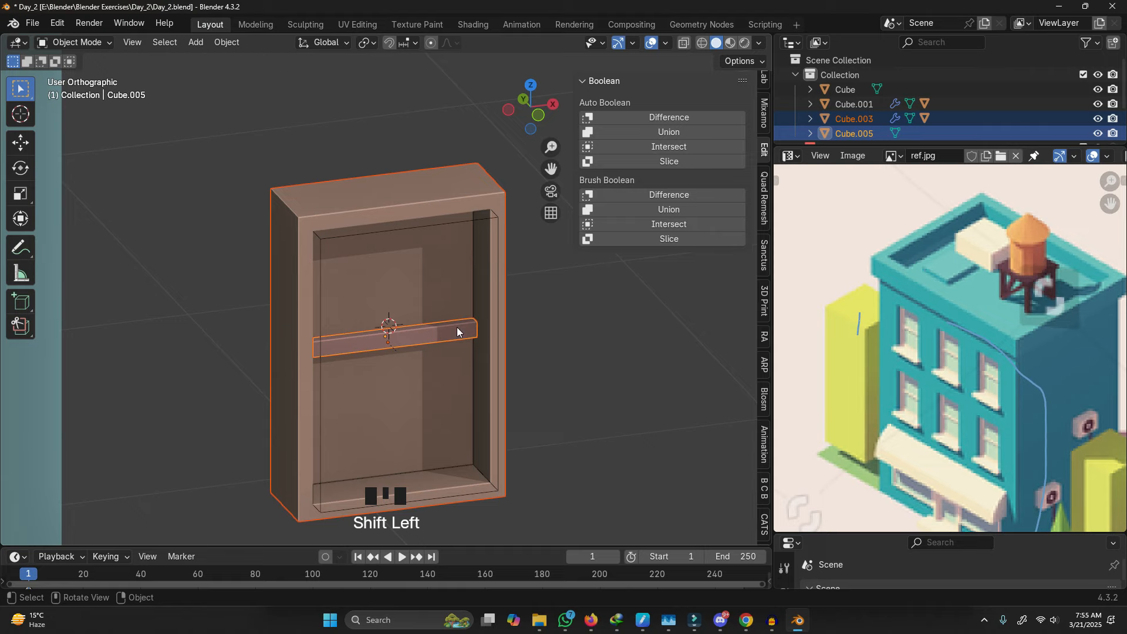
left_click(453, 332)
left_click(439, 253, "shift")
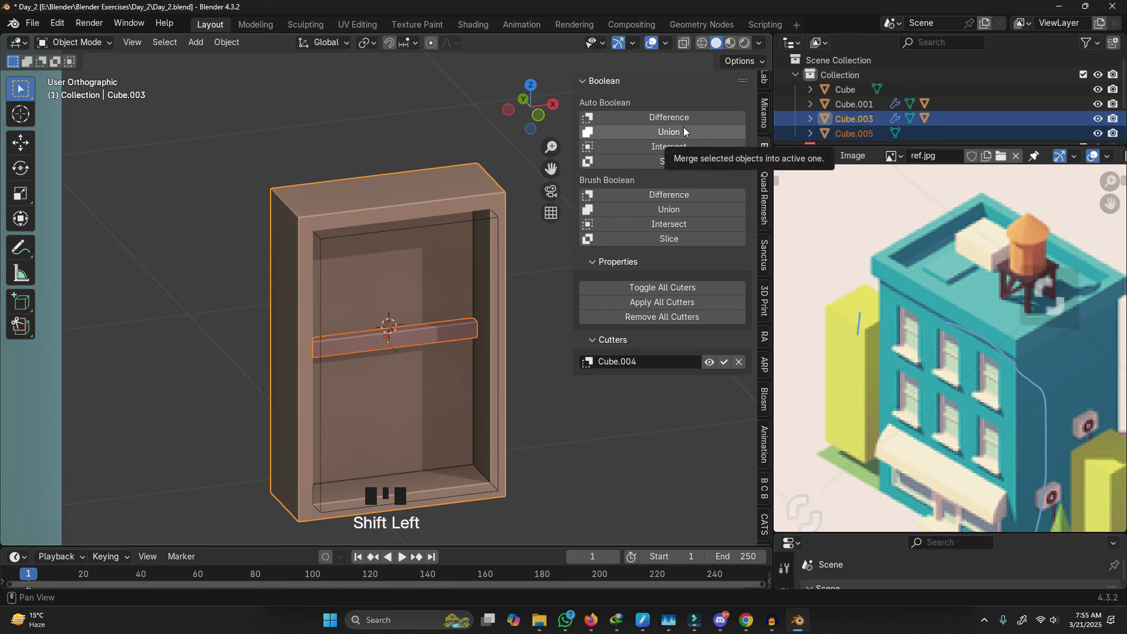
left_click(685, 210)
left_click(536, 397)
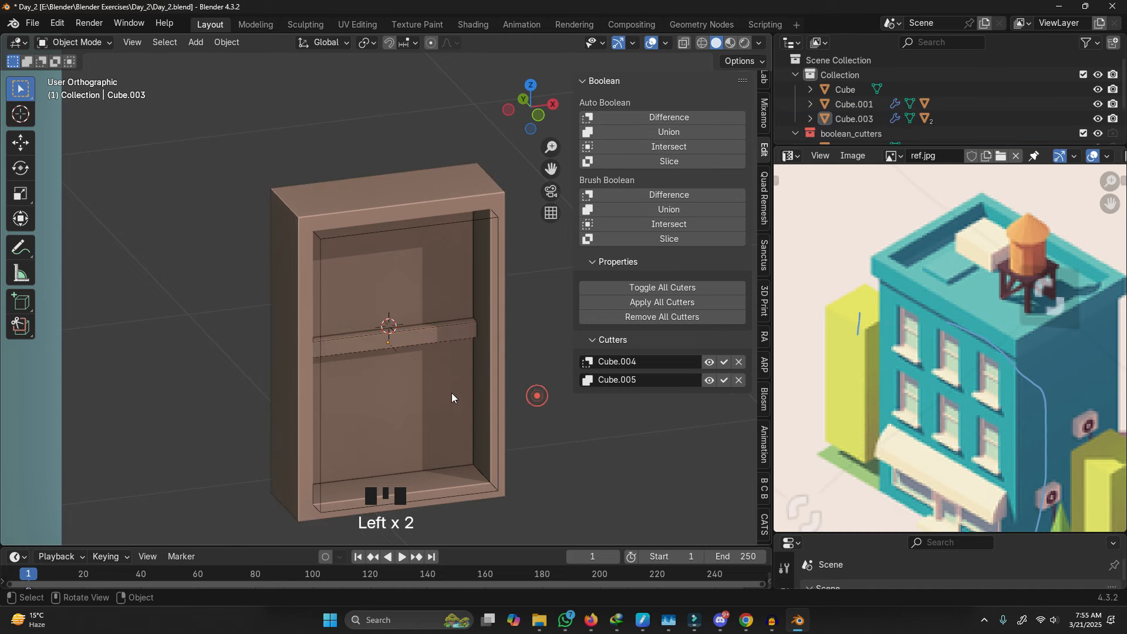
left_click(451, 392)
key("g")
right_click(464, 335)
mouse_move(439, 333)
middle_mouse_down()
mouse_move(510, 319)
mouse_move(434, 350)
middle_mouse_up()
key("g")
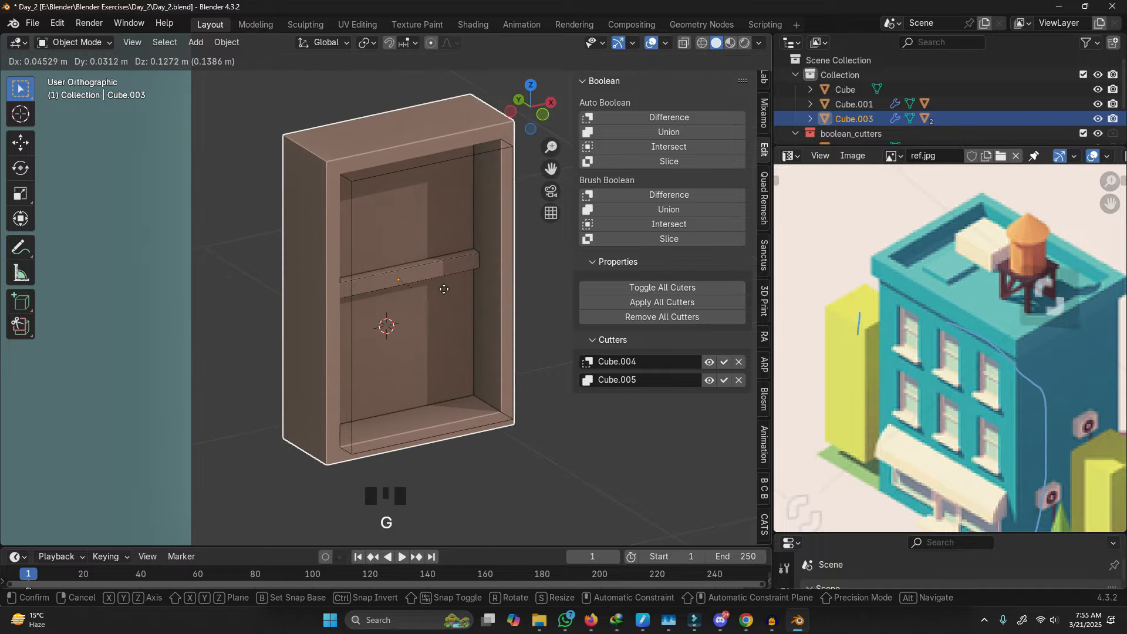
right_click(419, 147)
left_click(351, 260)
left_click(343, 229)
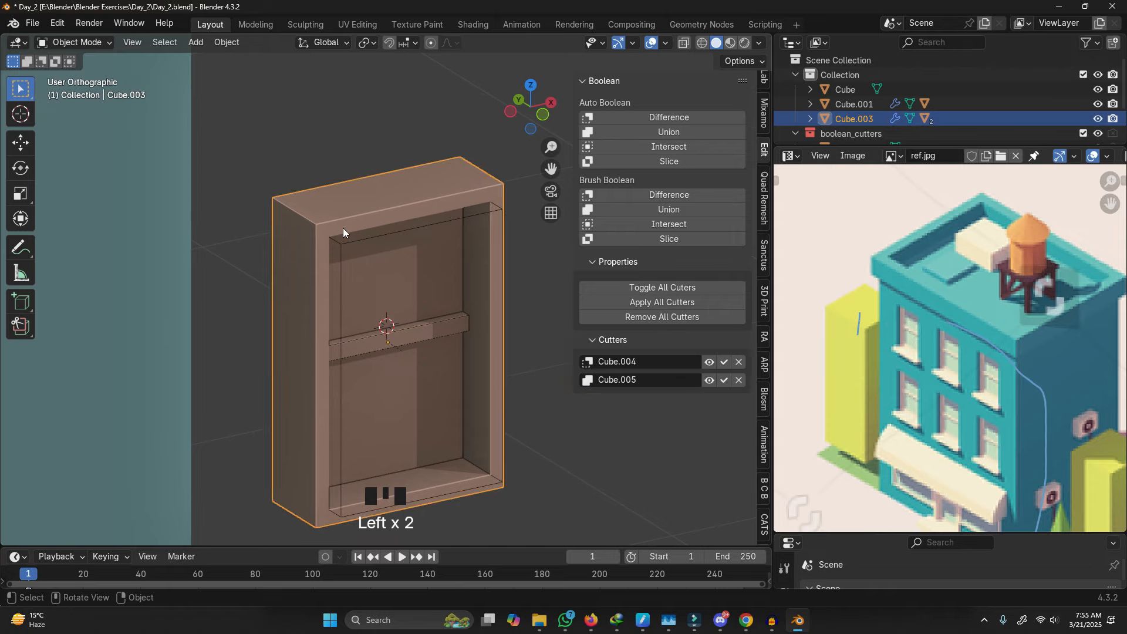
key("g")
right_click(475, 161)
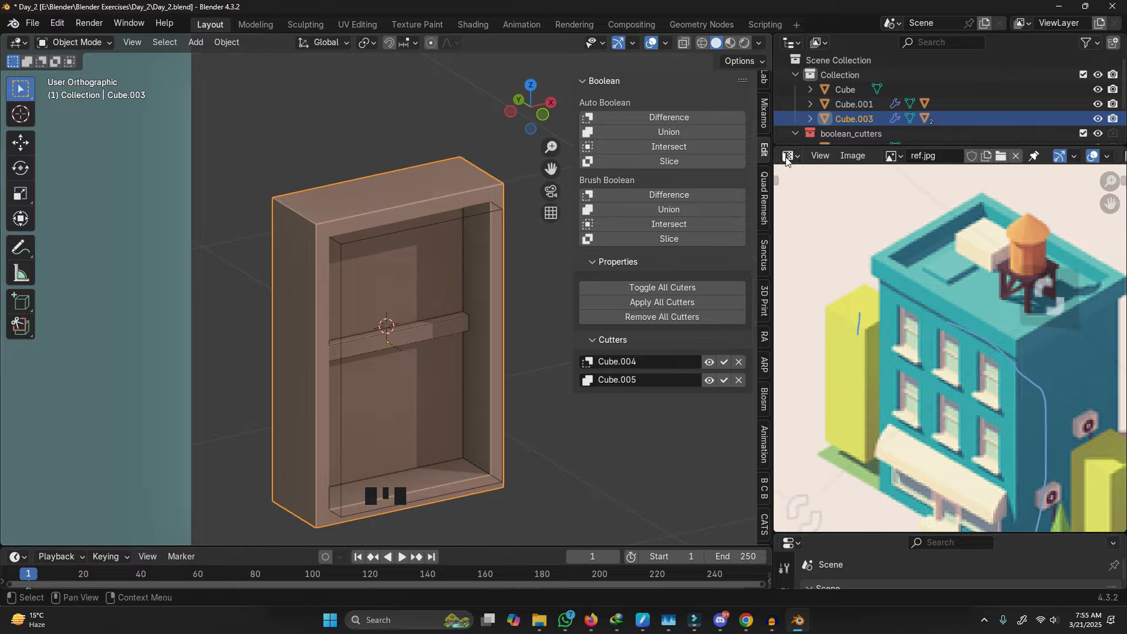
Step: Enlarge the outliner, expand the window frame's entry and rename the object Window_Frame
left_click_drag(822, 146, 822, 259)
left_click(811, 118)
left_click(845, 115)
double_click(851, 116)
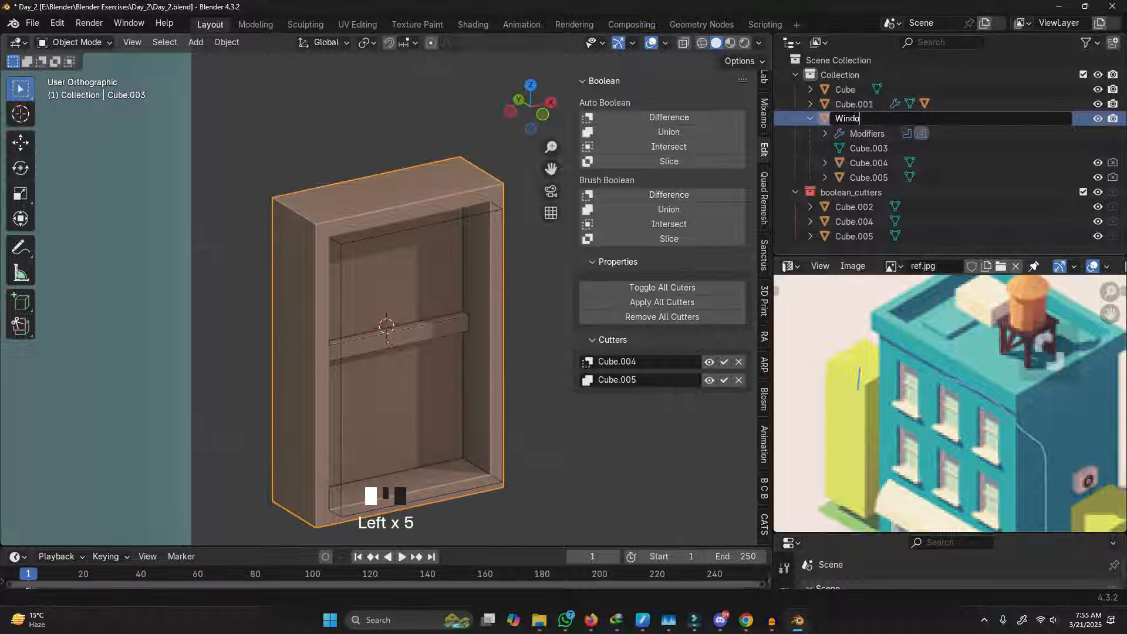
type("Window_Frame")
key("Return")
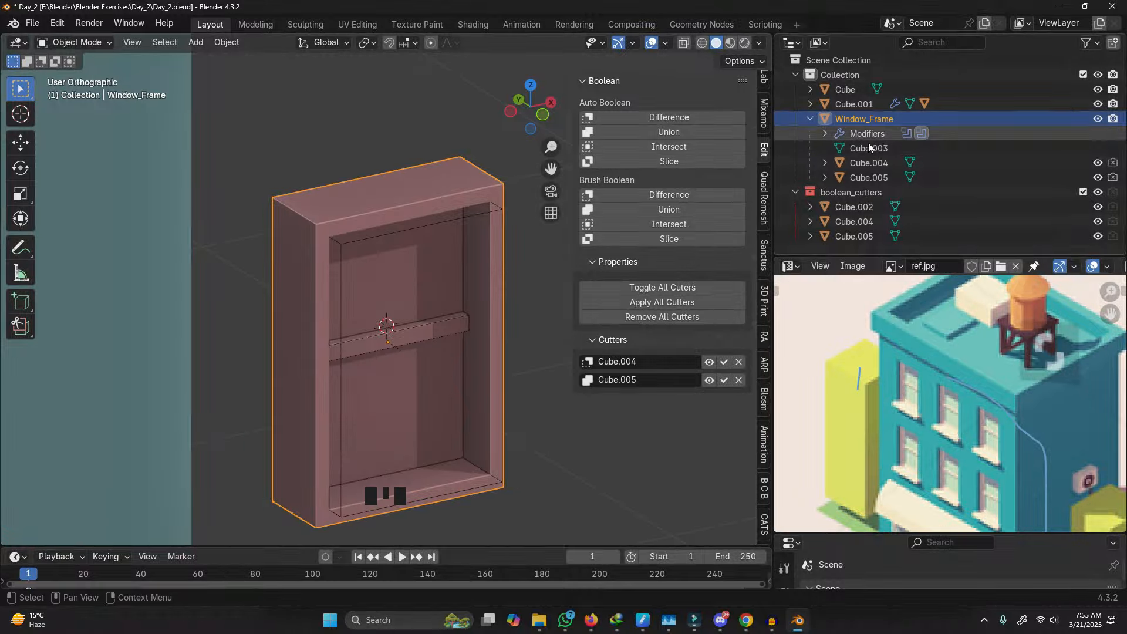
Step: Rename the window frame's difference cutter Cube.004 as boolean
left_click(861, 167)
key("g")
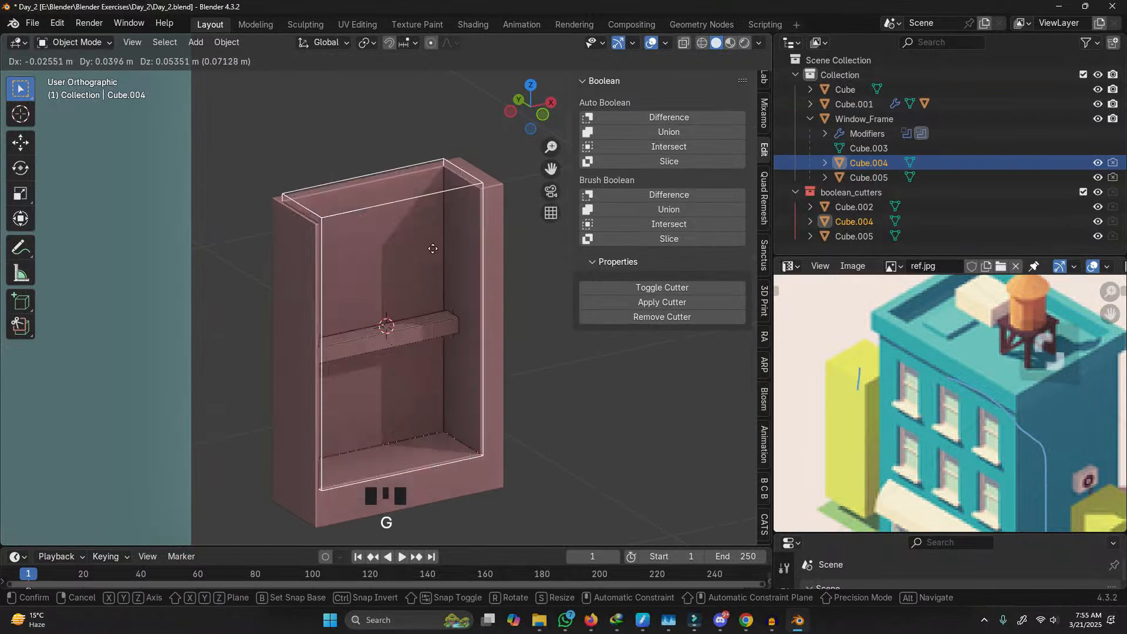
right_click(433, 249)
left_click(868, 167)
double_click(868, 165)
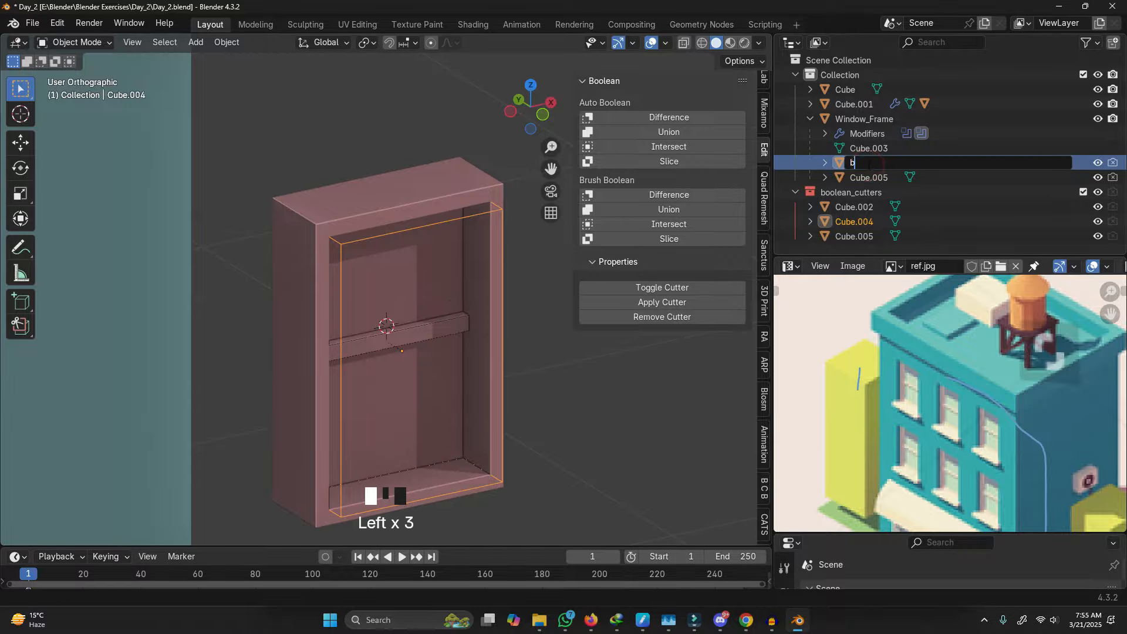
type("boolean")
key("Return")
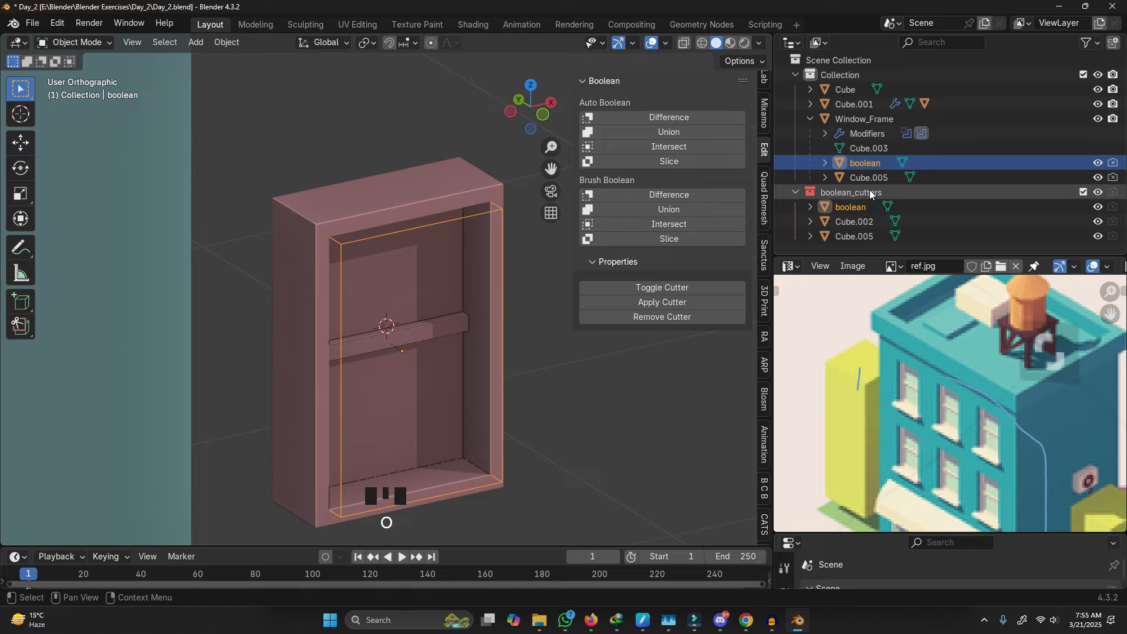
Step: Rename the crossbar object Cube.005 as Mid section
left_click(875, 180)
double_click(851, 177)
type("Mid")
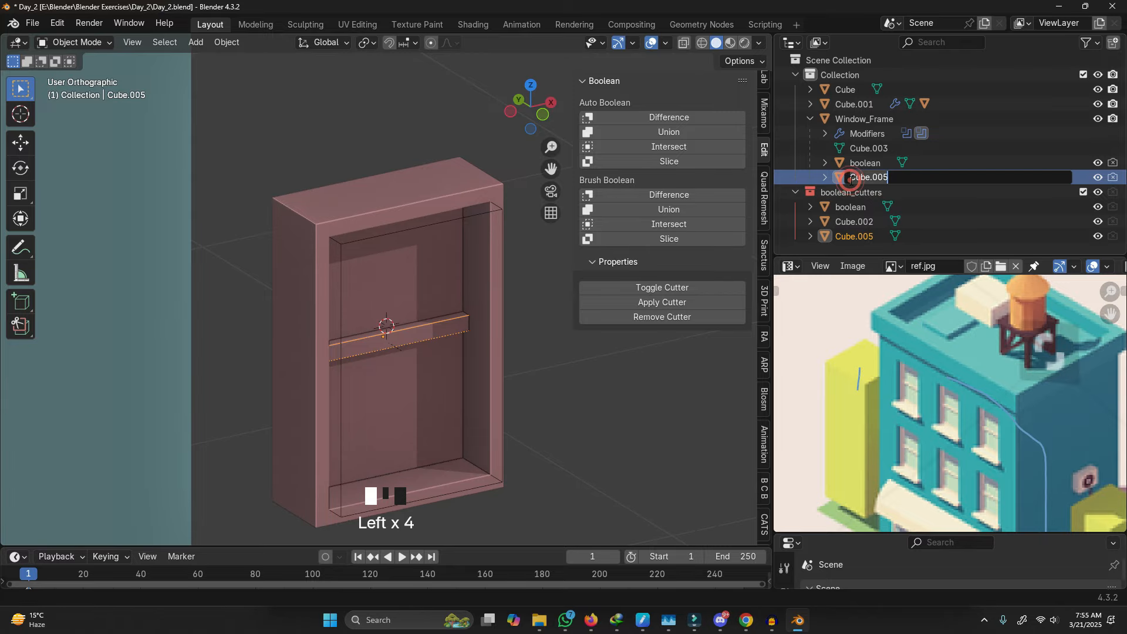
type(" section")
key("Return")
Step: Select the Window_Frame object together with its boolean and Mid section children
middle_click_drag(548, 283, 456, 198)
left_click(455, 199)
scroll(356, 330, "down", 6)
middle_click_drag(356, 329, 431, 284)
scroll(421, 251, "down", 3)
scroll(367, 209, "up", 3)
left_click_drag(366, 209, 496, 400)
left_click(450, 266)
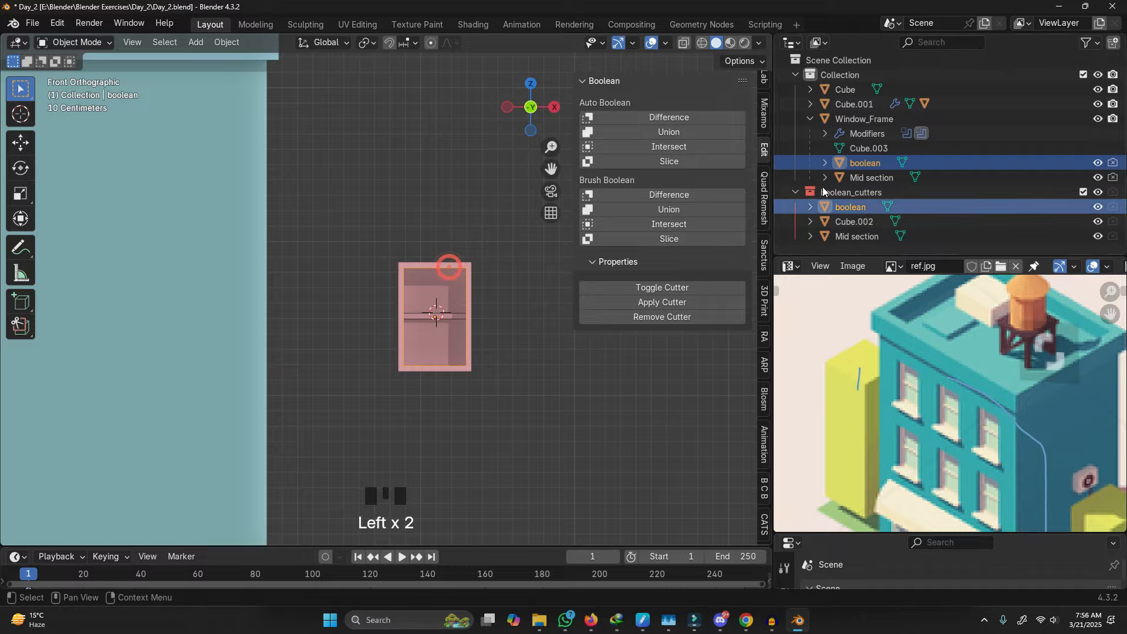
middle_click_drag(486, 327, 492, 322)
left_click(492, 322)
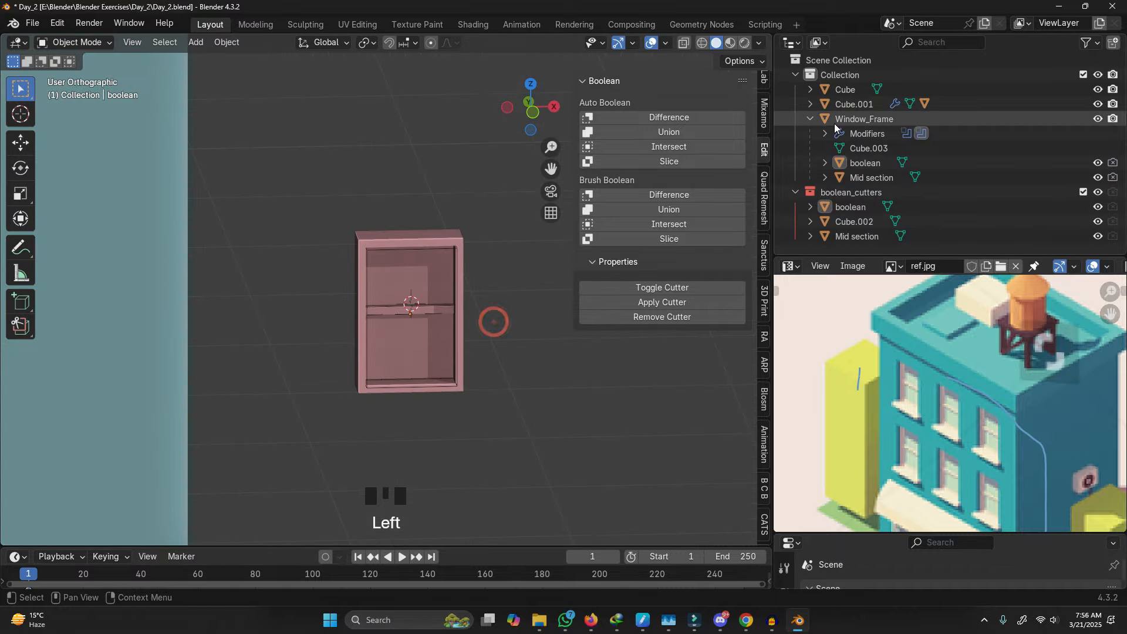
right_click(835, 125)
left_click(784, 204)
Step: Move the whole window about -2.6 m along X to the building's facade and raise it along Z near the roof ledge
middle_click_drag(525, 289, 482, 328, "shift")
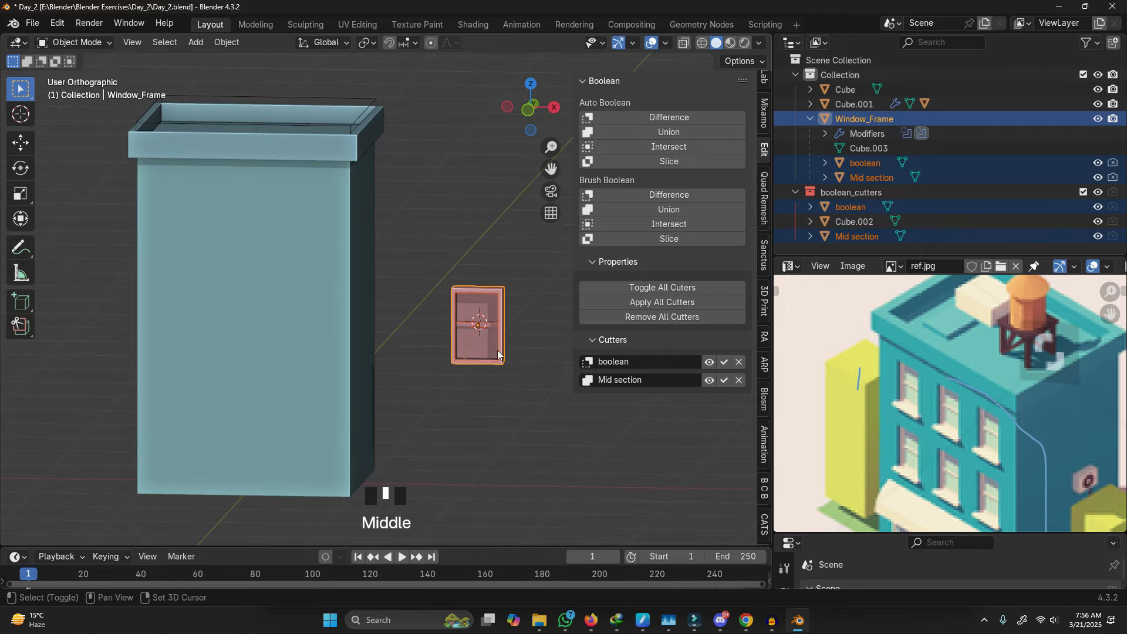
key("g")
key("x")
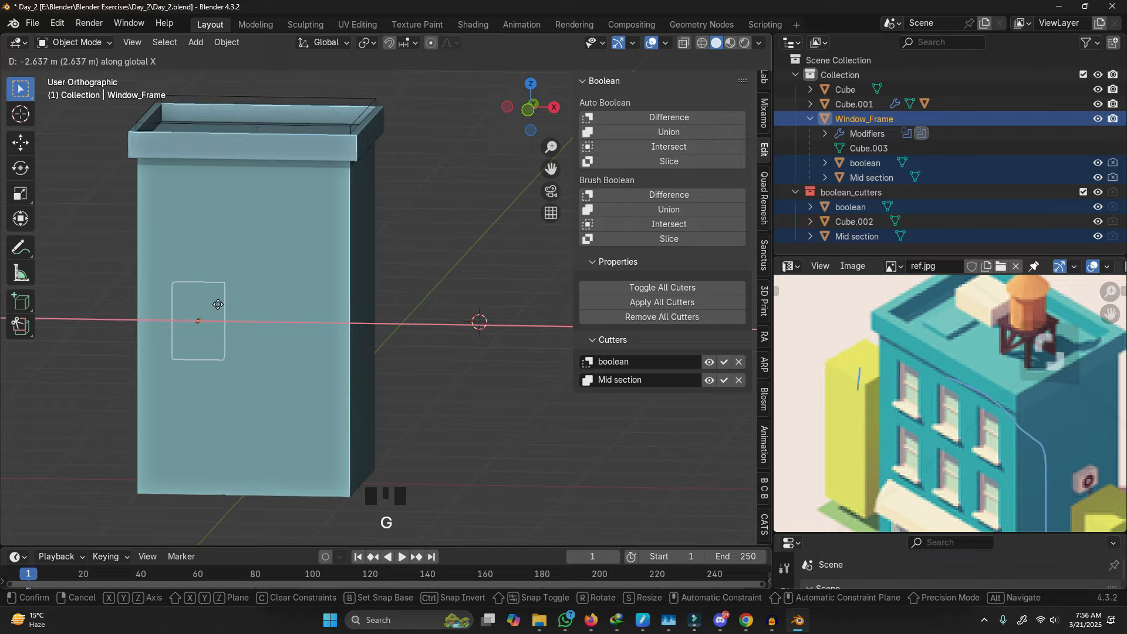
left_click(216, 306)
key("g")
key("z")
left_click(201, 199)
Step: Move the window about -0.93 m along Y so its frame protrudes from the building's front wall
middle_click_drag(180, 232, 258, 250)
scroll(211, 204, "up", 3)
key("g")
key("y")
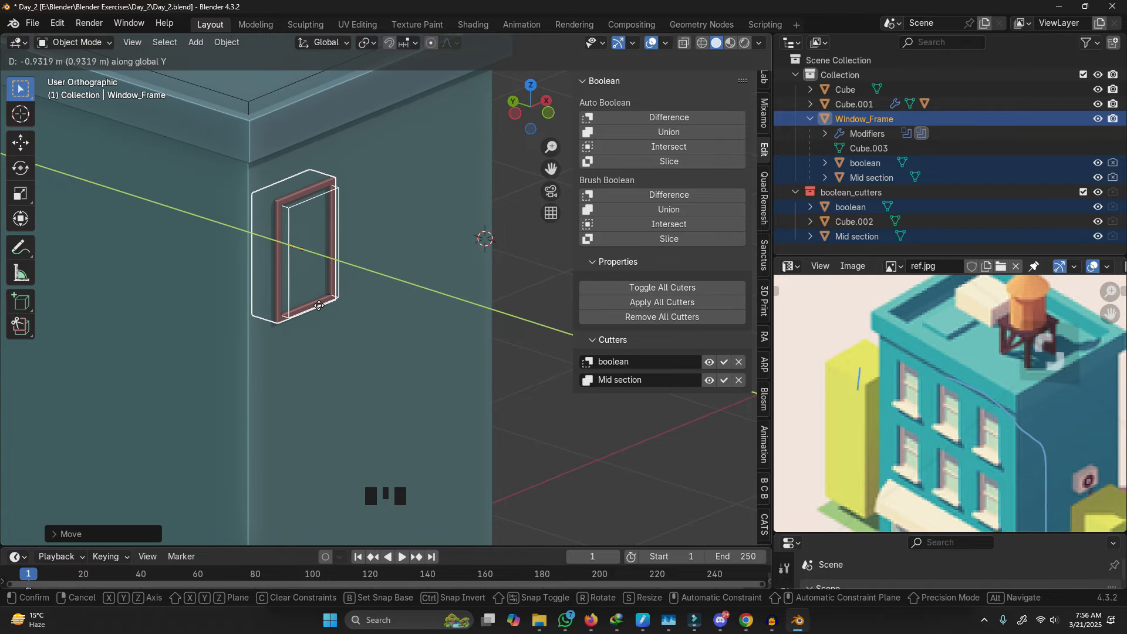
left_click(319, 305)
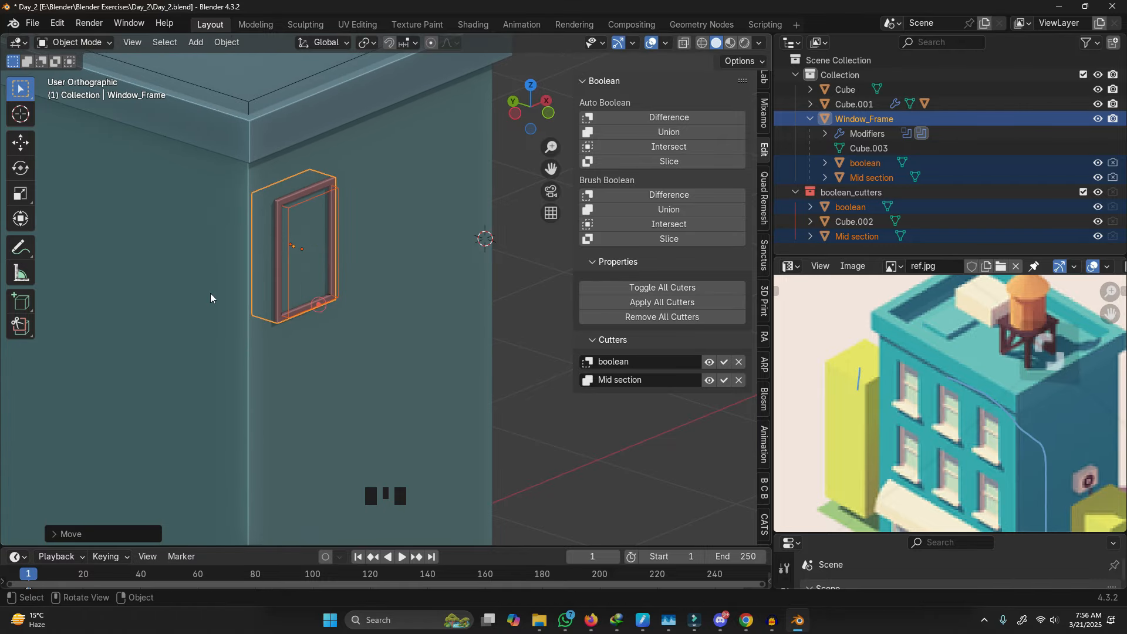
Step: Adjust the window's position along Y so the frame sinks just inside the front wall
scroll(307, 177, "up", 5)
key("g")
key("y")
left_click(161, 284)
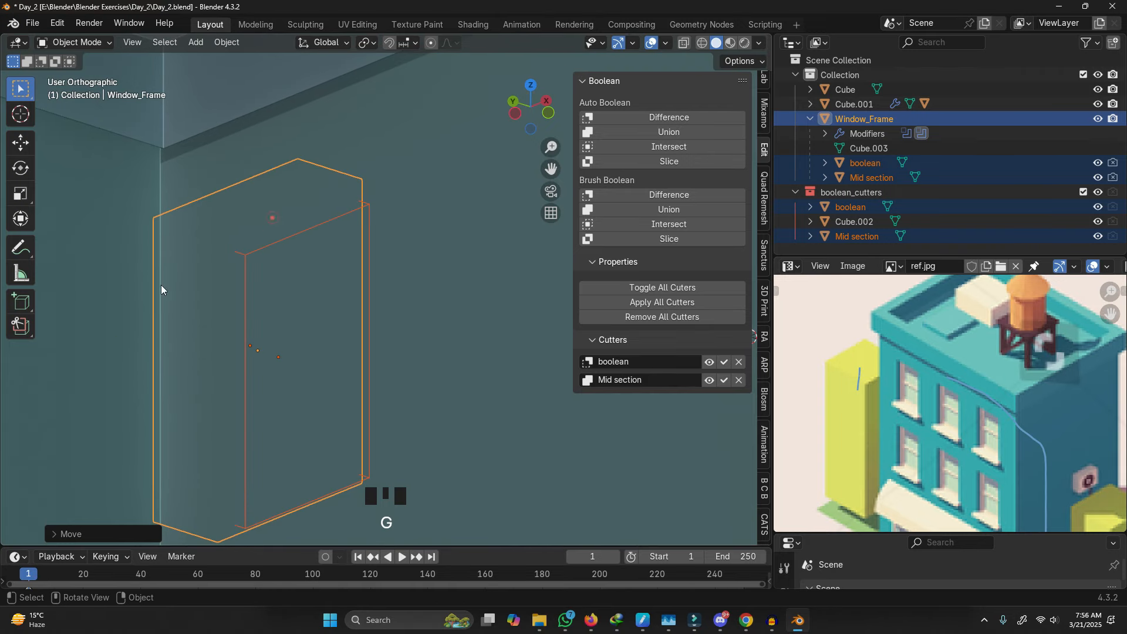
Step: Switch the viewport to wireframe shading and select only the Window_Frame object
scroll(321, 257, "down", 2)
middle_click_drag(322, 258, 348, 267)
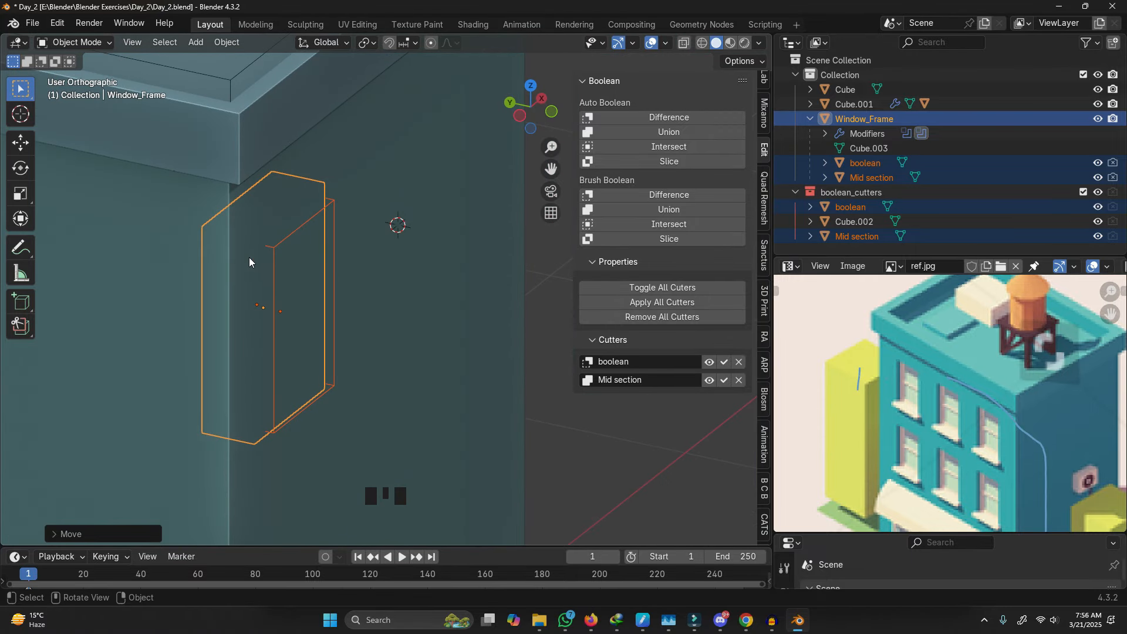
middle_click_drag(341, 245, 203, 287)
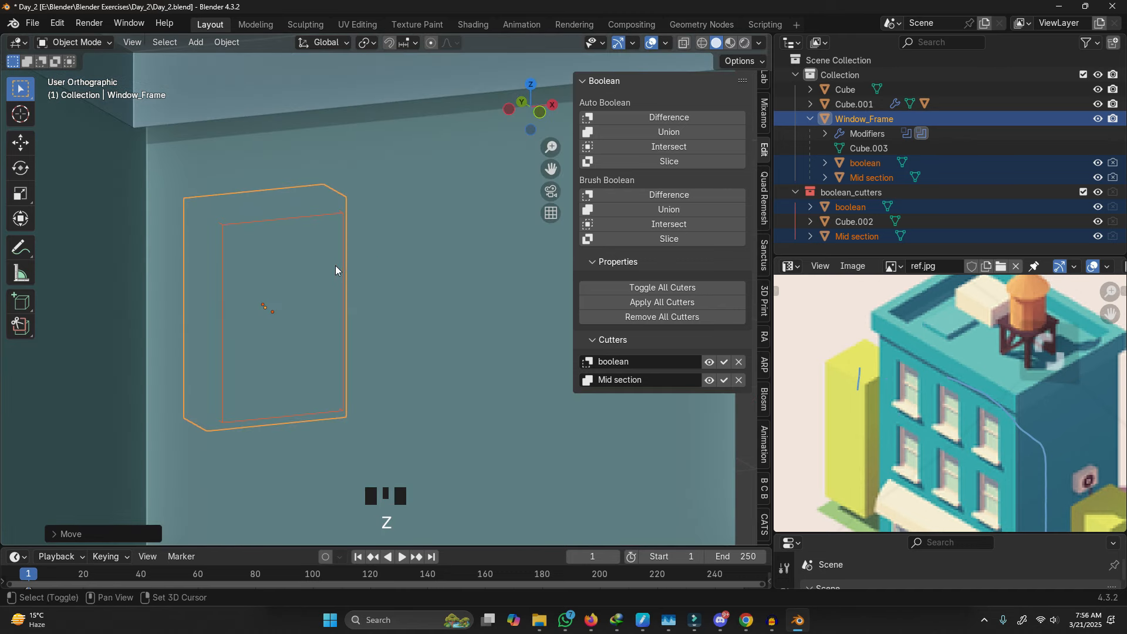
middle_click_drag(447, 254, 474, 246, "shift")
key("z")
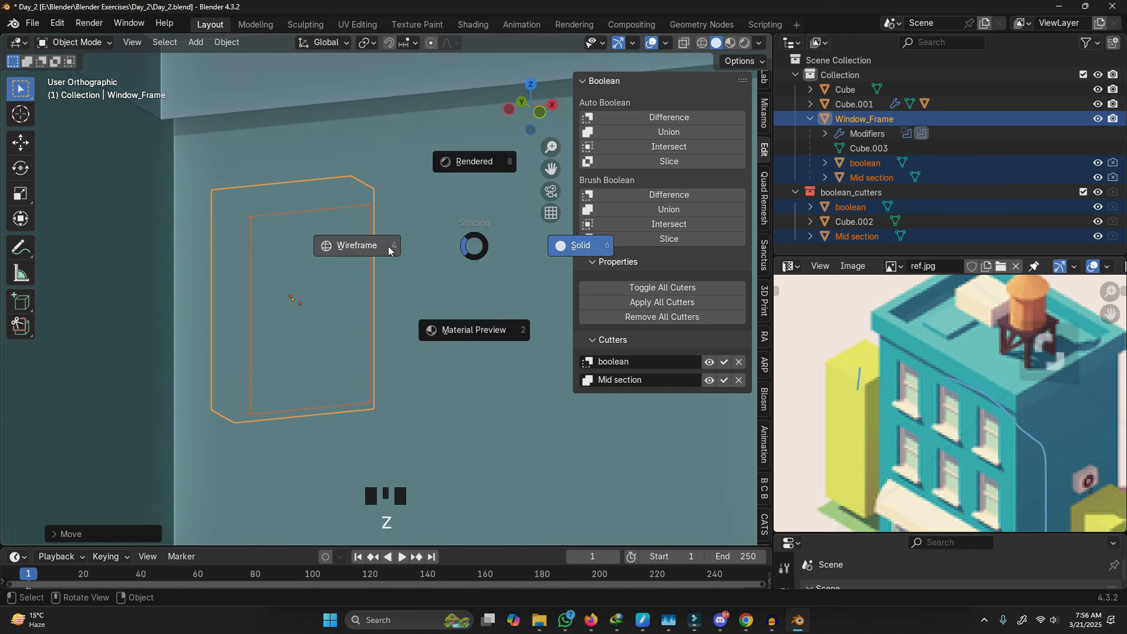
mouse_move(265, 250)
middle_mouse_down()
mouse_move(330, 264)
mouse_move(251, 221)
middle_mouse_up()
left_click(252, 221)
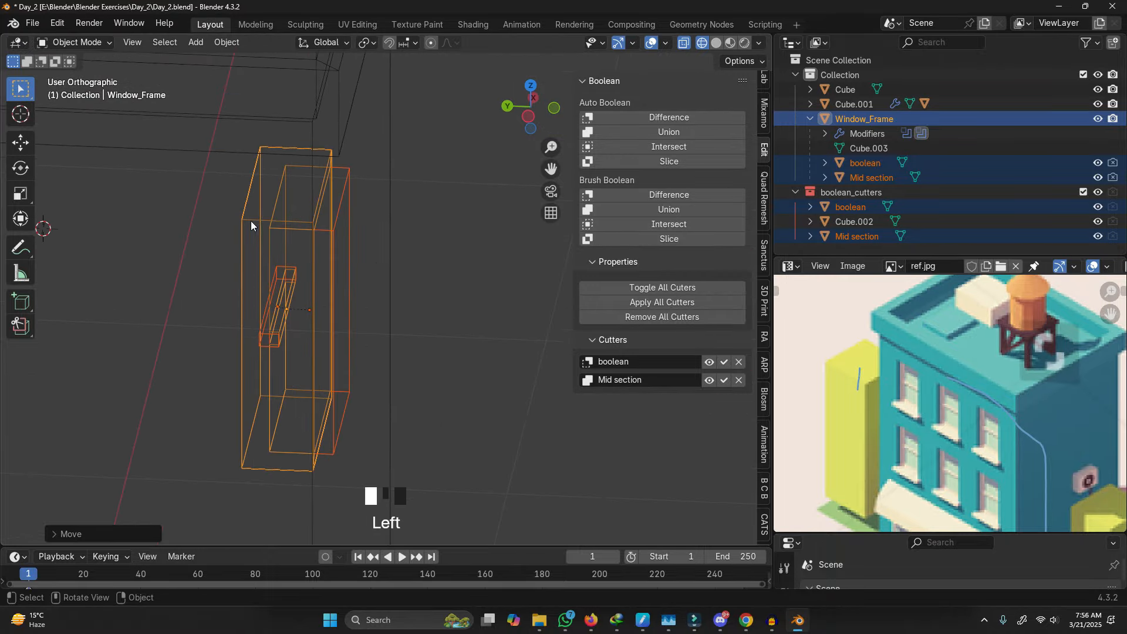
Step: Duplicate Window_Frame in place and return the viewport to solid shading
middle_click_drag(323, 207, 269, 256)
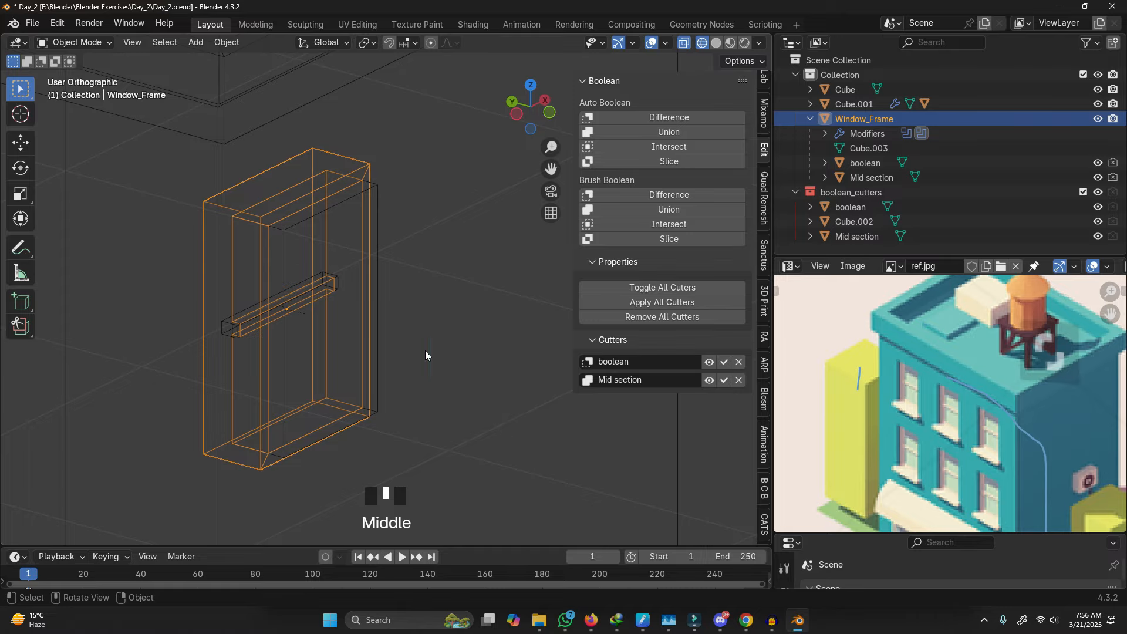
key("shift+d")
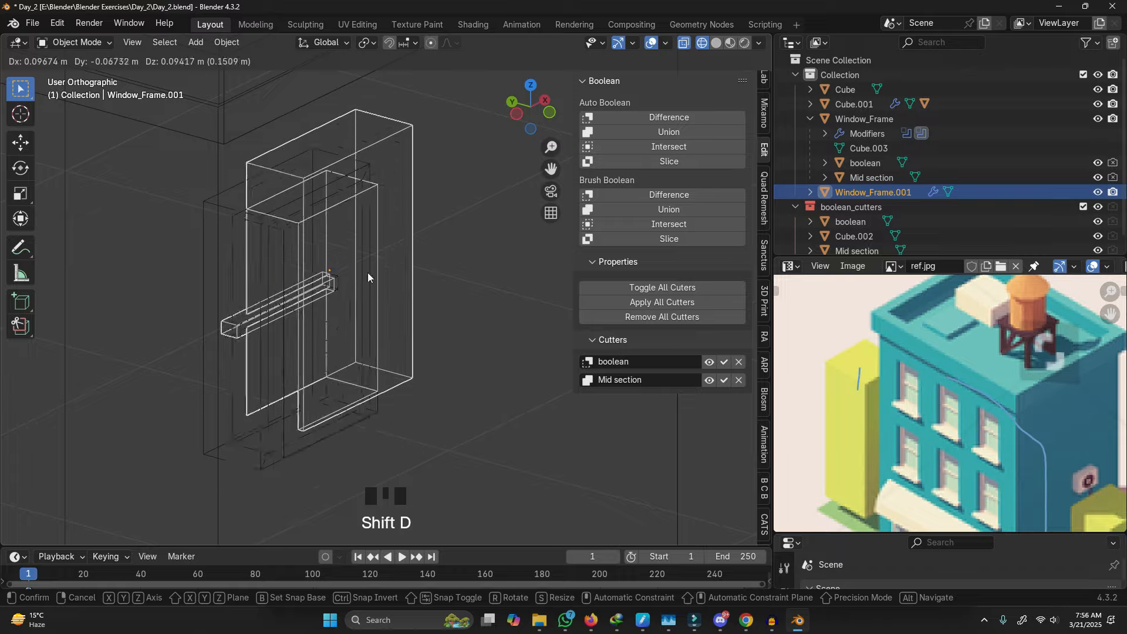
key("Escape")
key("z")
left_click(477, 273)
Step: Enlarge the Properties editor and delete both boolean modifiers from the duplicated Window_Frame.001
left_click_drag(857, 533, 865, 301)
left_click(784, 516)
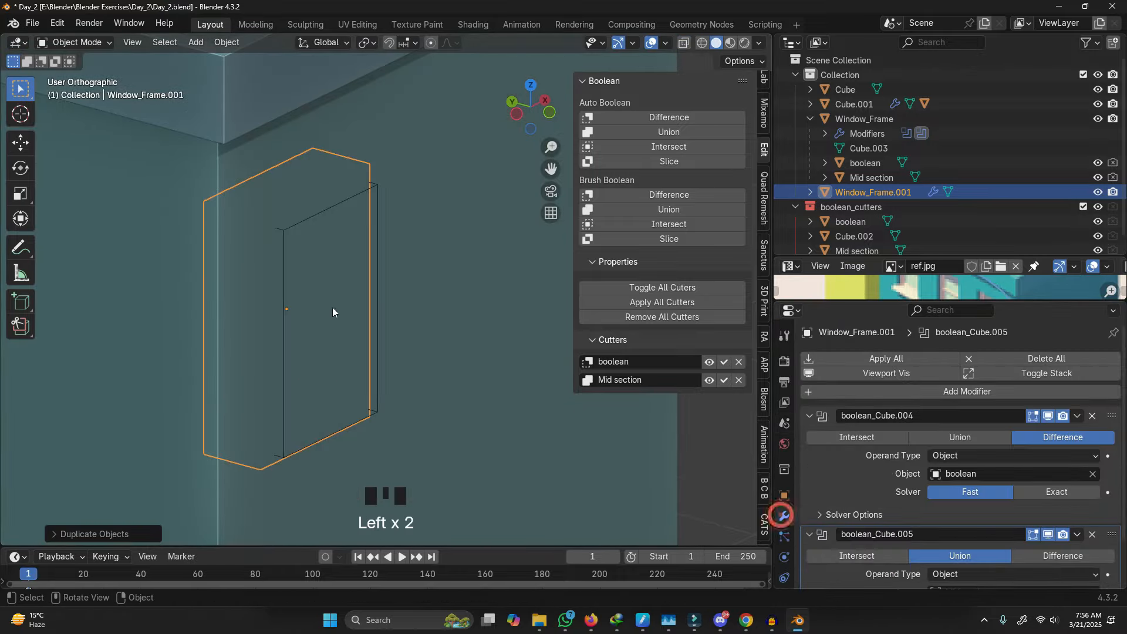
left_click(1092, 416)
left_click(1092, 416)
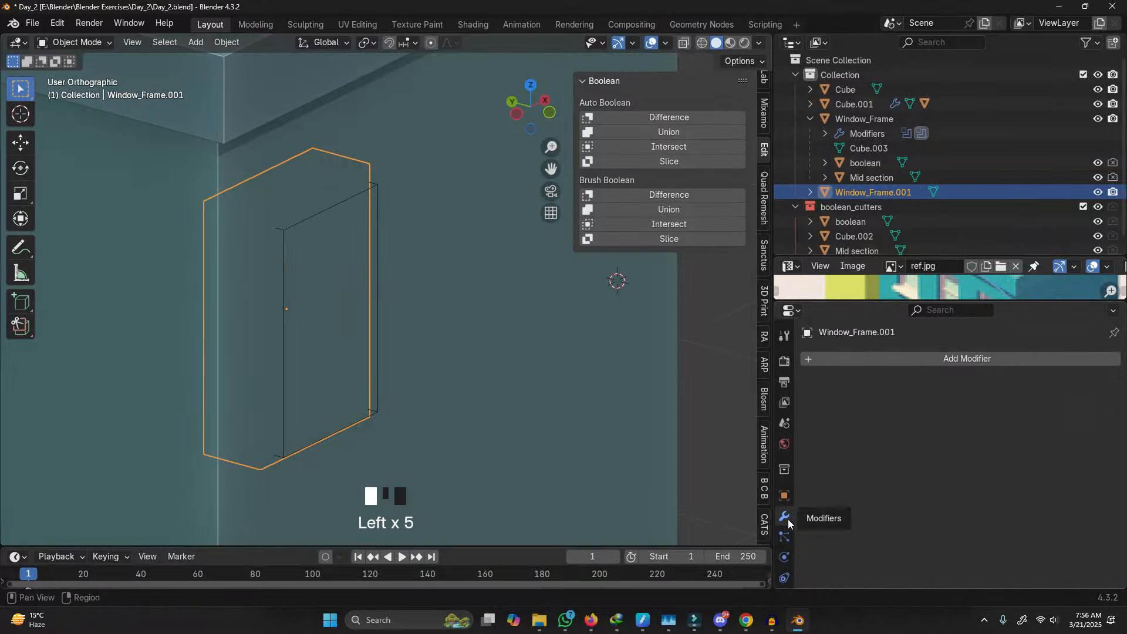
Step: Move the solid Window_Frame.001 block along Y until it protrudes from the building's front wall
key("g")
key("y")
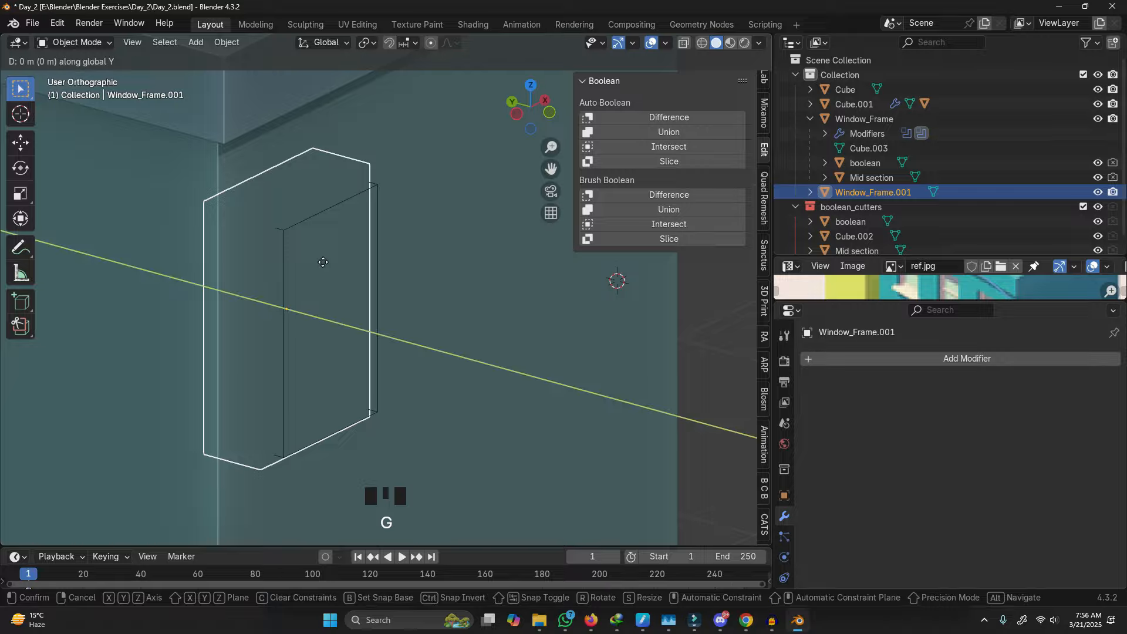
left_click(343, 293)
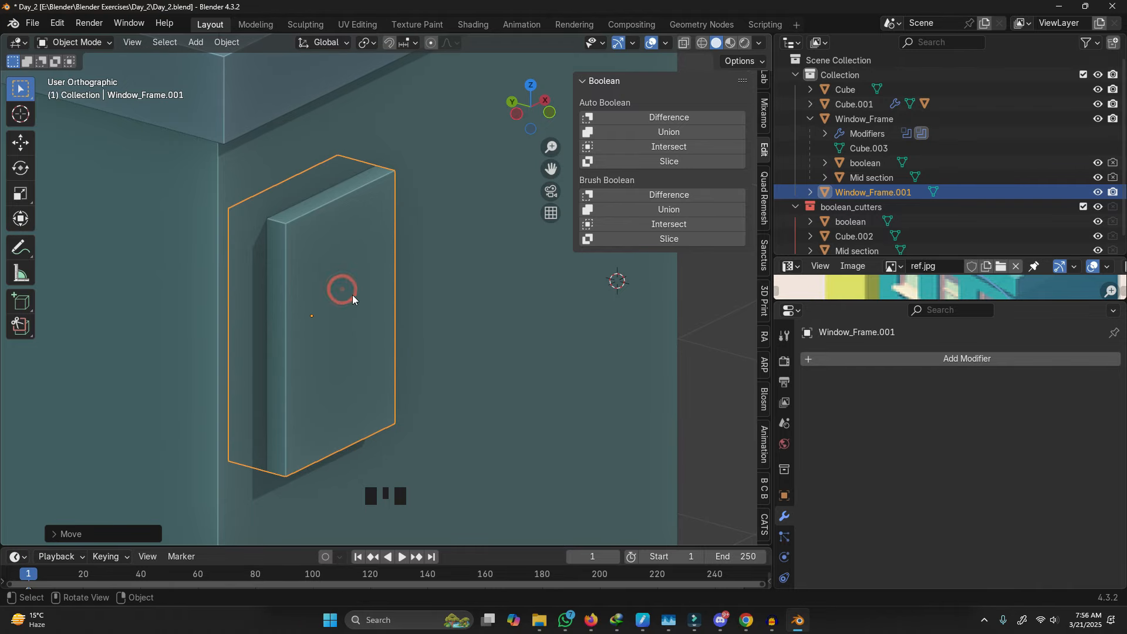
key("g")
right_click(336, 256)
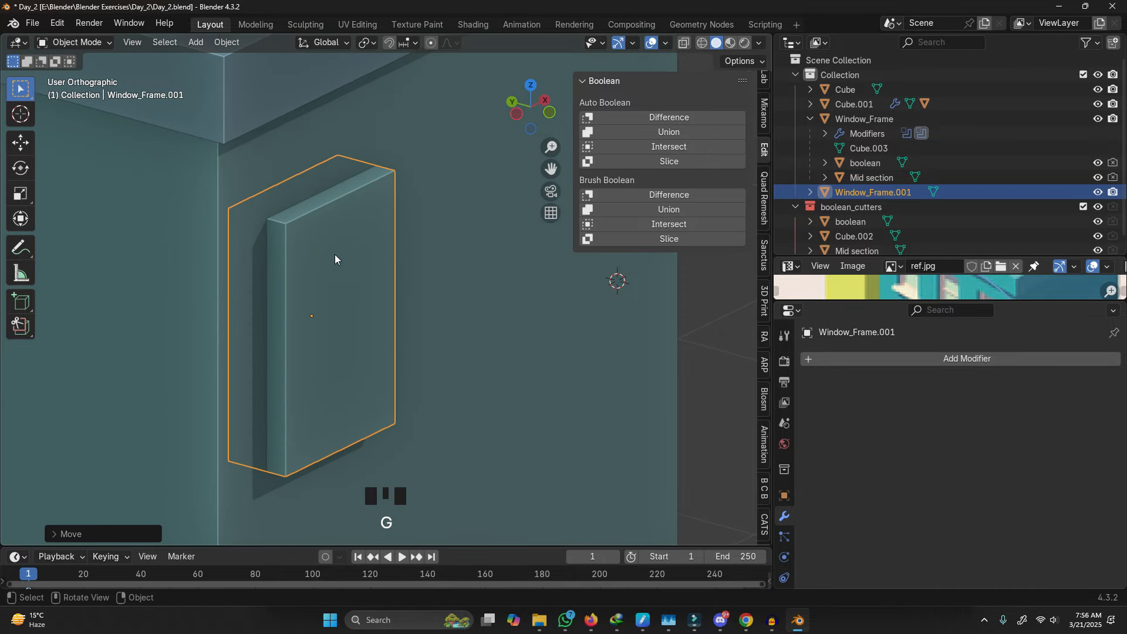
Step: Cut Window_Frame.001 out of the building Cube with a Bool Tool brush difference
left_click(487, 230, "shift")
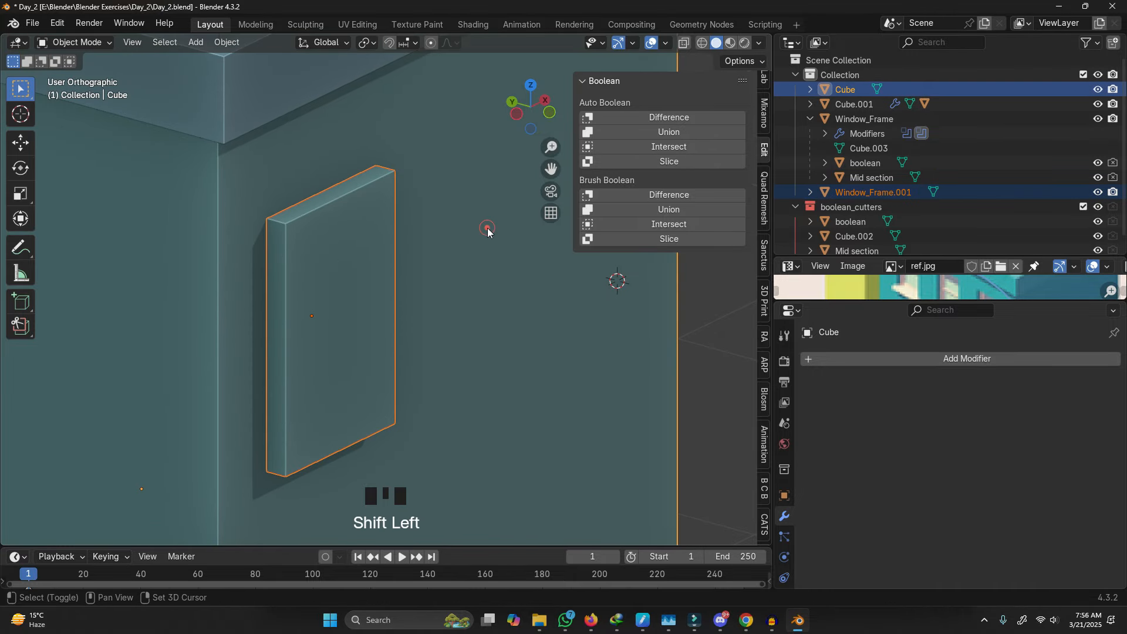
left_click(652, 196)
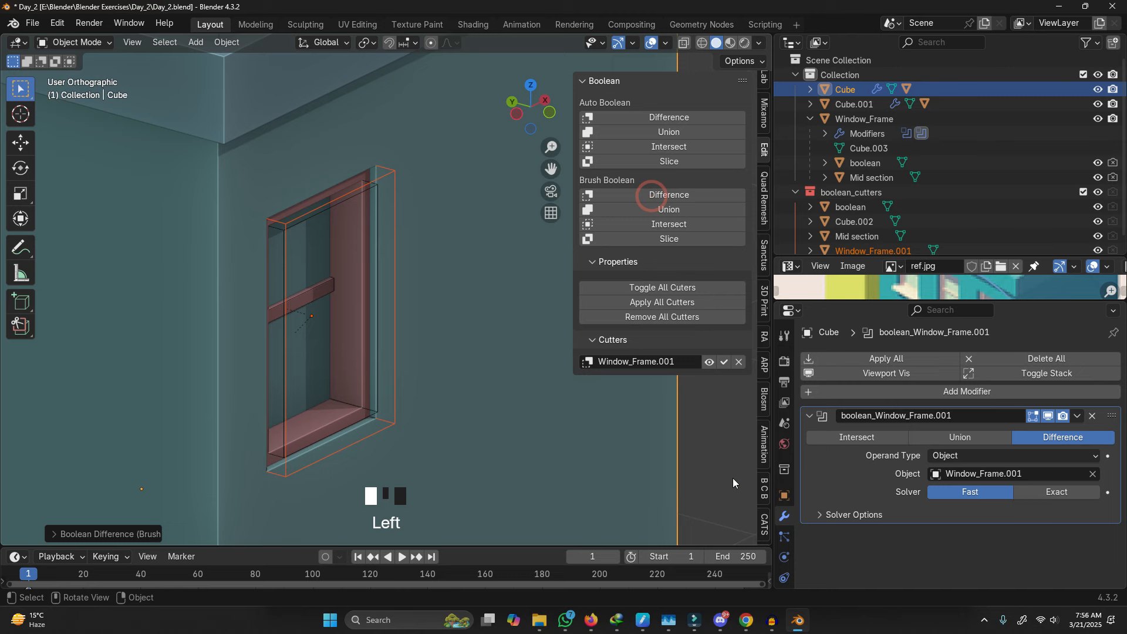
middle_click_drag(367, 245, 221, 270)
scroll(220, 199, "up", 2)
Step: Try moving the Window_Frame.001 cutter freely across the wall to test the window opening
left_click(227, 176)
key("g")
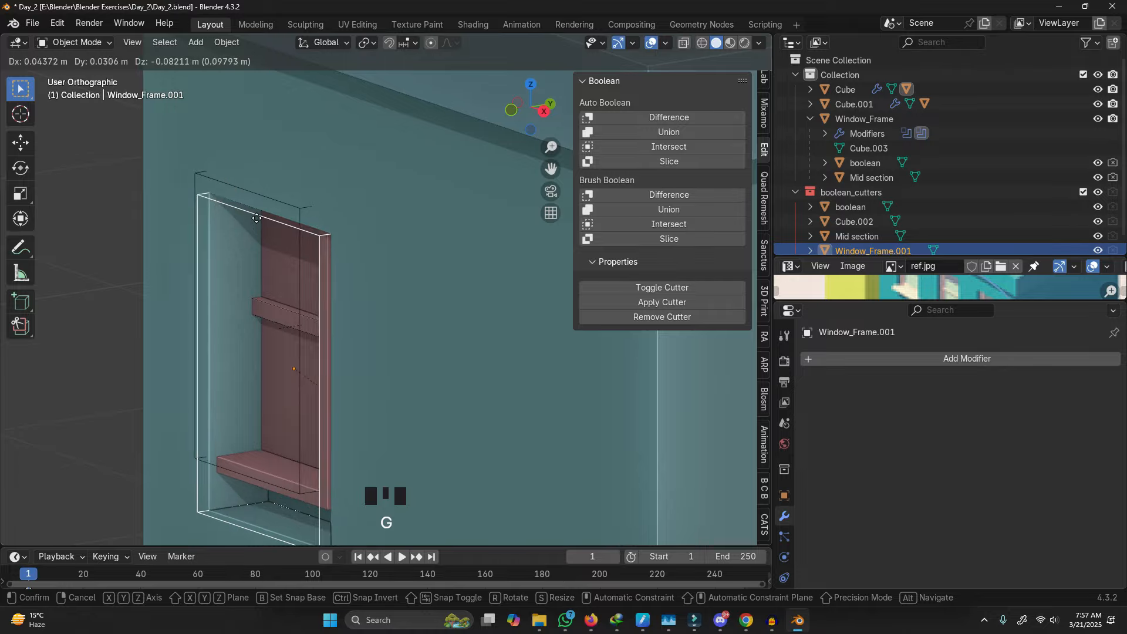
key("g")
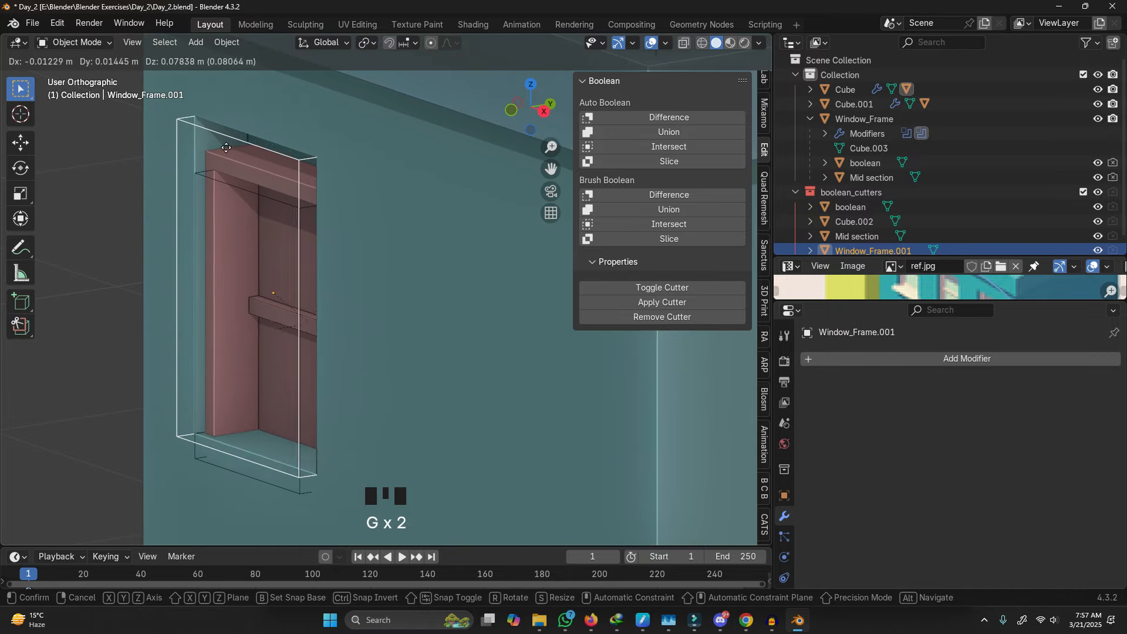
left_click(222, 153)
scroll(208, 177, "up", 3)
scroll(208, 177, "down", 4)
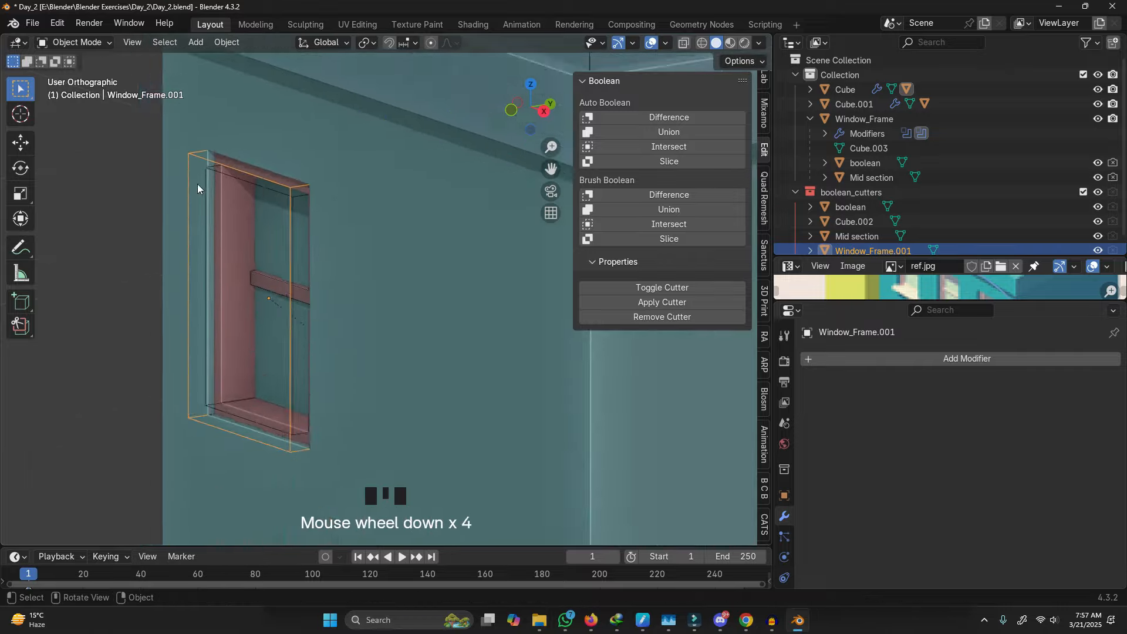
middle_click_drag(198, 185, 281, 196)
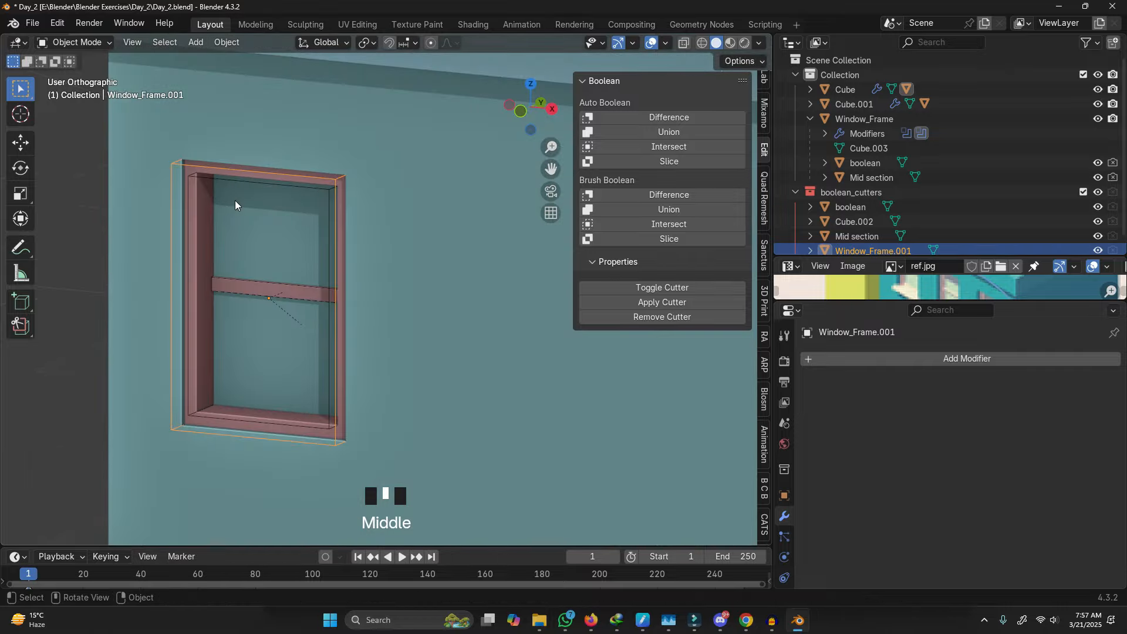
key("g")
right_click(189, 231)
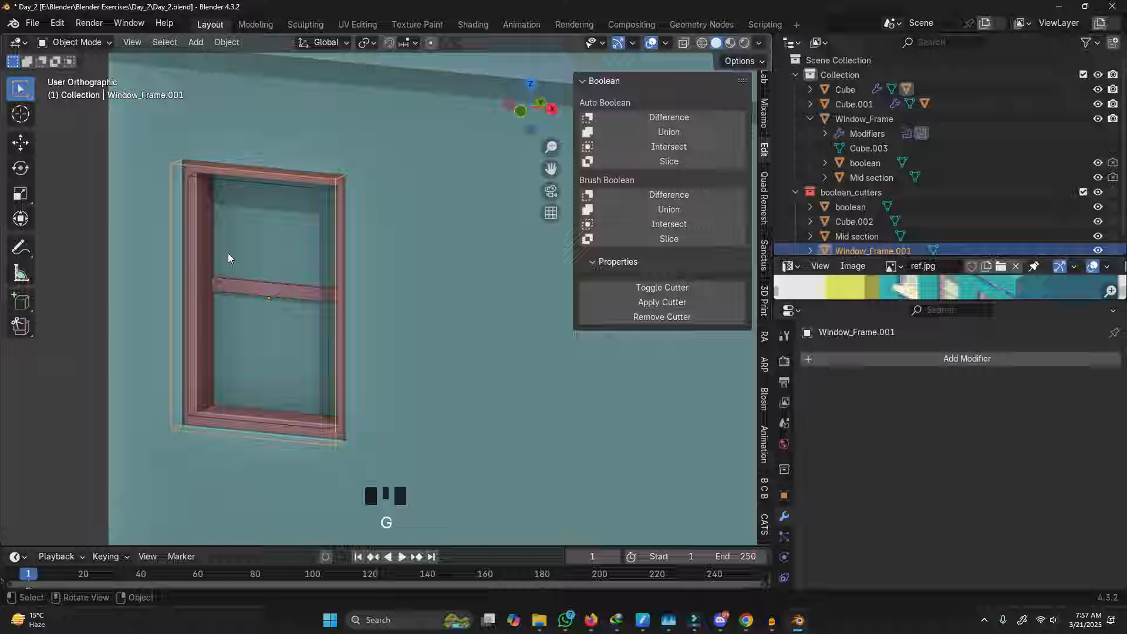
mouse_move(216, 219)
middle_mouse_down()
mouse_move(209, 231)
mouse_move(206, 205)
middle_mouse_up()
scroll(207, 204, "up", 2)
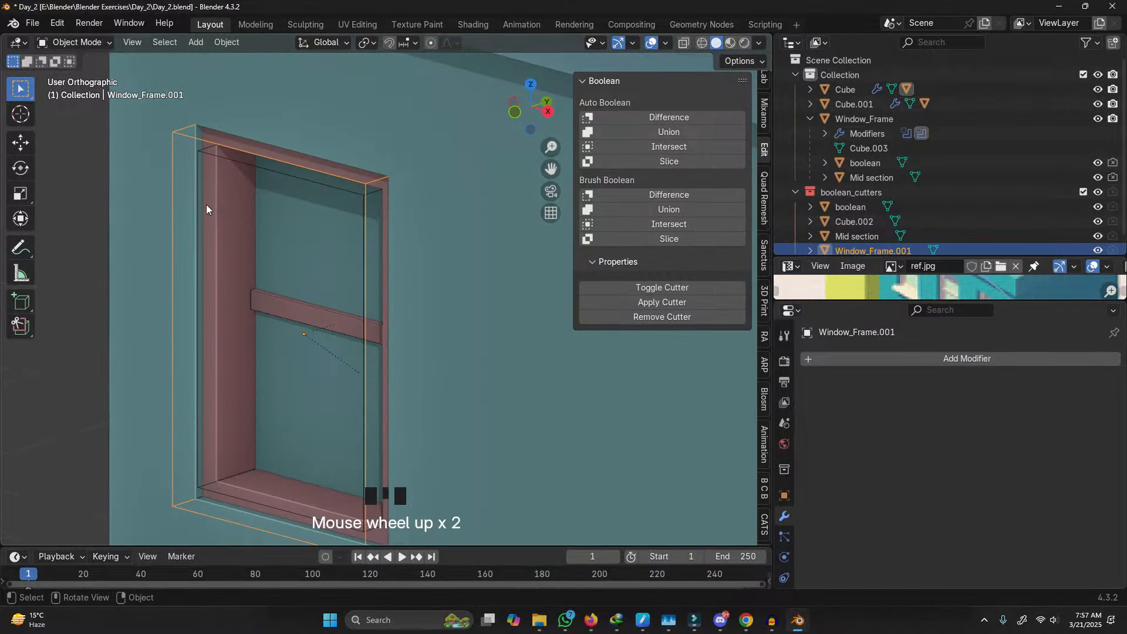
Step: Try to parent the window frame to its Window_Frame.001 wall cutter
left_click(227, 190)
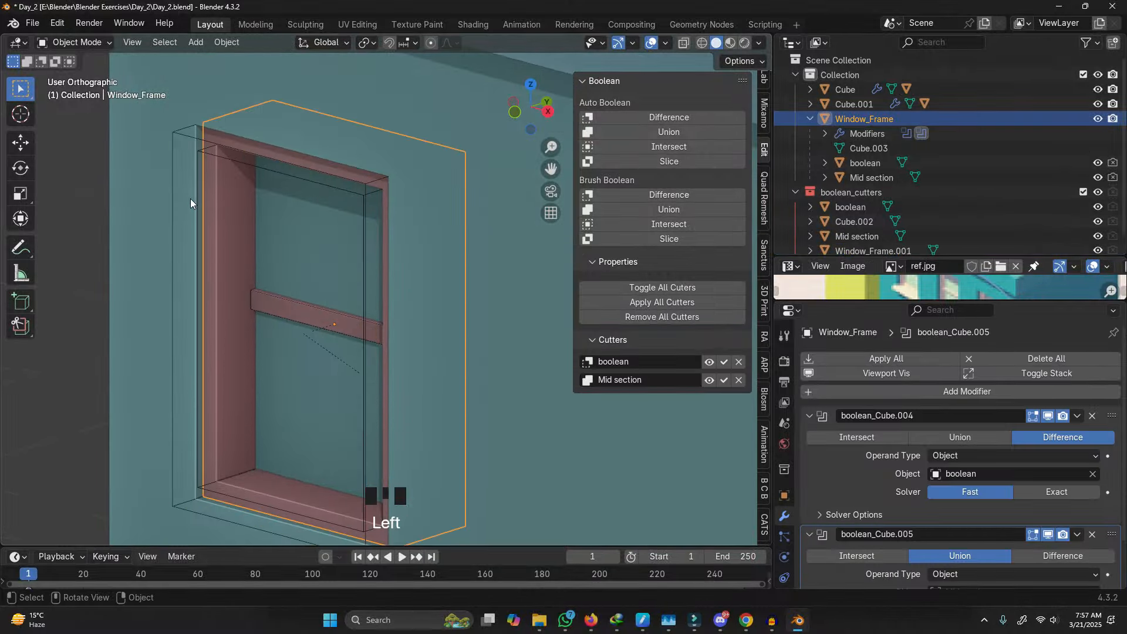
left_click(179, 132, "shift")
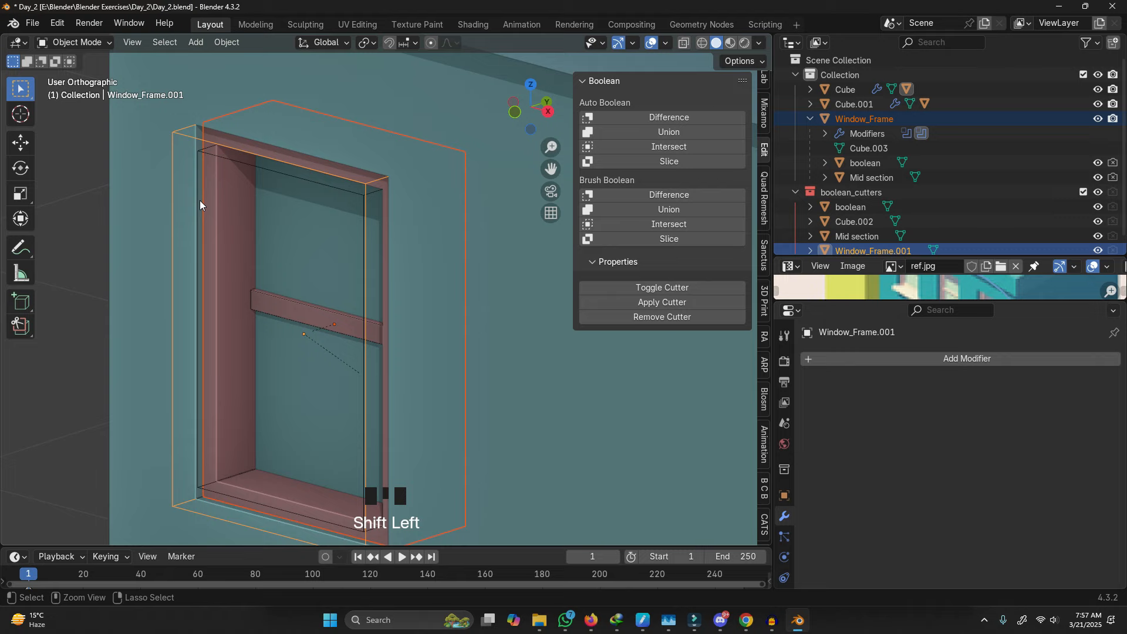
key("ctrl+p")
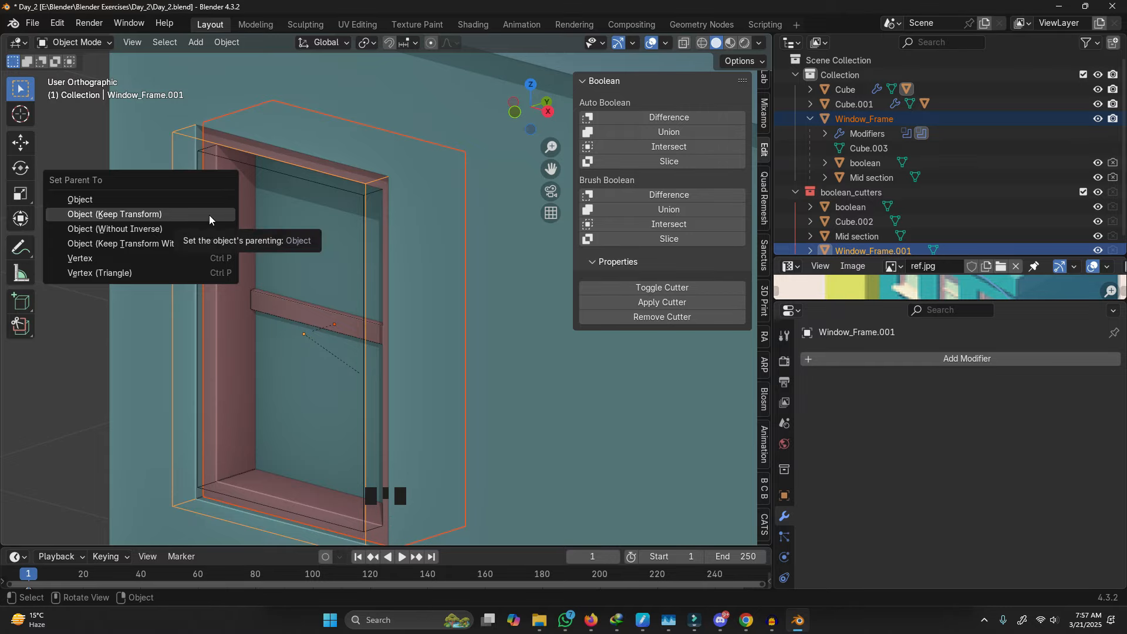
left_click(209, 214)
scroll(881, 241, "down", 2)
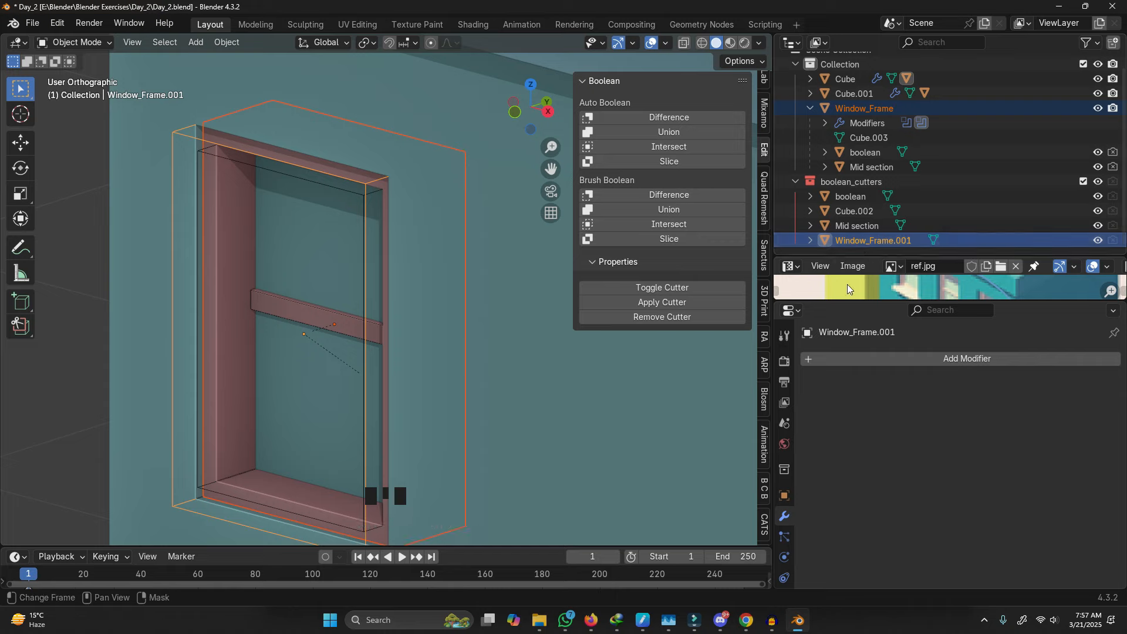
Step: Enlarge the Outliner, collapse the Window_Frame hierarchy, and check the frame and cutter entries by selecting each
left_click_drag(851, 254, 862, 288)
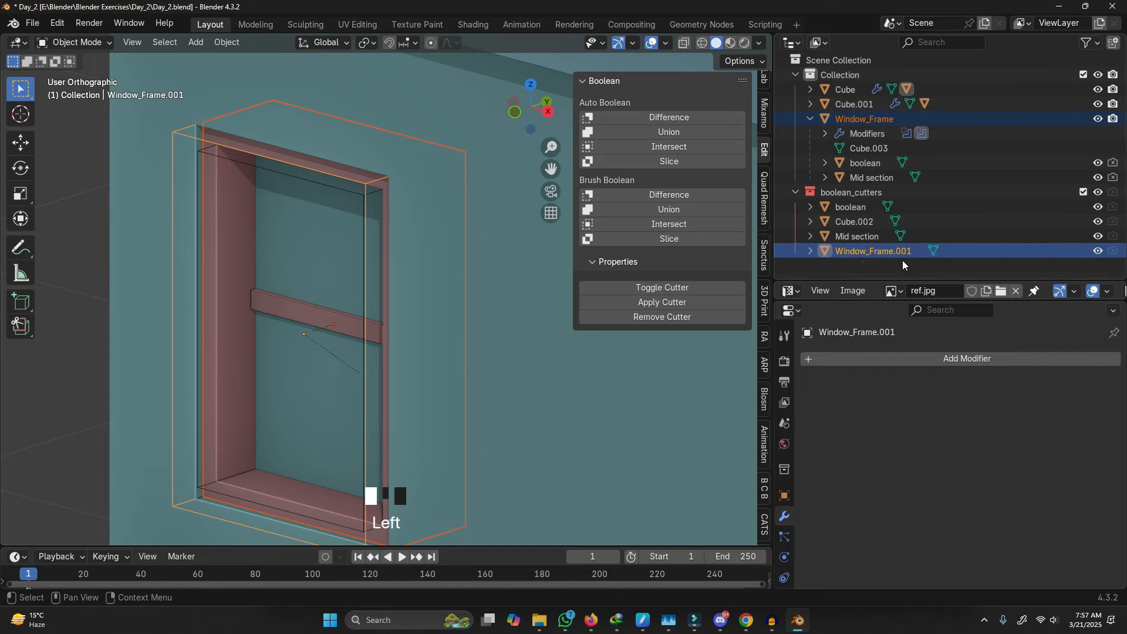
left_click(811, 119)
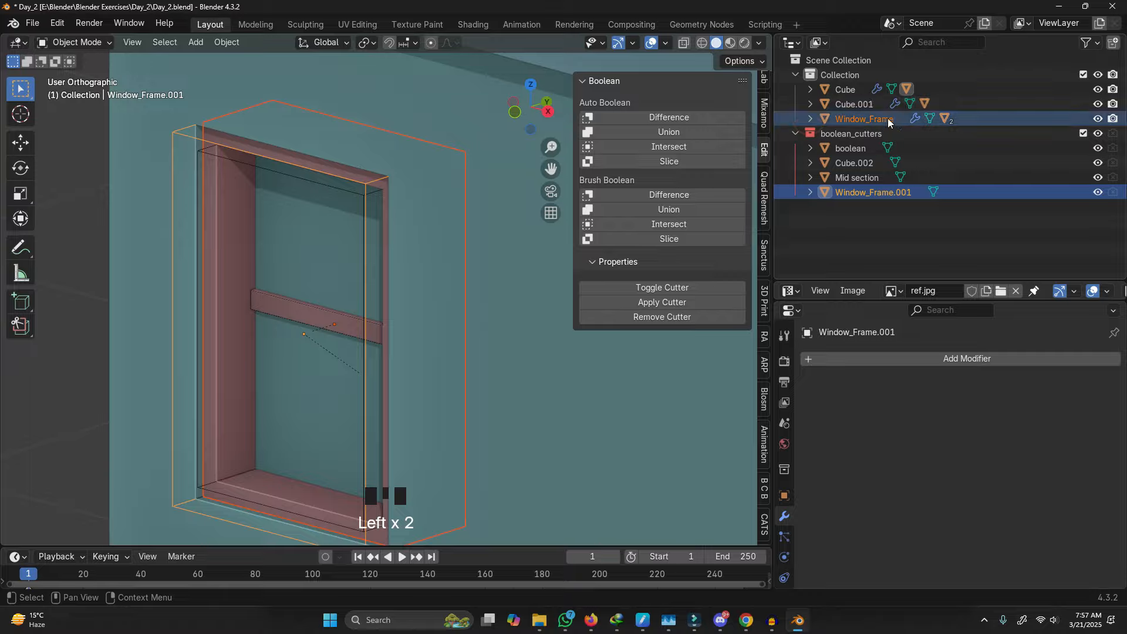
left_click(868, 121)
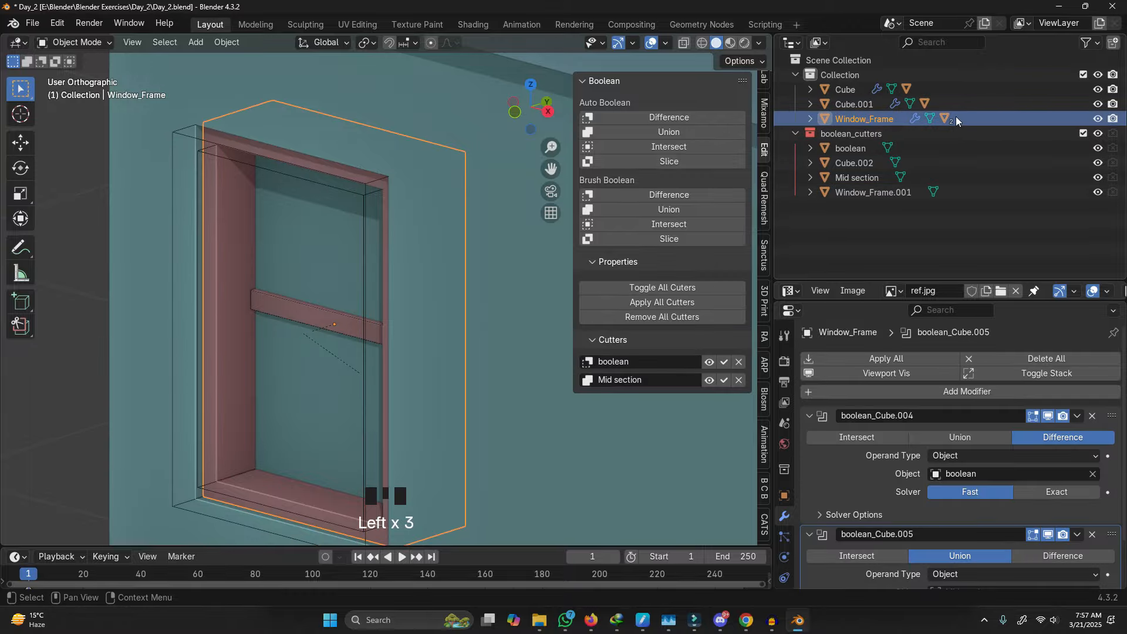
left_click(869, 193)
left_click(943, 246)
Step: Parent Window_Frame to the Window_Frame.001 cutter using the Object parenting option
left_click(228, 233)
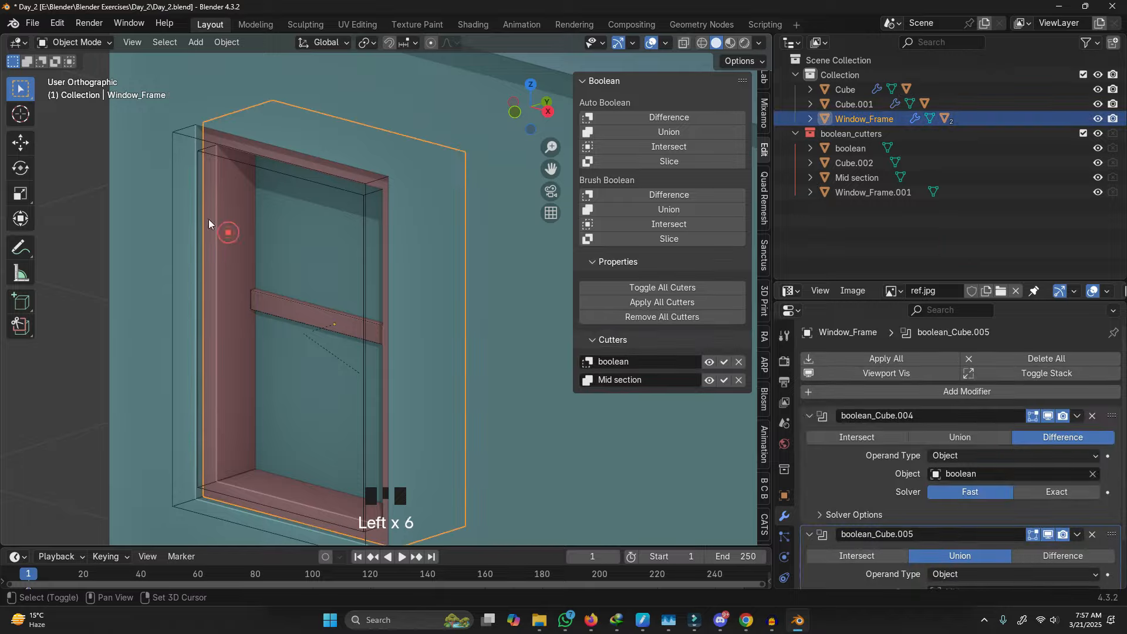
left_click(178, 135, "shift")
key("ctrl+p")
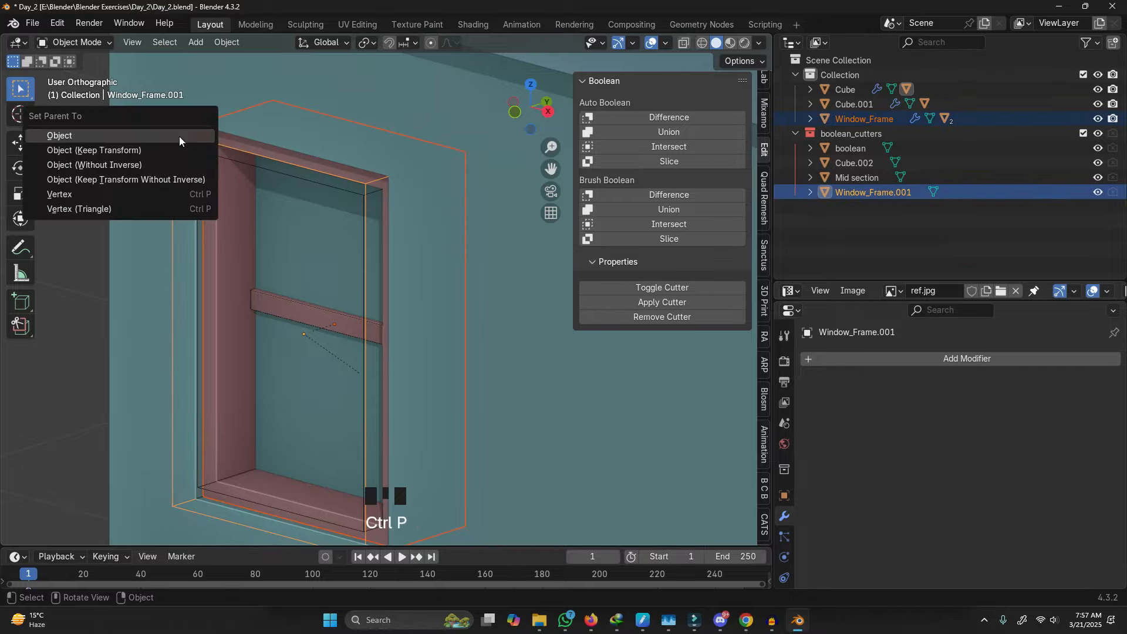
left_click(179, 137)
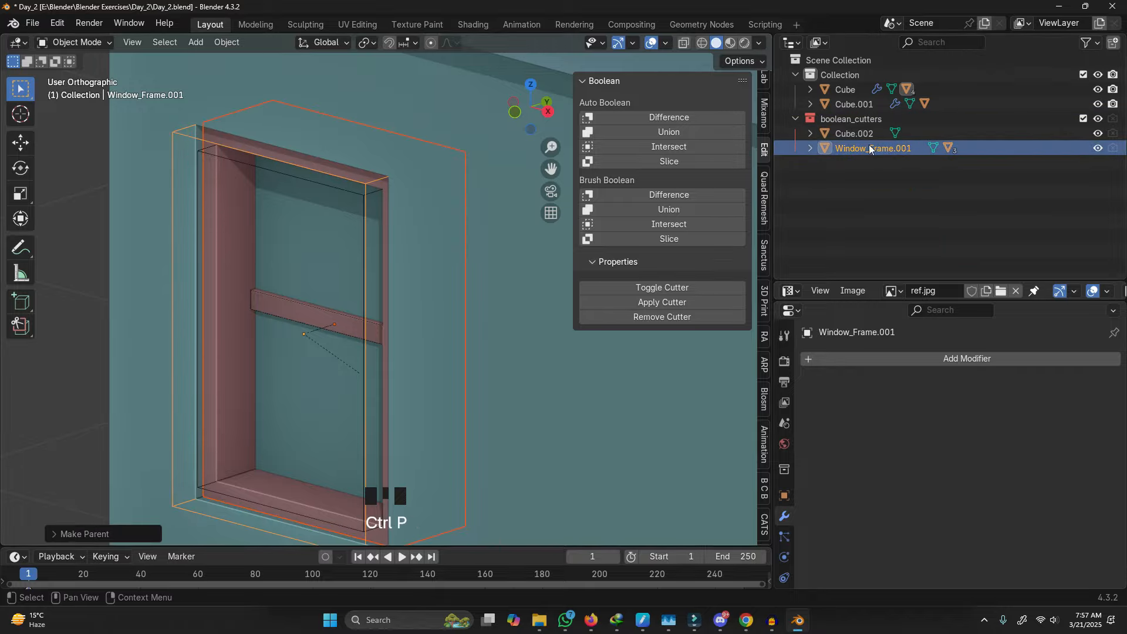
Step: Select the parent cutter Window_Frame.001 and try moving it freely to test that the window follows
left_click(865, 148)
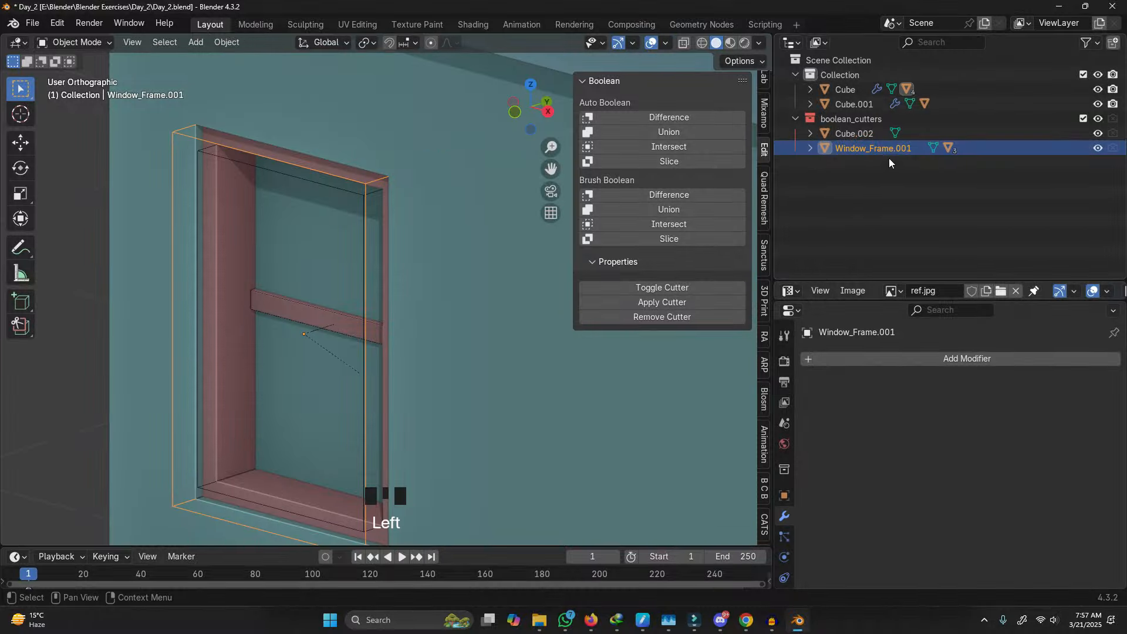
left_click(247, 188)
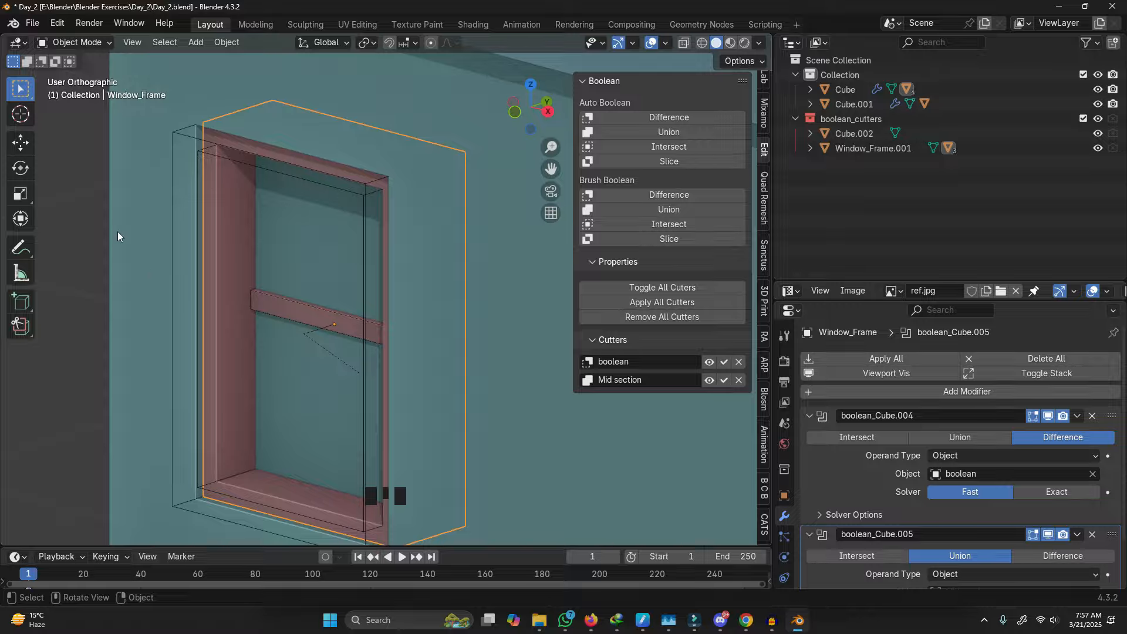
left_click(200, 139)
key("g")
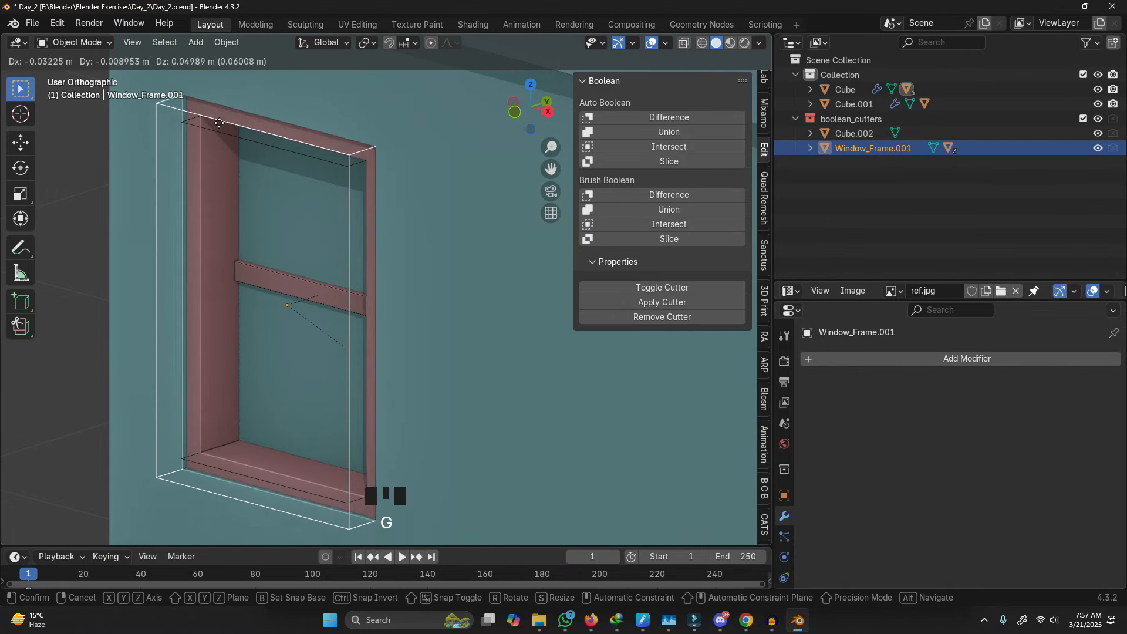
right_click(259, 174)
scroll(262, 166, "down", 2)
middle_click_drag(262, 166, 311, 172)
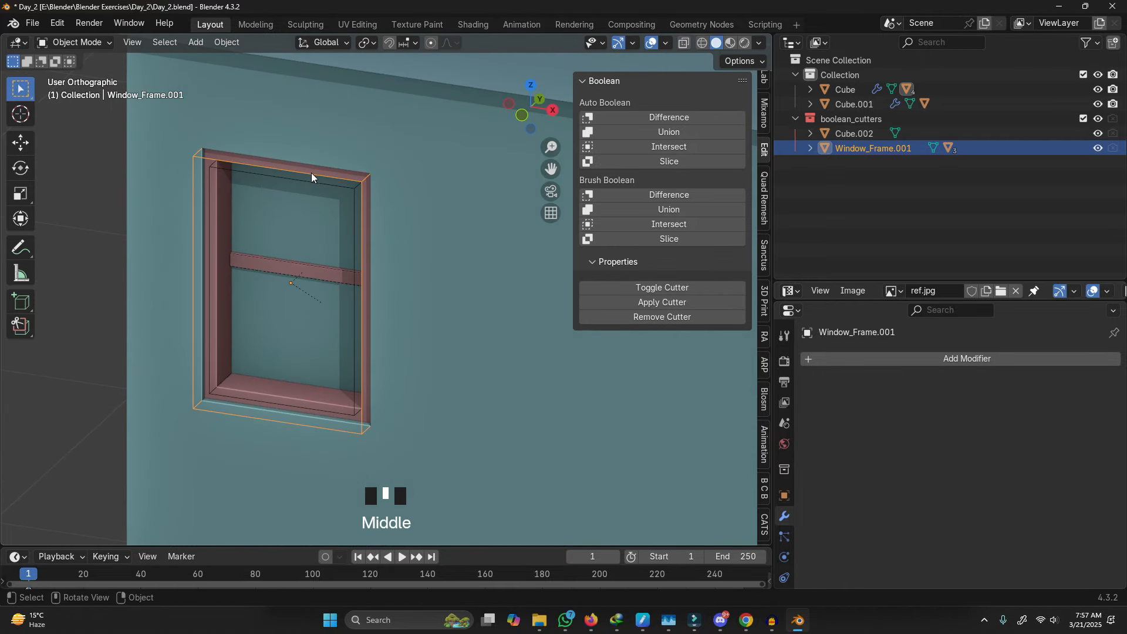
key("g")
key("z")
right_click(371, 189)
Step: Move the Window_Frame.001 cutter up about 0.1 m along Z, raising the window opening on the facade
middle_click_drag(374, 192, 458, 223)
key("g")
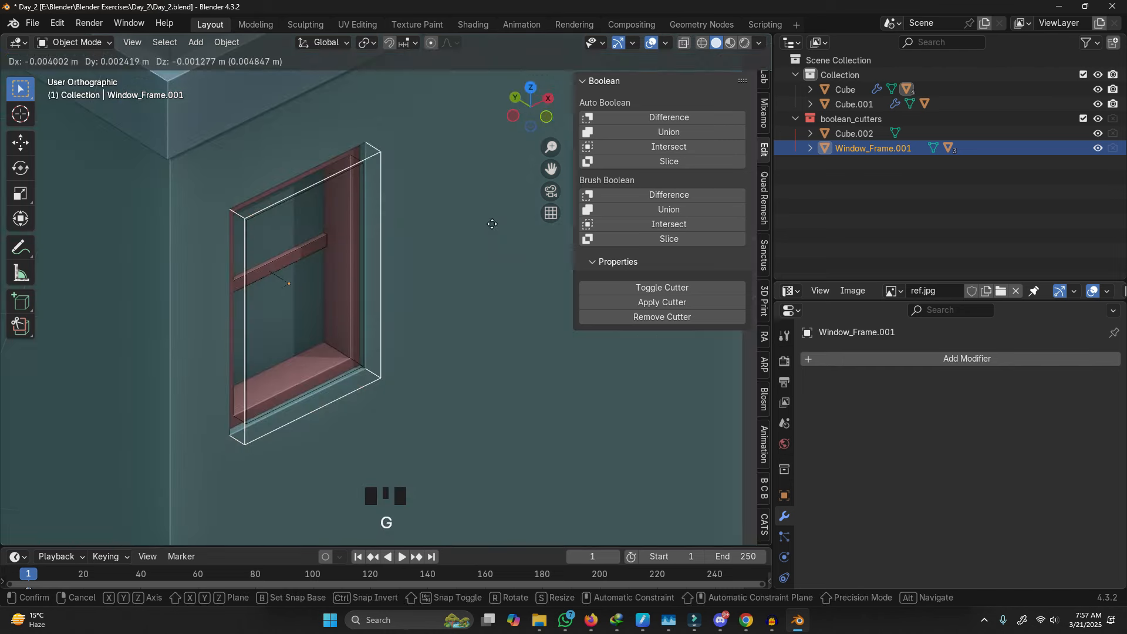
key("z")
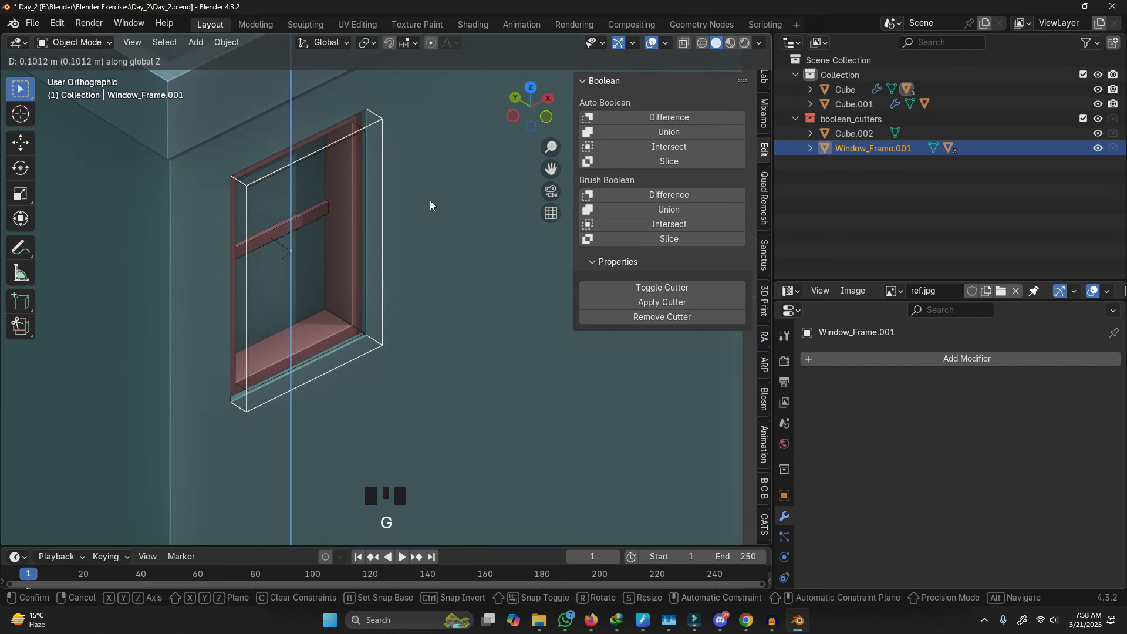
left_click(430, 200)
Step: Select the Window_Frame object and shift it about 0.003 m along Y within its wall opening
scroll(347, 251, "up", 3)
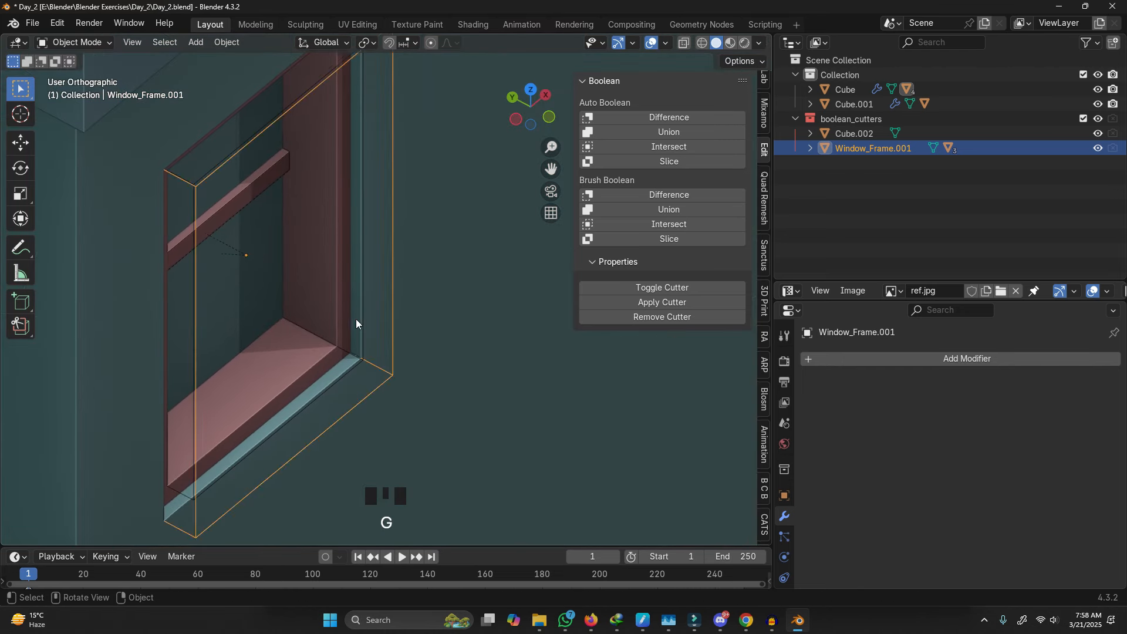
left_click(359, 339)
left_click(346, 319)
key("g")
key("x")
key("y")
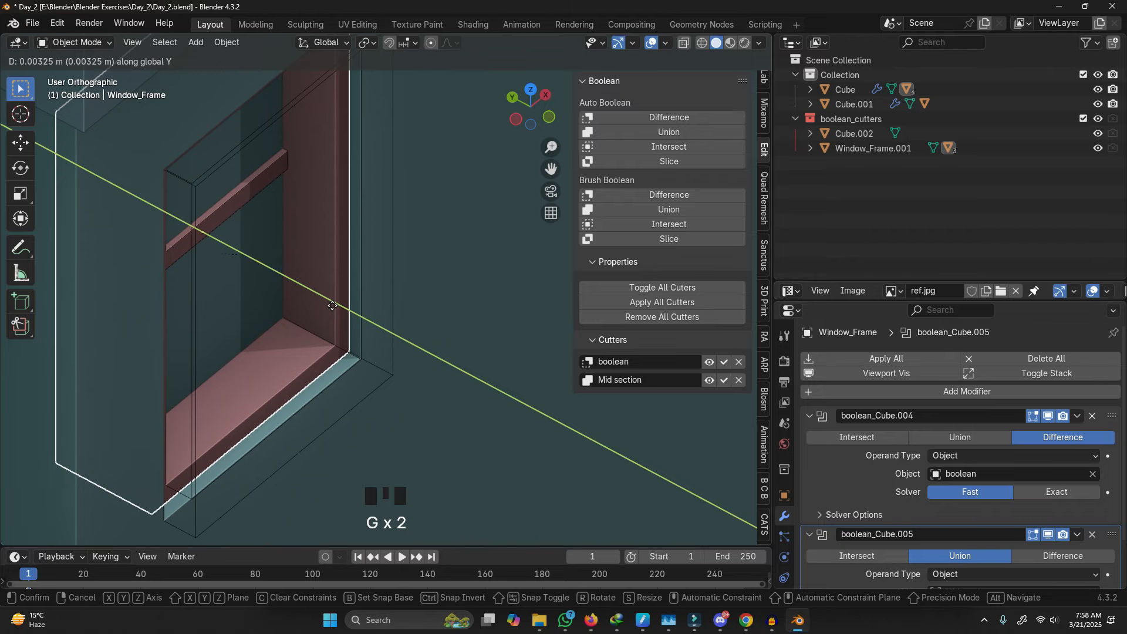
left_click(332, 306)
scroll(291, 219, "down", 4)
middle_click_drag(384, 279, 195, 296)
scroll(253, 288, "down", 2)
scroll(195, 296, "up", 3)
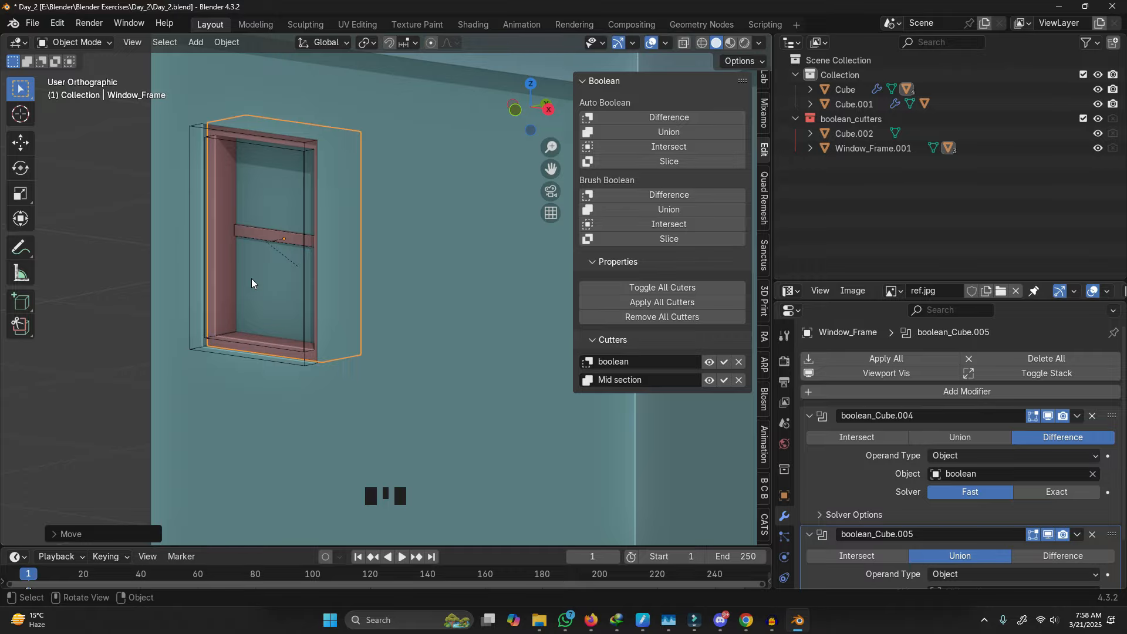
middle_click_drag(248, 125, 288, 142)
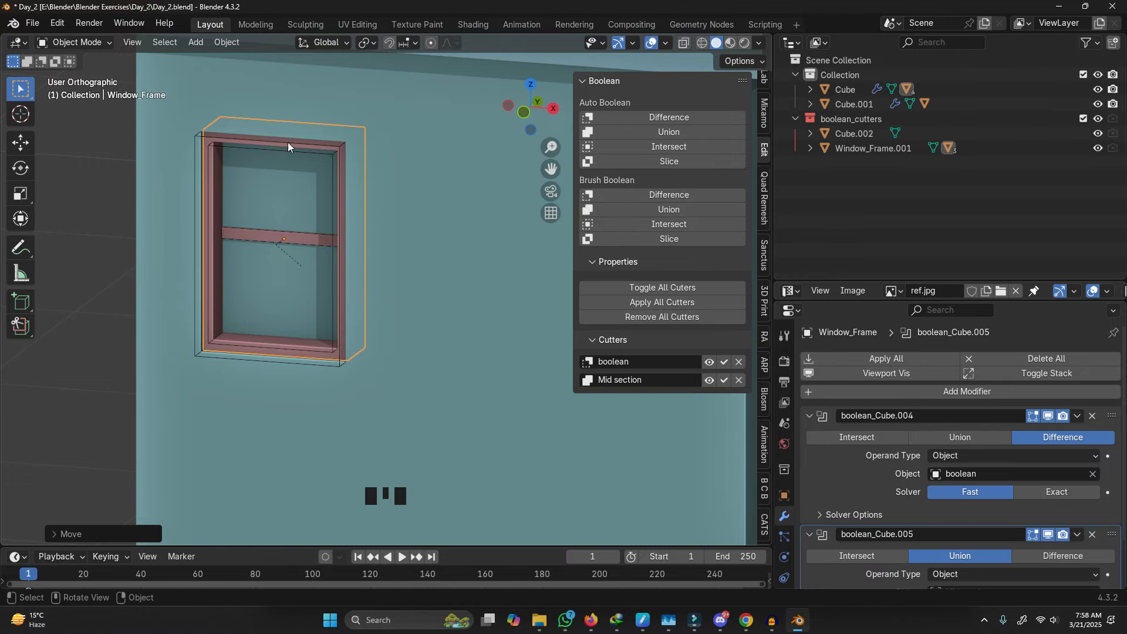
Step: Enlarge the ref.jpg image area and examine the window layout on the reference building's facade
left_click(881, 277)
left_click_drag(881, 278, 898, 127)
middle_click_drag(921, 189, 884, 223)
scroll(901, 247, "down", 7)
scroll(870, 230, "up", 1)
scroll(851, 242, "up", 7)
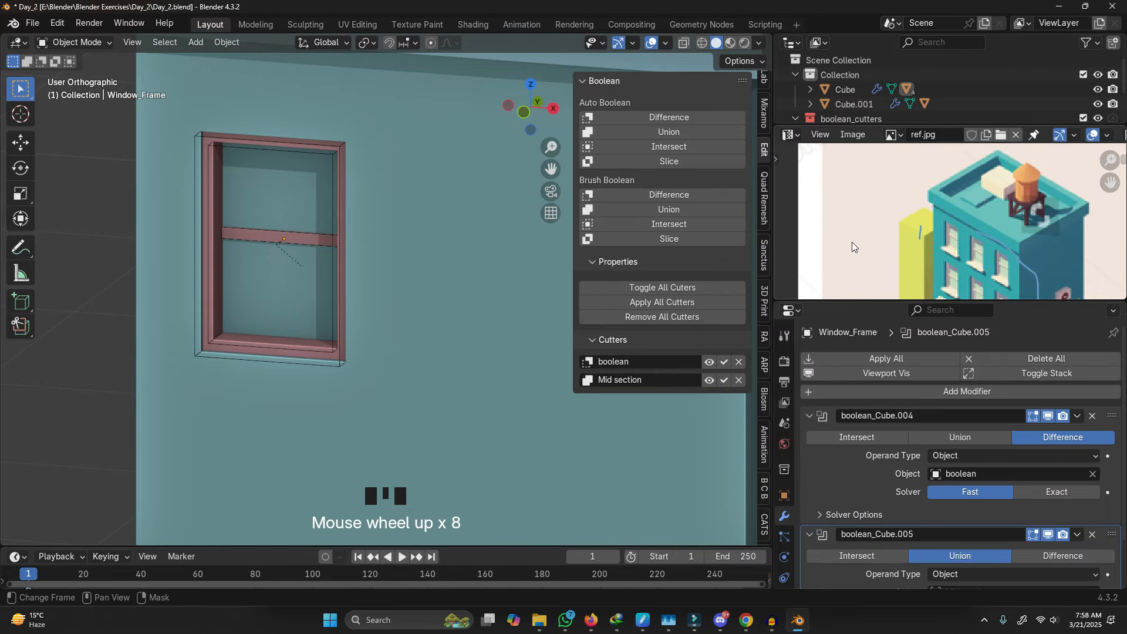
scroll(852, 242, "down", 3)
Step: Try to widen the building body together with its roof rim along X in the front view
scroll(379, 188, "down", 8)
middle_click_drag(422, 244, 446, 217)
scroll(439, 162, "up", 2)
left_click(442, 149)
left_click_drag(411, 100, 450, 172)
key("s")
key("x")
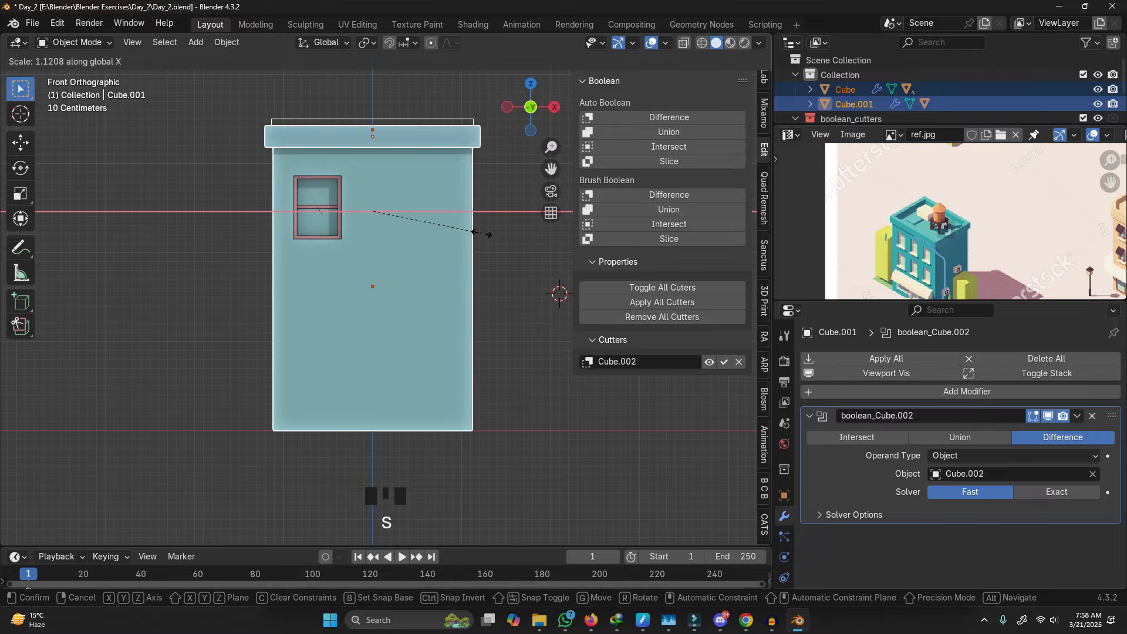
key("Escape")
Step: Try moving the building body Cube on its own to test whether the window follows it
left_click(450, 250)
key("g")
key("Escape")
left_click(456, 135, "shift")
left_click(457, 115, "shift")
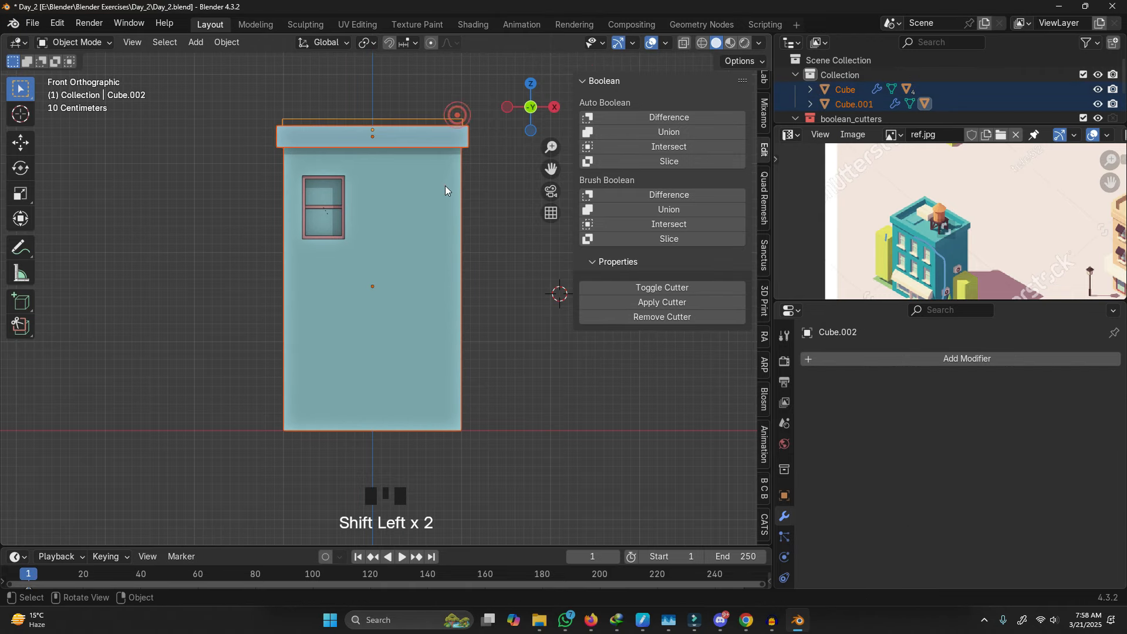
left_click(445, 185)
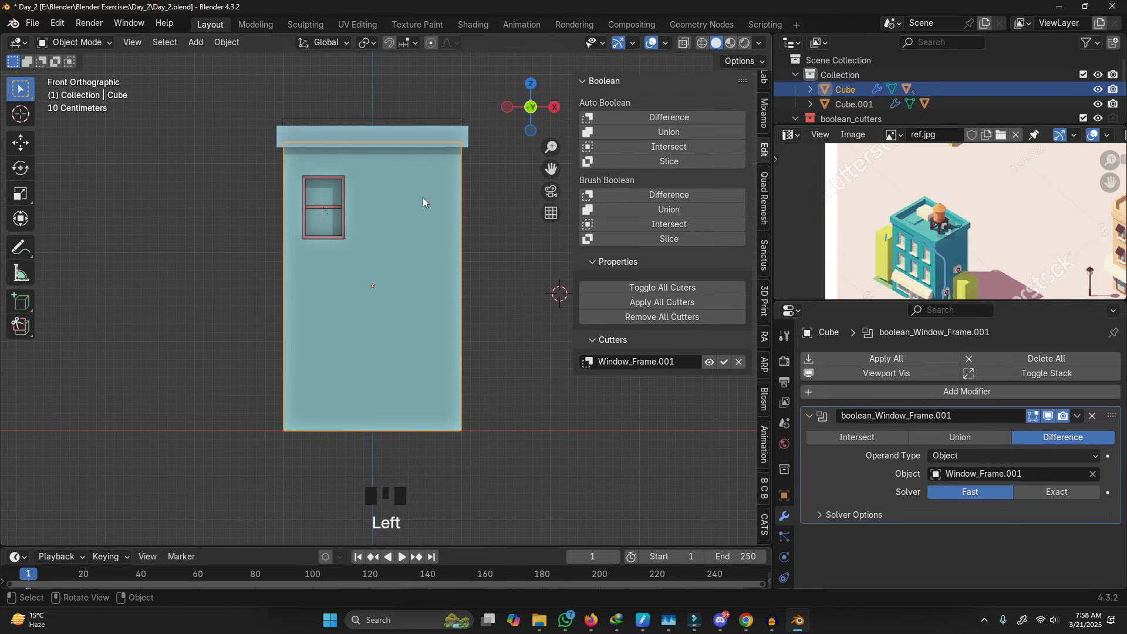
middle_click_drag(423, 197, 357, 230)
key("g")
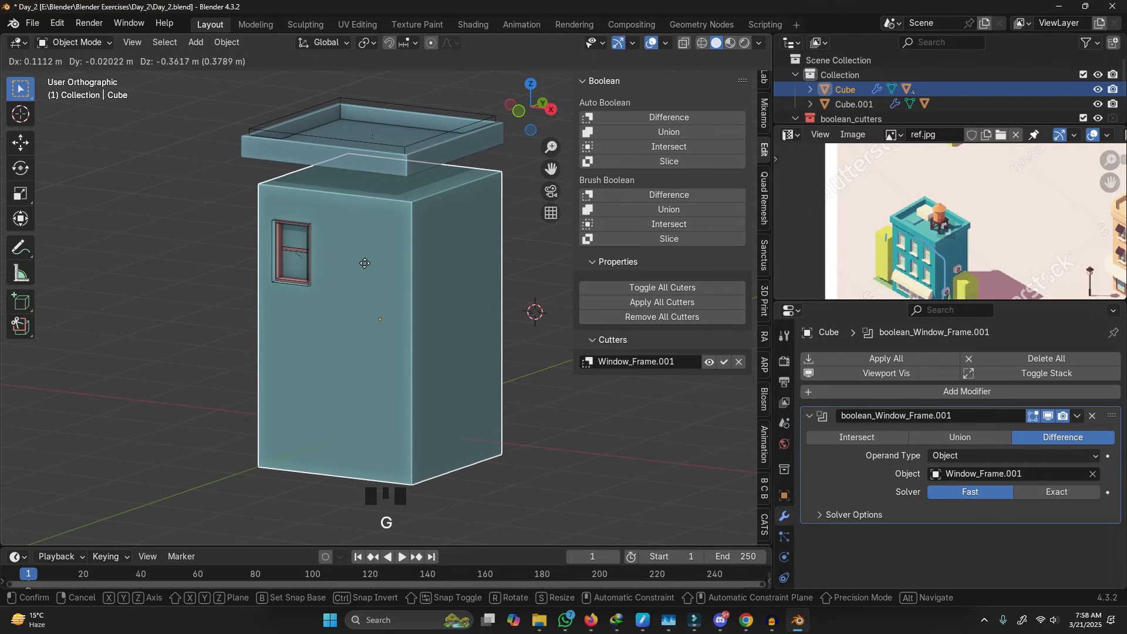
left_click(343, 240)
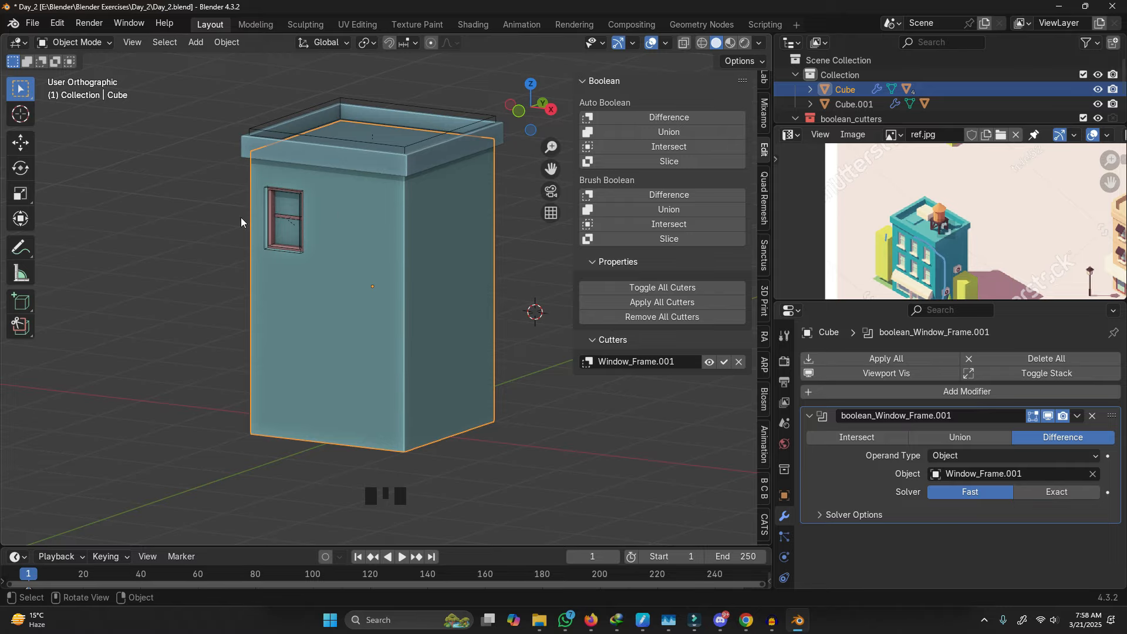
Step: Try to clear the parent of the Window_Frame.001 cutter with the Clear and Keep Transformation option
scroll(259, 241, "up", 4)
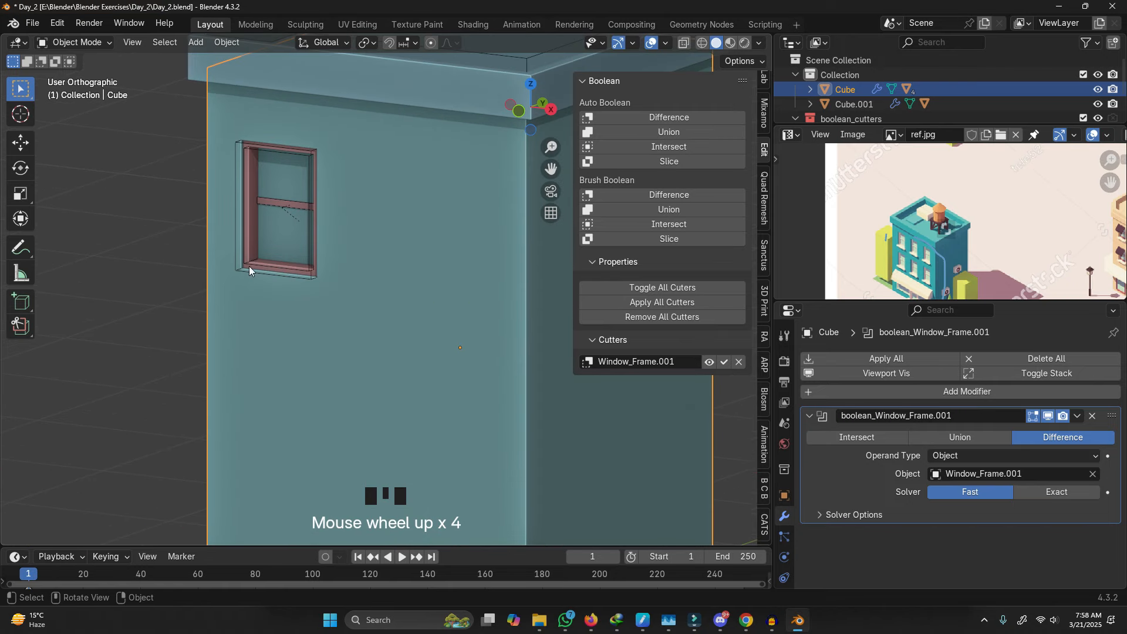
left_click(250, 272)
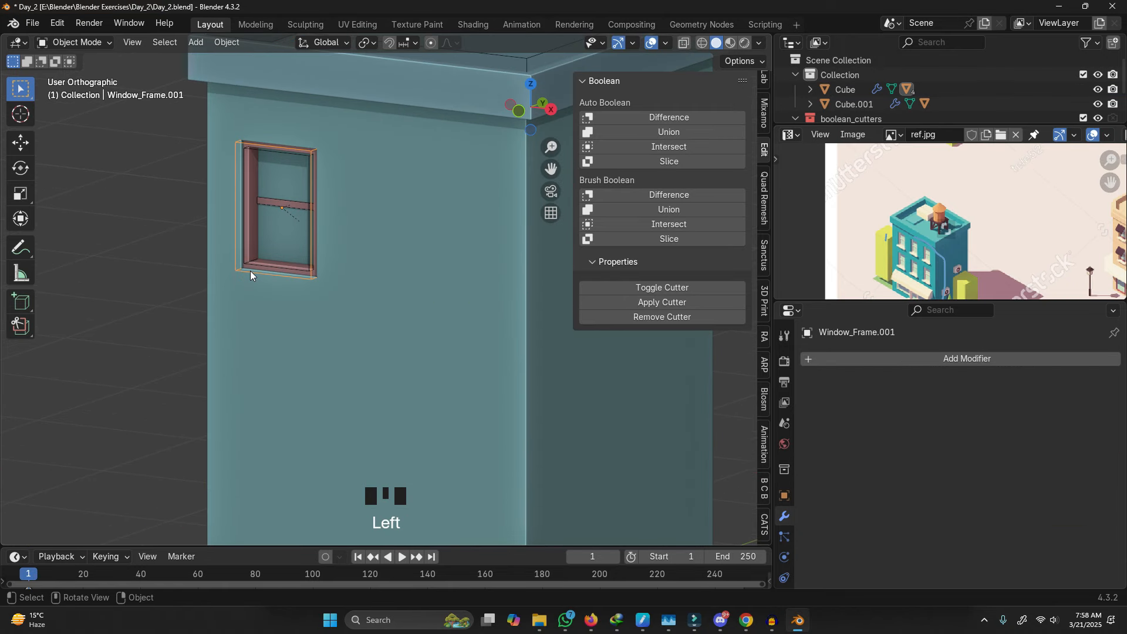
key("g")
right_click(253, 275)
key("alt+p")
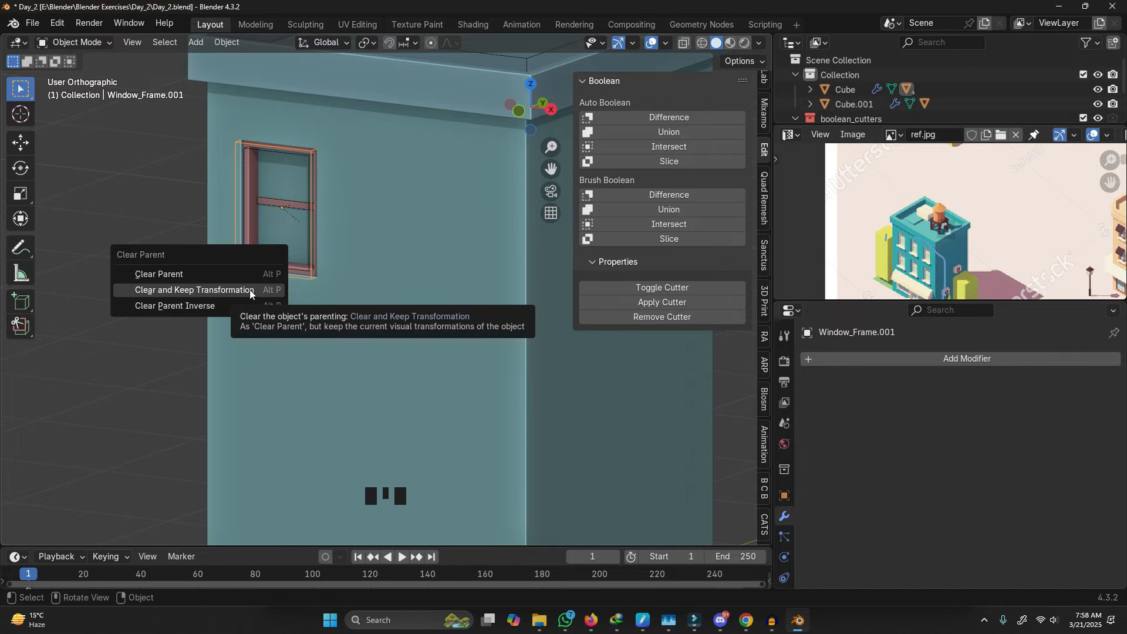
left_click(249, 290)
Step: Try scaling the building body Cube along X, wider and then narrower, to test whether the window stretches with it
left_click(395, 270)
scroll(403, 276, "down", 4)
key("s")
key("x")
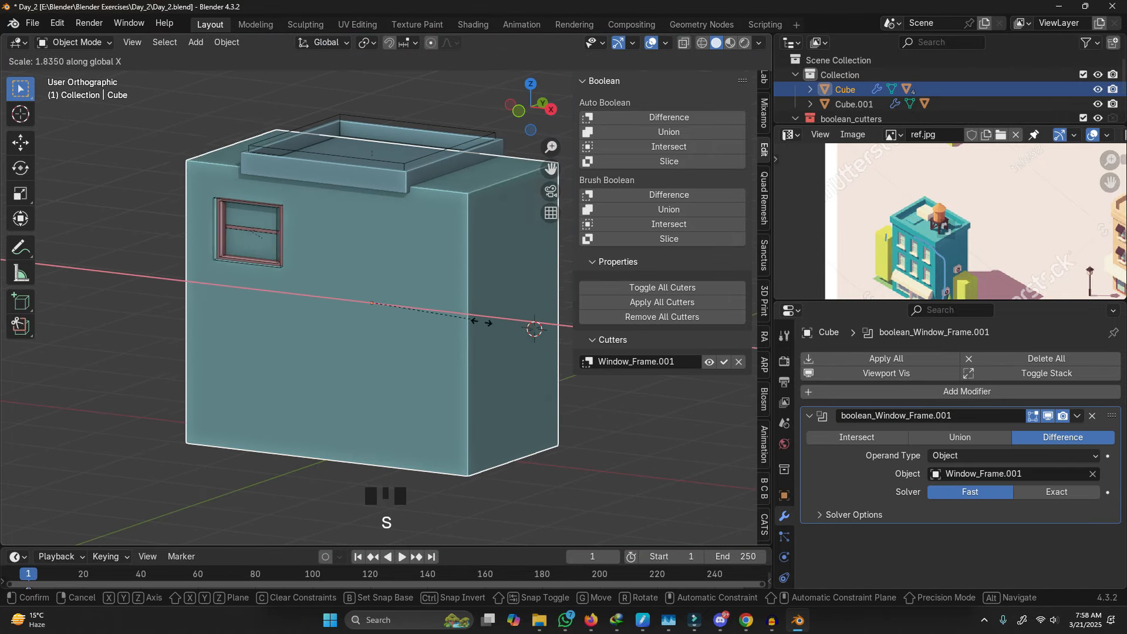
left_click(436, 291)
scroll(334, 251, "up", 3)
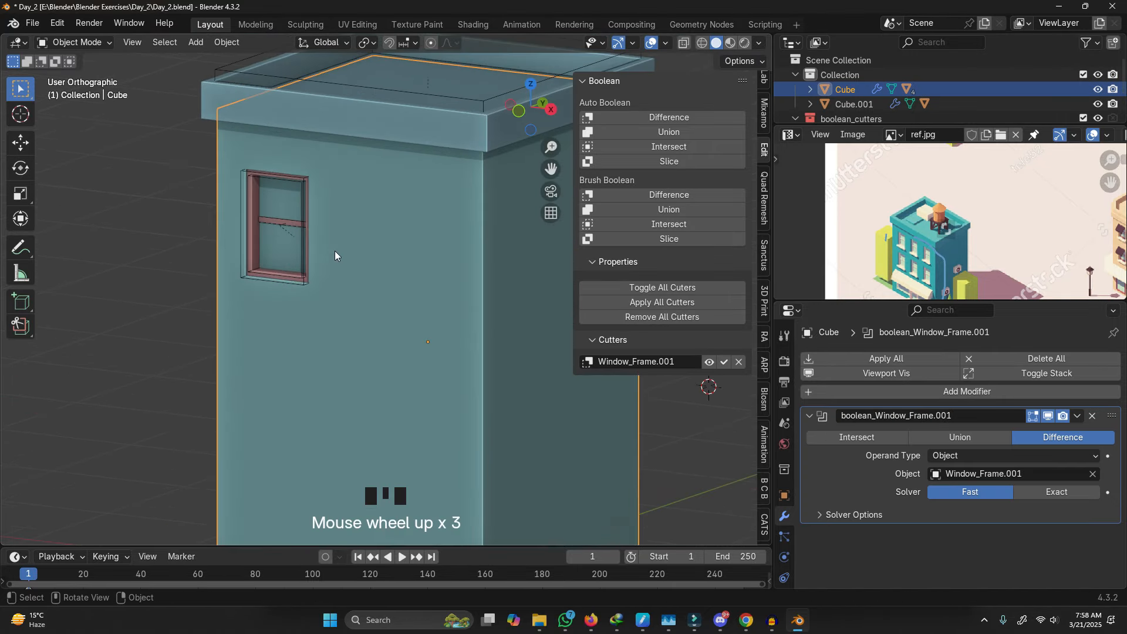
key("s")
key("x")
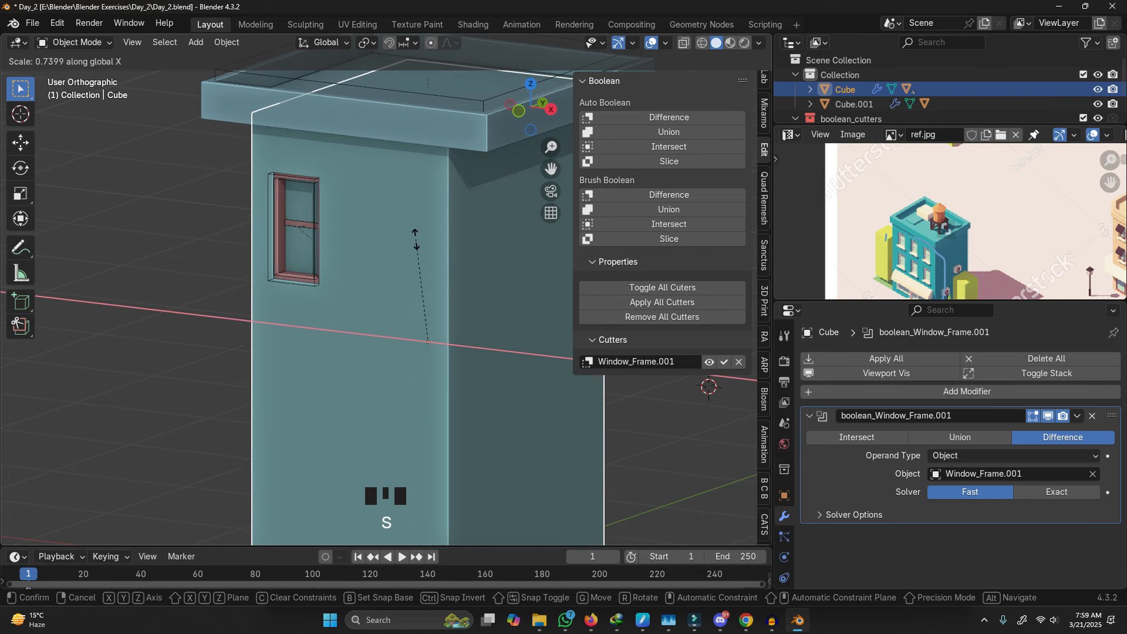
left_click(291, 234)
Step: Clear the parent of the Window_Frame.001 cutter while keeping its current transformation
scroll(248, 268, "up", 3)
scroll(265, 273, "down", 1)
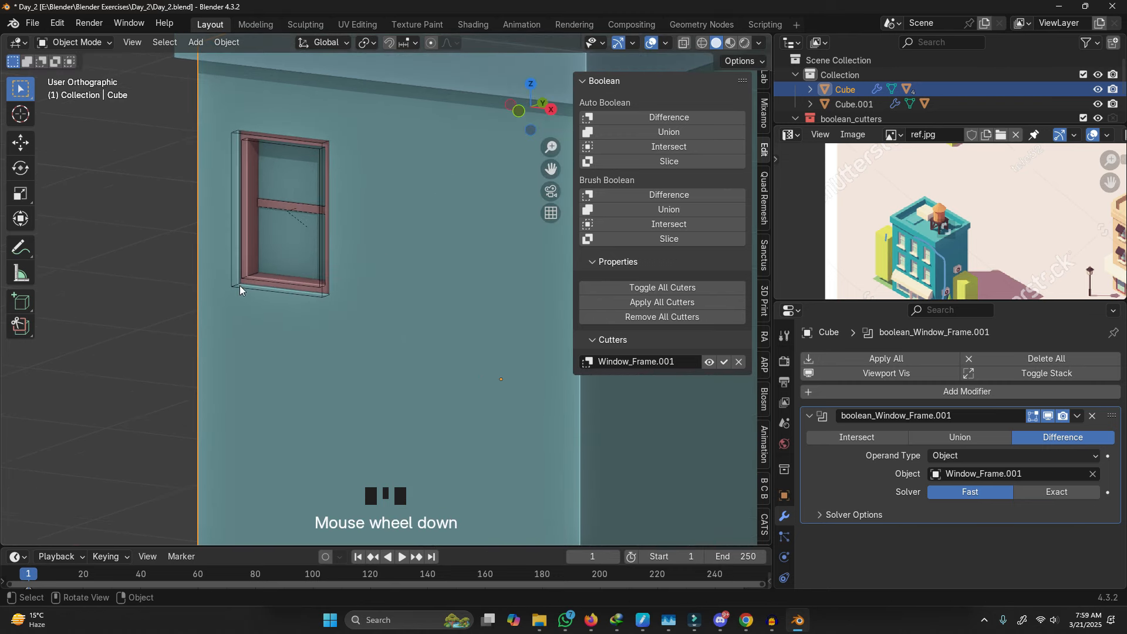
left_click(239, 285)
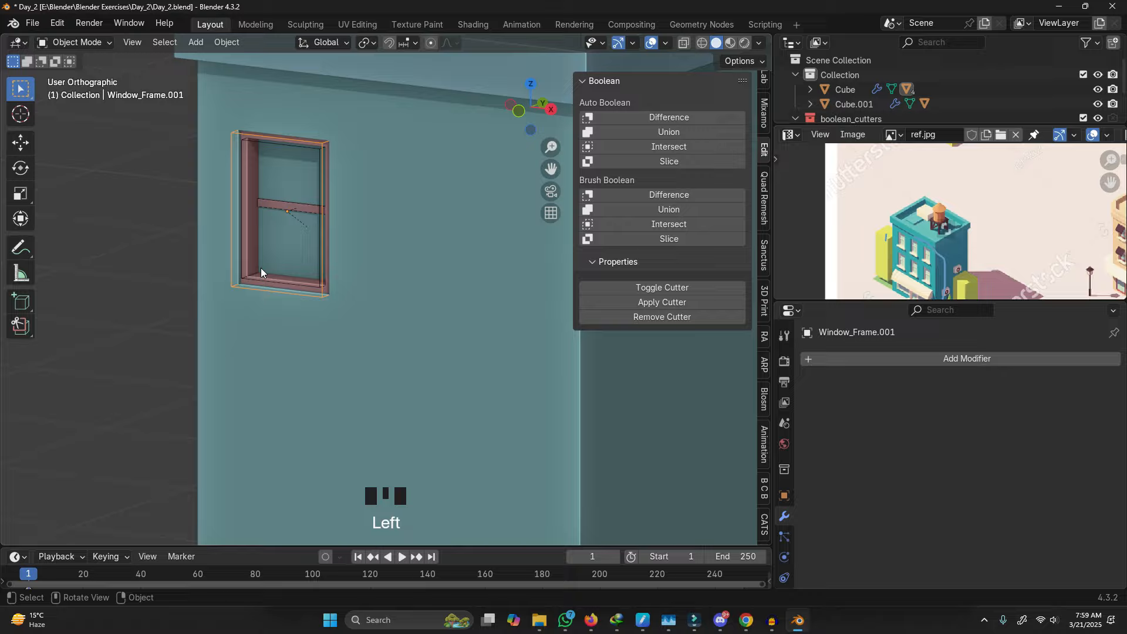
left_click(450, 336)
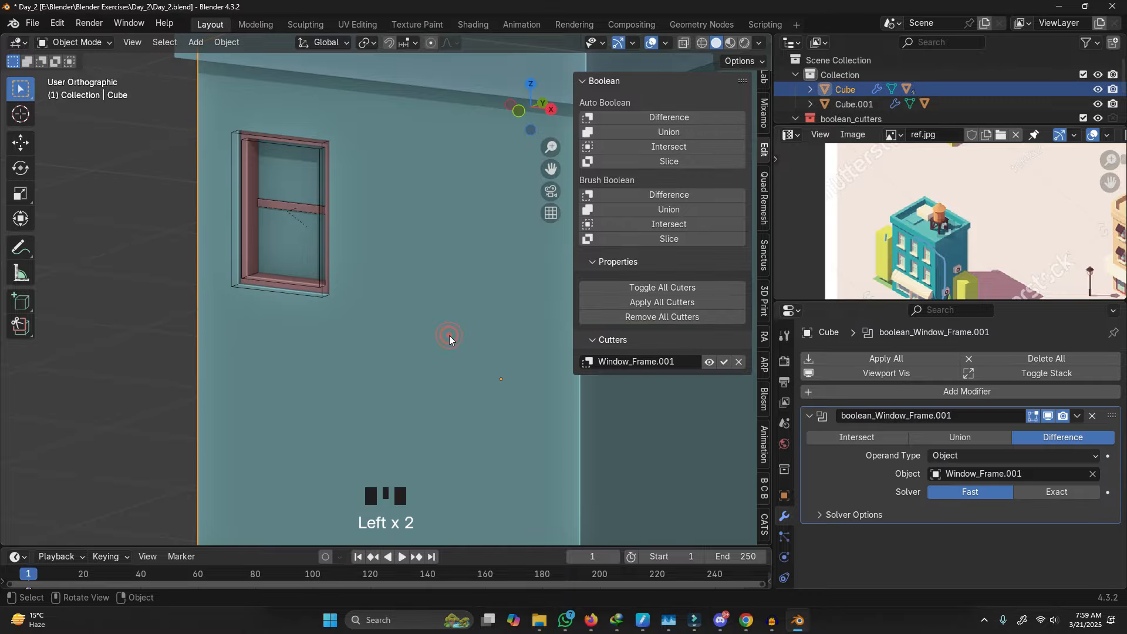
left_click(244, 277)
left_click(246, 288)
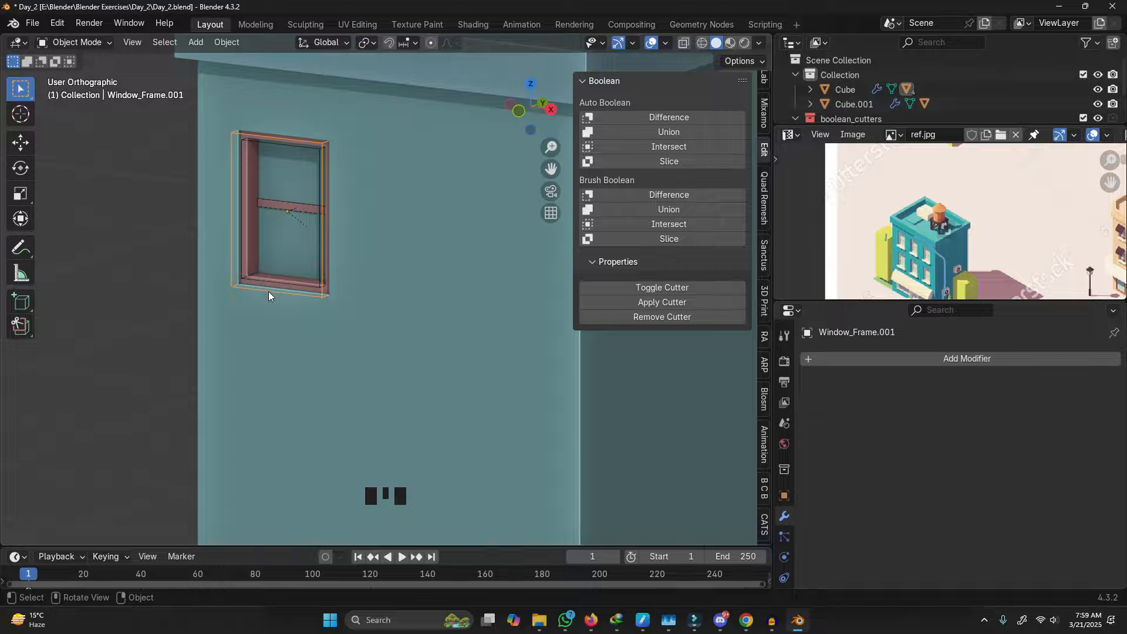
right_click(241, 234)
key("alt+p")
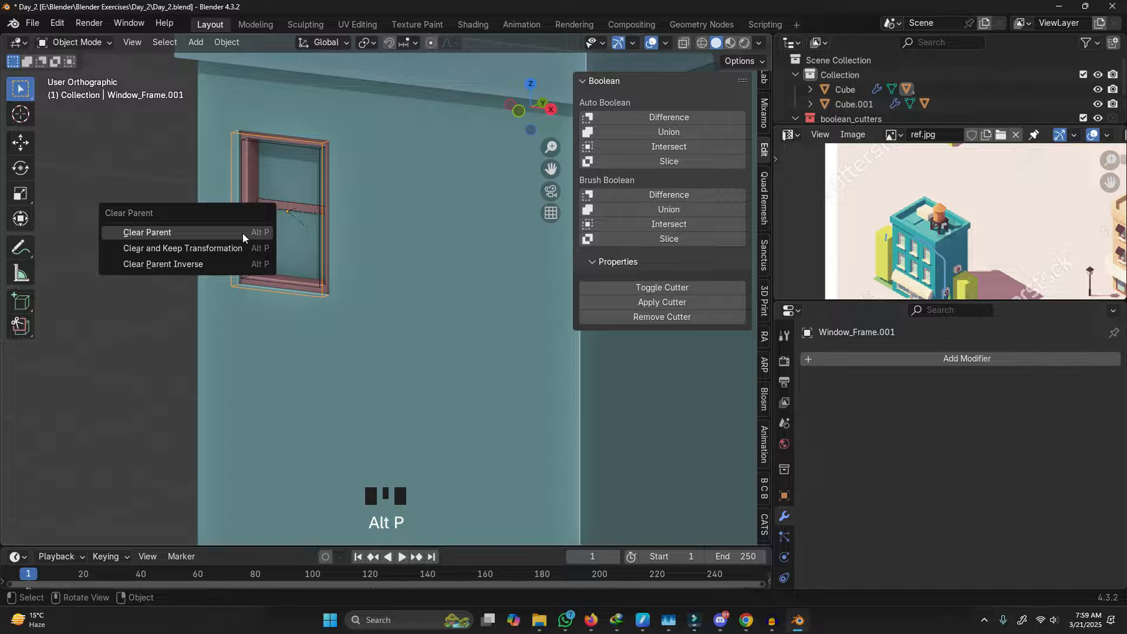
left_click(172, 248)
Step: Try moving the building body and scaling it along X to test that the window stays independent of it
scroll(172, 248, "down", 4)
left_click(365, 268)
key("g")
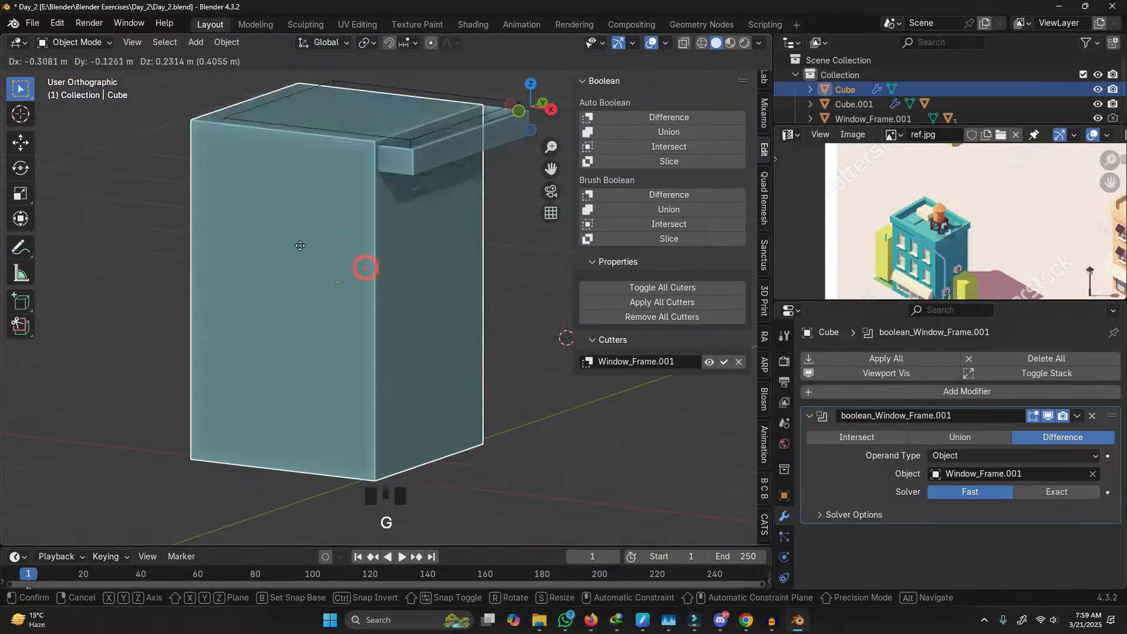
right_click(329, 258)
scroll(227, 228, "up", 4)
scroll(382, 227, "down", 3)
middle_click_drag(338, 240, 229, 216, "shift")
key("g")
right_click(298, 199)
key("s")
key("x")
right_click(417, 199)
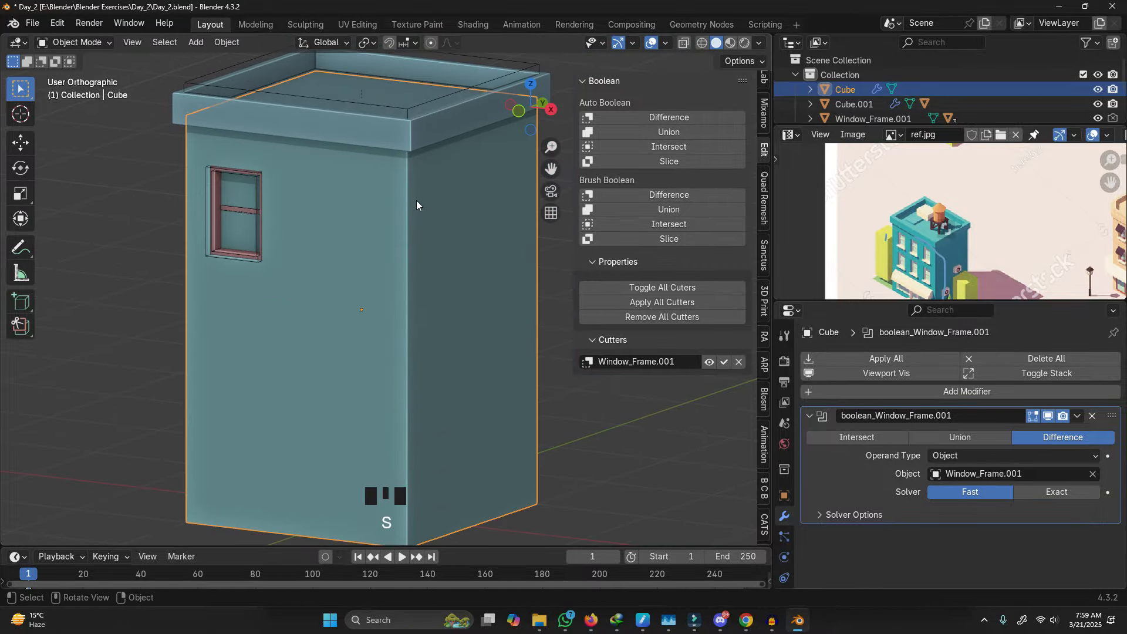
Step: Widen the building body and its roof rim together along X by a factor of about 1.2
middle_click_drag(324, 213, 390, 196)
scroll(390, 196, "down", 3)
left_click_drag(441, 88, 486, 151)
key("s")
key("x")
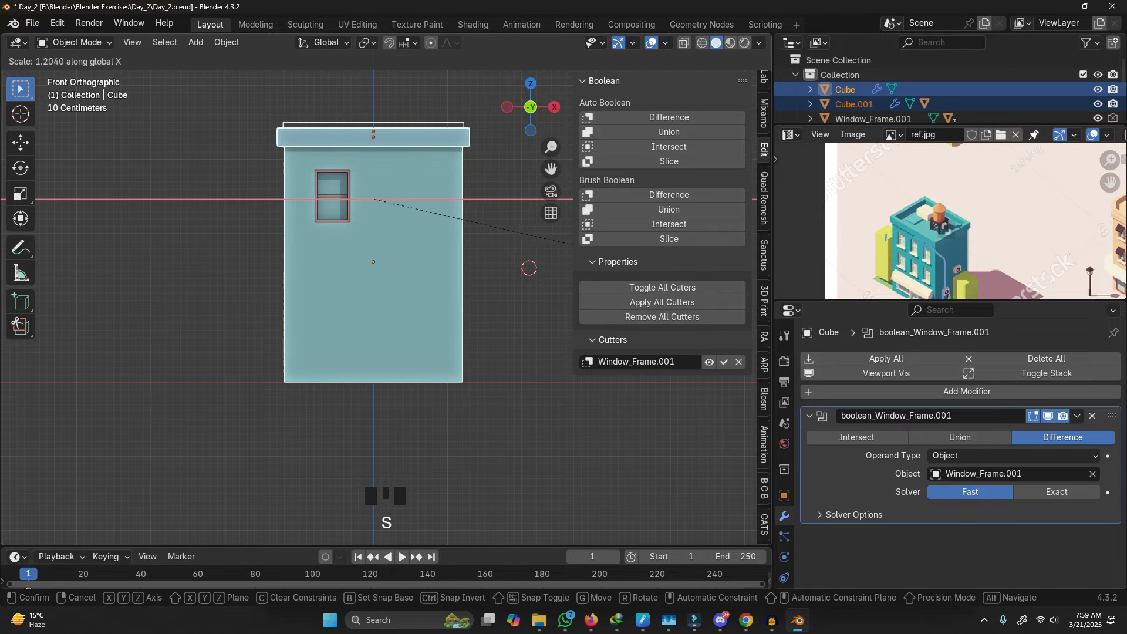
left_click(601, 256)
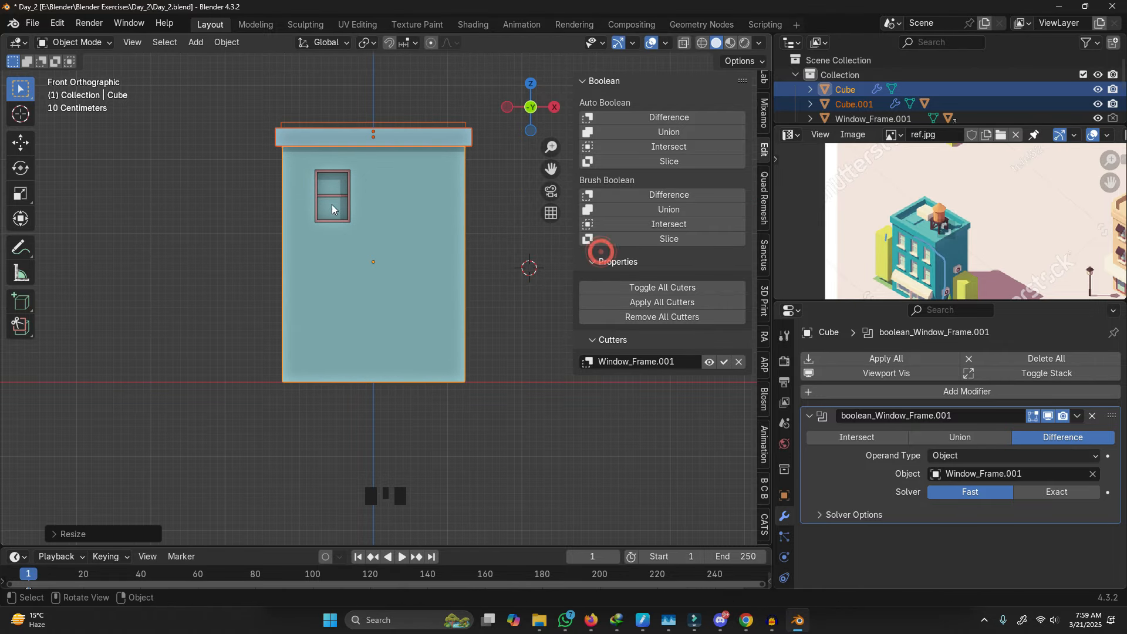
Step: Move the Window_Frame.001 cutter with its window about 0.27 m in the negative X direction, toward the facade's edge
scroll(346, 208, "up", 6)
middle_click_drag(369, 159, 322, 209)
scroll(322, 209, "up", 2)
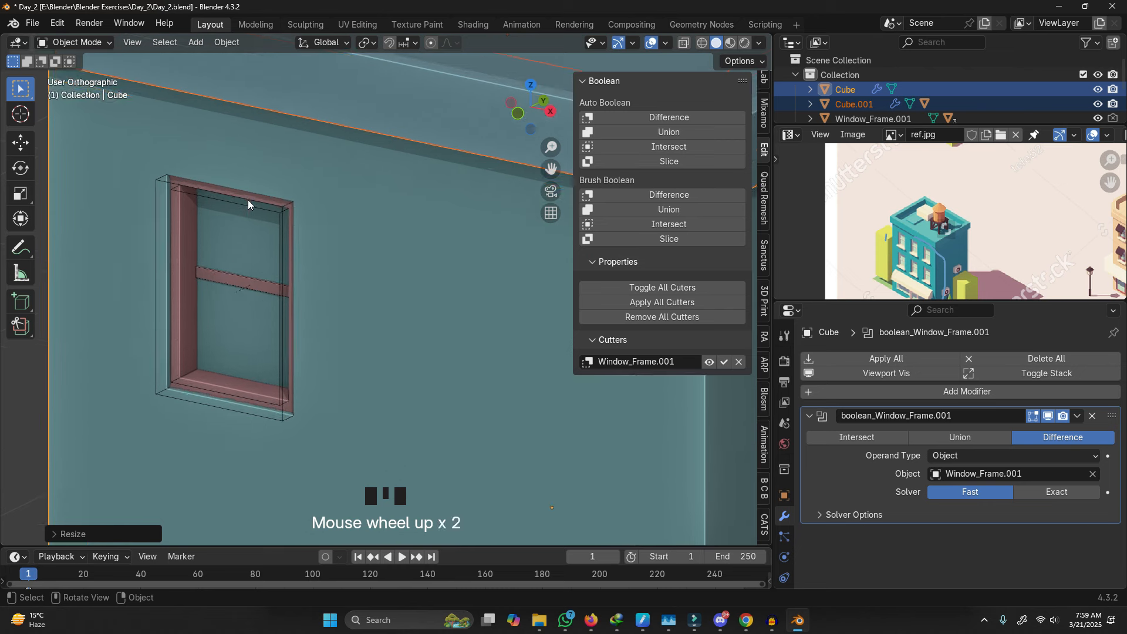
left_click(248, 200)
middle_click_drag(206, 214, 348, 209, "shift")
key("g")
key("x")
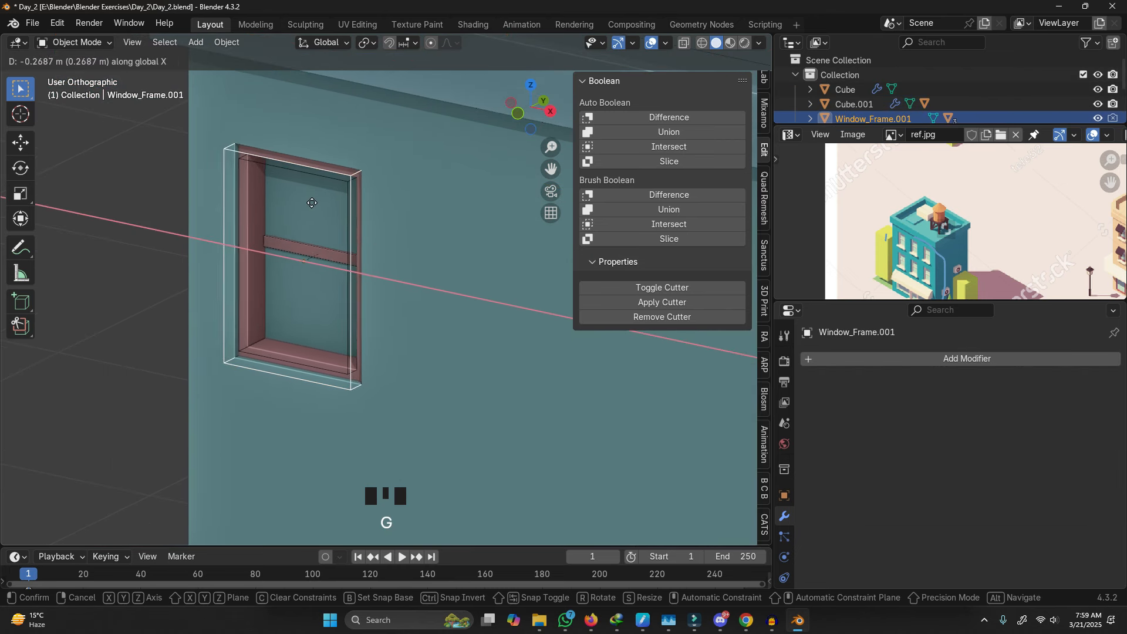
left_click(316, 210)
Step: Add an Array modifier to the Window_Frame.001 cutter
scroll(245, 184, "down", 4)
middle_click_drag(245, 185, 282, 210)
scroll(284, 209, "down", 2)
scroll(317, 229, "up", 1)
left_click(927, 359)
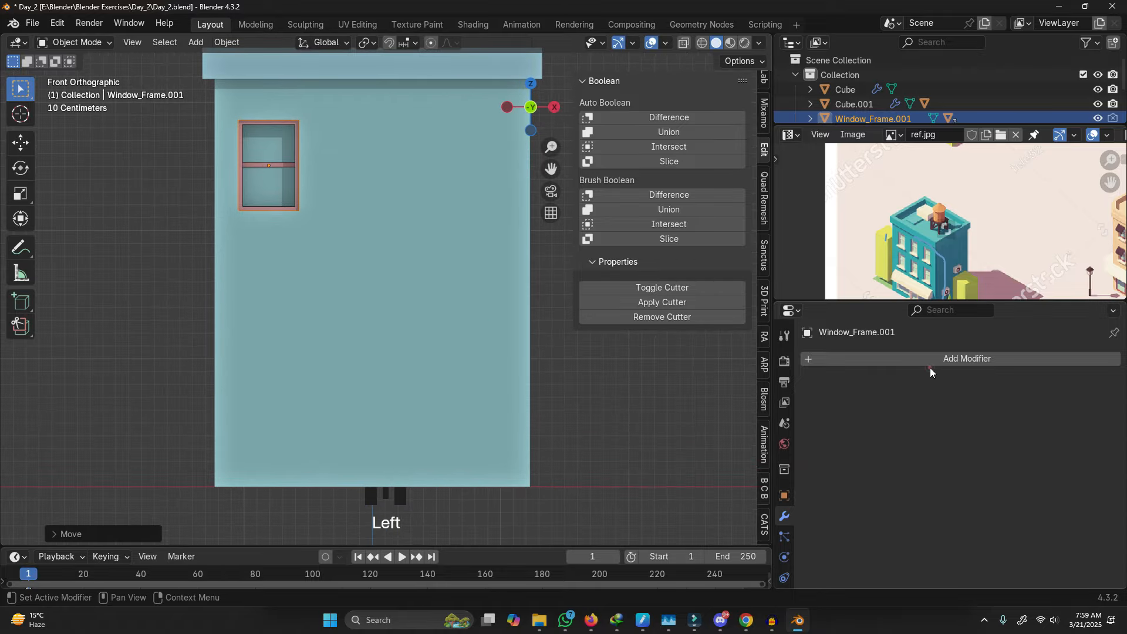
left_click(929, 360)
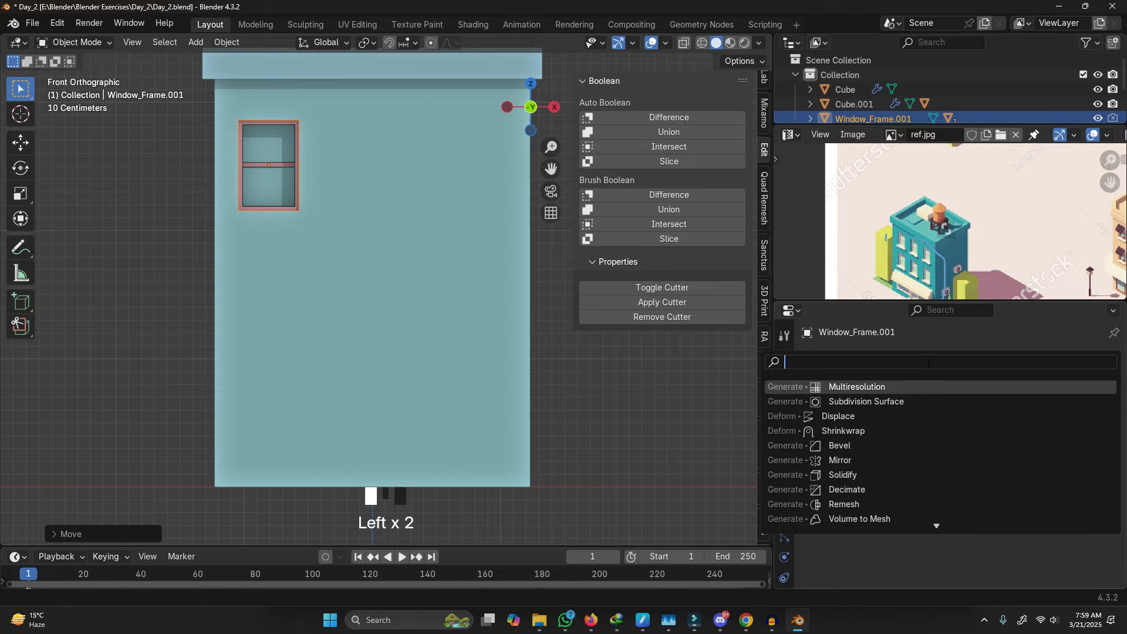
type("ara")
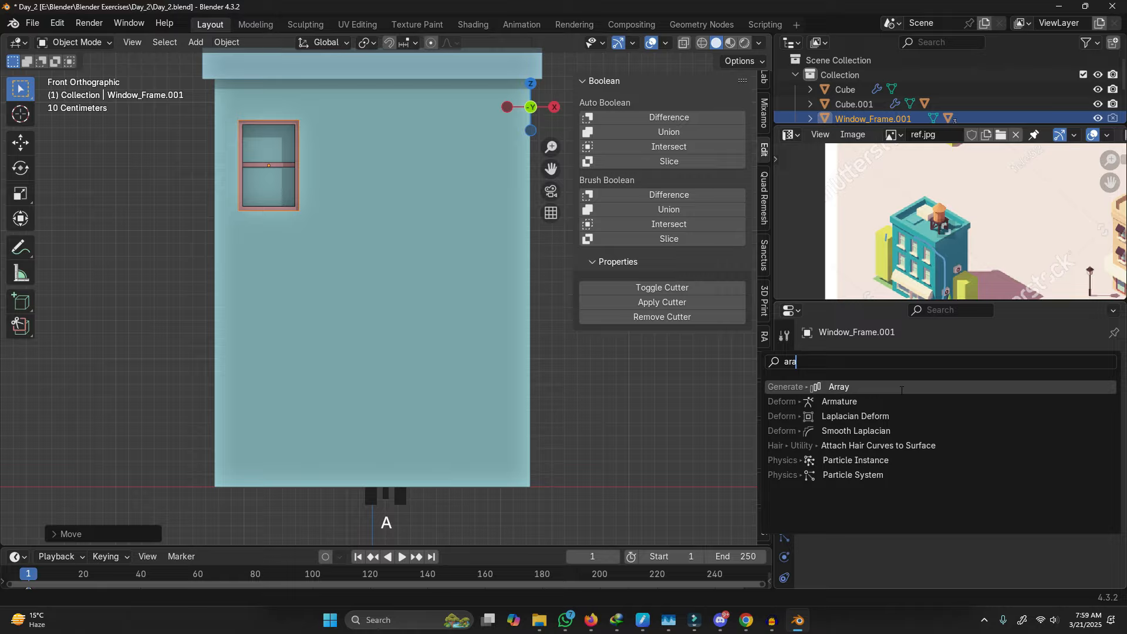
left_click(901, 390)
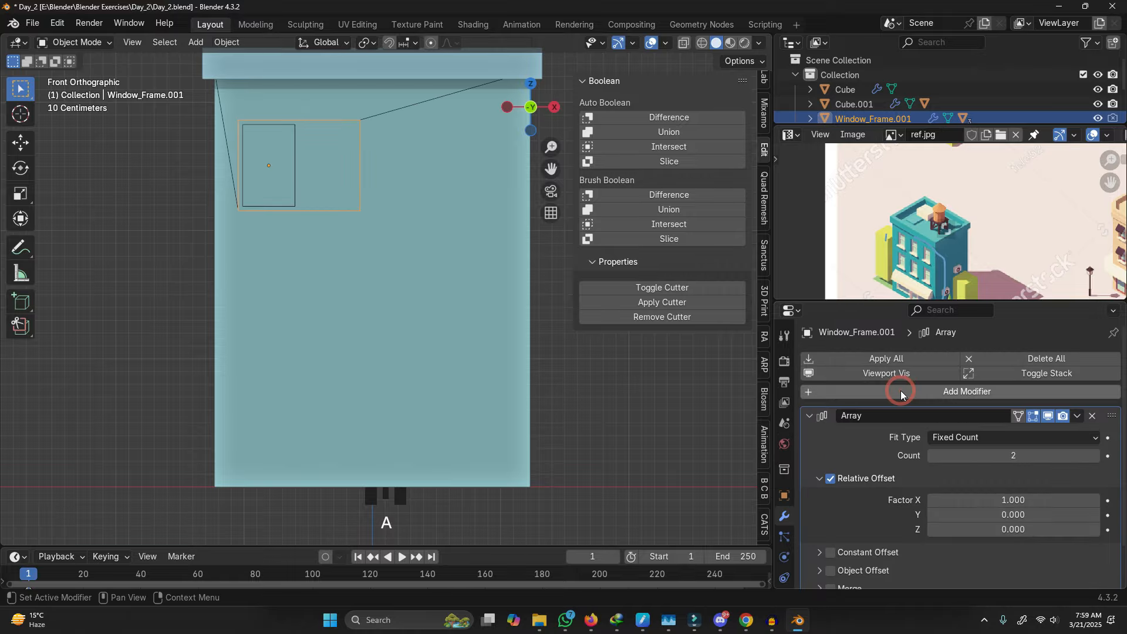
Step: Examine the arrayed window cutter at an angle in wireframe display
middle_click_drag(502, 337, 291, 70)
scroll(193, 241, "up", 2)
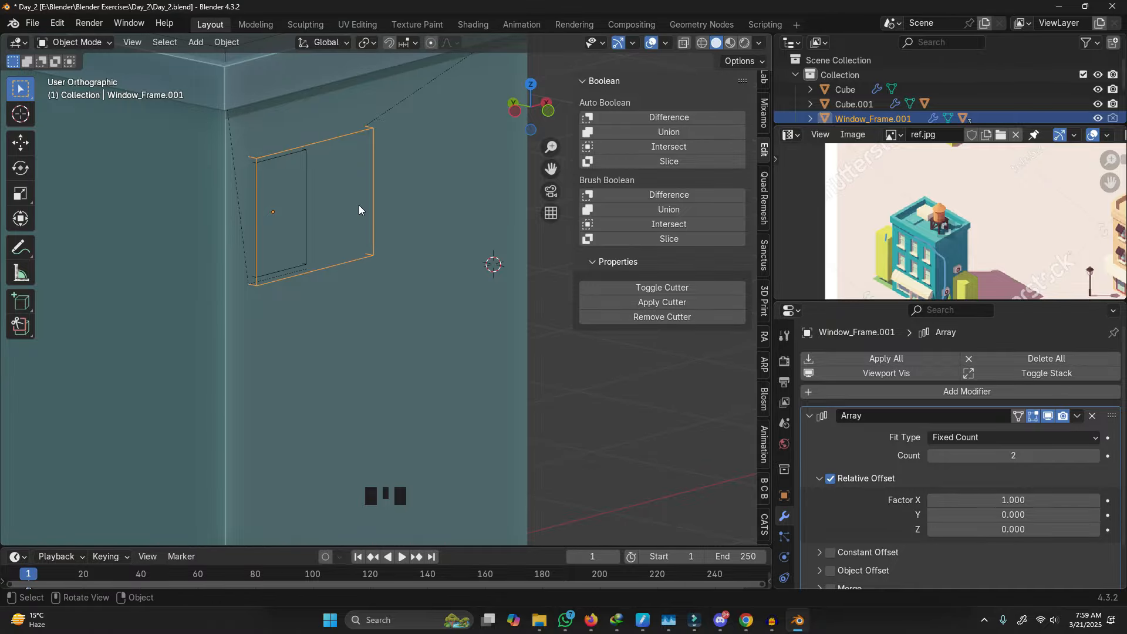
key("z")
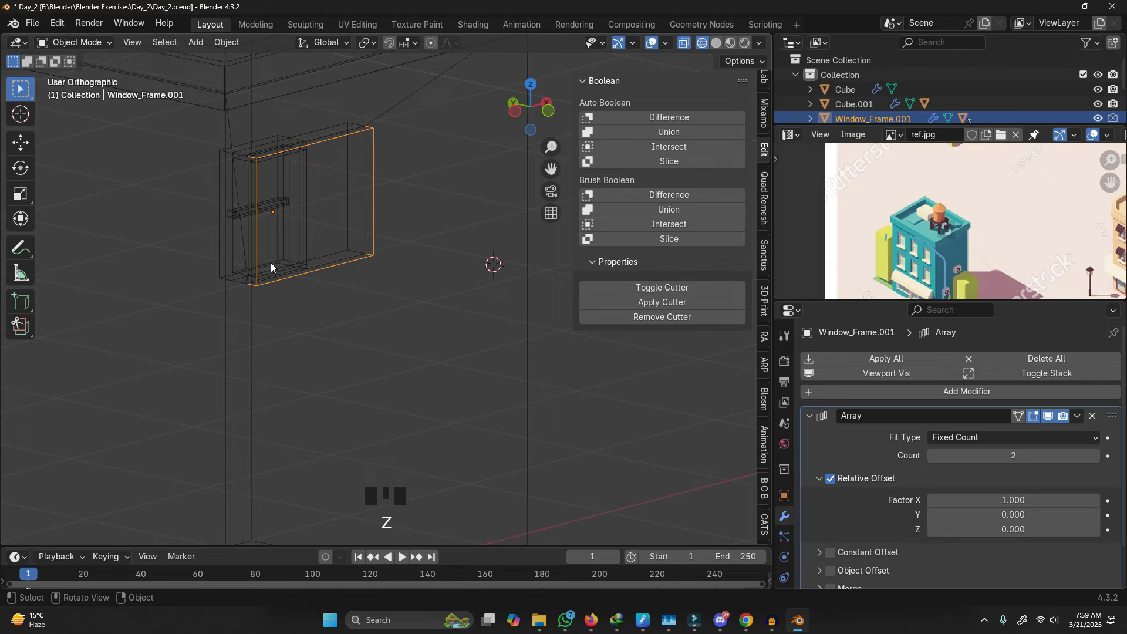
Step: Set the window cutter's Array to three copies with a relative X factor of 1.7, shown in solid display
key("z")
left_click_drag(1014, 500, 1037, 499)
left_click(1094, 456)
middle_click_drag(482, 411, 395, 382, "alt")
scroll(484, 255, "down", 2)
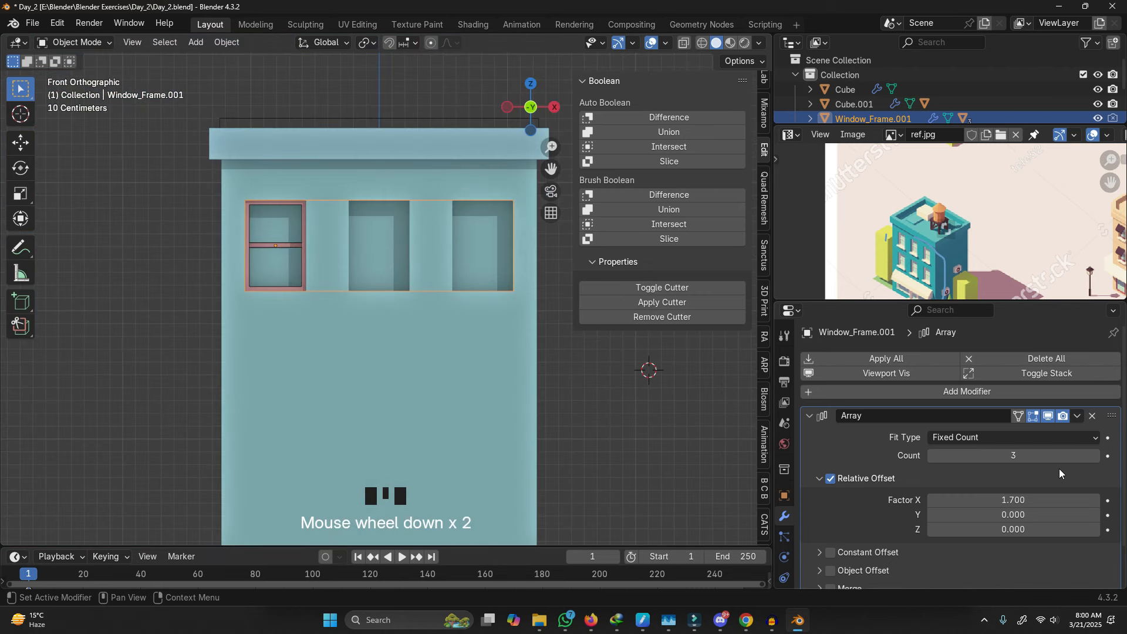
Step: Set the cutter Array's relative X factor to 1.590 and move the cutter with its window about 0.05 m along X
left_click_drag(1014, 500, 981, 500, "shift")
key("g")
key("x")
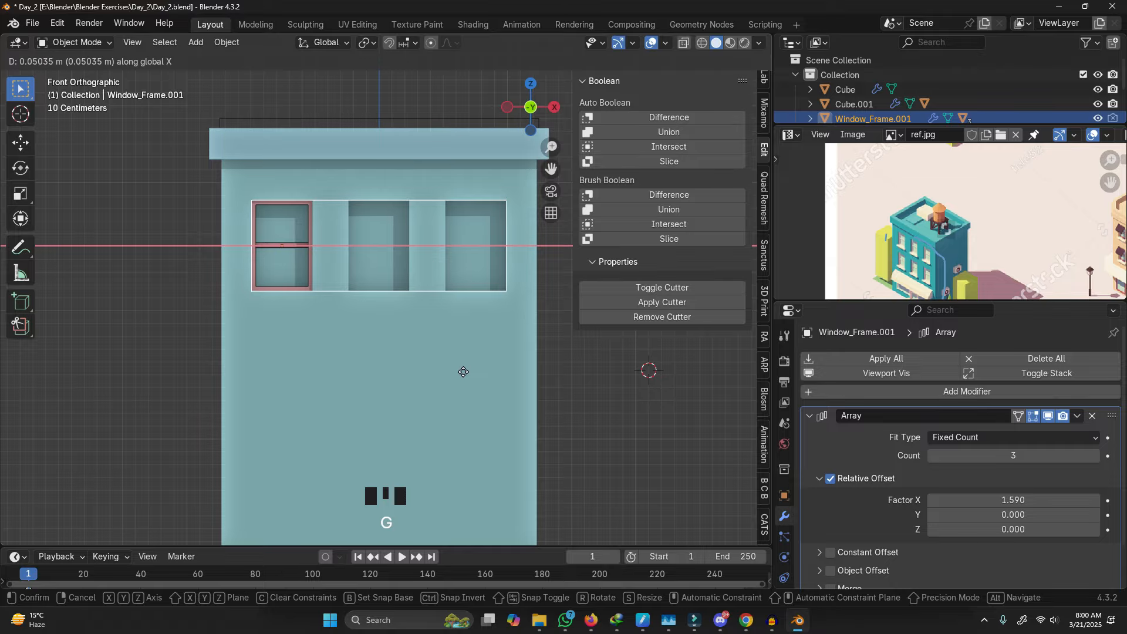
left_click(464, 372)
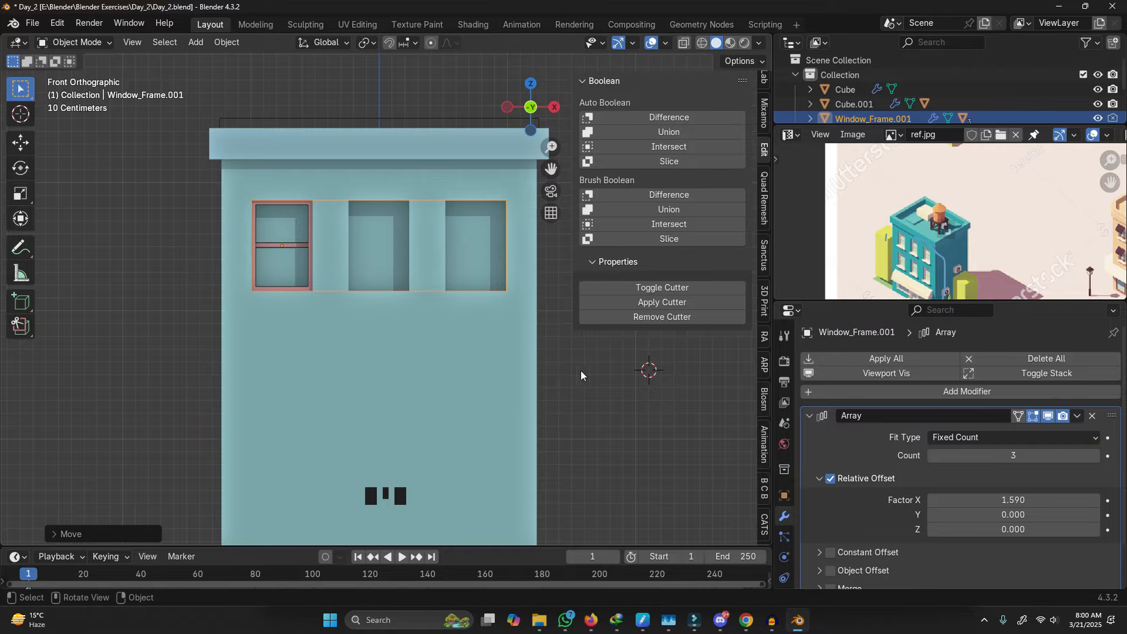
Step: Add an Array modifier to the Window_Frame object in the first opening
scroll(305, 235, "up", 3)
scroll(340, 287, "down", 1)
scroll(259, 235, "up", 3)
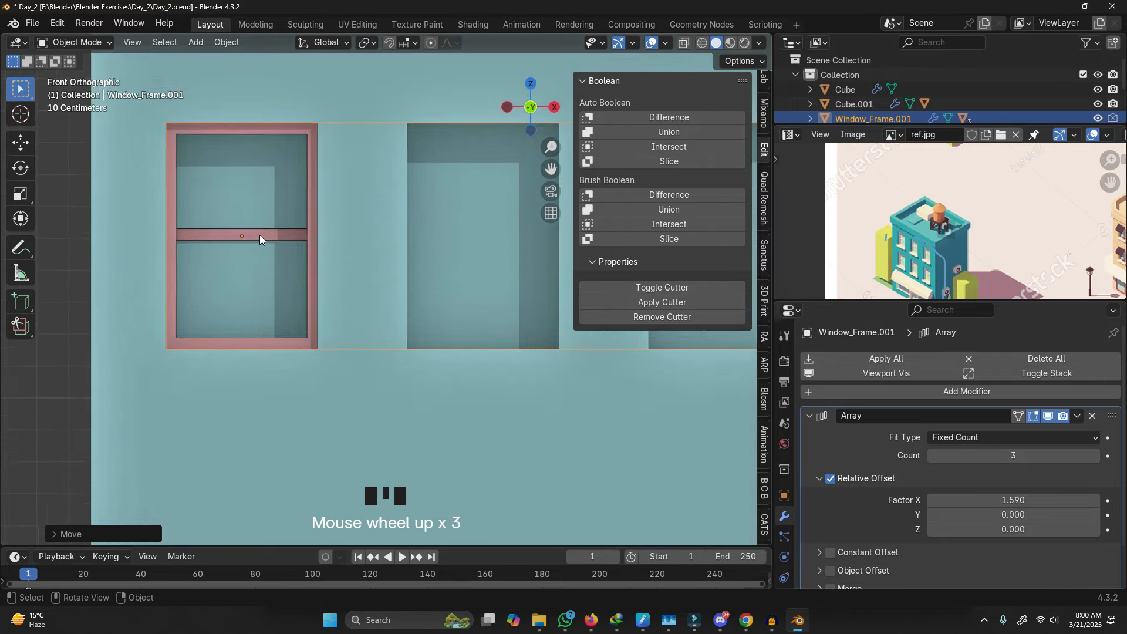
middle_click_drag(260, 235, 315, 294)
scroll(309, 287, "up", 2)
left_click(309, 288)
scroll(309, 289, "down", 4)
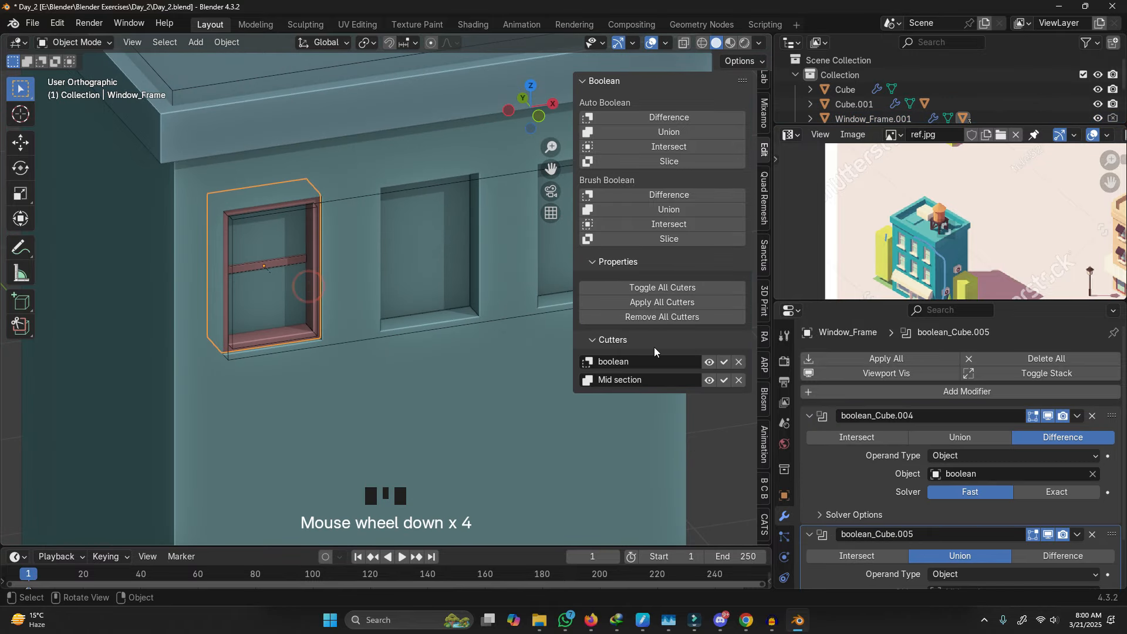
left_click(908, 390)
left_click(905, 392)
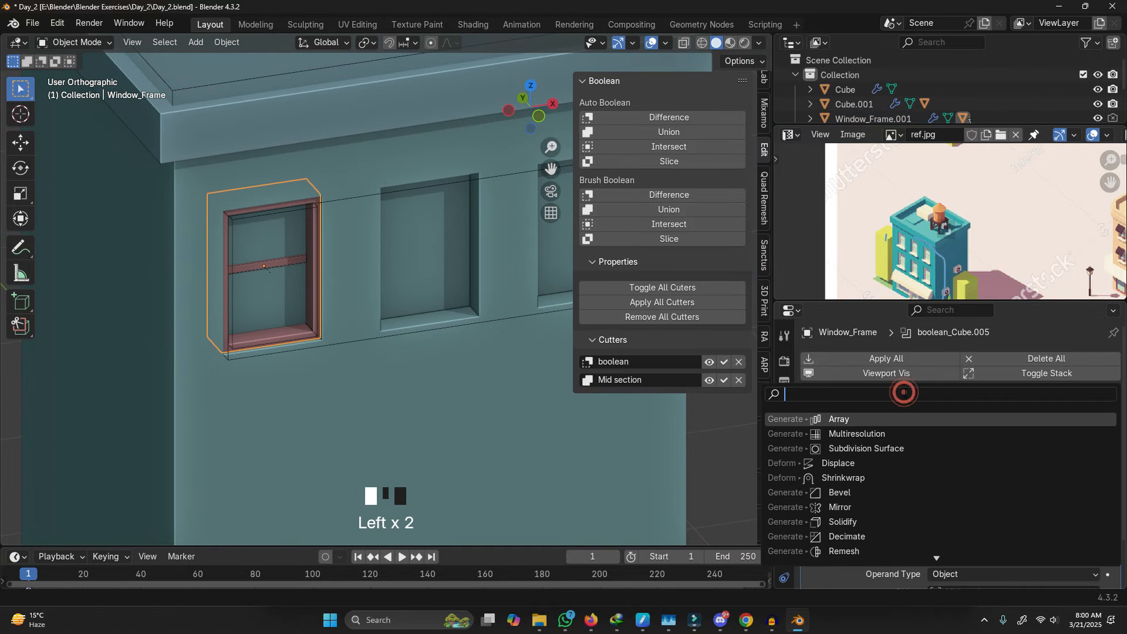
left_click(887, 419)
scroll(871, 415, "down", 11)
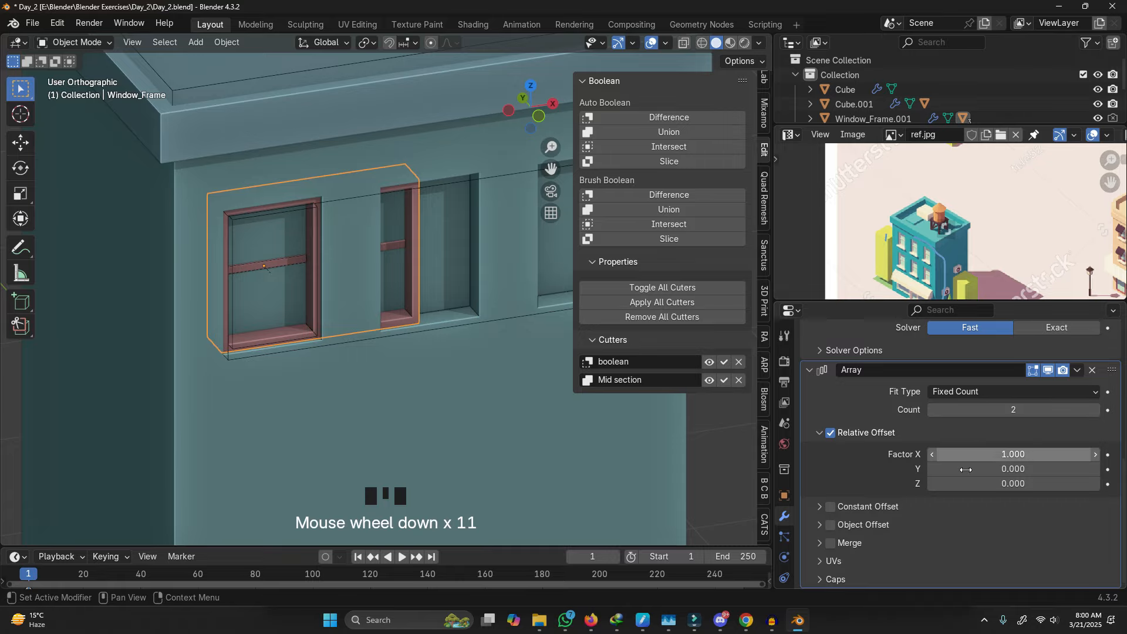
Step: Copy the relative X factor 1.590 from the cutter's Array into the Array of Window_Frame
left_click_drag(965, 455, 1004, 455)
key("ctrl+z")
left_click(476, 325)
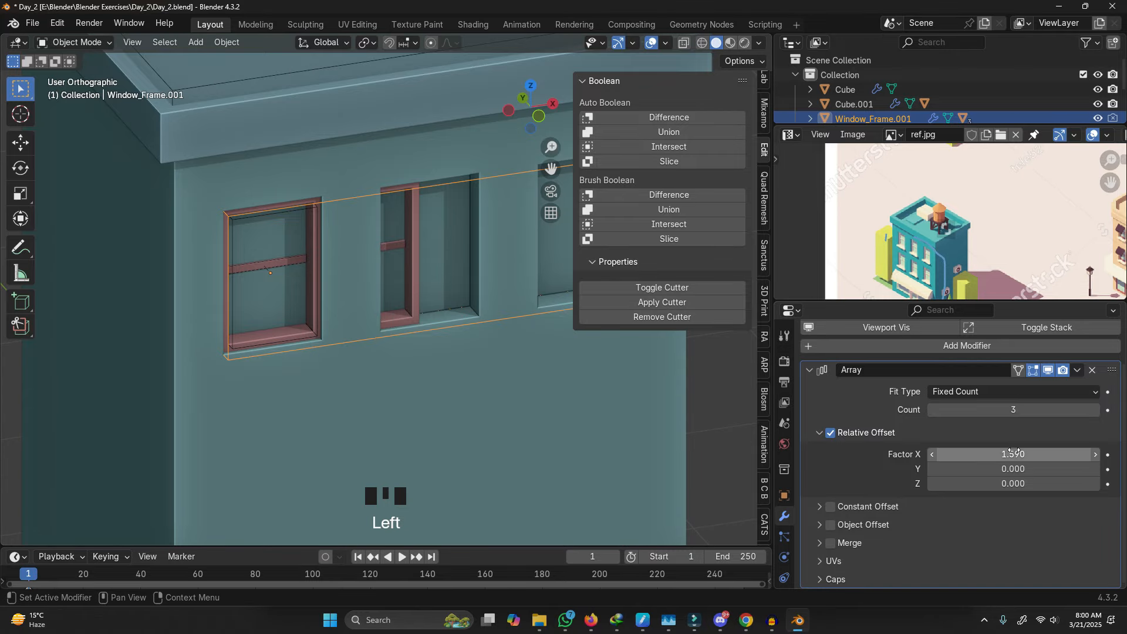
key("ctrl+c")
left_click(415, 235)
scroll(980, 482, "down", 16)
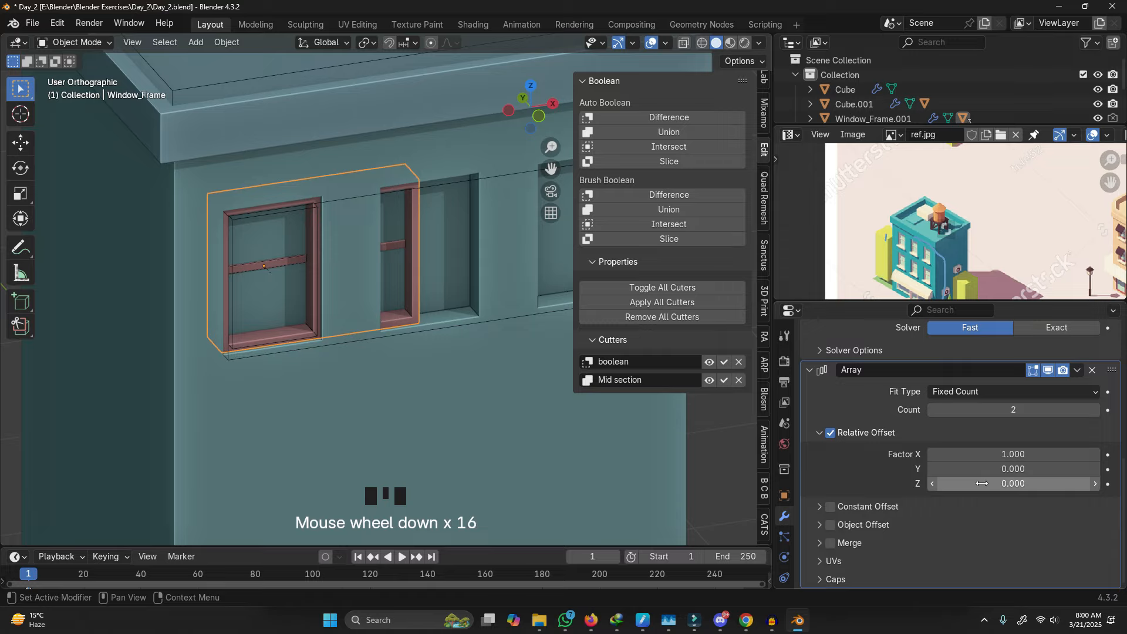
key("ctrl+v")
middle_click_drag(452, 321, 376, 367, "shift")
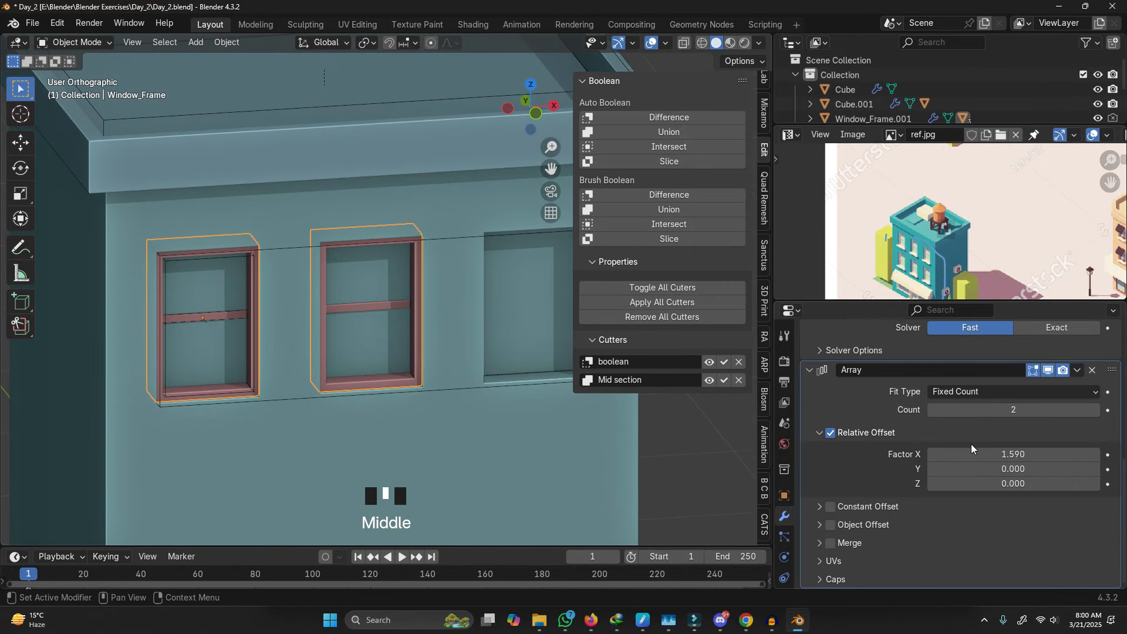
left_click_drag(987, 449, 998, 483)
key("ctrl+z")
key("ctrl+z")
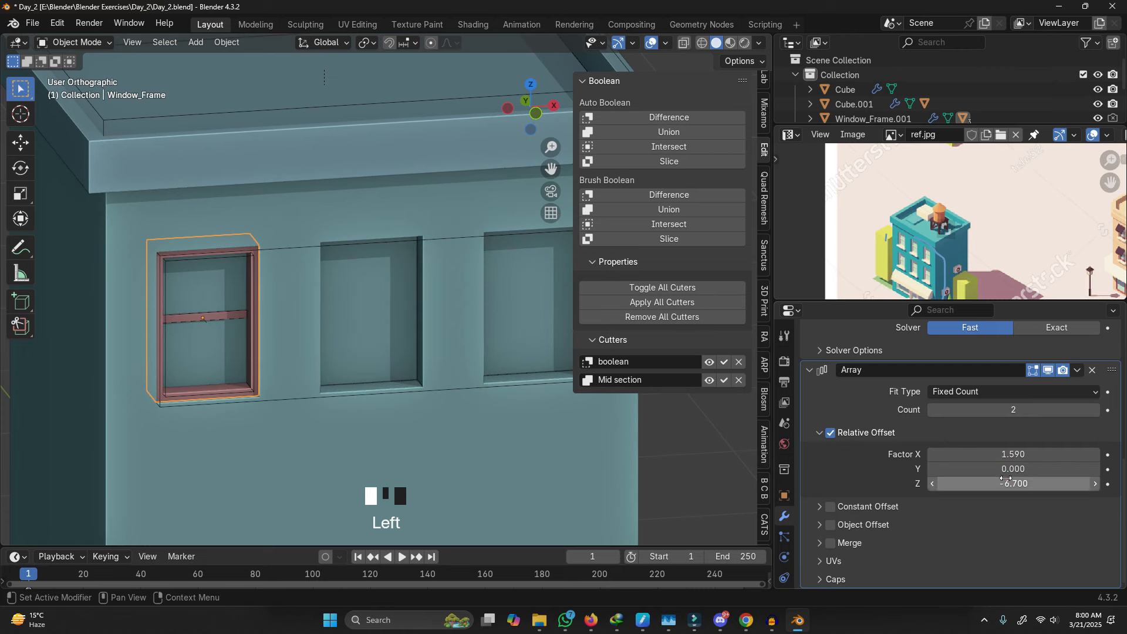
key("ctrl+z")
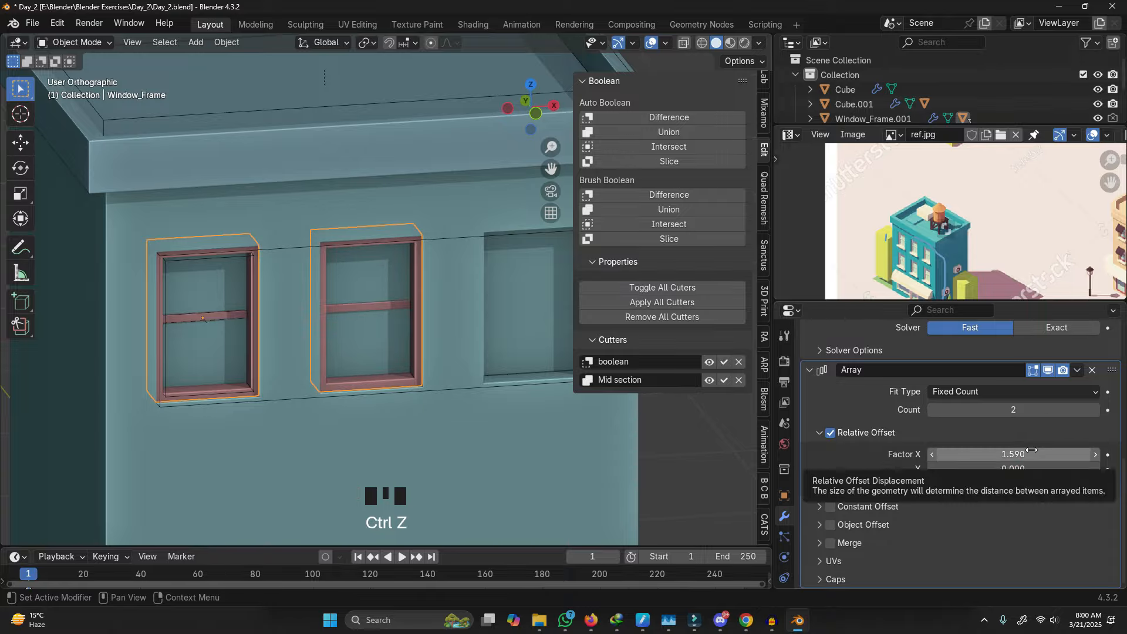
Step: Set the Window_Frame Array count to 3 and sketch freehand annotation marks below the window row
left_click(1096, 410)
scroll(484, 318, "down", 4)
middle_click_drag(435, 344, 425, 262)
key("d")
mouse_move(431, 227)
left_mouse_down()
mouse_move(429, 333)
mouse_move(474, 354)
left_mouse_up()
right_click_drag(473, 308, 451, 326)
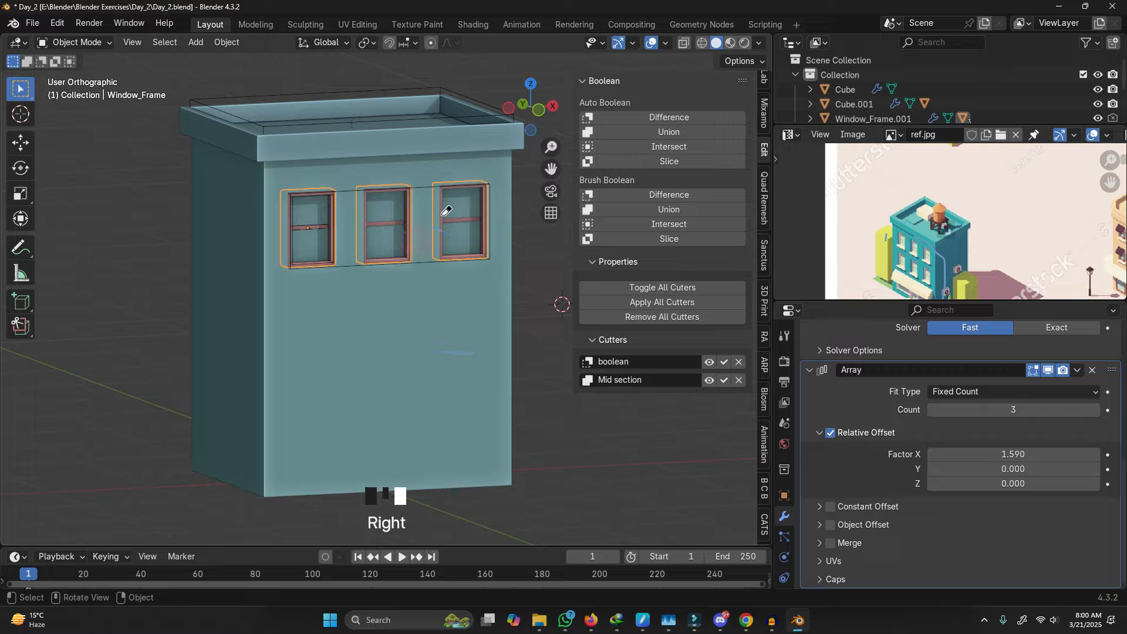
Step: Duplicate the Array modifier on the Window_Frame.001 cutter and set the copy's relative X factor to 0
left_click(428, 263)
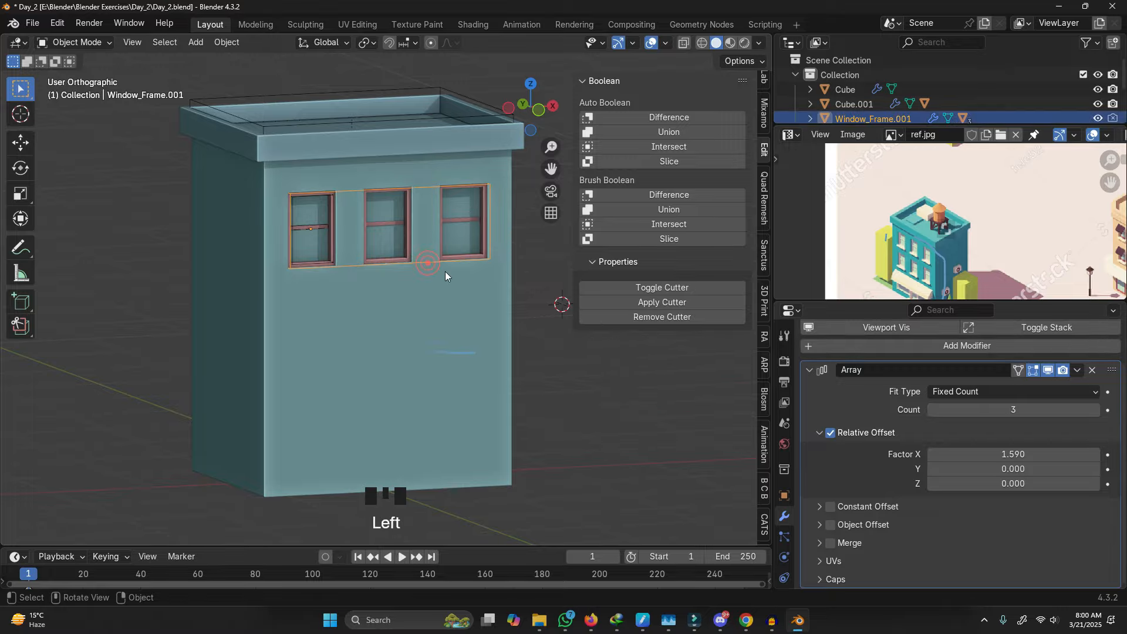
left_click(1079, 370)
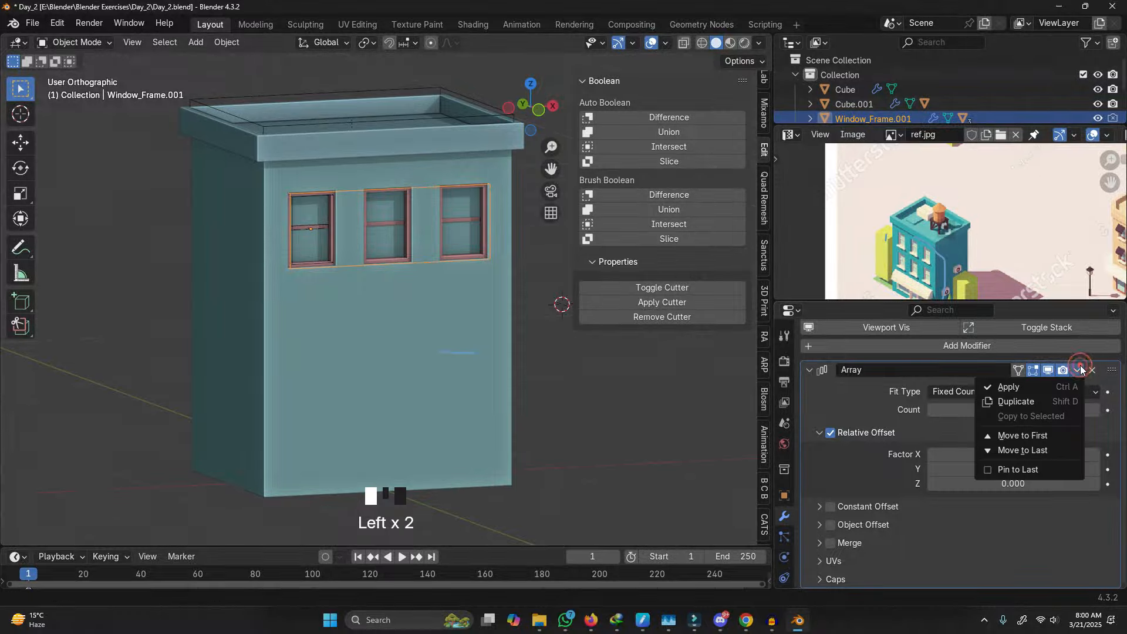
left_click(1026, 404)
scroll(1026, 405, "down", 6)
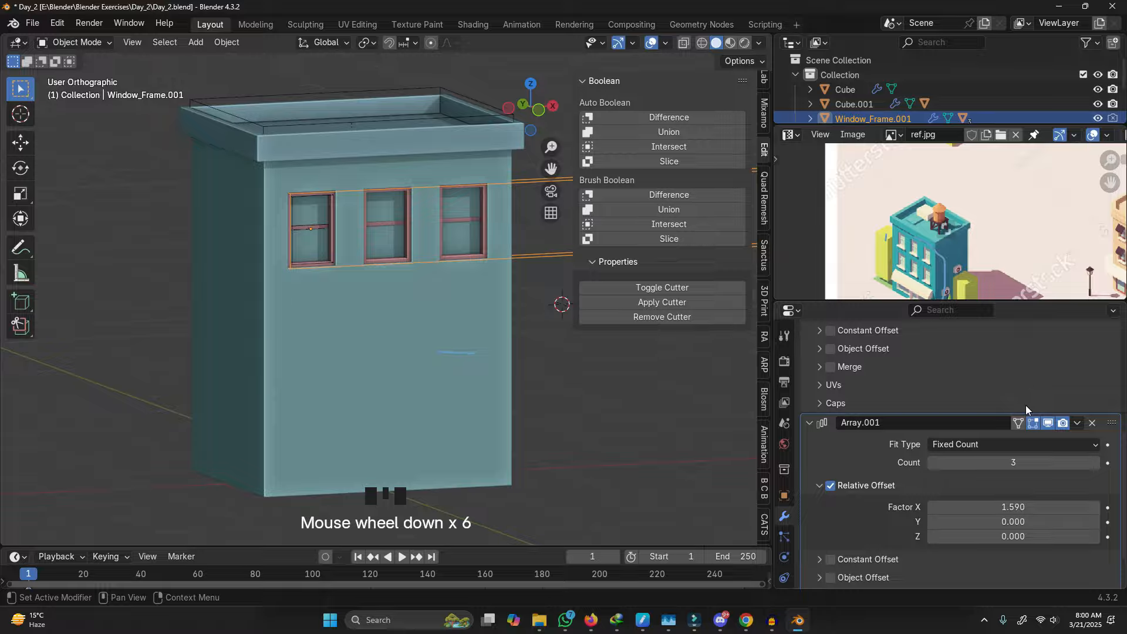
left_click(1001, 506)
type("0")
key("Return")
Step: Set the cutter's duplicated Array to count 2 and relative Z factor -1.4, and move the cutter slightly up the facade
left_click(999, 536)
left_click_drag(999, 536, 969, 537)
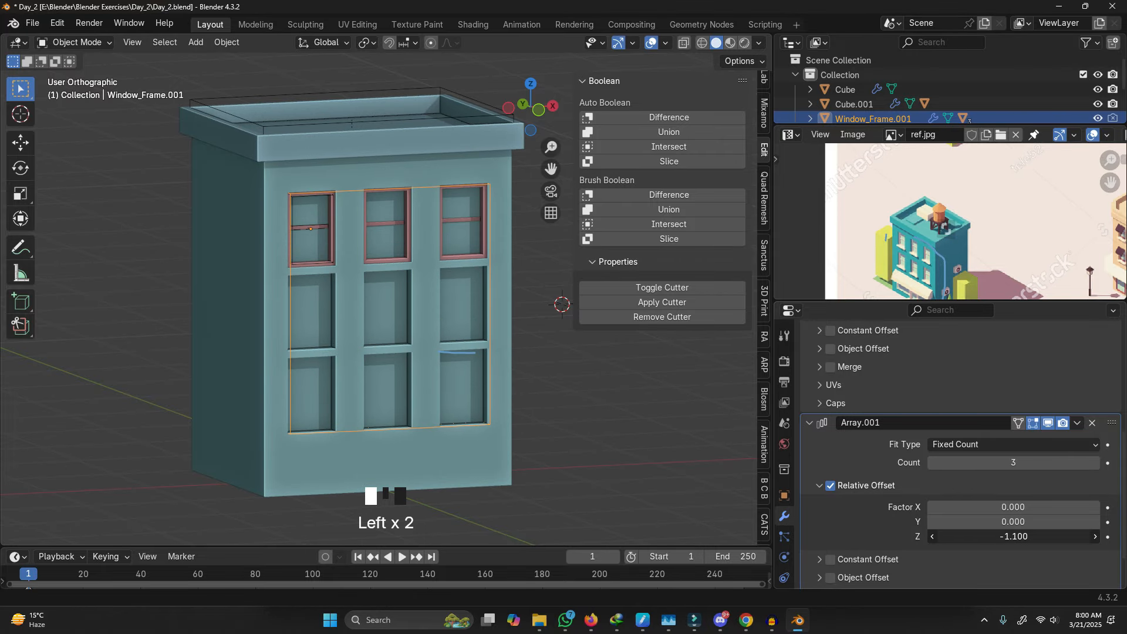
left_click(933, 463)
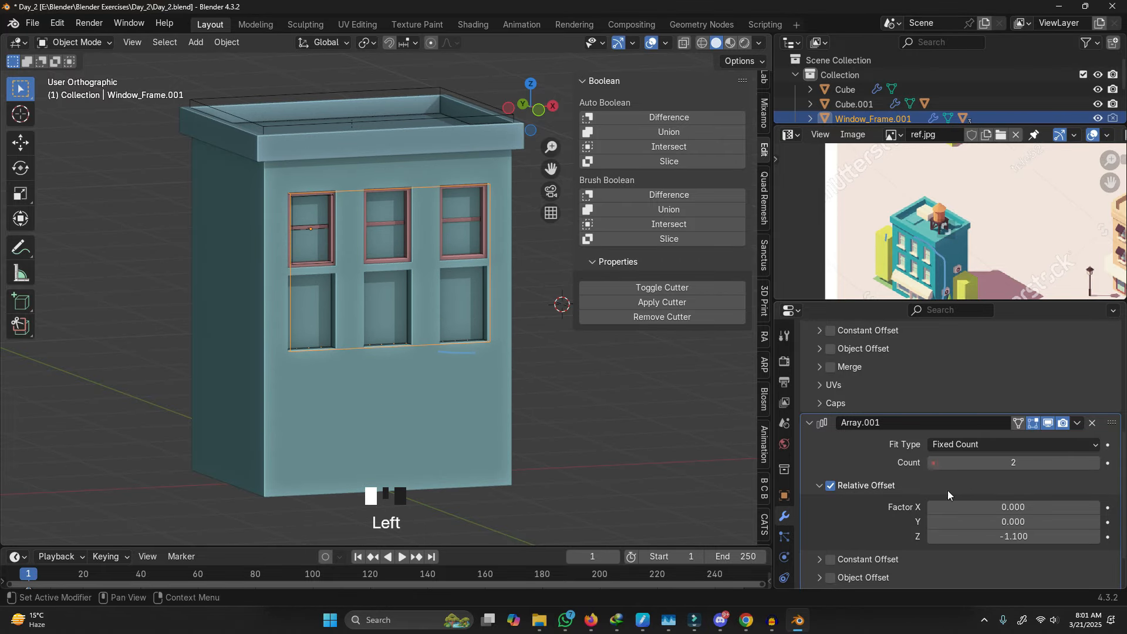
left_click_drag(999, 537, 982, 537)
key("g")
left_click(404, 353)
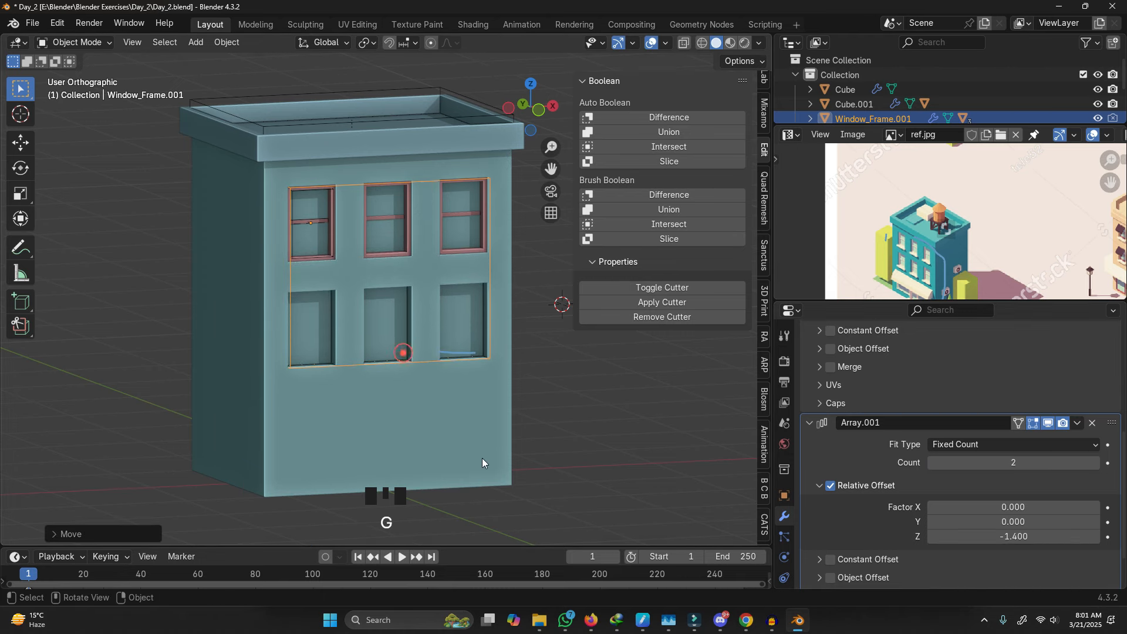
Step: Copy the Z factor from the cutter's second Array and add a second Array modifier to Window_Frame
scroll(941, 507, "up", 5)
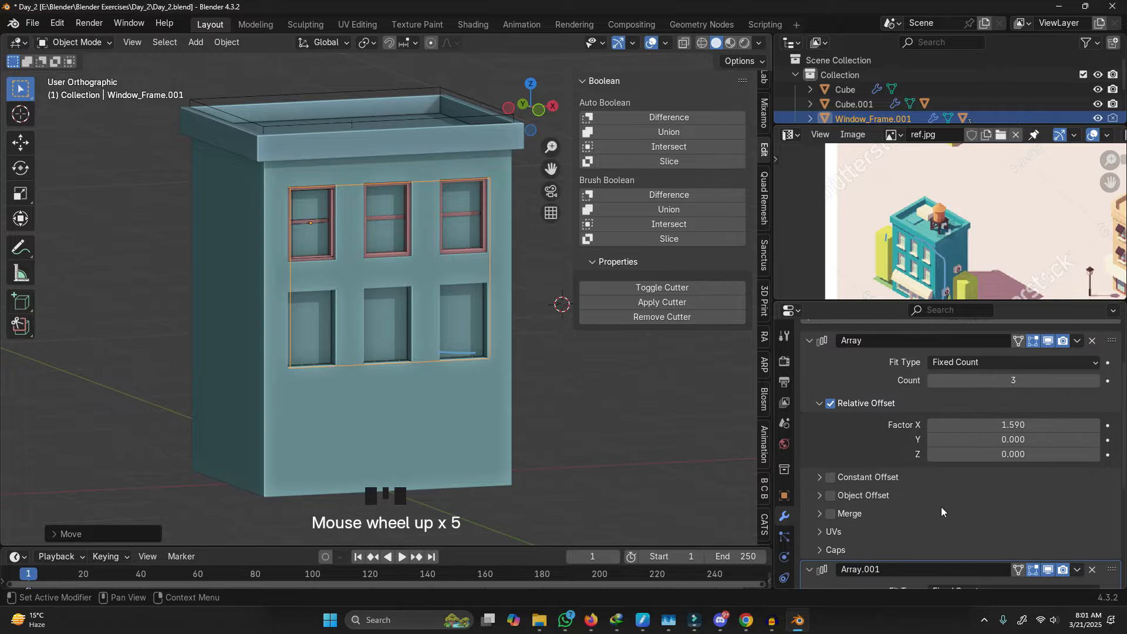
scroll(984, 491, "down", 7)
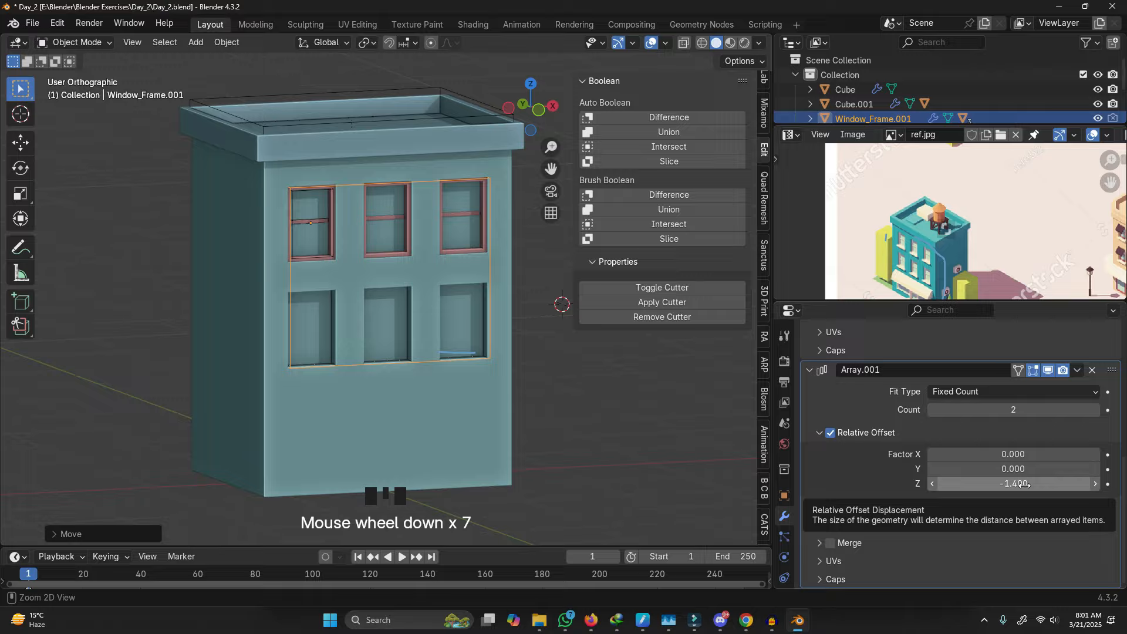
key("ctrl+c")
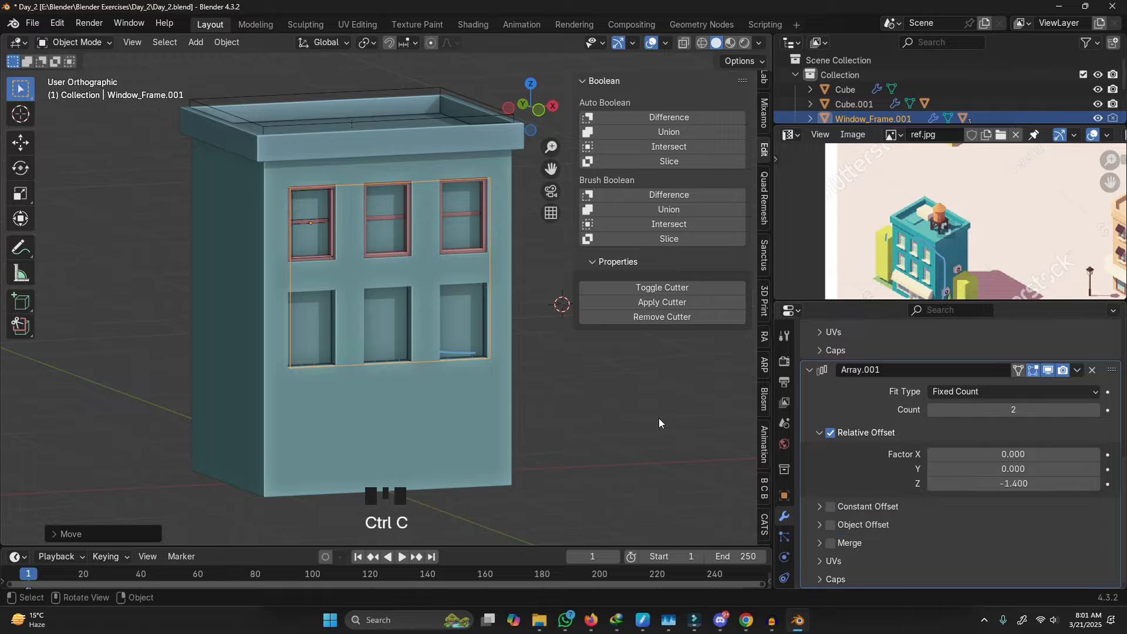
left_click(327, 258)
scroll(328, 255, "up", 7)
scroll(347, 230, "down", 4)
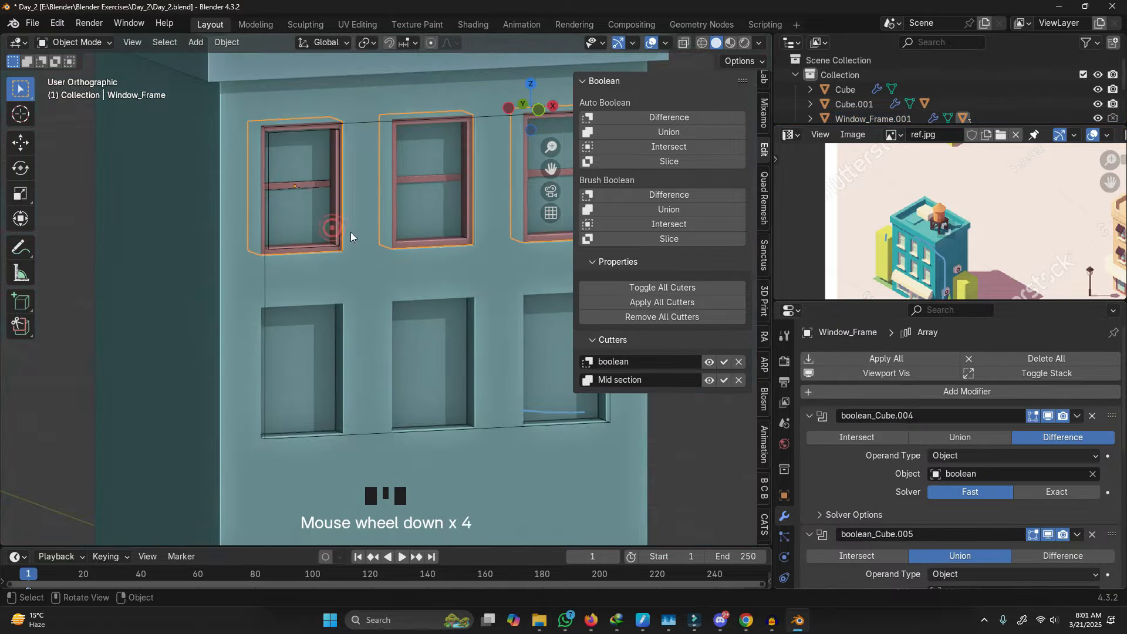
left_click(809, 416)
left_click(810, 432)
left_click(865, 388)
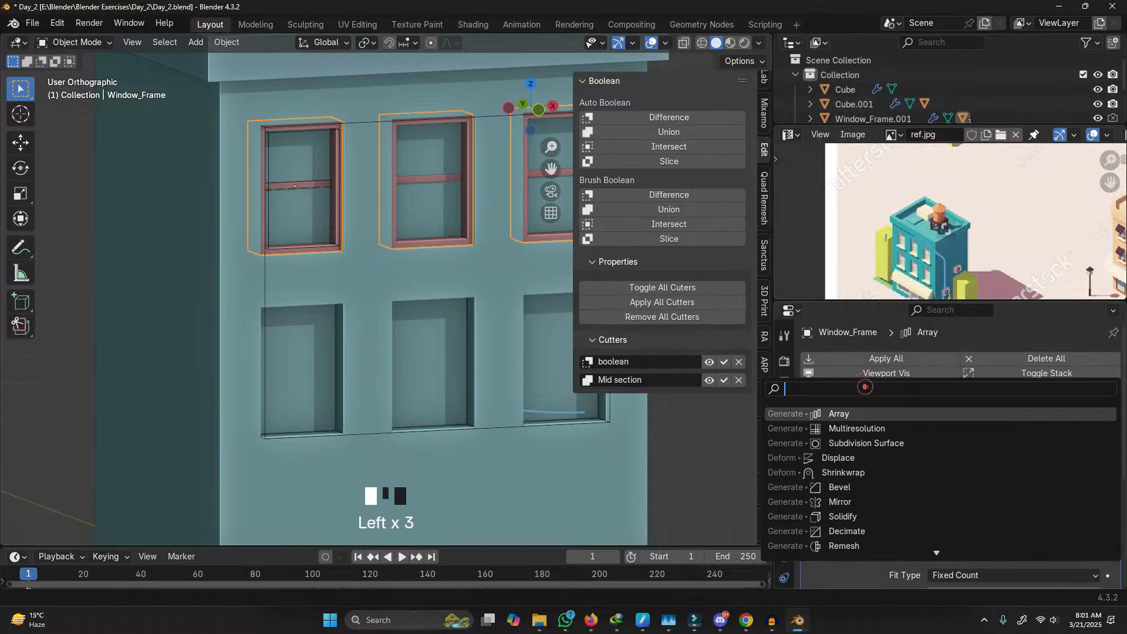
left_click(869, 413)
scroll(904, 478, "down", 10)
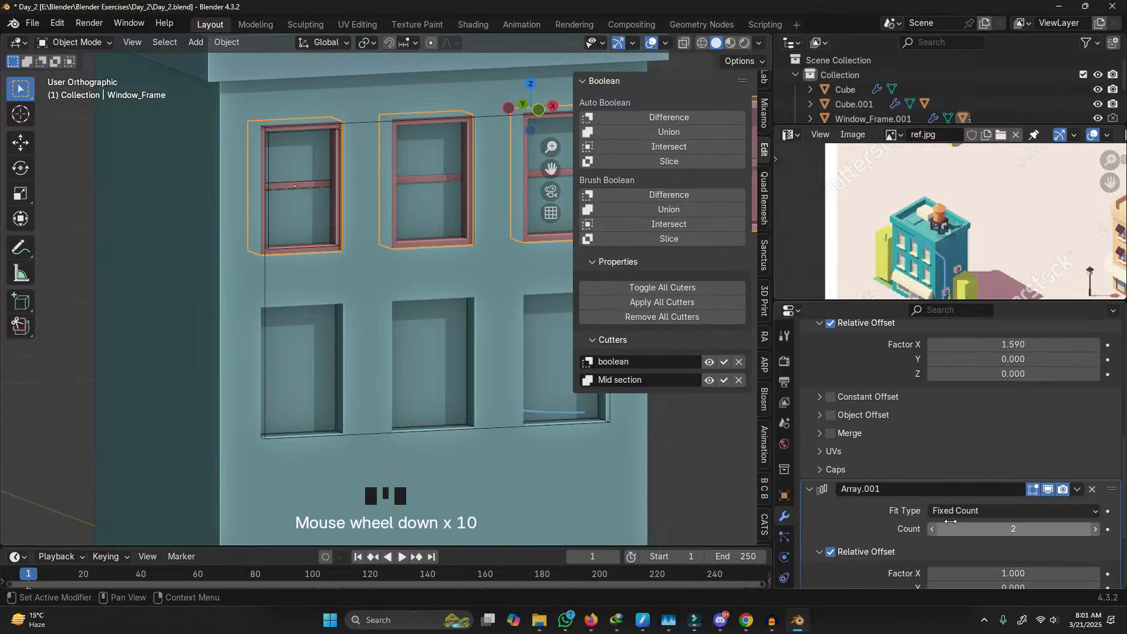
scroll(951, 521, "down", 5)
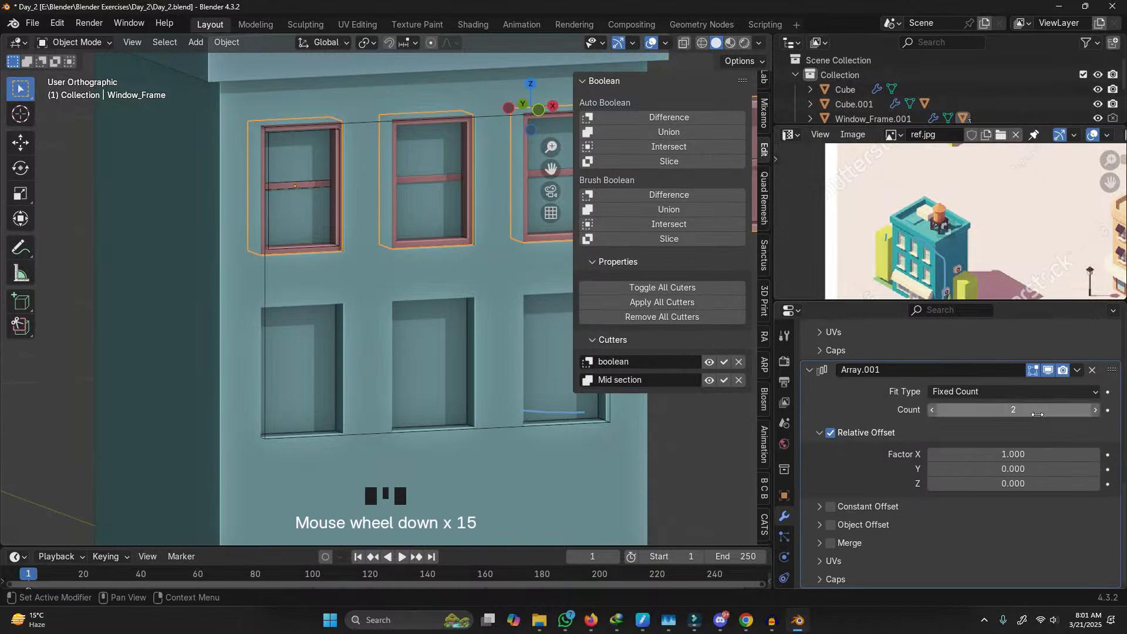
Step: Set the relative offset of the second Window_Frame Array to X 0 and Z -1.4, and deselect the window
left_click(1034, 454)
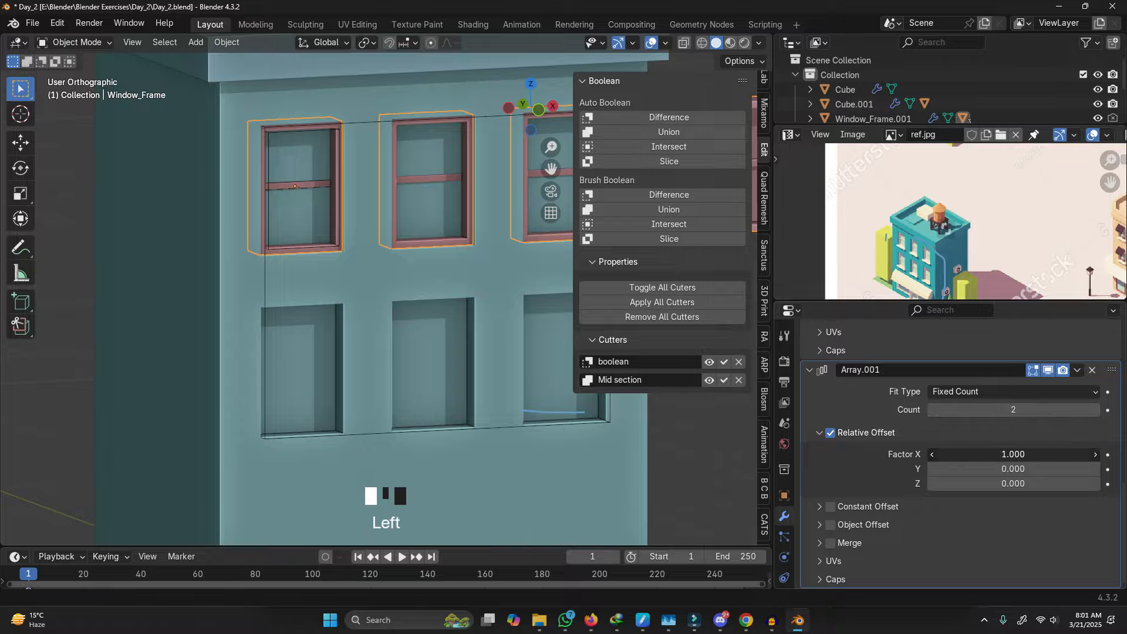
type("0")
key("Return")
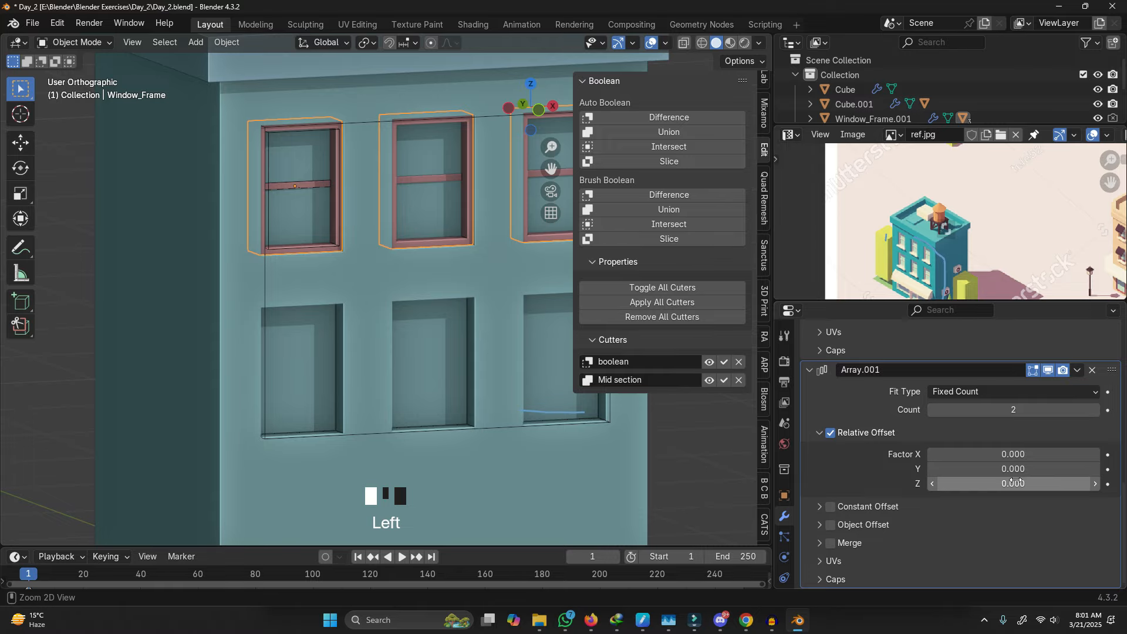
type("-1.400")
scroll(567, 418, "down", 2)
middle_click_drag(613, 455, 498, 424, "shift")
left_click(591, 427)
right_click(591, 426)
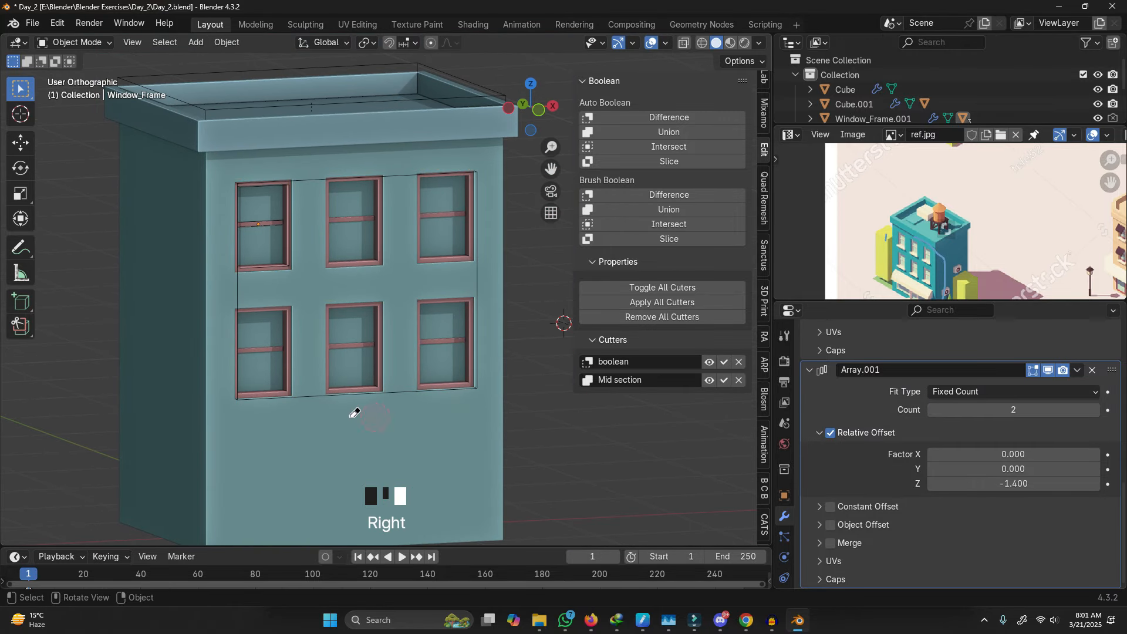
Step: Examine the facade below the windows and compare it with the awning and shopfront in ref.jpg
key("d")
middle_click_drag(524, 449, 597, 478)
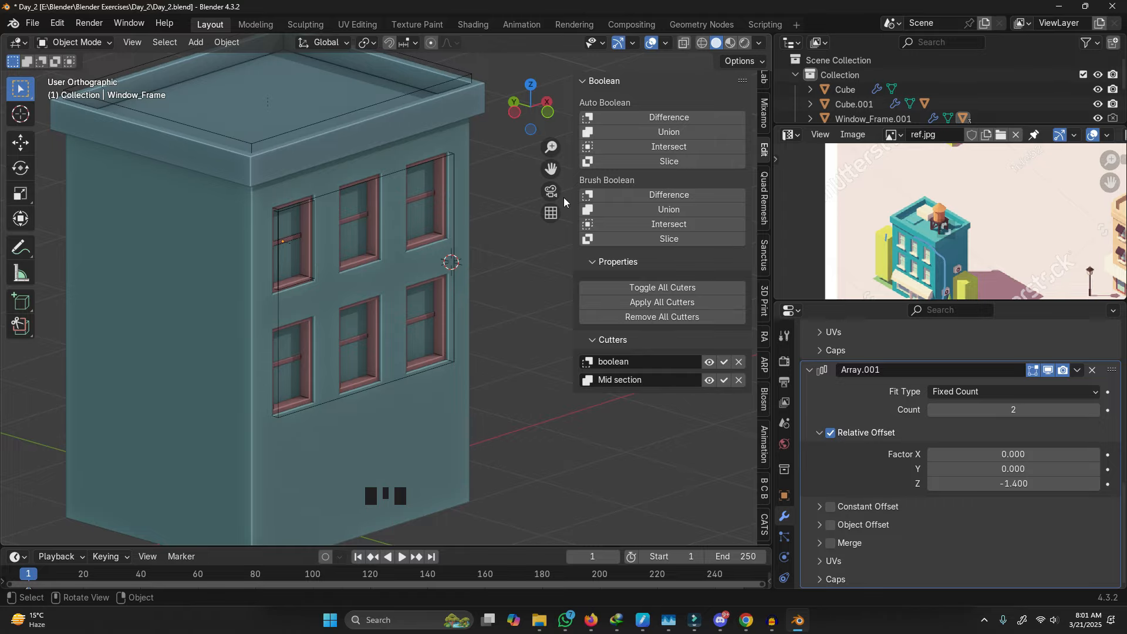
middle_click_drag(374, 445, 382, 329, "shift")
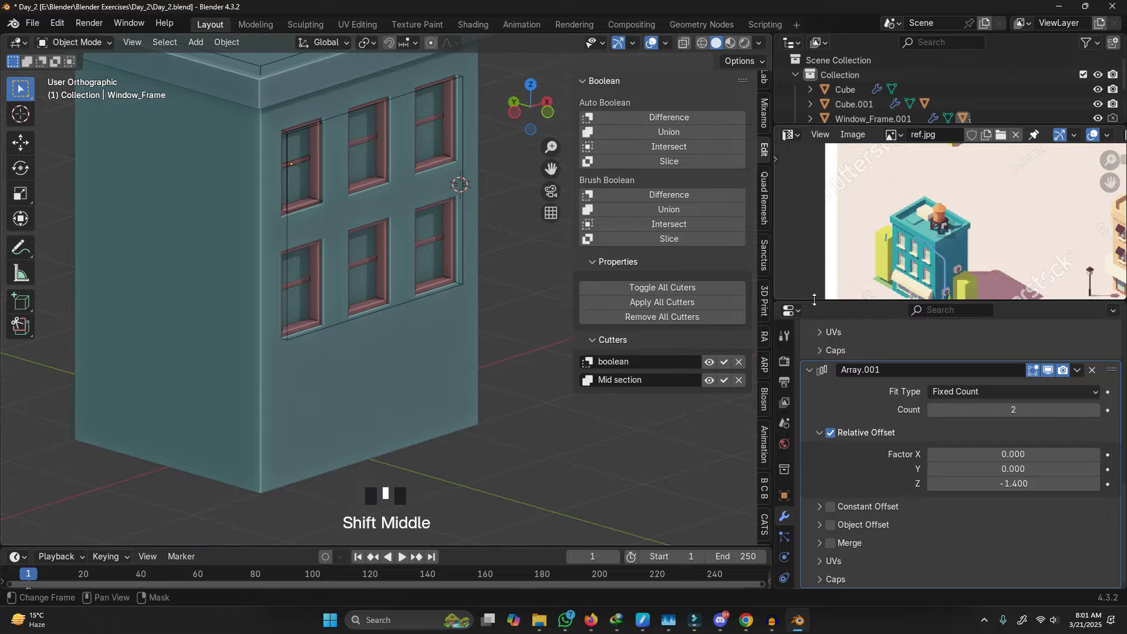
scroll(903, 248, "up", 5)
middle_click_drag(445, 373, 449, 423, "shift")
middle_click_drag(947, 189, 914, 273)
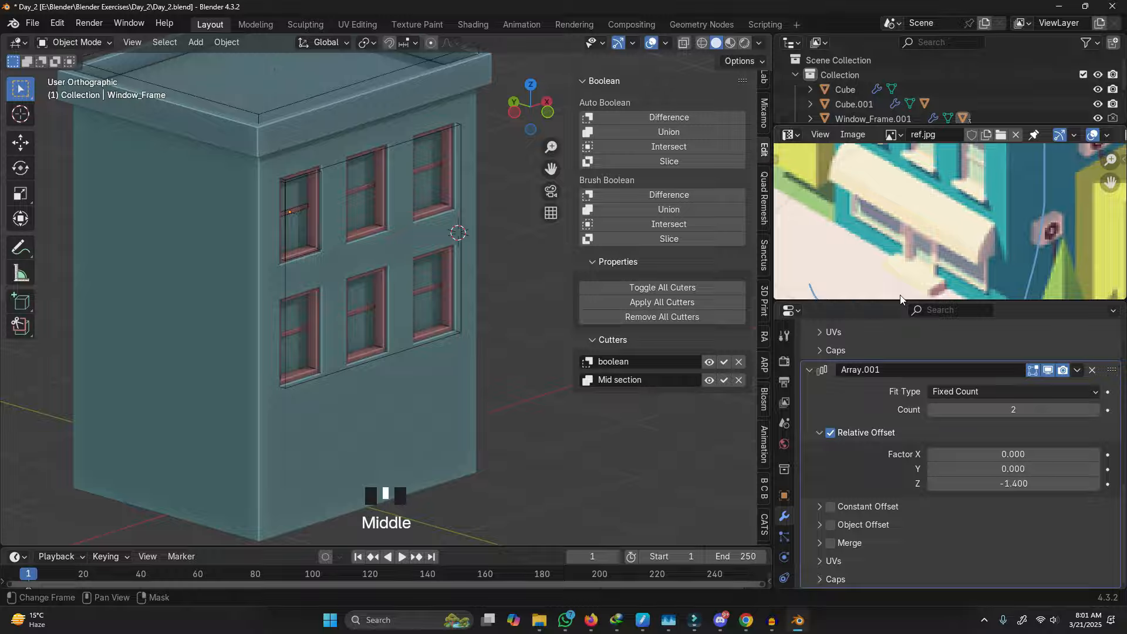
Step: Enlarge the reference image area and add annotation marks around the ground-floor shop windows below the awning
left_click_drag(901, 301, 902, 370)
mouse_move(853, 211)
left_mouse_down()
mouse_move(903, 274)
mouse_move(820, 227)
left_mouse_up()
right_click_drag(869, 230, 852, 236)
right_click_drag(833, 287, 893, 239)
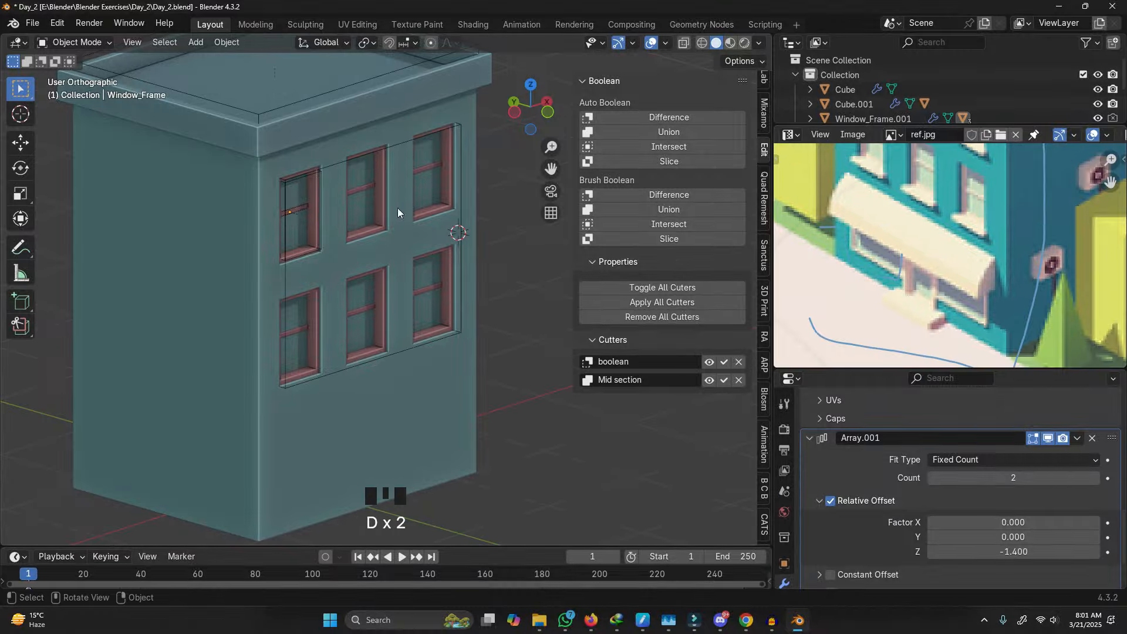
scroll(306, 230, "up", 2)
left_click(313, 255)
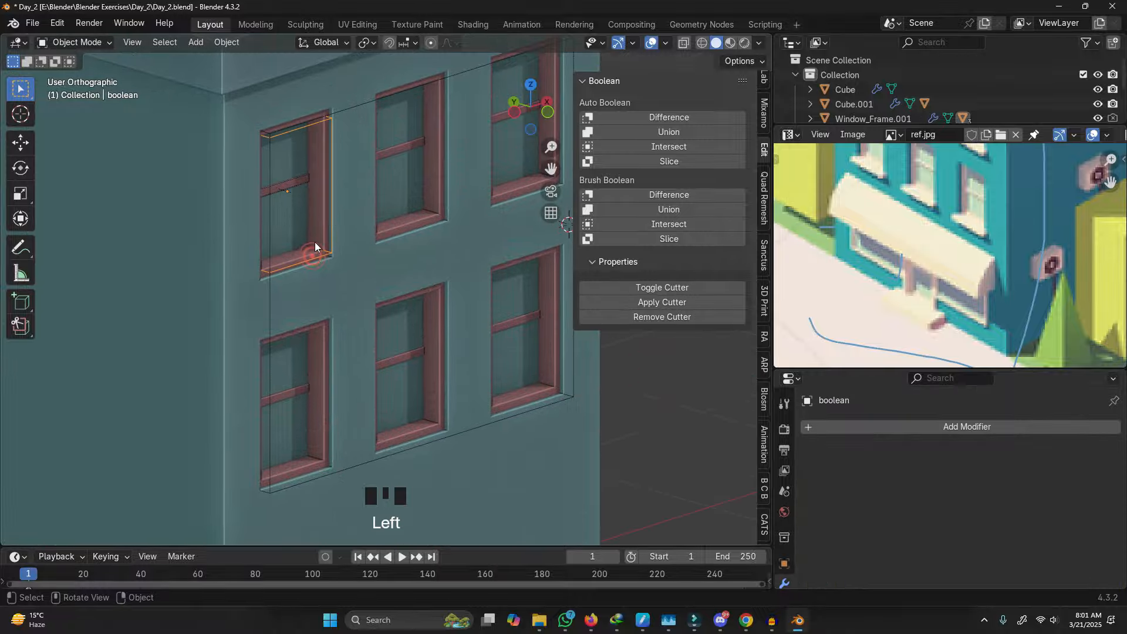
key("g")
right_click(356, 239)
Step: Duplicate Window_Frame.001 with its whole hierarchy and move the copy straight down along Z, below the lower window row
left_click(882, 118)
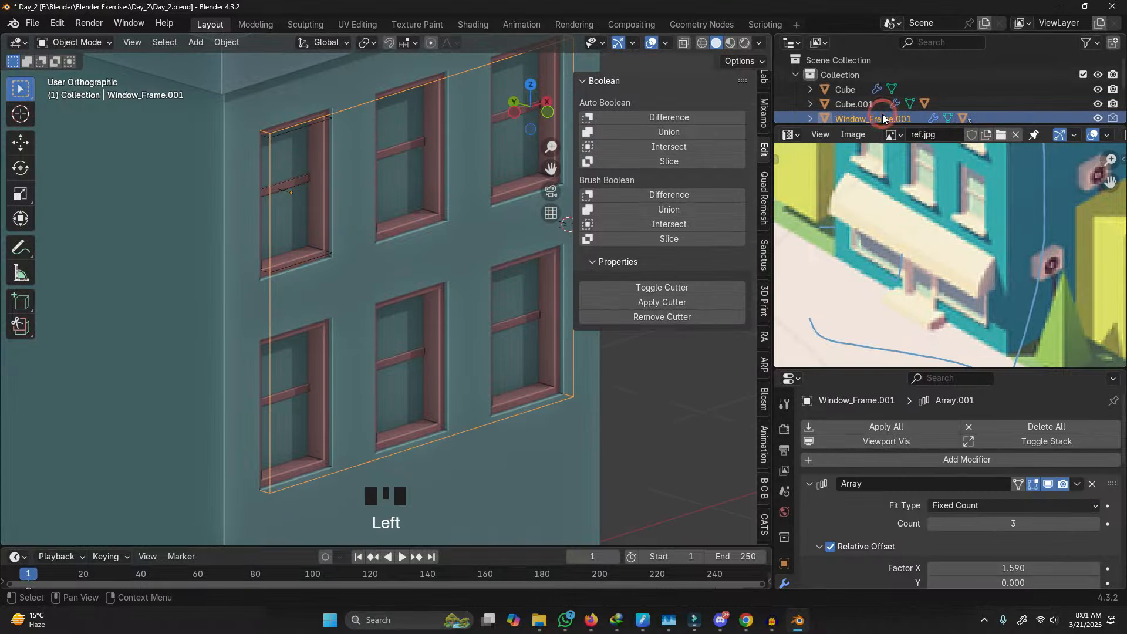
right_click(883, 113)
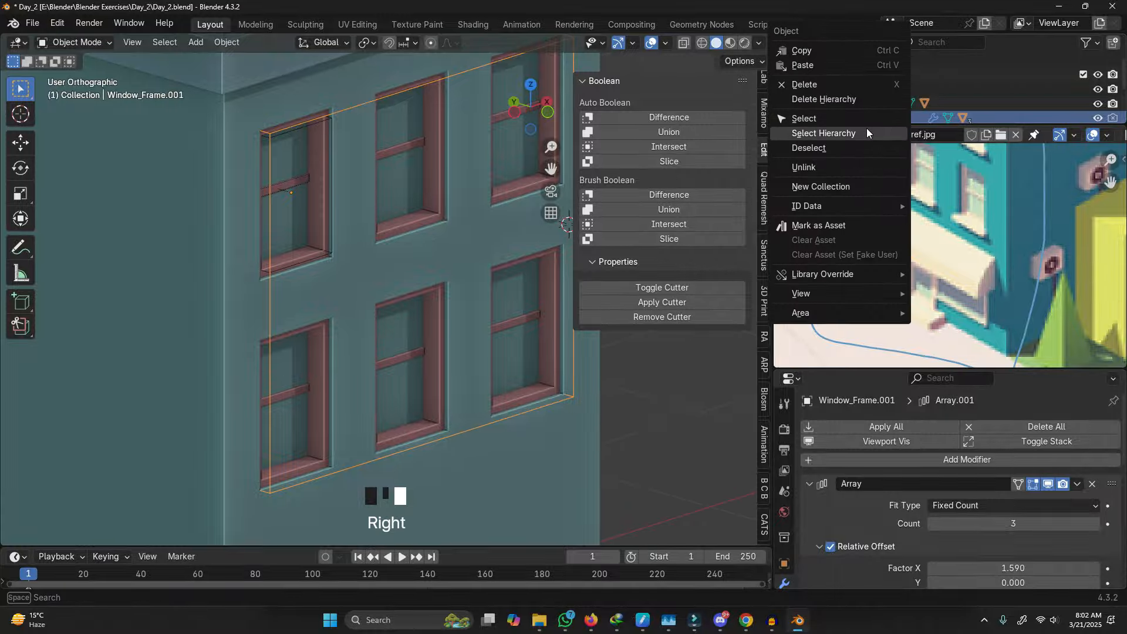
left_click(867, 133)
middle_click_drag(405, 281, 376, 213, "shift")
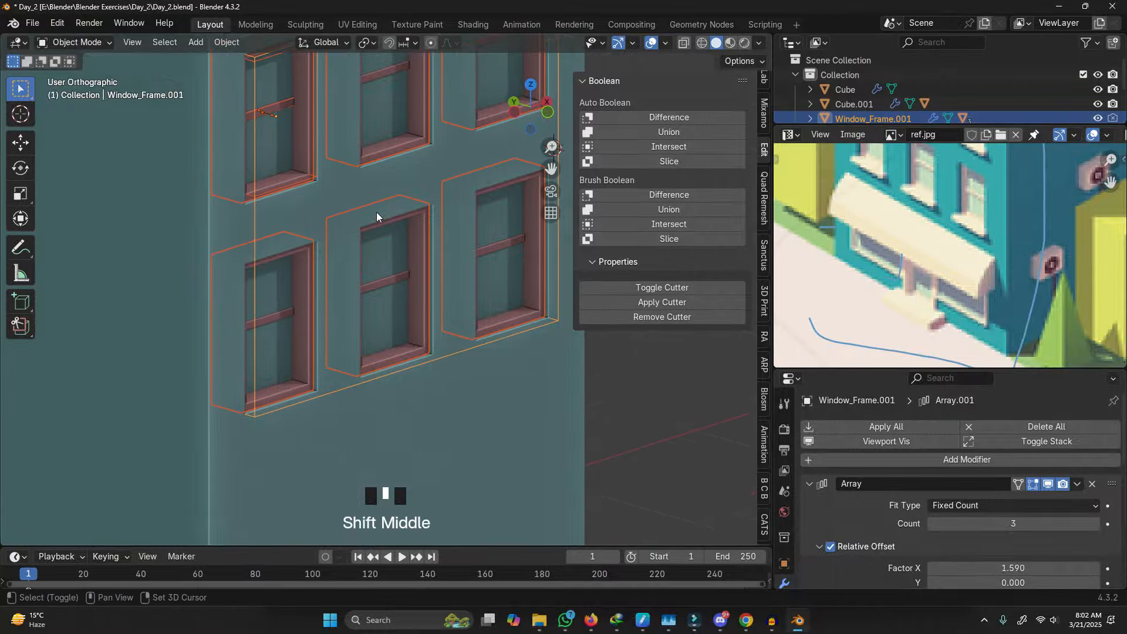
key("shift+d")
right_click(377, 216)
key("g")
key("z")
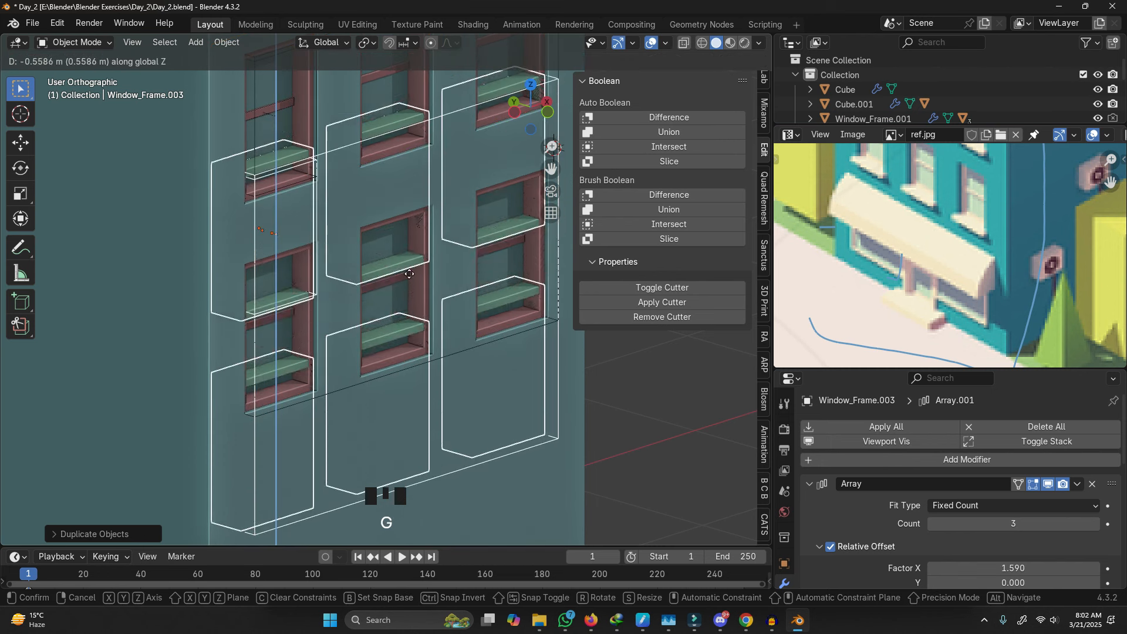
left_click(377, 417)
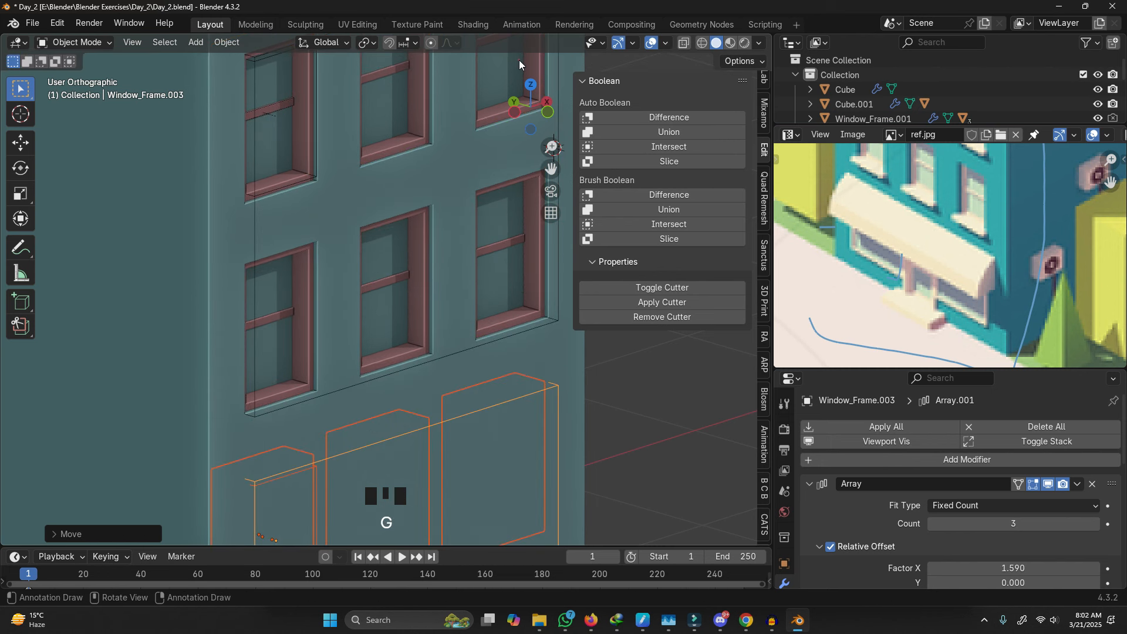
Step: Remove both Array modifiers from the duplicated cutter box Window_Frame.003
middle_click_drag(377, 418, 390, 231, "shift")
key("z")
key("z")
middle_click_drag(557, 440, 529, 358, "shift")
left_click(530, 358)
scroll(1051, 487, "down", 10)
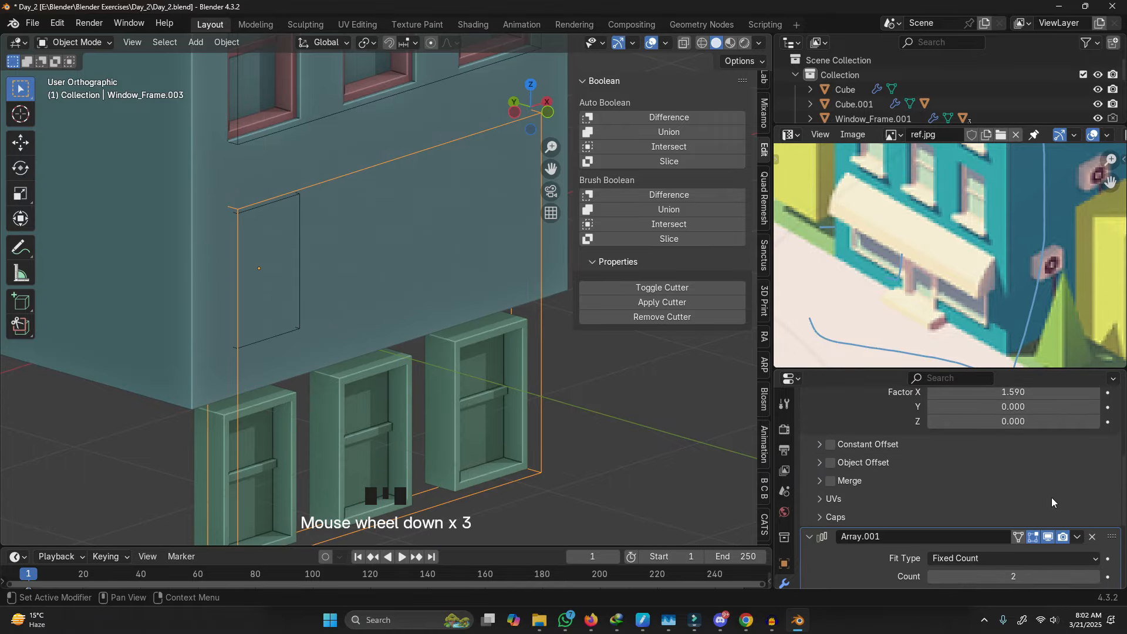
left_click(1093, 478)
scroll(1083, 480, "up", 4)
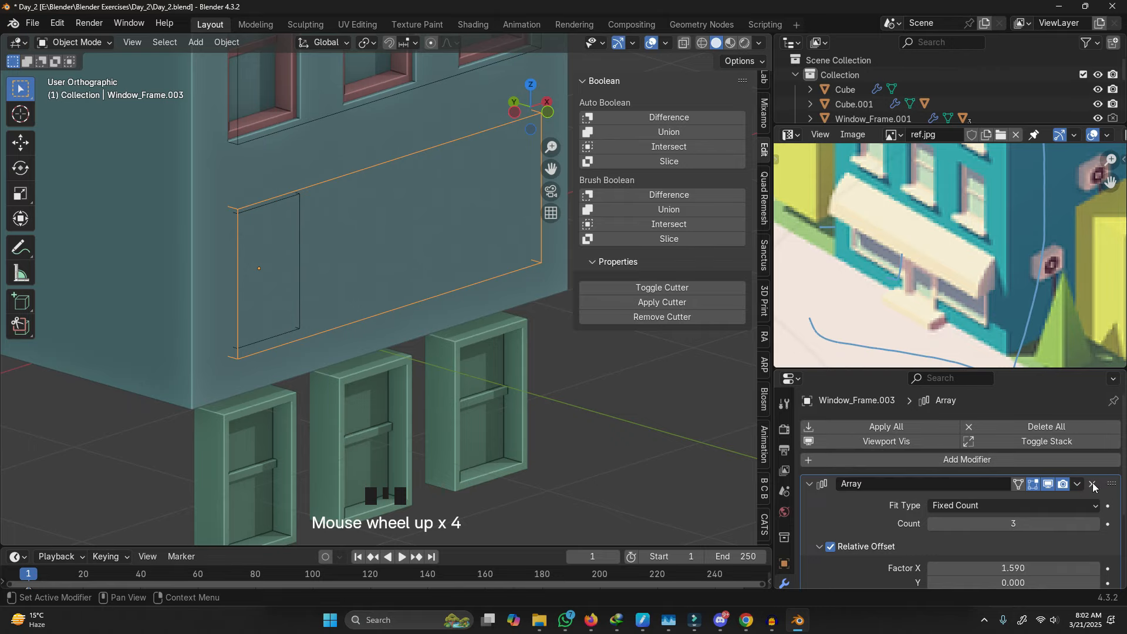
left_click(1093, 484)
Step: Remove both Array modifiers from the duplicated window frame Window_Frame.002, leaving a single window
left_click(280, 390)
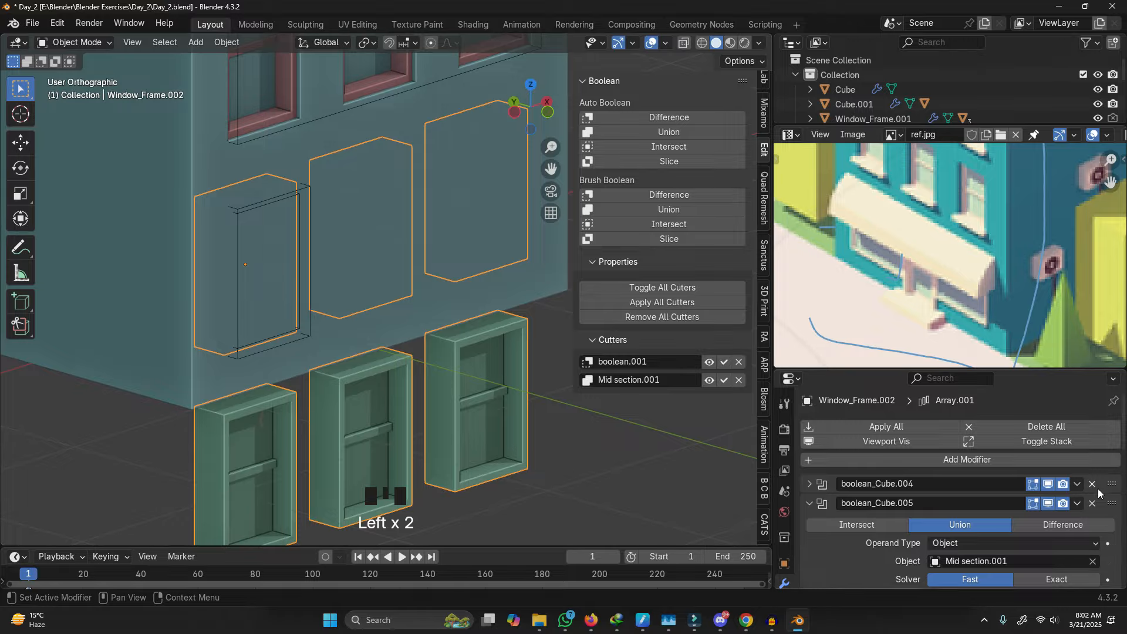
scroll(1084, 510, "down", 9)
scroll(1083, 479, "up", 2)
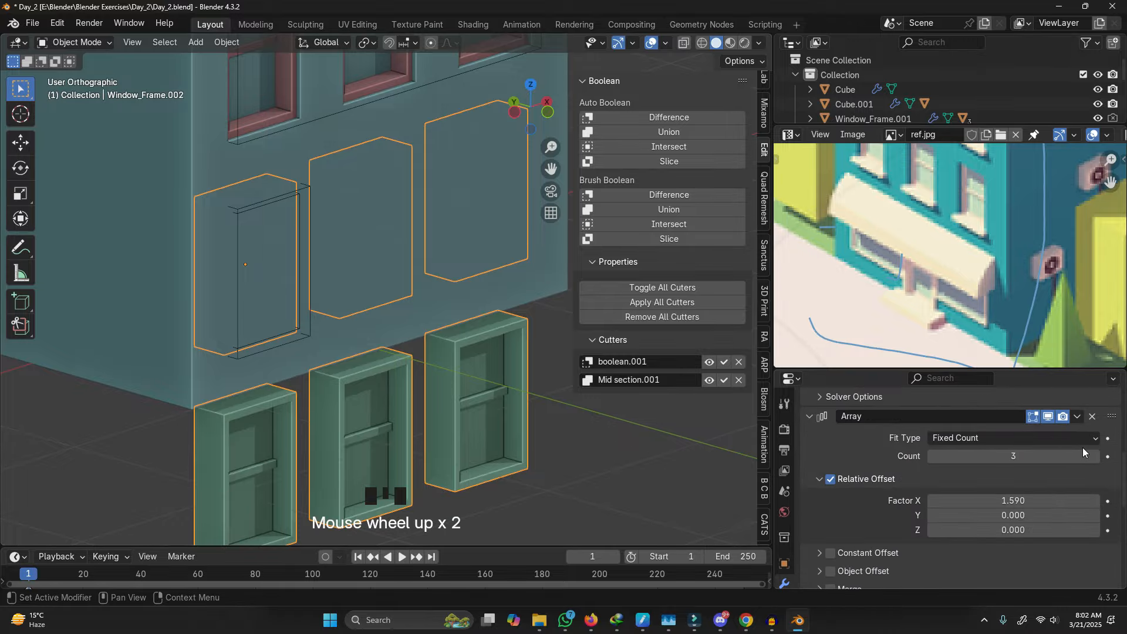
left_click(1093, 415)
scroll(1052, 487, "down", 3)
scroll(1086, 463, "up", 3)
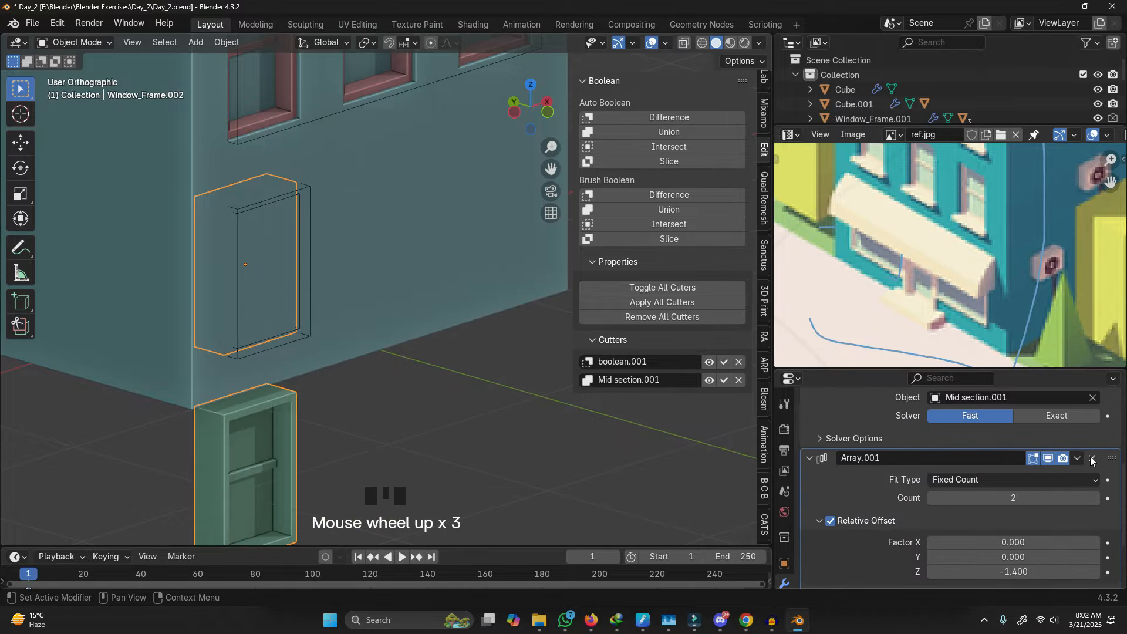
left_click(1086, 461)
Step: Return to the solid display and select the ground-floor cutter box Window_Frame.003
key("z")
left_click(330, 287)
left_click(274, 203)
scroll(274, 201, "up", 2)
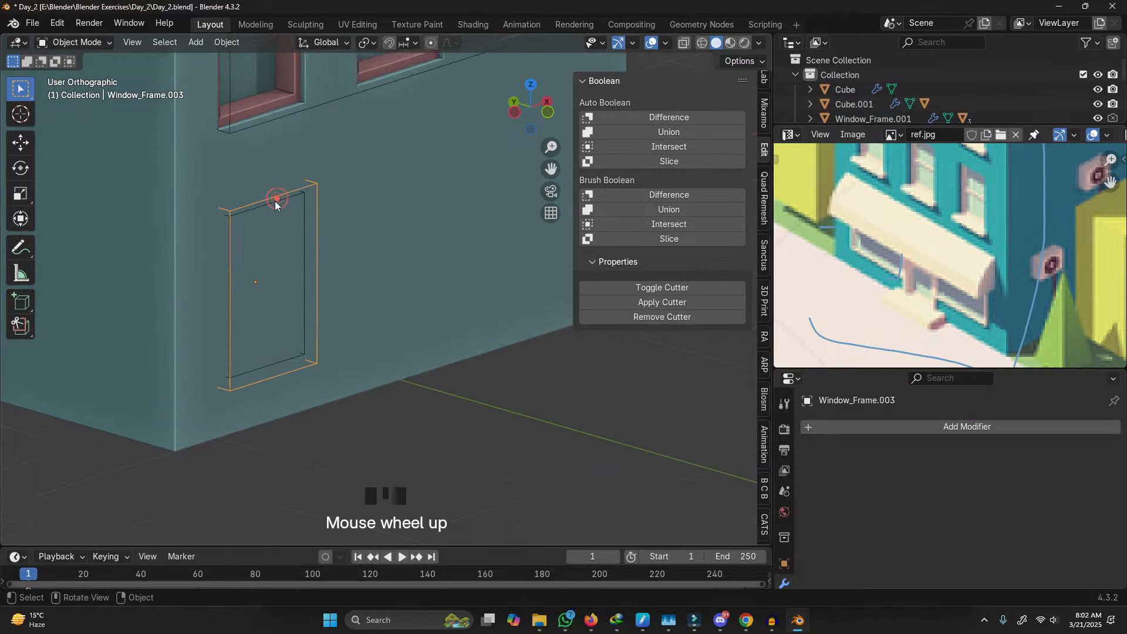
key("g")
right_click(316, 227)
key("g")
key("x")
right_click(326, 249)
key("g")
key("y")
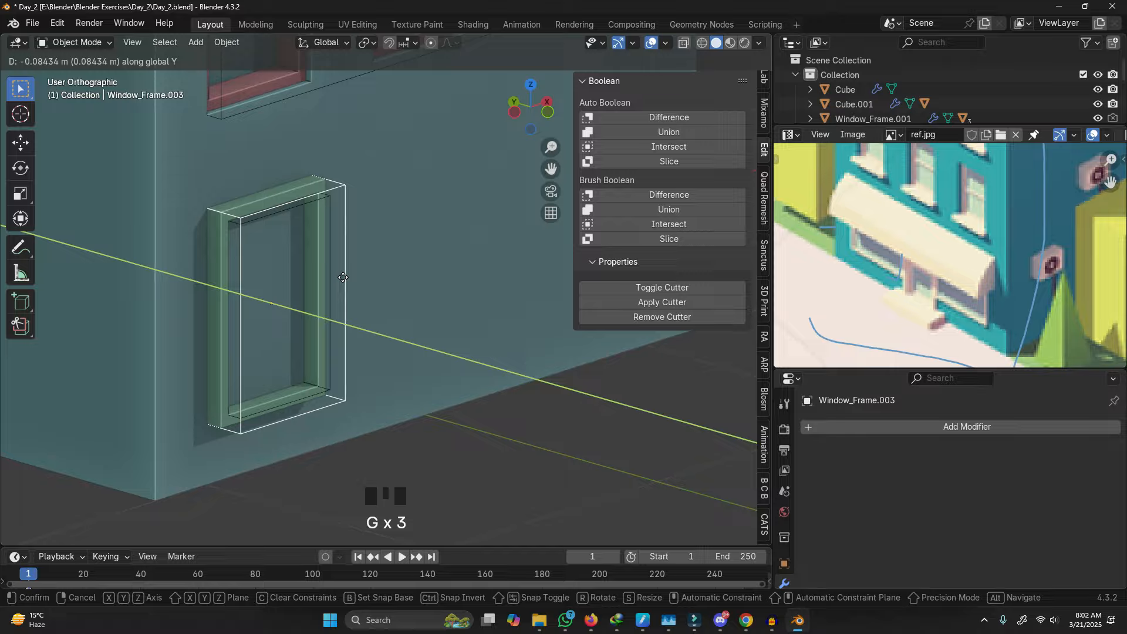
right_click(337, 271)
key("g")
key("x")
right_click(371, 253)
Step: Move the ground-floor window assembly about 0.03 m outward along the negative Y axis
key("g")
key("y")
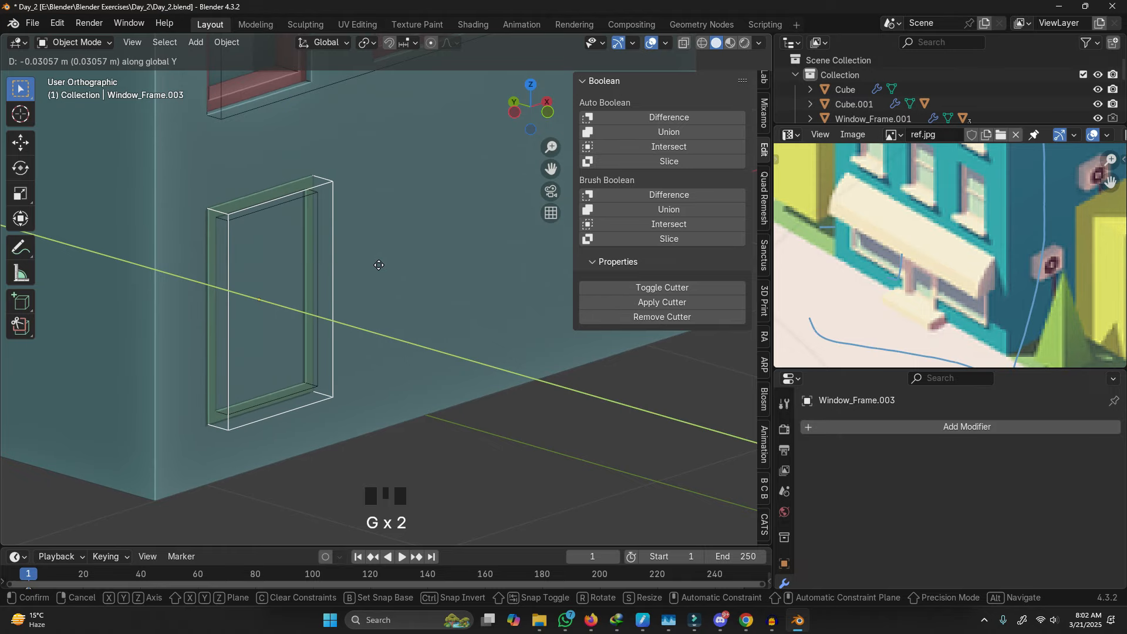
left_click(379, 265)
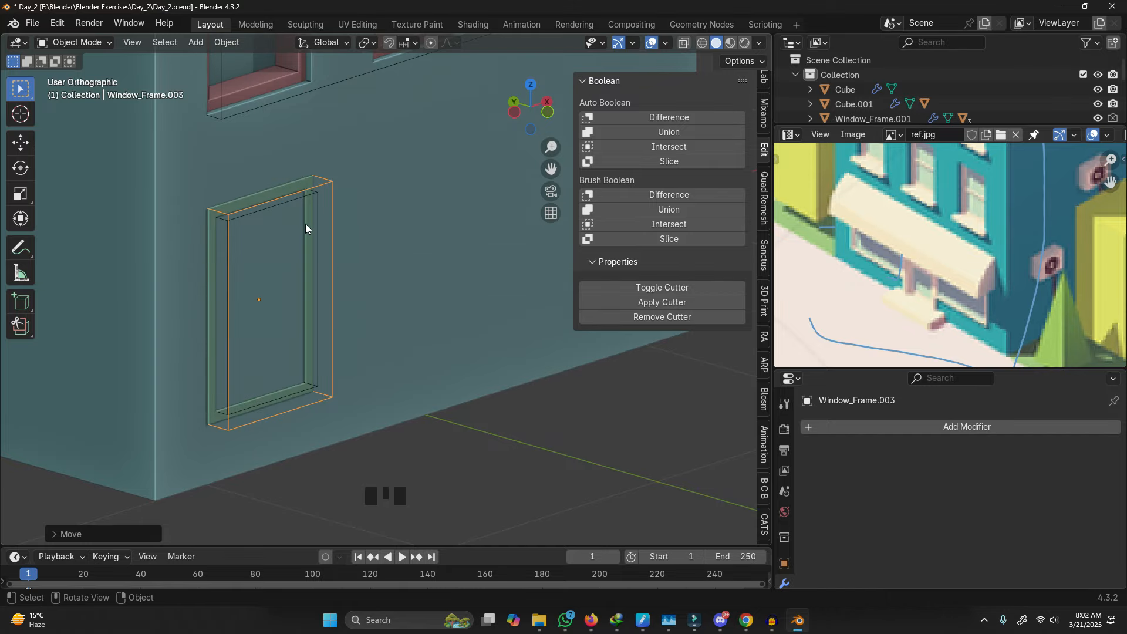
Step: Cut the ground-floor window opening into the building Cube with a brush Boolean Difference, using Window_Frame.003 as cutter
middle_click_drag(303, 62, 218, 261, "shift")
key("g")
right_click(296, 318)
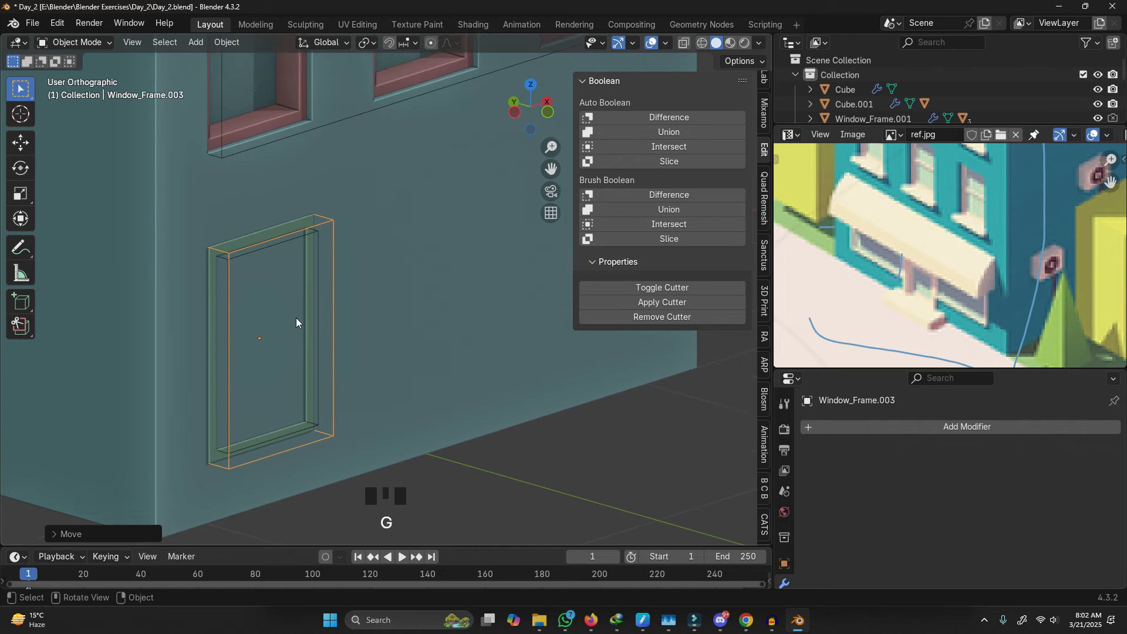
key("g")
right_click(420, 353)
left_click(445, 361, "shift")
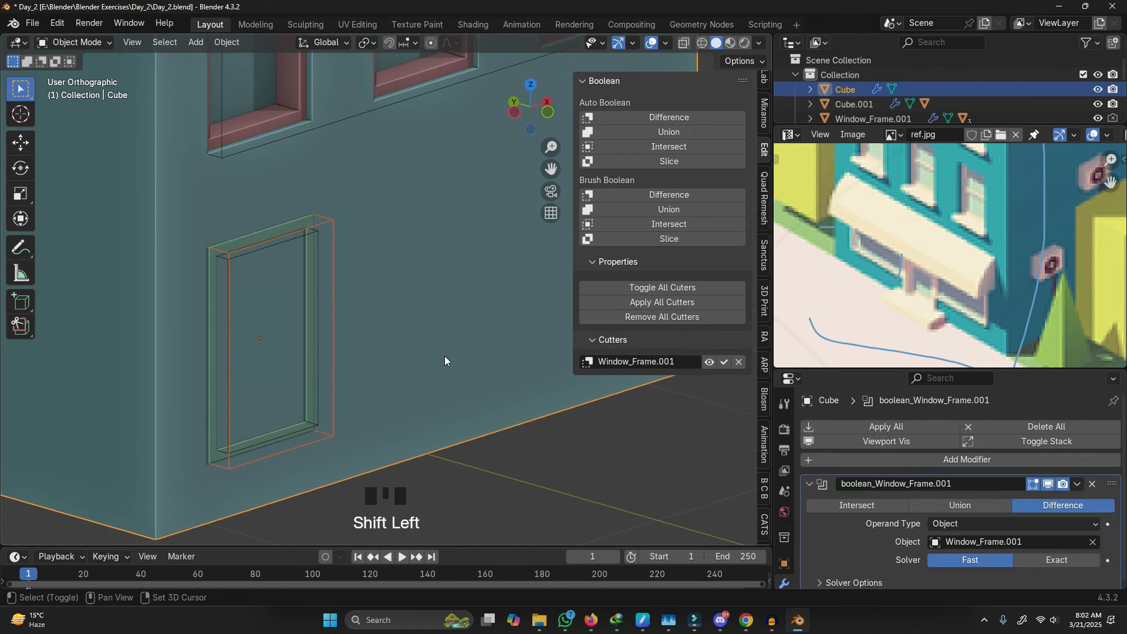
left_click(685, 194)
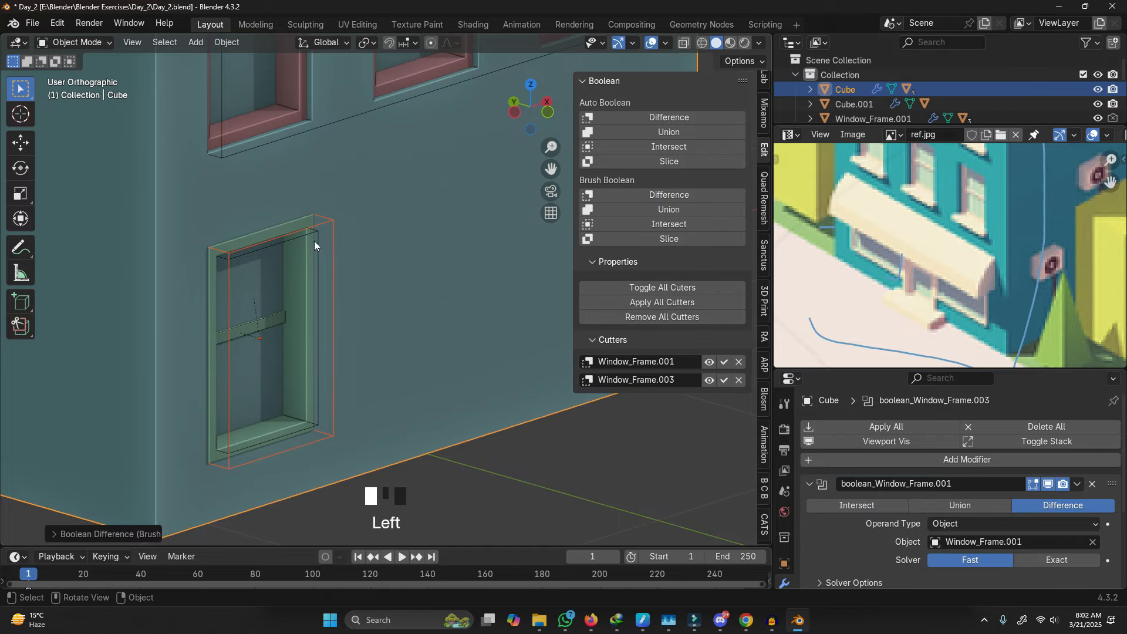
Step: Move the Window_Frame.003 assembly about 0.01 m further outward along the negative Y axis
left_click(331, 222)
middle_click_drag(315, 266, 346, 309)
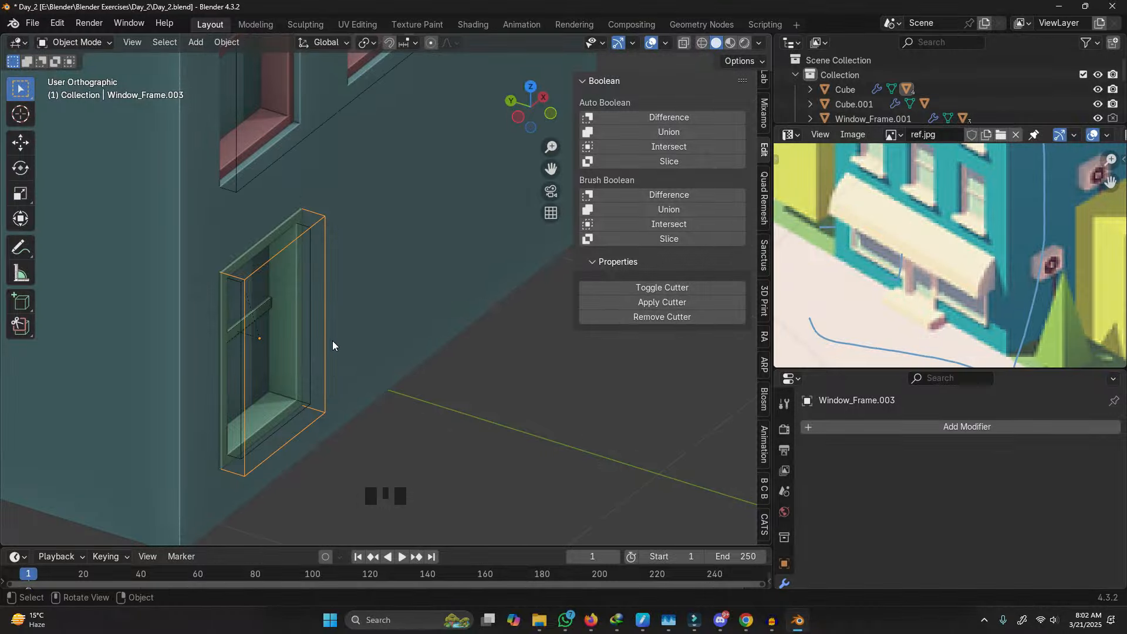
scroll(287, 340, "up", 2)
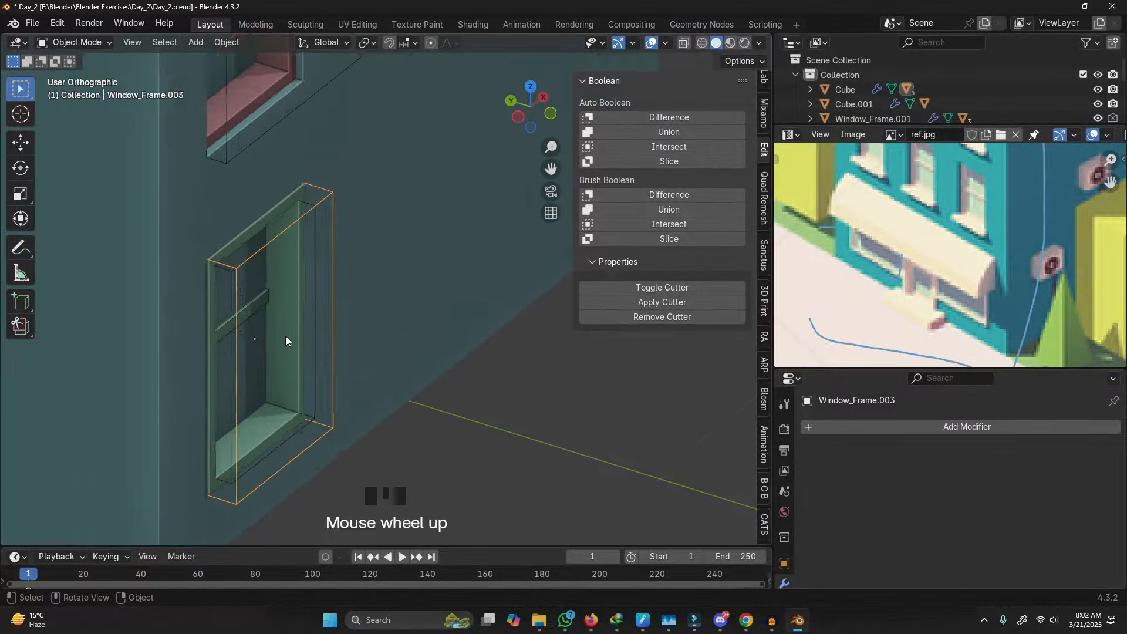
key("g")
key("g")
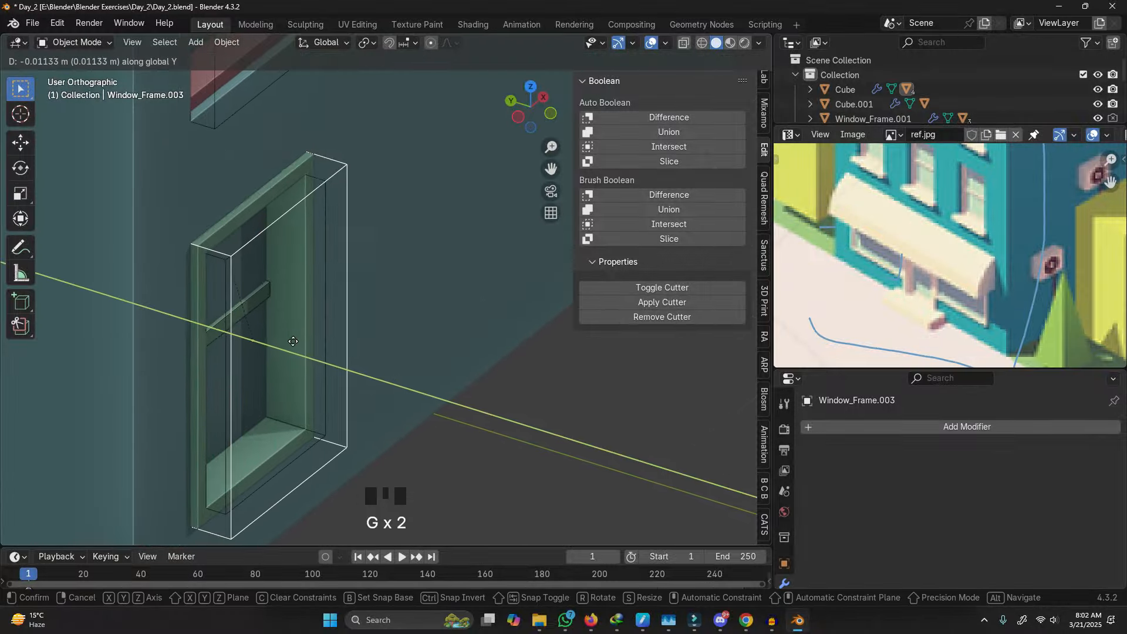
left_click(294, 341)
Step: Select the horizontal middle bar of the ground-floor window in wireframe display and delete it
middle_click_drag(294, 342, 319, 334)
scroll(274, 340, "up", 2)
left_click(278, 344)
scroll(320, 333, "up", 2)
left_click(325, 335)
left_click(329, 327)
key("z")
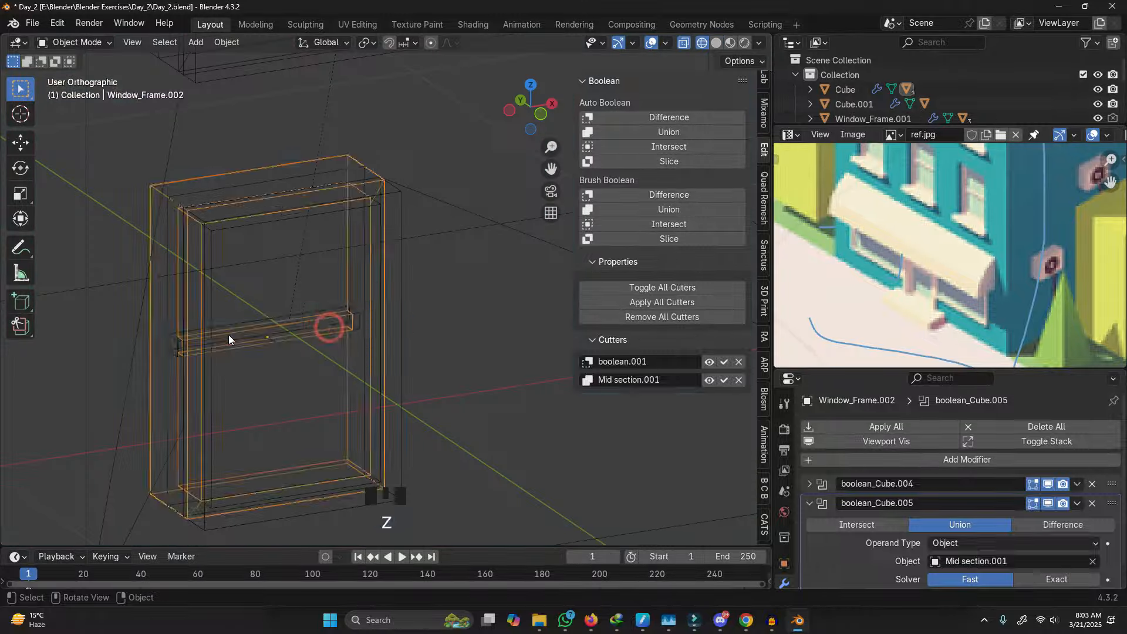
left_click(228, 336)
key("z")
key("x")
left_click(313, 361)
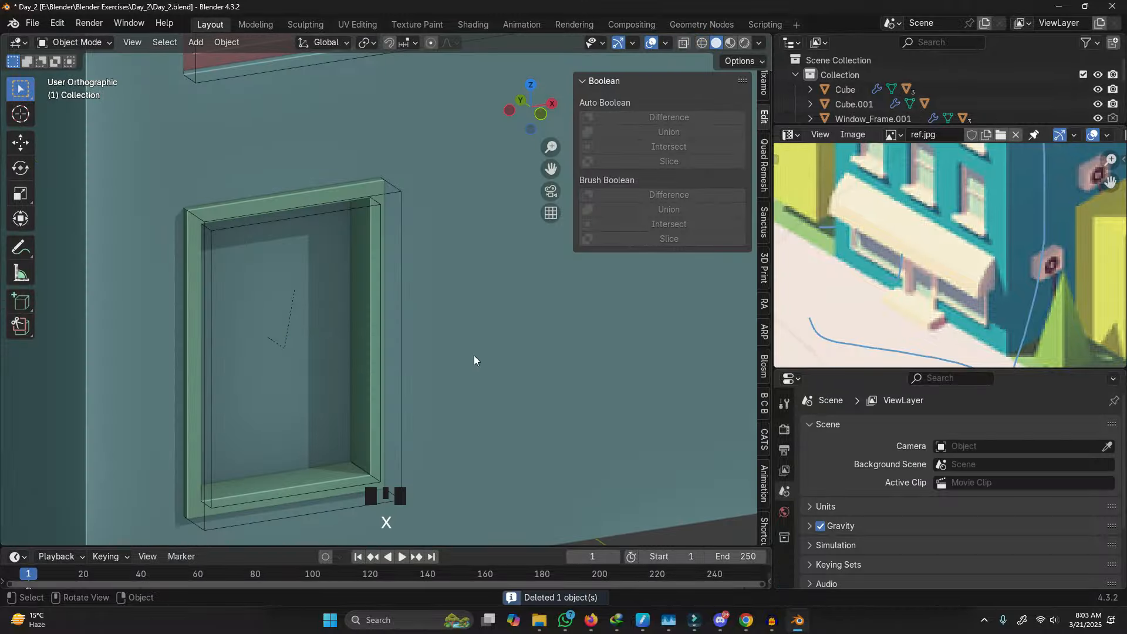
Step: Select the ground-floor window frame together with its inner cutter boolean.001 and the outer cutter box Window_Frame.003
scroll(370, 306, "down", 3)
left_click(371, 283)
left_click(370, 283)
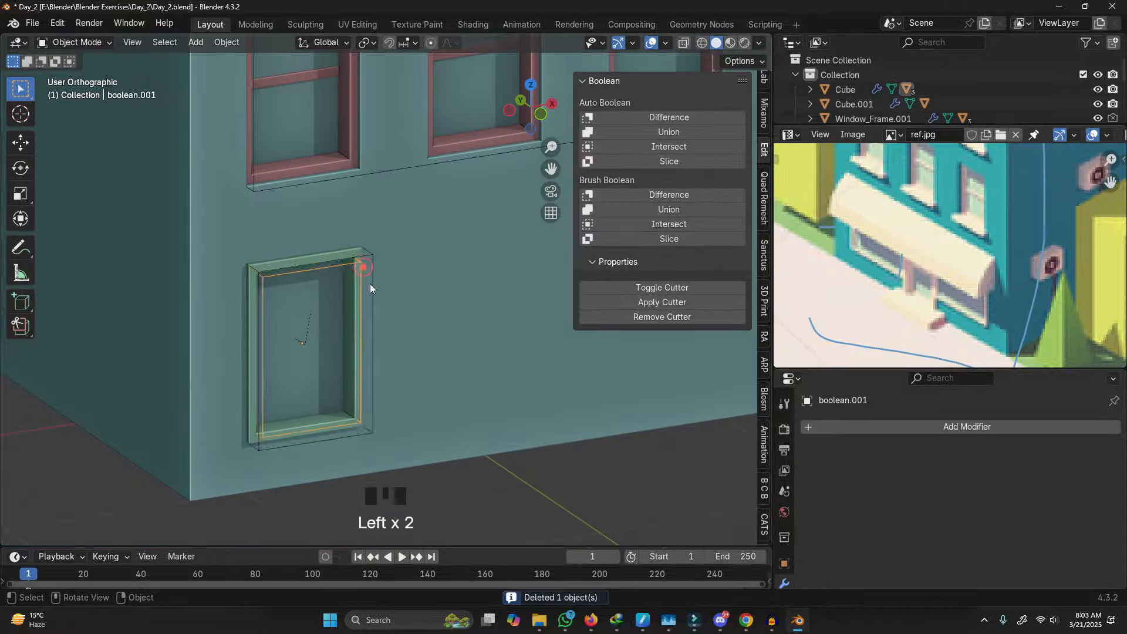
middle_click_drag(370, 284, 342, 308)
key("Tab")
key("Tab")
left_click(364, 315)
scroll(364, 315, "up", 5)
left_click(359, 313)
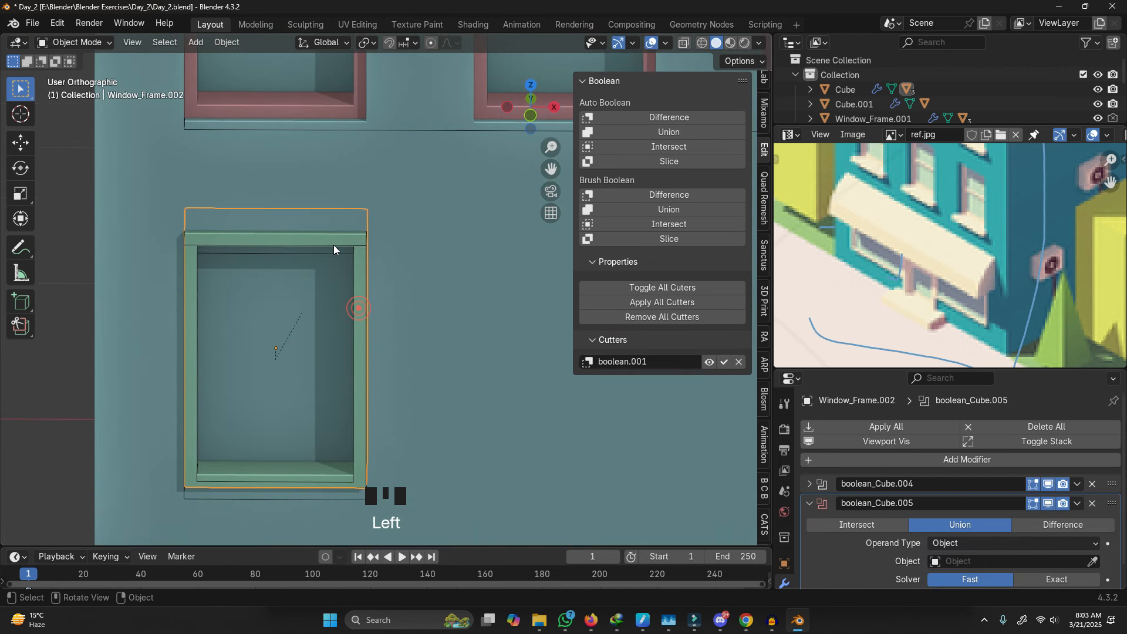
scroll(335, 253, "up", 3)
left_click(340, 263, "shift")
left_click(351, 245)
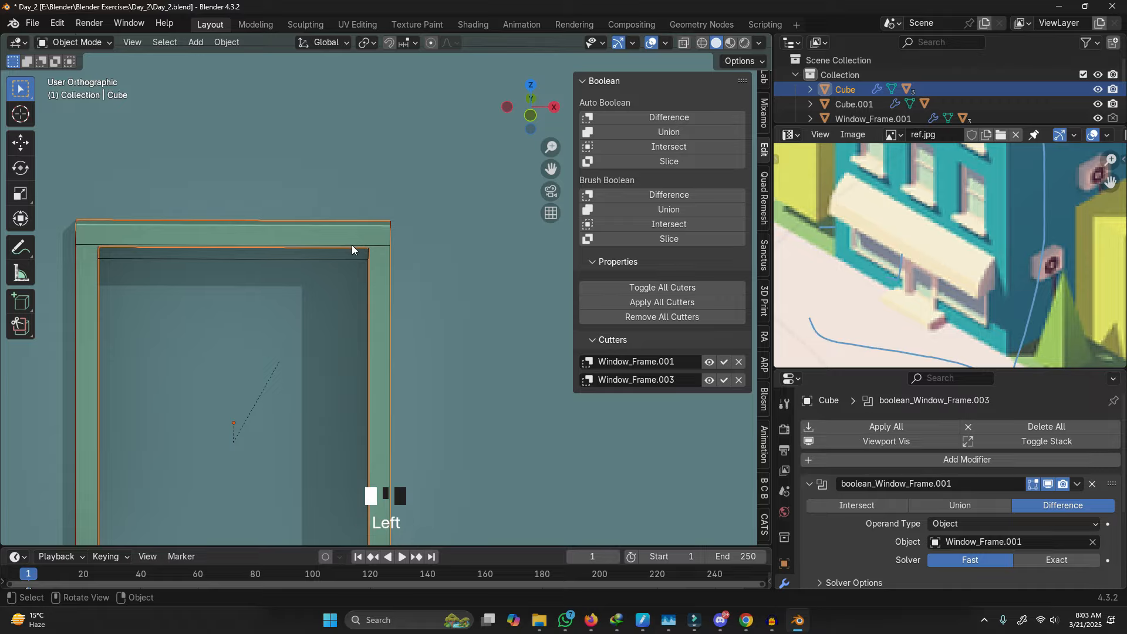
middle_click_drag(352, 245, 361, 262)
scroll(378, 259, "up", 1)
left_click(378, 266, "shift")
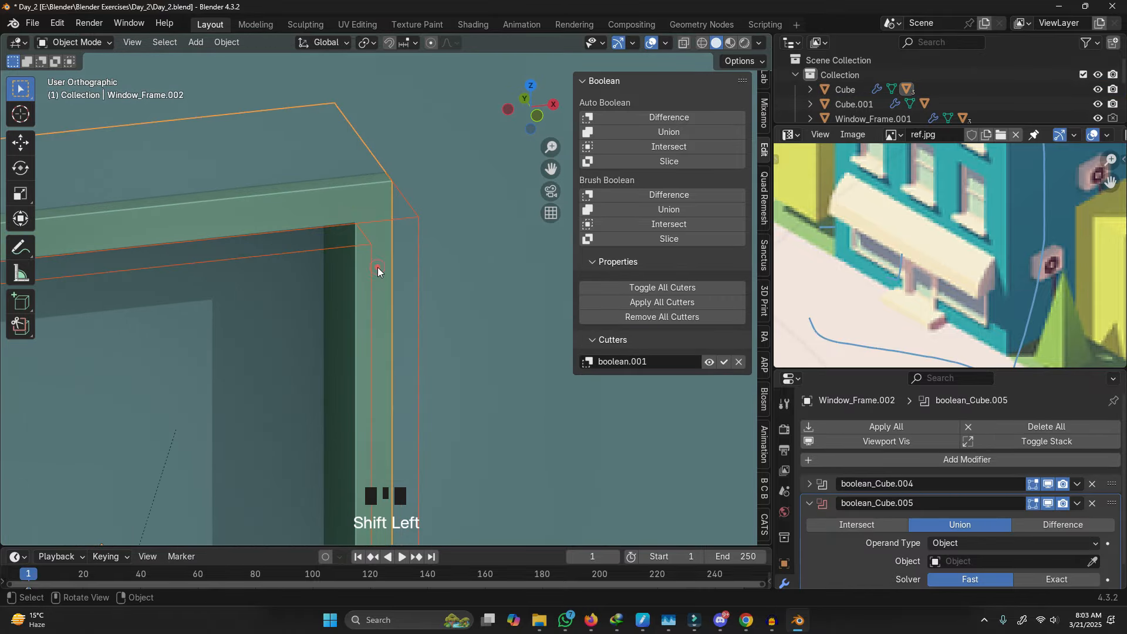
Step: Widen the selected window assembly along X by about 2.5 times and shift it about 0.27 m along X in front view
scroll(447, 312, "down", 9)
key("s")
key("x")
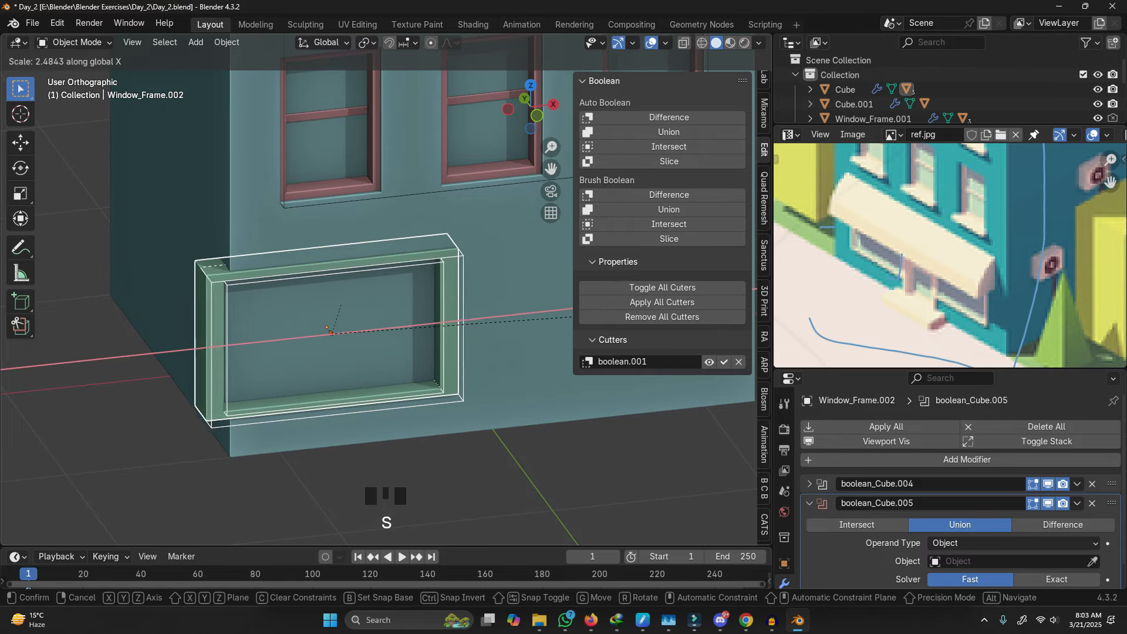
left_click(409, 361)
middle_click_drag(409, 361, 323, 352)
key("g")
key("x")
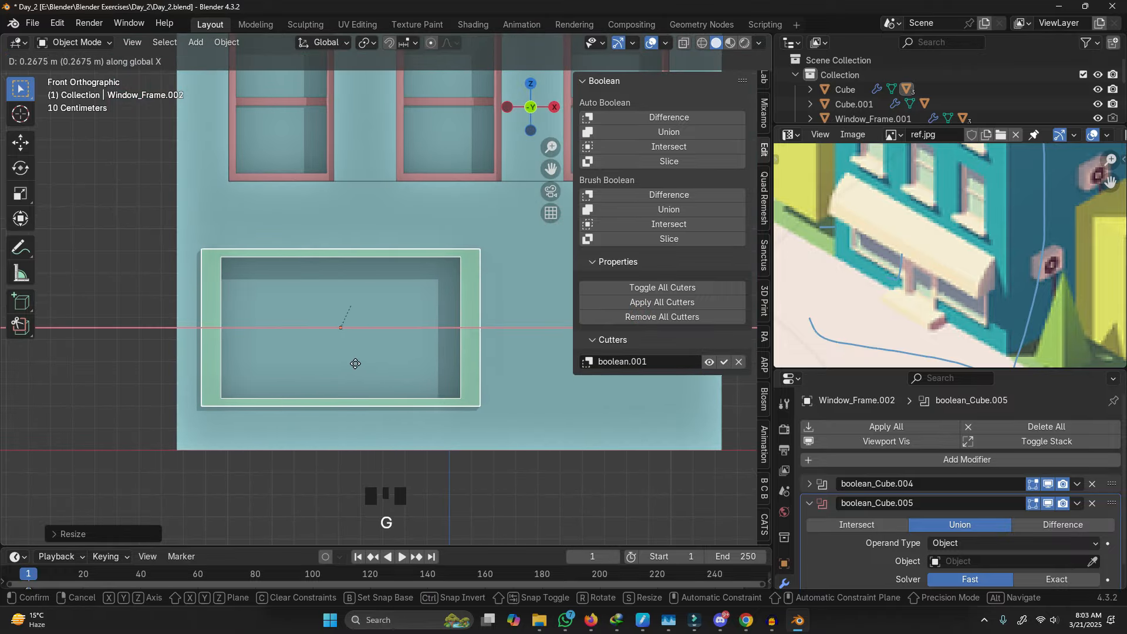
left_click(358, 357)
Step: Narrow the ground-floor window assembly along X and shift it sideways in small steps beneath the first upper windows
key("s")
key("x")
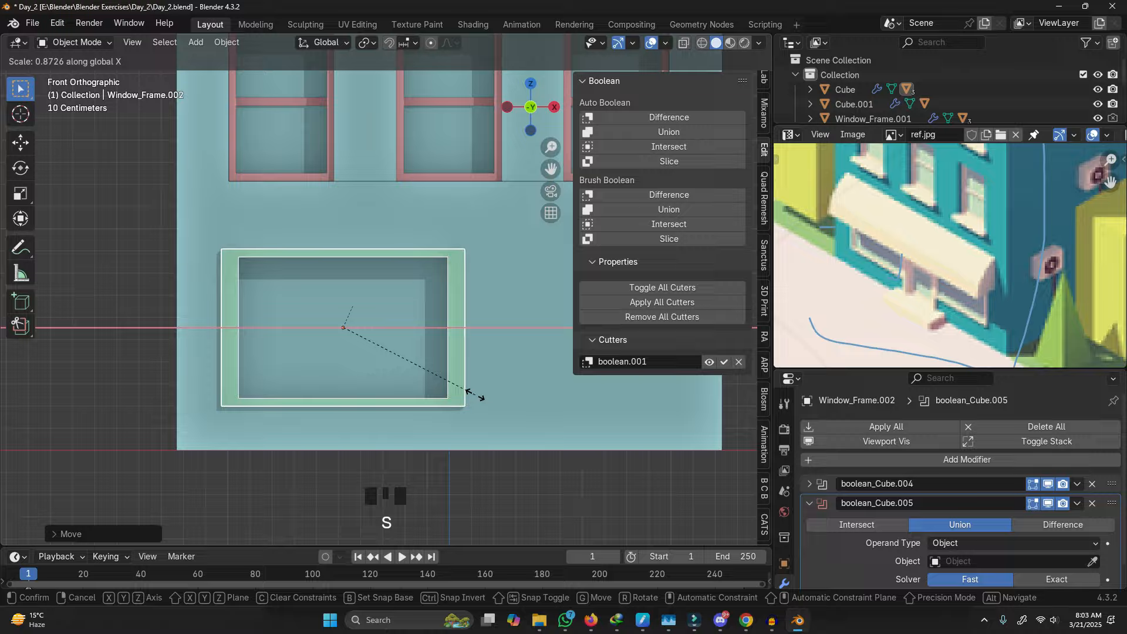
left_click(451, 392)
key("g")
key("x")
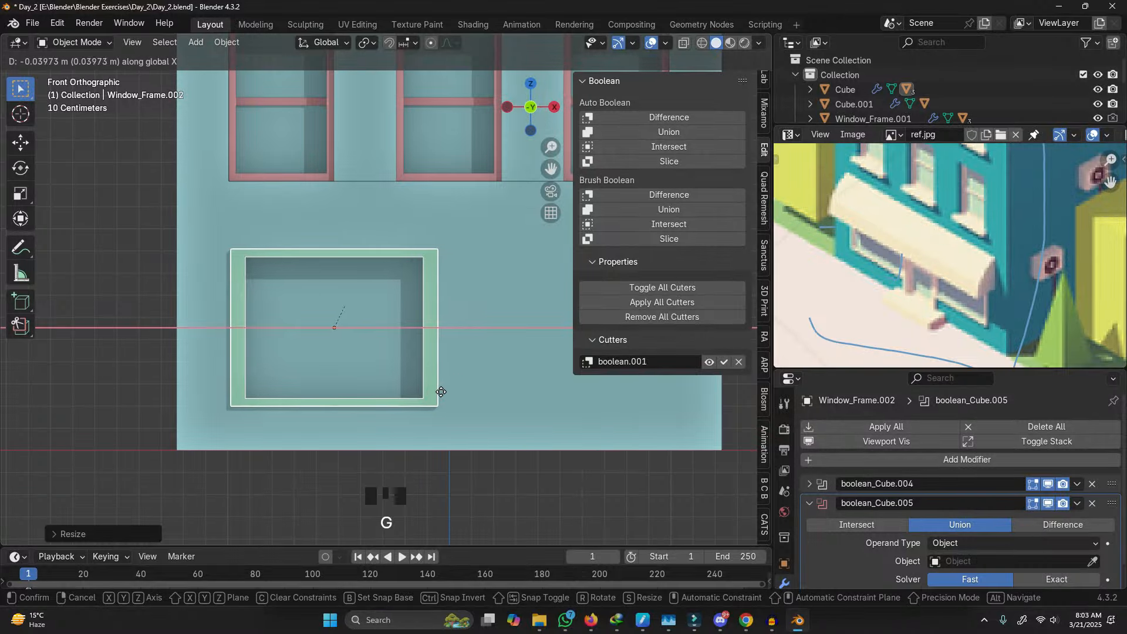
left_click(432, 394)
key("s")
key("x")
left_click(453, 411)
key("g")
key("x")
left_click(445, 410)
Step: Scale the inner cutter boolean.001 slightly wider along X to thin the side members of the ground-floor frame
middle_click_drag(439, 410, 411, 277)
scroll(411, 278, "up", 3)
left_click(405, 263)
key("s")
right_click(411, 337)
left_click(402, 434)
key("s")
key("x")
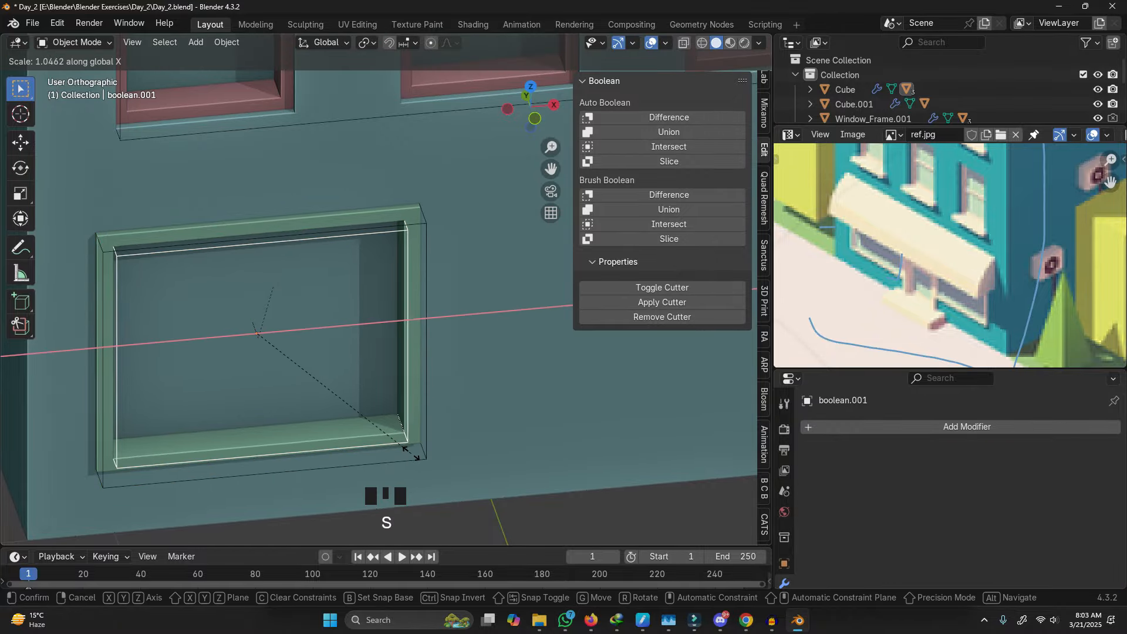
left_click(396, 437)
scroll(387, 433, "down", 5)
middle_click_drag(387, 433, 355, 370)
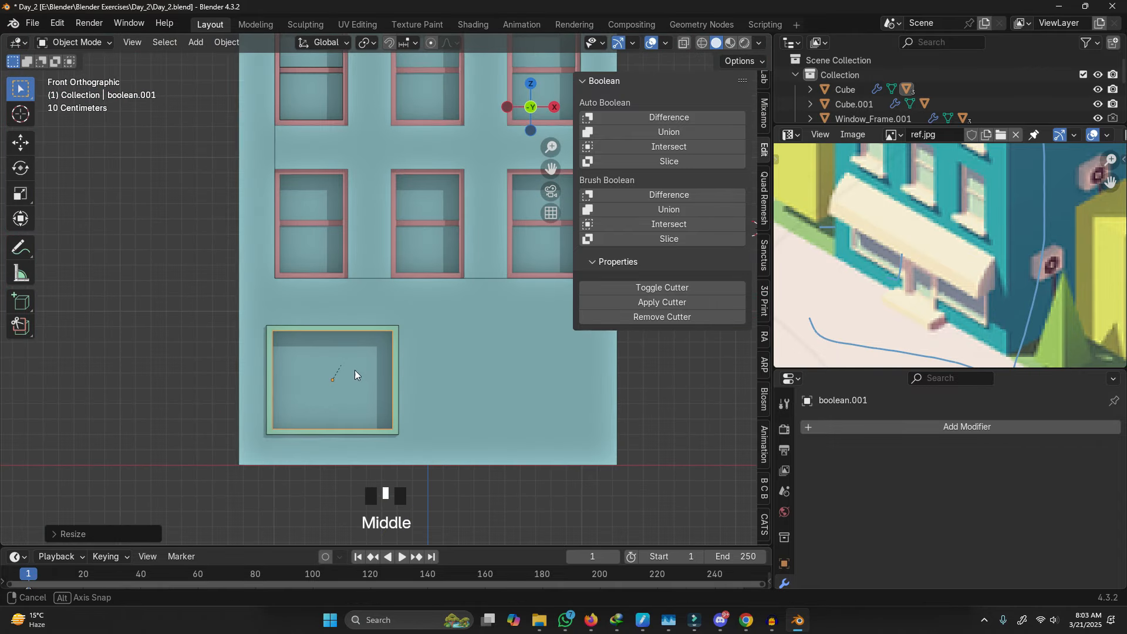
scroll(356, 368, "up", 3)
key("s")
right_click(506, 438)
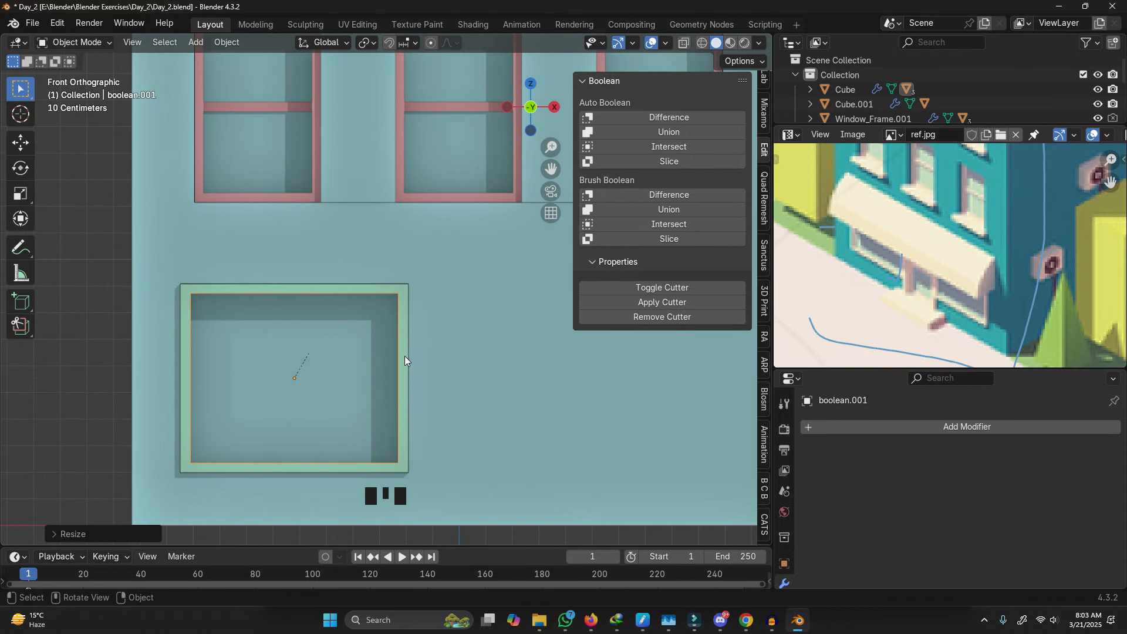
Step: Select the ground-floor window frame with its cutters boolean.001 and Window_Frame.003 and scale the assembly slightly shorter along Z
scroll(404, 356, "down", 1)
middle_click_drag(411, 403, 340, 354, "shift")
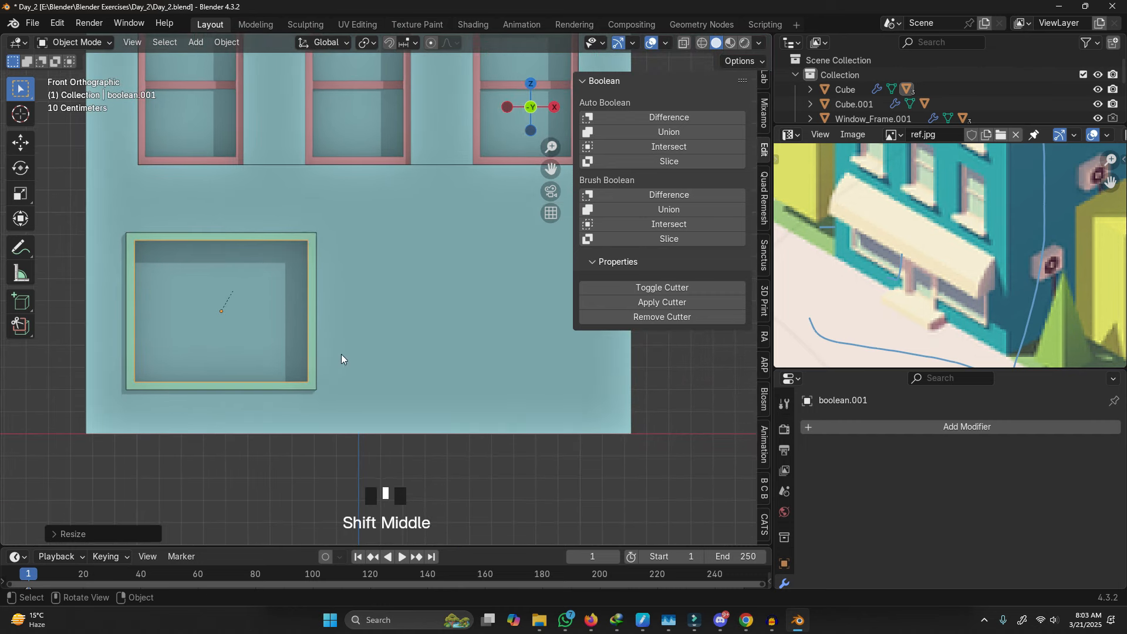
scroll(352, 400, "up", 2)
middle_click_drag(277, 379, 372, 415, "shift")
left_click(365, 399)
left_click(365, 392, "shift")
scroll(365, 399, "up", 2)
left_click(364, 390, "shift")
scroll(366, 391, "down", 3)
key("s")
left_click(384, 392)
key("s")
key("z")
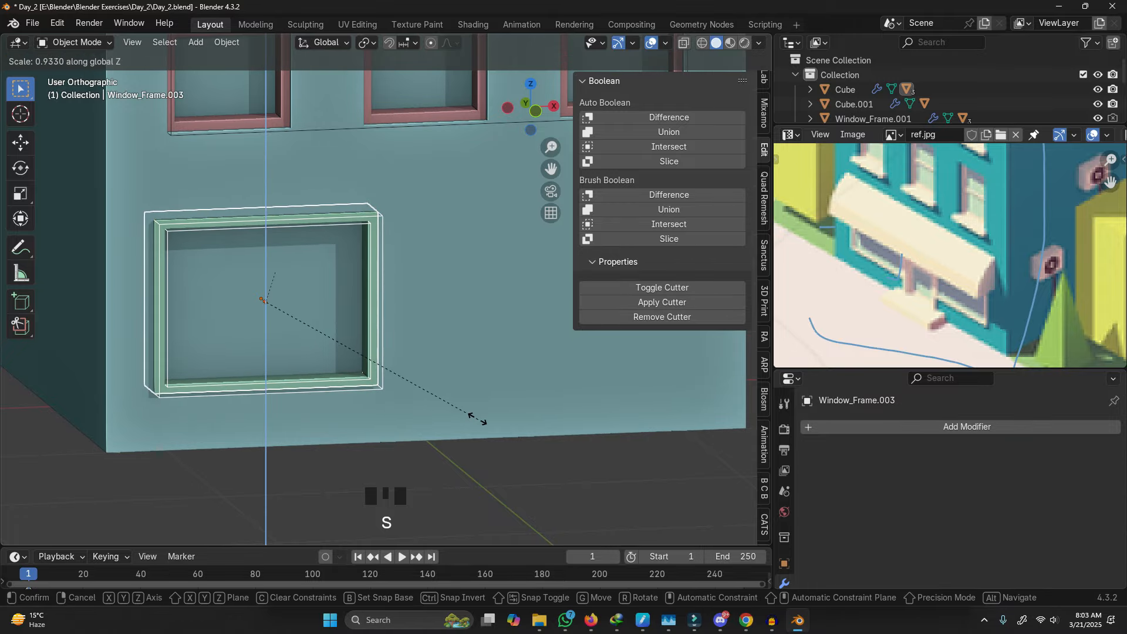
left_click(464, 409)
Step: Reduce the ground-floor window assembly's height a little more along Z and raise it slightly in front view
middle_click_drag(463, 408, 417, 387)
key("s")
key("z")
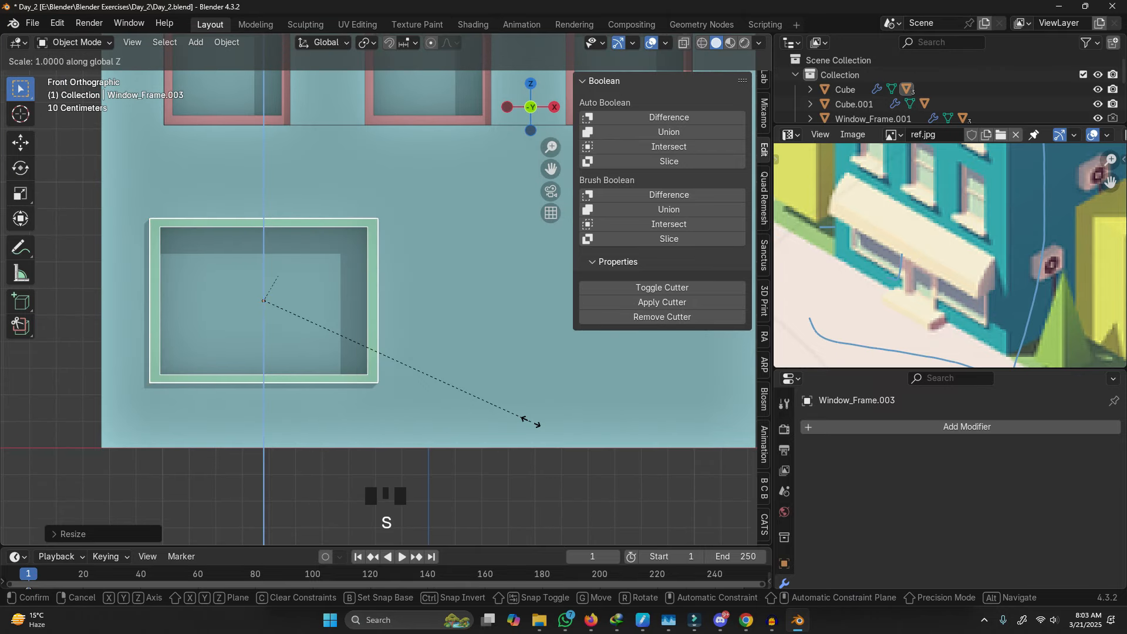
left_click(519, 416)
key("g")
key("z")
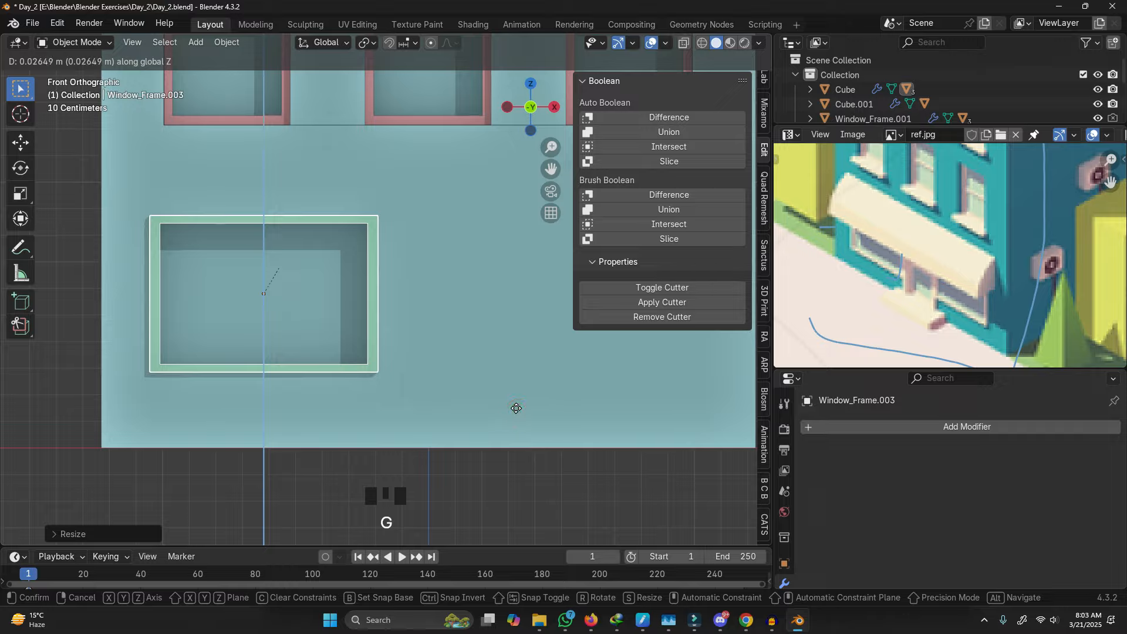
left_click(505, 407)
middle_click_drag(464, 405, 410, 397, "shift")
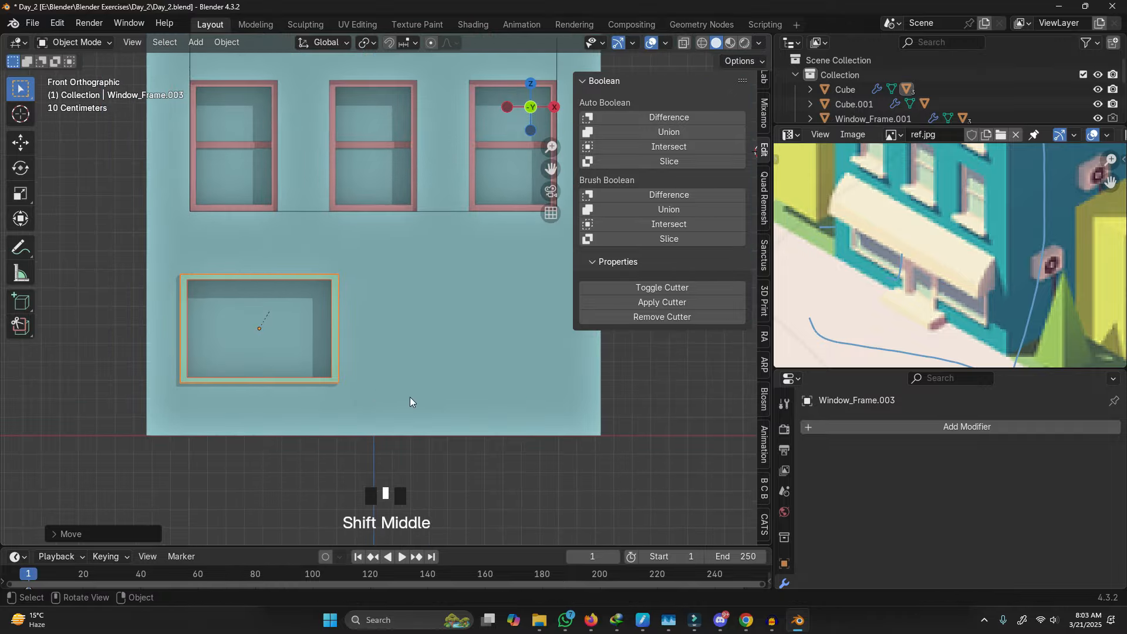
Step: Add a Mirror modifier on X to the outer cutter box Window_Frame.003, using Cube as the mirror object
scroll(325, 378, "up", 2)
middle_click_drag(326, 378, 330, 361)
scroll(330, 361, "up", 1)
scroll(330, 361, "up", 1)
left_click(323, 355)
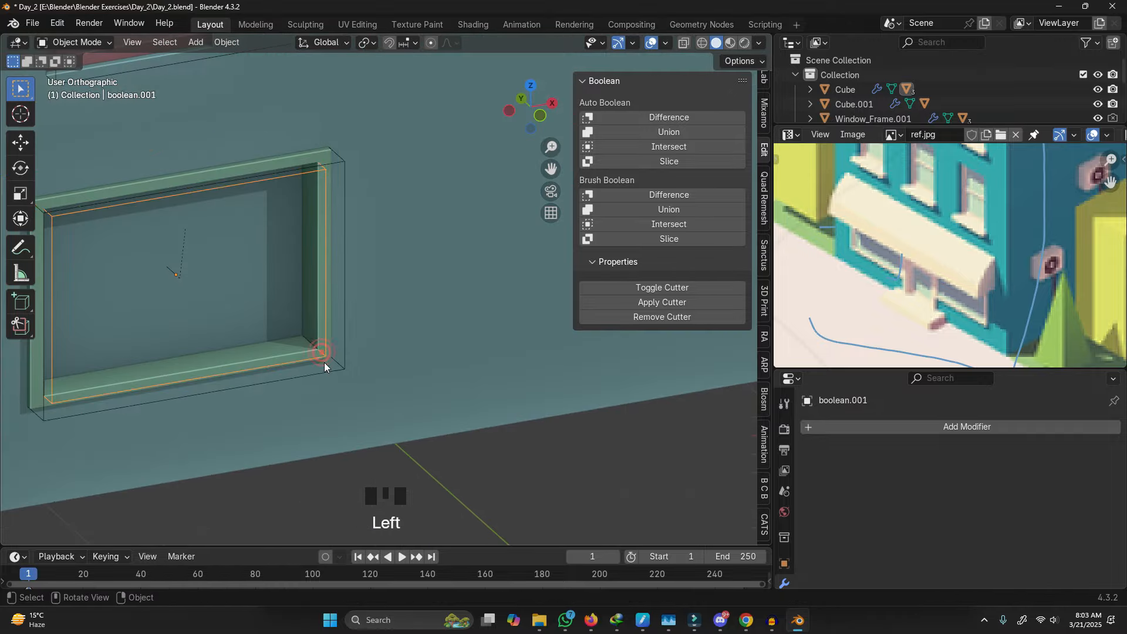
scroll(326, 362, "down", 1)
left_click(333, 367)
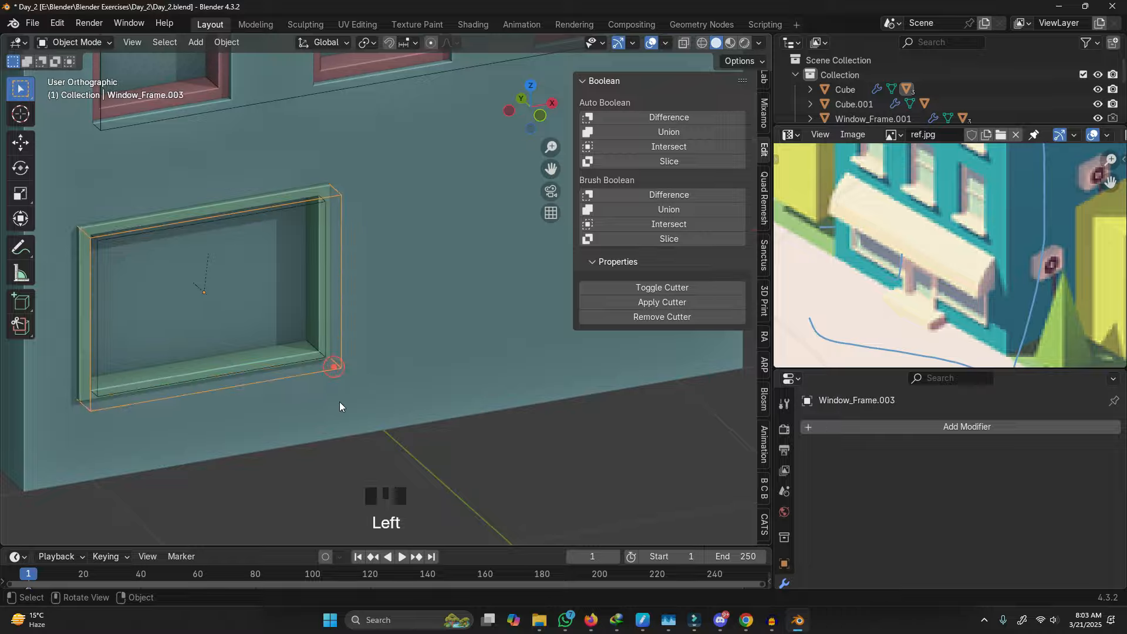
left_click(926, 432)
left_click(927, 432)
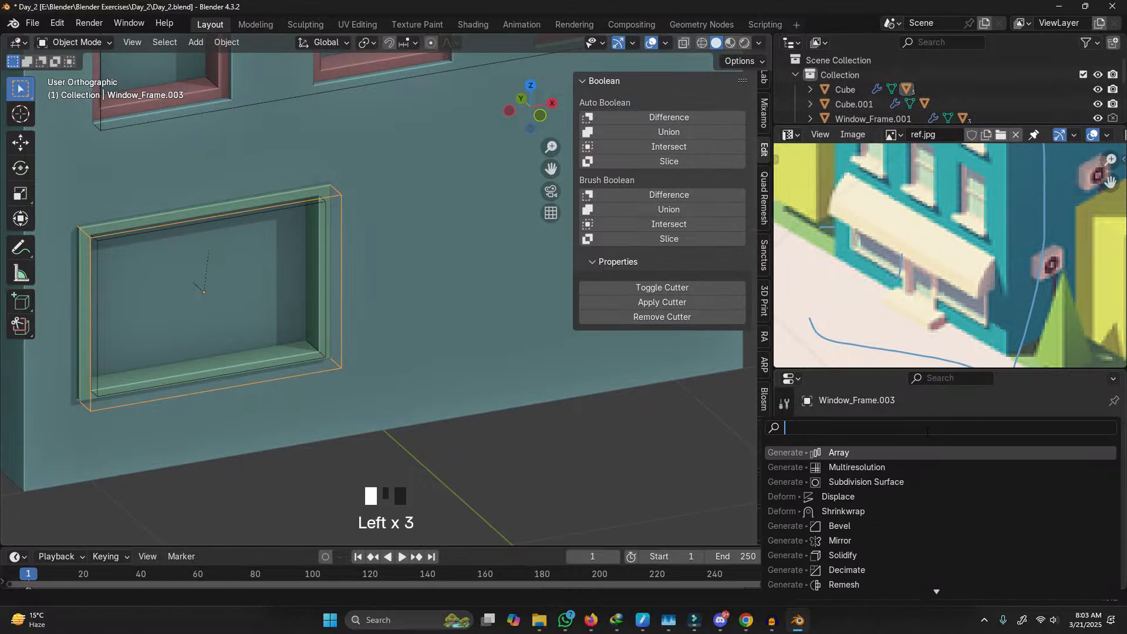
type("mi")
key("Return")
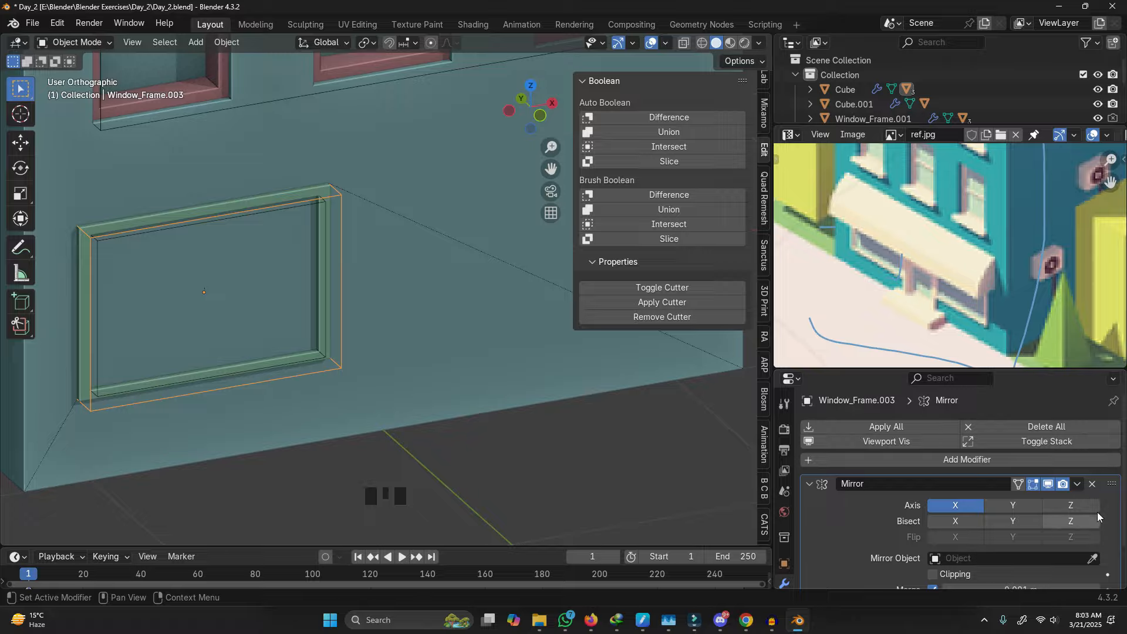
left_click(1096, 563)
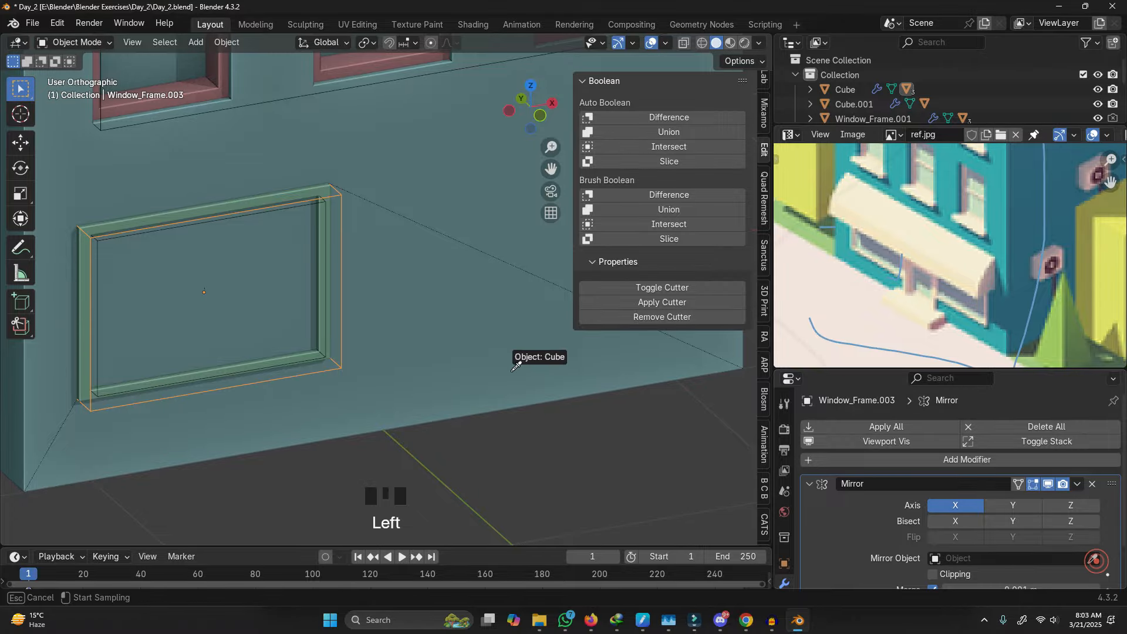
left_click(509, 355)
Step: Add a Mirror modifier on X to the ground-floor frame Window_Frame.002 with Cube as the mirror object
left_click(324, 346)
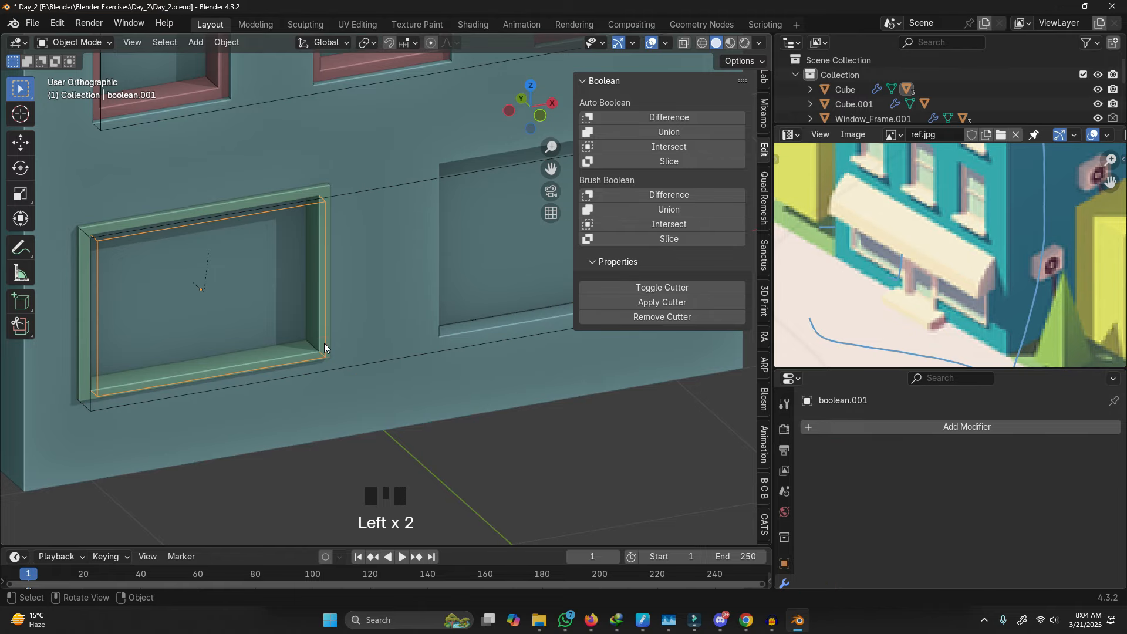
left_click(309, 350)
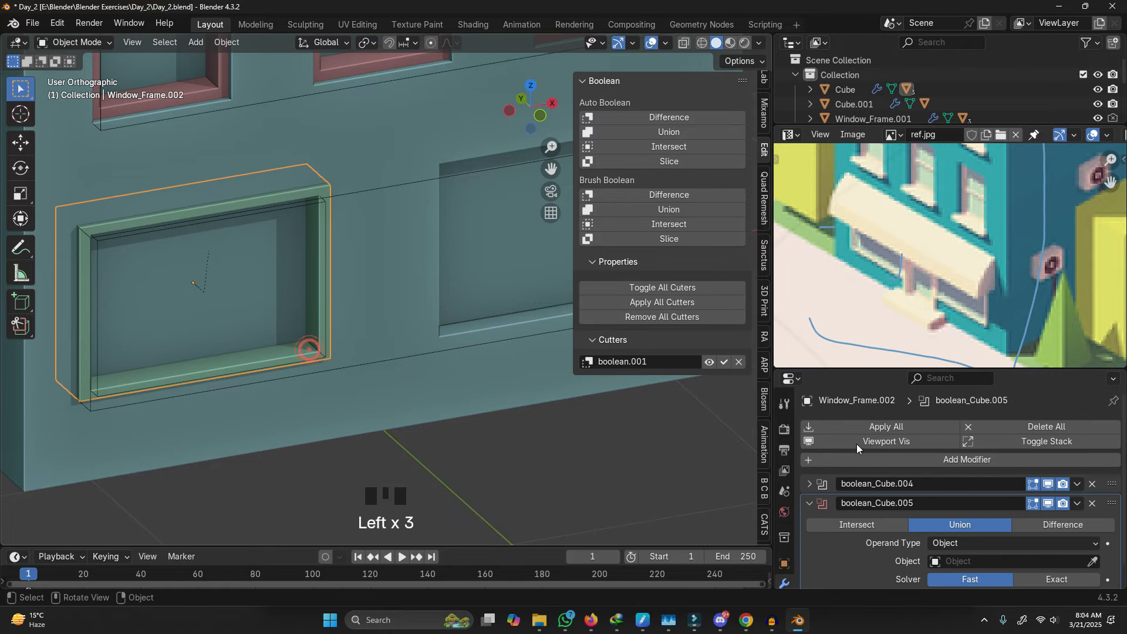
left_click(929, 458)
left_click(929, 457)
left_click(929, 457)
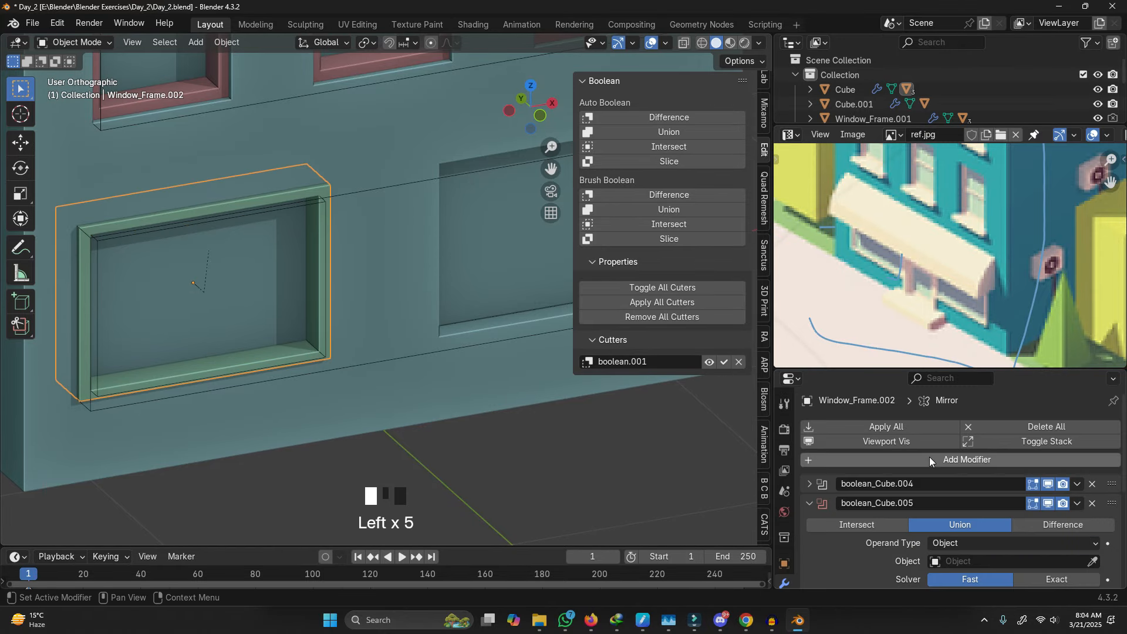
scroll(959, 478, "down", 6)
left_click(1093, 520)
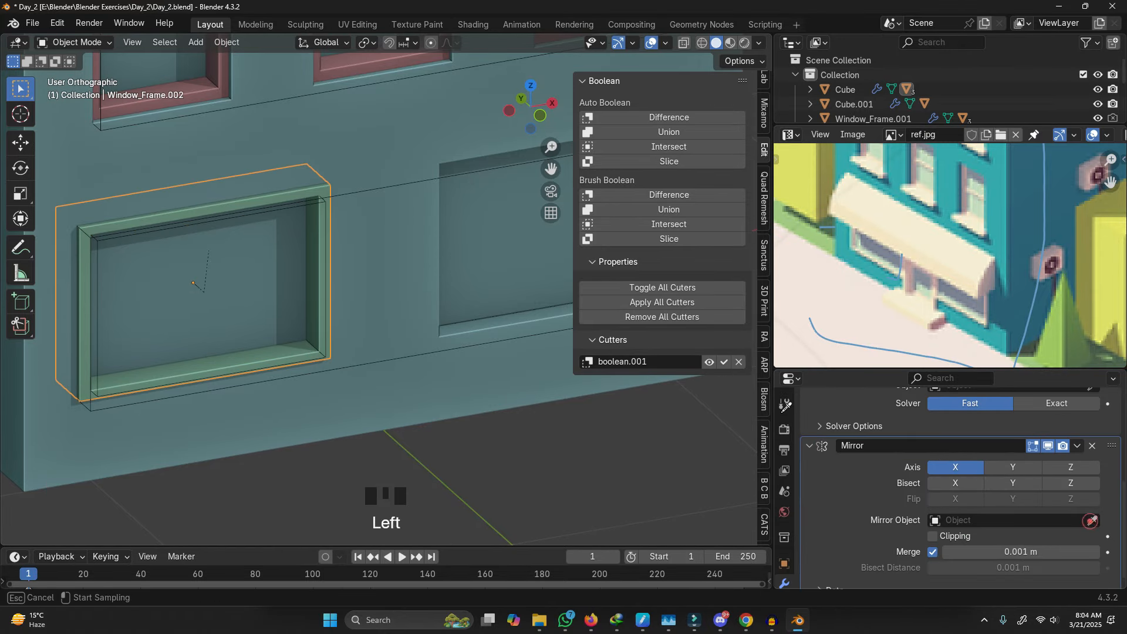
left_click(374, 291)
middle_click_drag(411, 359, 385, 454, "shift")
Step: Compare with the upper window frame's modifiers and remove the empty union modifier boolean_Cube.005 from the ground-floor frame
scroll(831, 488, "up", 5)
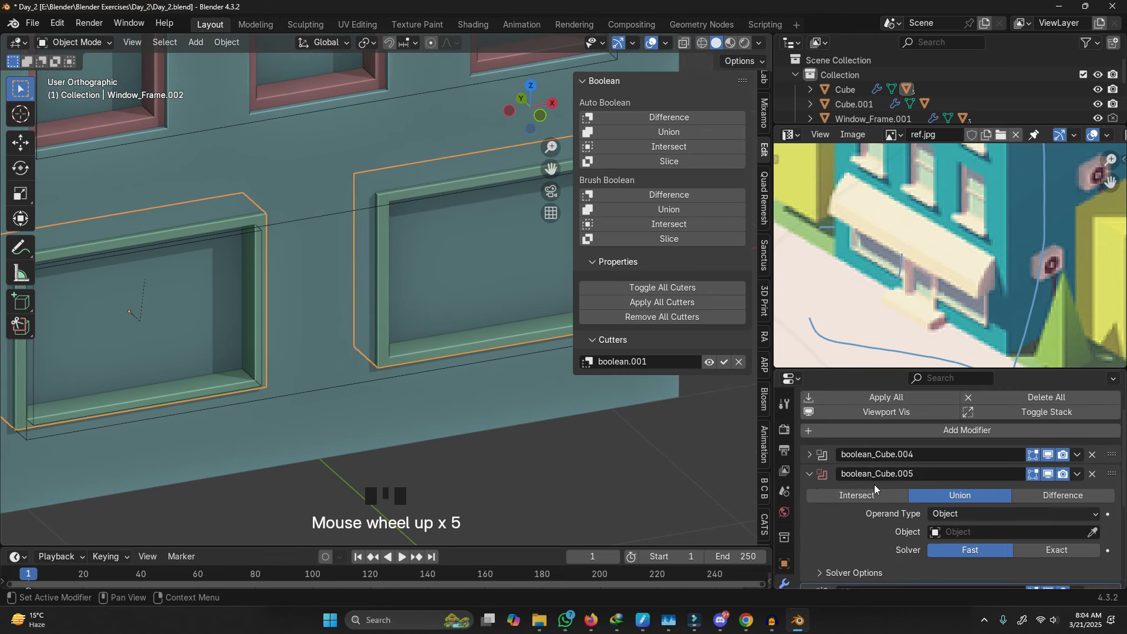
scroll(199, 343, "down", 2)
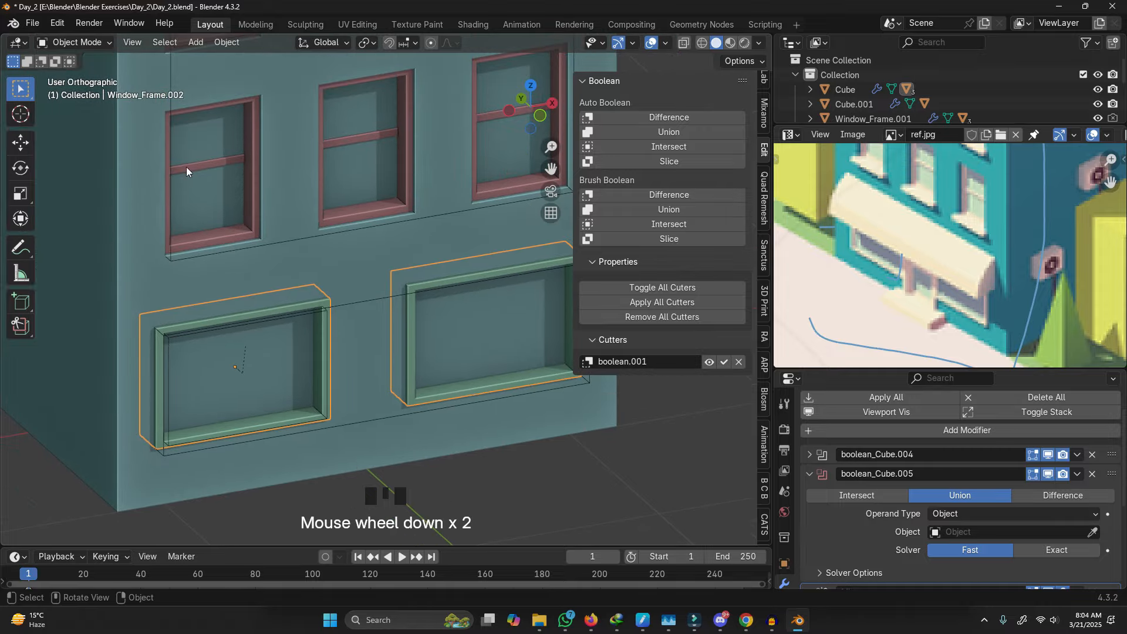
left_click(201, 166)
left_click(313, 417)
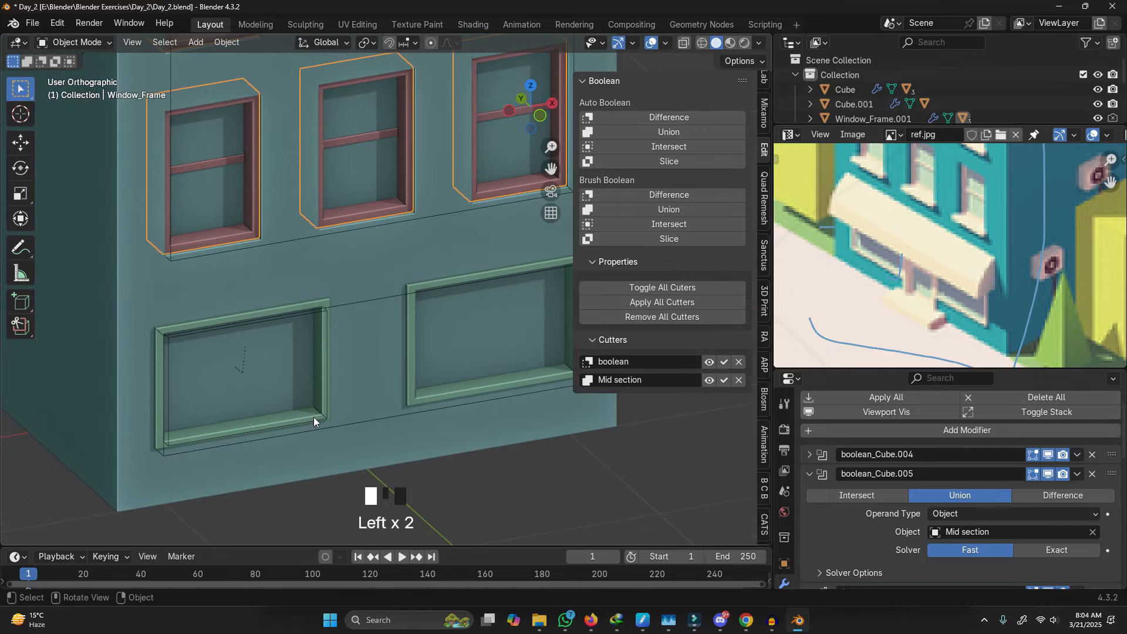
left_click(1093, 474)
left_click(626, 493)
Step: Select the ground-floor window frame Window_Frame.002 together with its inner cutter boolean.001 in front view
middle_click_drag(625, 494, 581, 460)
scroll(593, 458, "down", 1)
scroll(492, 429, "up", 7)
left_click(333, 447)
scroll(340, 442, "up", 2)
scroll(412, 435, "down", 3)
middle_click_drag(428, 432, 431, 431)
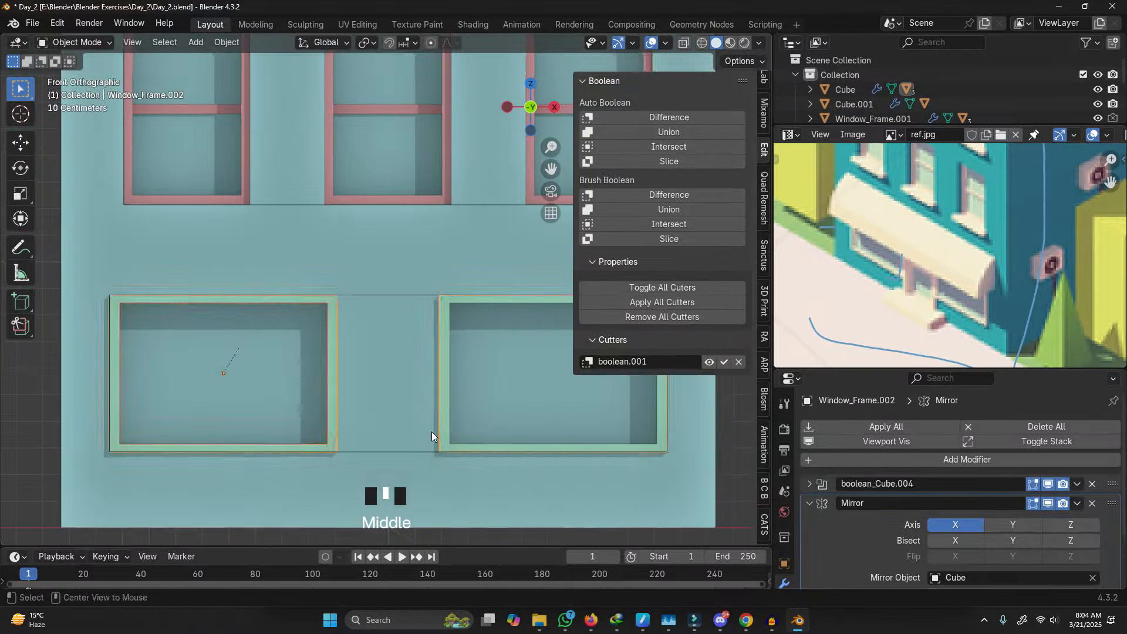
key("s")
key("x")
right_click(506, 425)
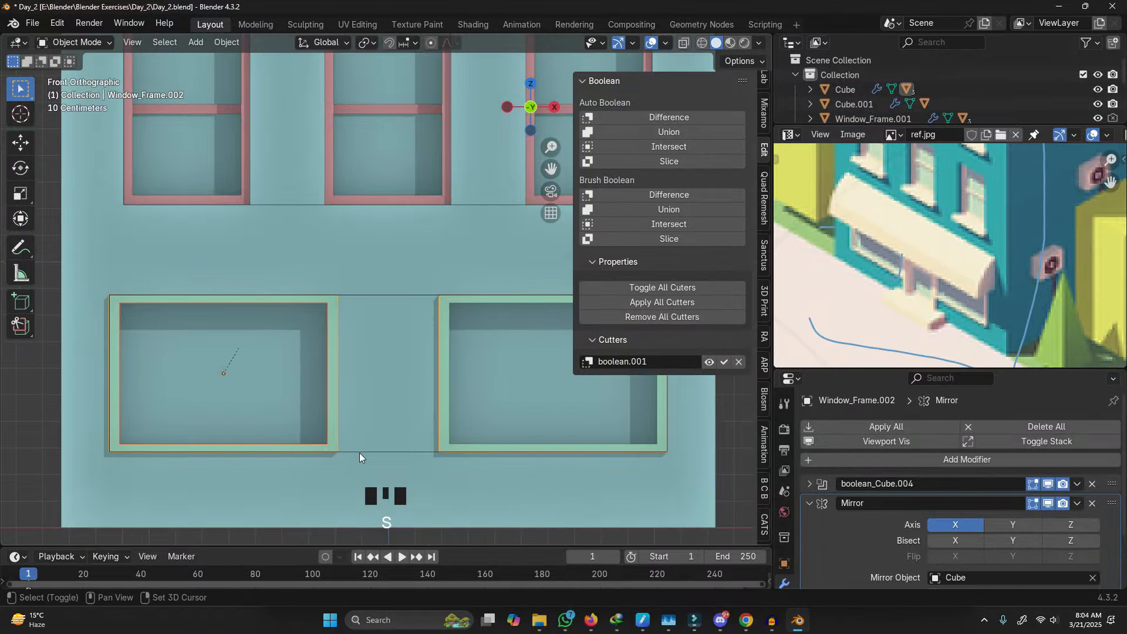
Step: Add the outer cutter Window_Frame.003 to the selection, narrow the mirrored window assembly along X and shift it toward negative X
left_click(360, 453)
key("s")
key("x")
left_click(476, 453)
key("g")
key("x")
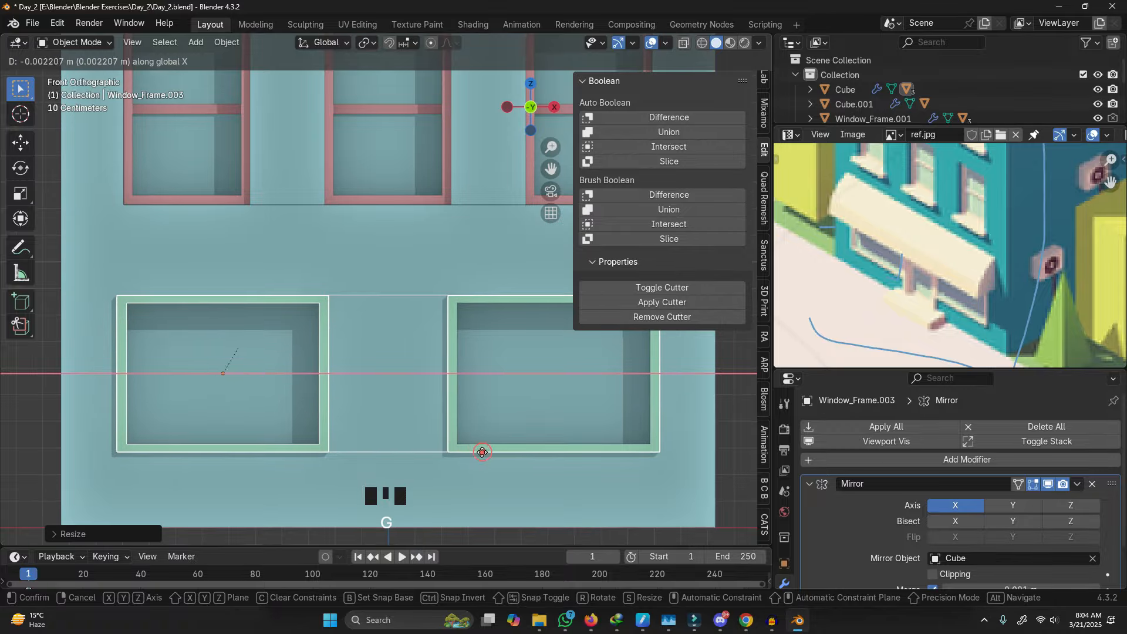
left_click(464, 453)
Step: Narrow the mirrored windows further along X and adjust their X position to leave a wider gap between them for a door
key("s")
key("x")
left_click(462, 460)
key("g")
key("x")
left_click(458, 460)
key("g")
left_click(457, 460)
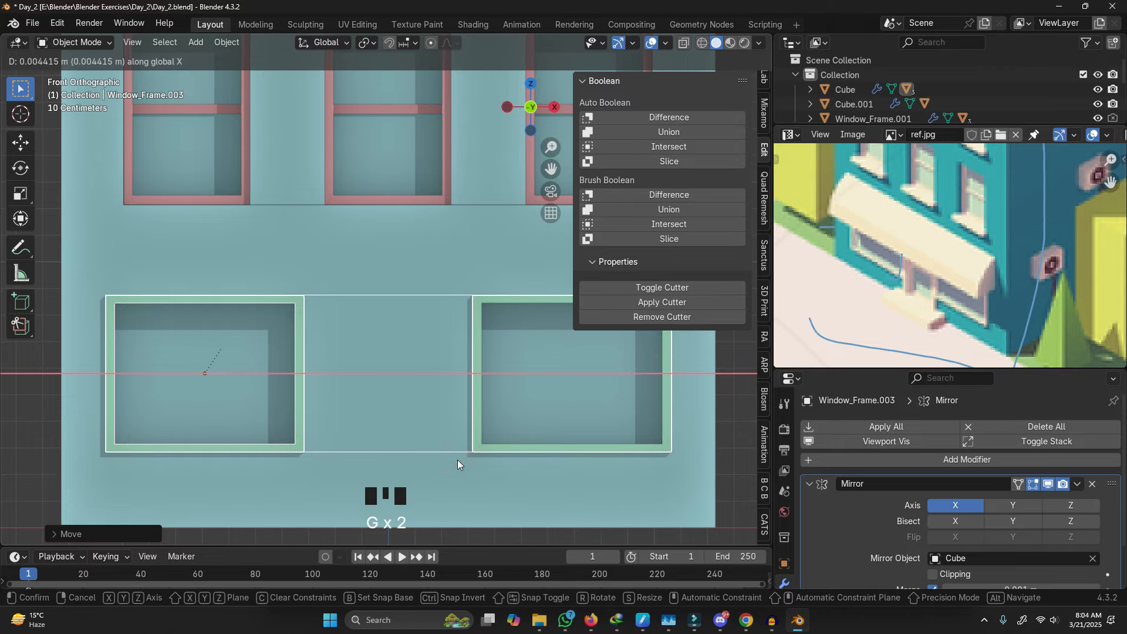
middle_click_drag(457, 460, 407, 368, "shift")
scroll(390, 451, "down", 3)
left_click(365, 345)
Step: Duplicate the ground-floor window frame with both of its cutters and move the copy along X to the middle of the facade
scroll(366, 388, "up", 2)
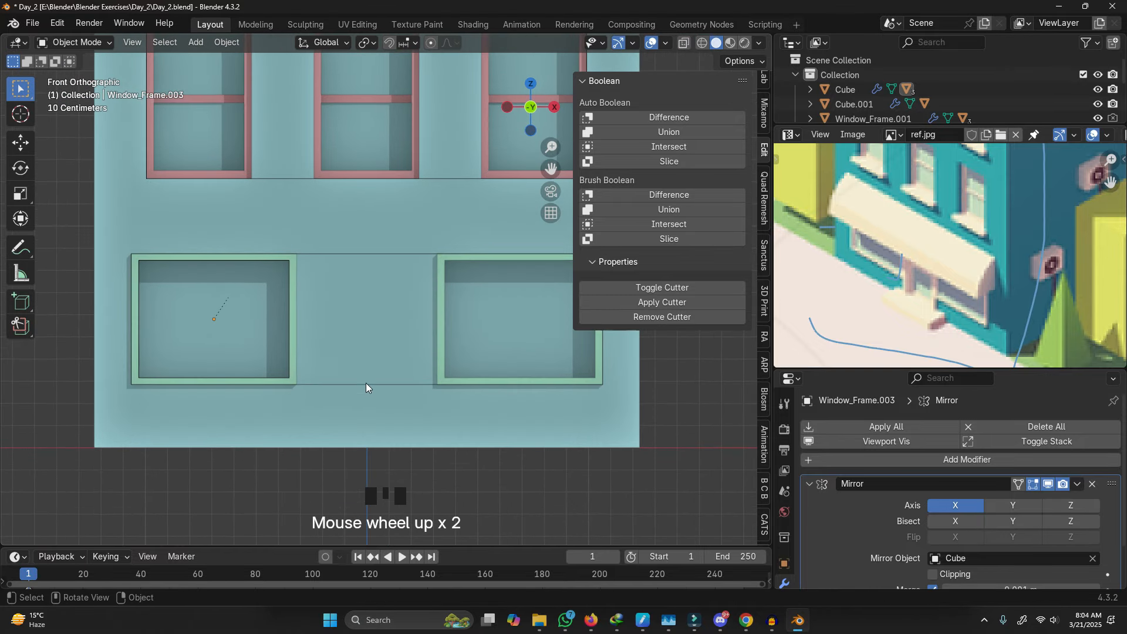
left_click(283, 368)
left_click(301, 381)
middle_click_drag(302, 388, 312, 390)
scroll(311, 389, "up", 2)
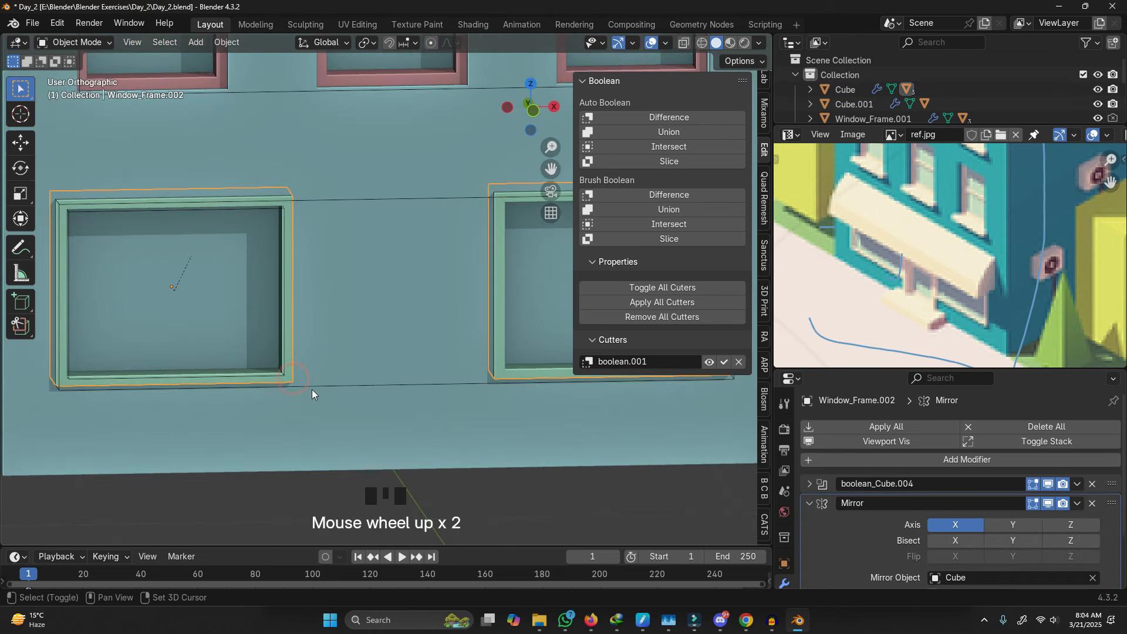
left_click(283, 384, "shift")
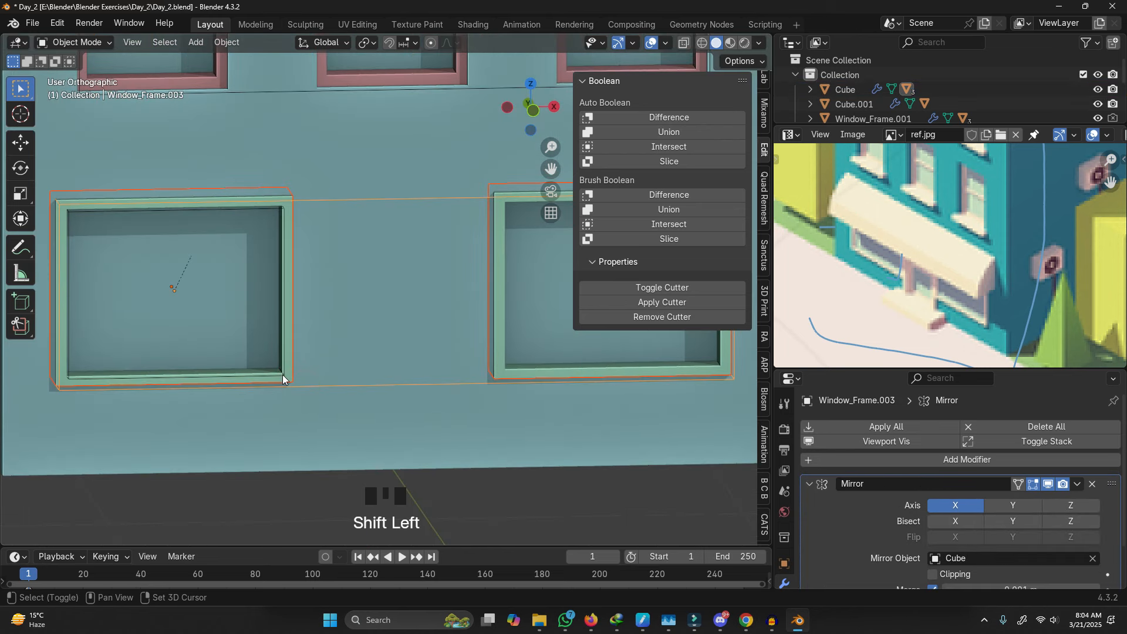
left_click(283, 374, "shift")
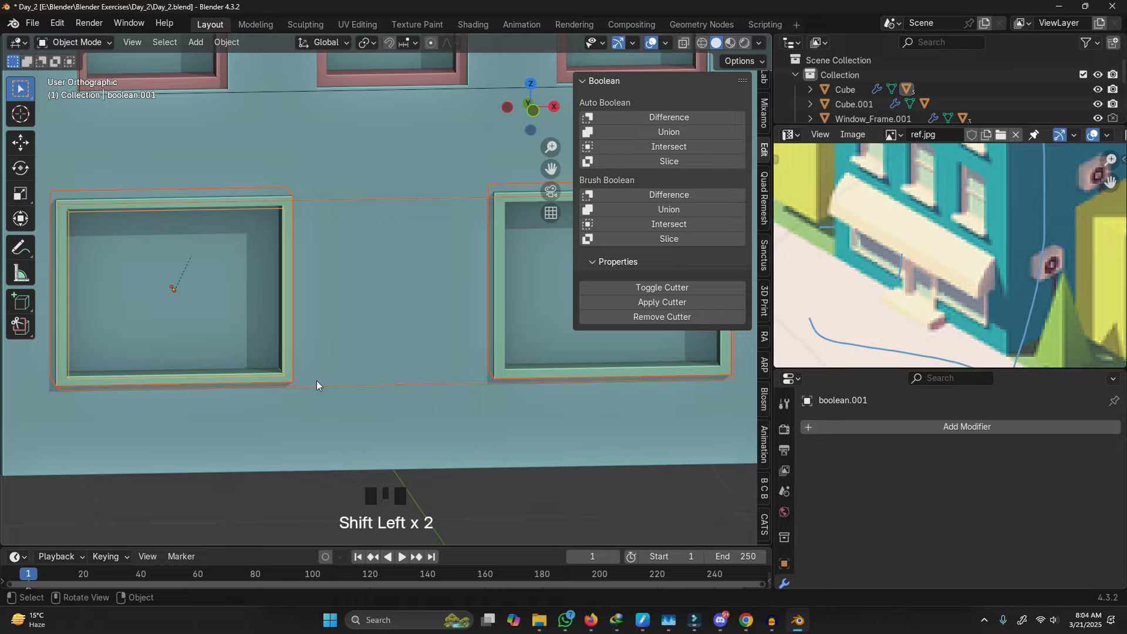
key("shift+d")
key("g")
key("x")
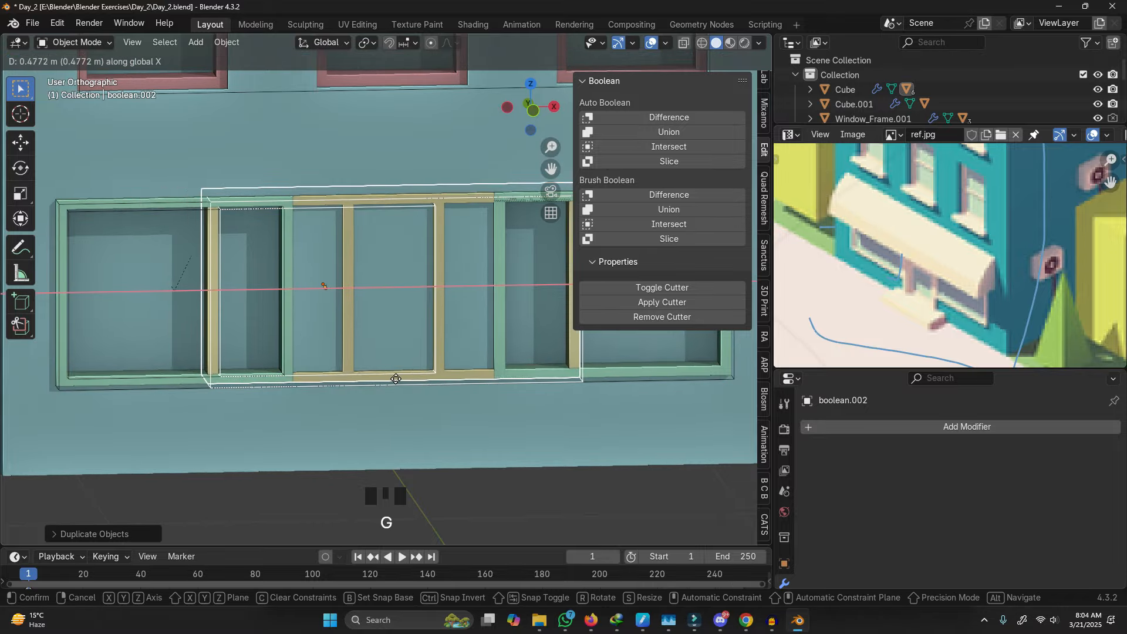
left_click(436, 381)
Step: Remove the Mirror modifiers from the duplicated frame Window_Frame.004 and its outer cutter Window_Frame.005
left_click(429, 206)
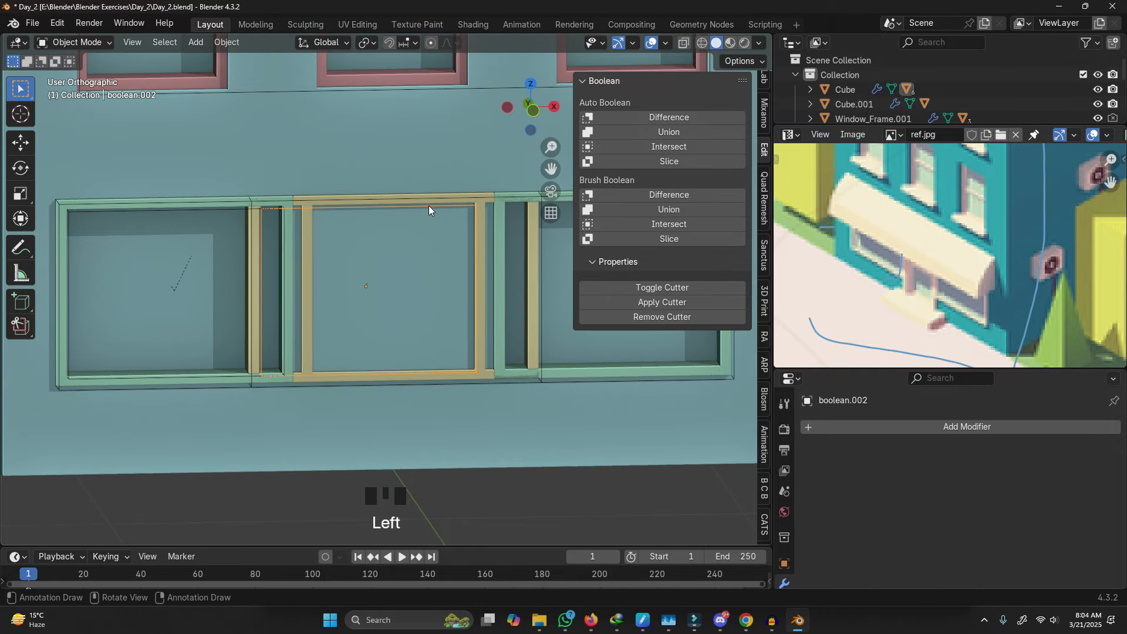
left_click(481, 203)
scroll(1067, 499, "down", 1)
left_click(1092, 474)
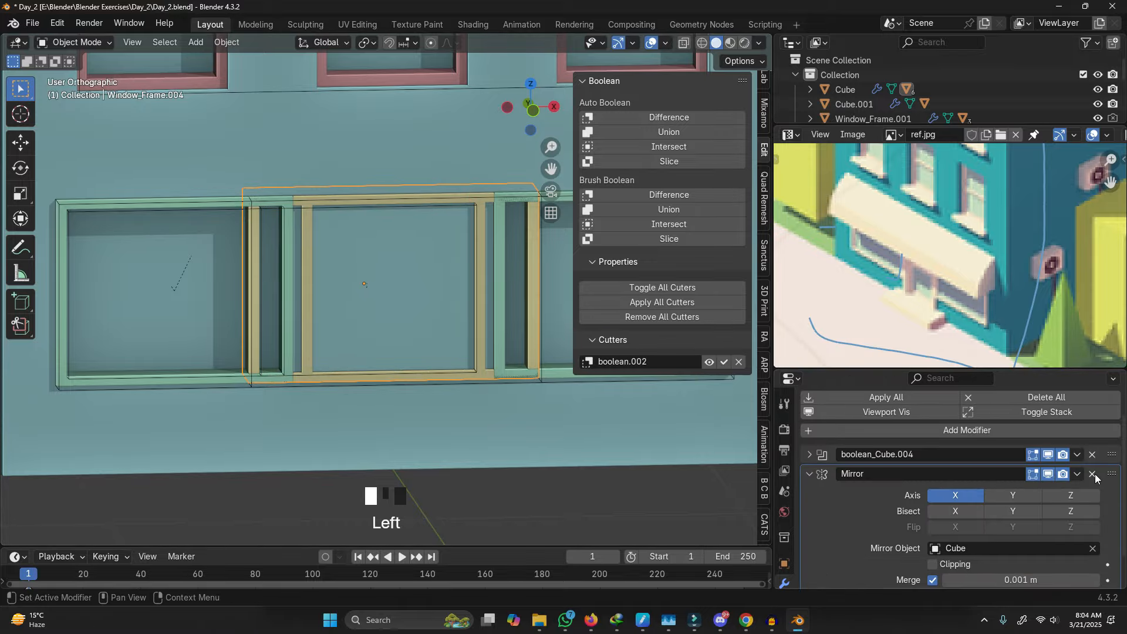
left_click(482, 195)
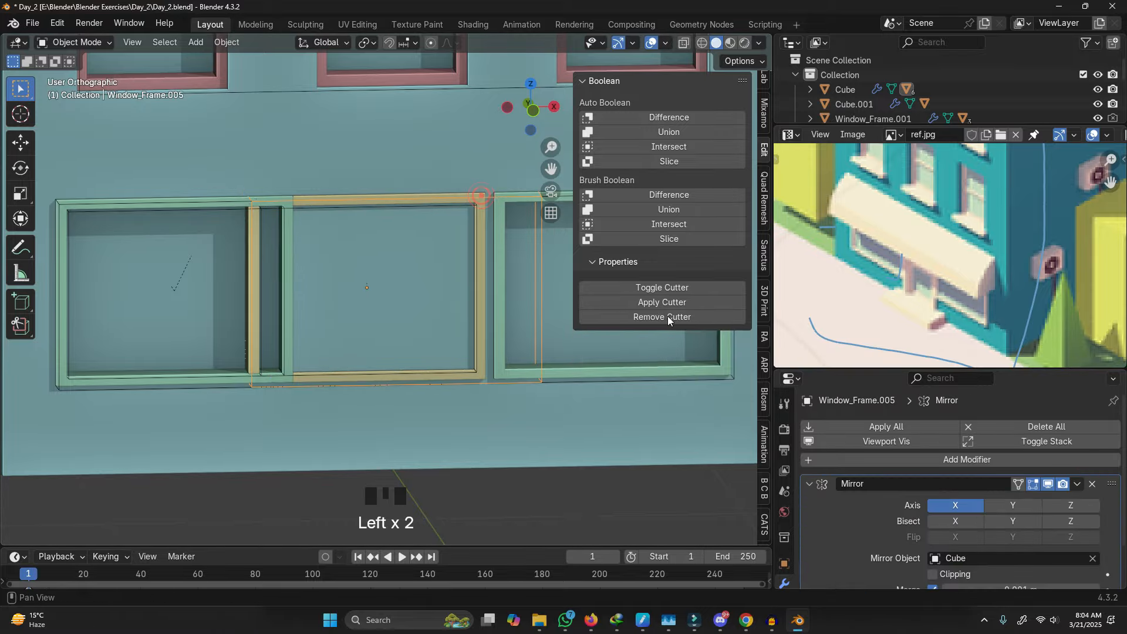
left_click(1093, 485)
Step: Center the duplicated frame and its cutters between the two ground-floor windows and narrow them along X
middle_click_drag(510, 302, 392, 306)
scroll(393, 306, "up", 3)
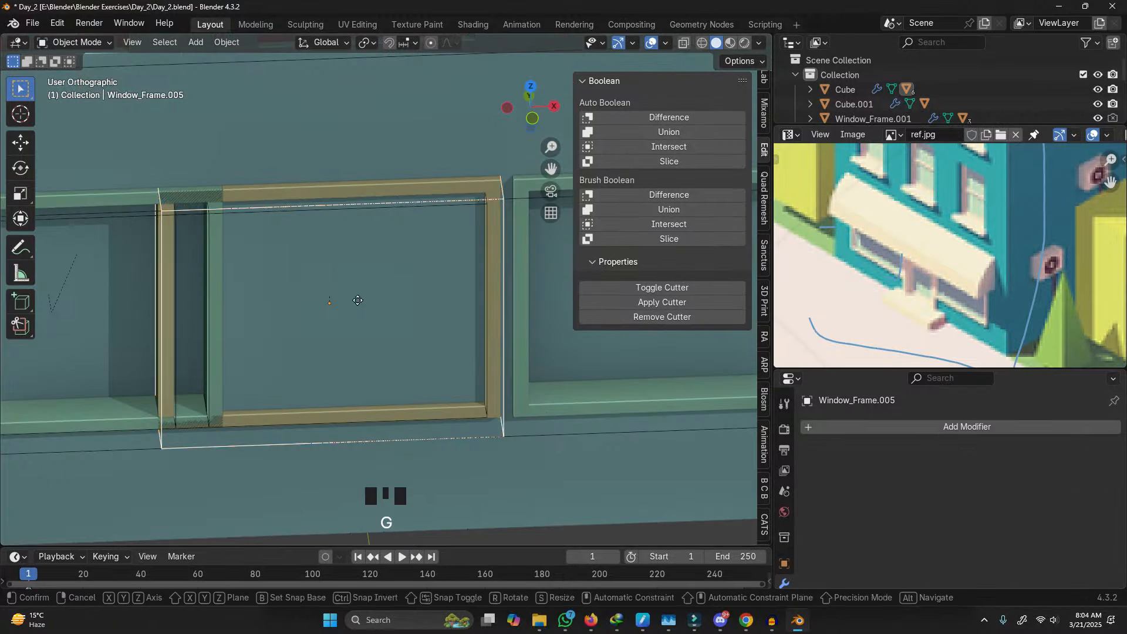
key("g")
left_click(397, 320)
key("s")
key("x")
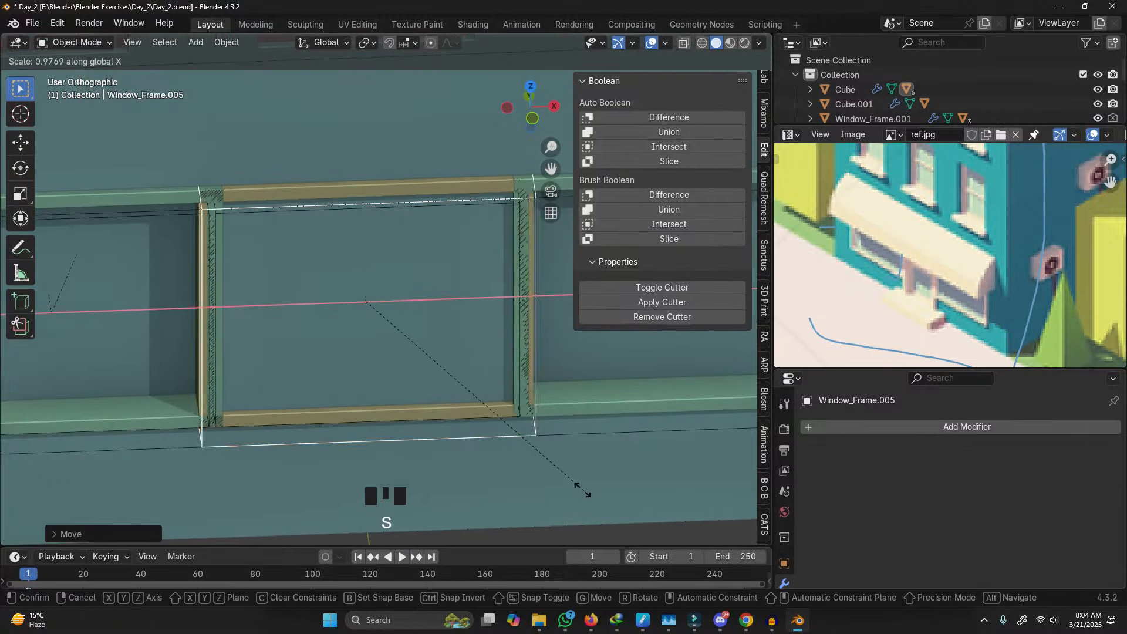
left_click(506, 459)
Step: Stretch the middle frame assembly taller along Z into a door shape, then reposition and resize it between the windows
key("s")
key("z")
left_click(548, 449)
scroll(547, 449, "down", 2)
middle_click_drag(547, 448, 448, 323)
key("g")
left_click(449, 332)
key("s")
left_click(541, 383)
Step: Cut the door cutter Window_Frame.005 out of the building Cube with a brush Boolean Difference
mouse_move(446, 393)
middle_mouse_down()
mouse_move(481, 442)
mouse_move(439, 395)
middle_mouse_up()
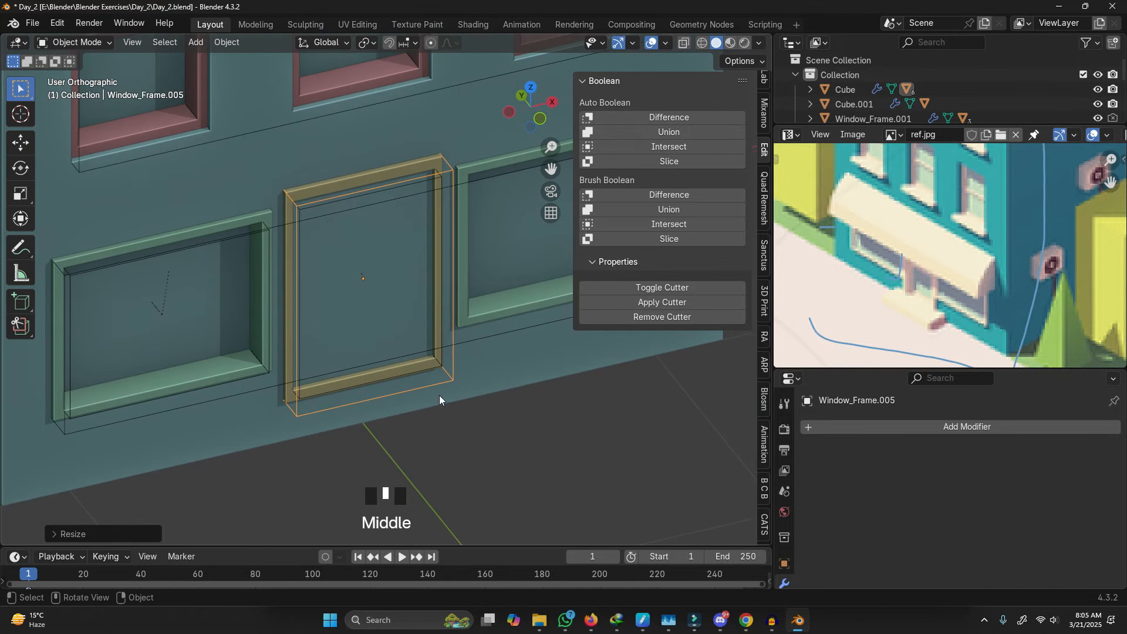
left_click(538, 382, "shift")
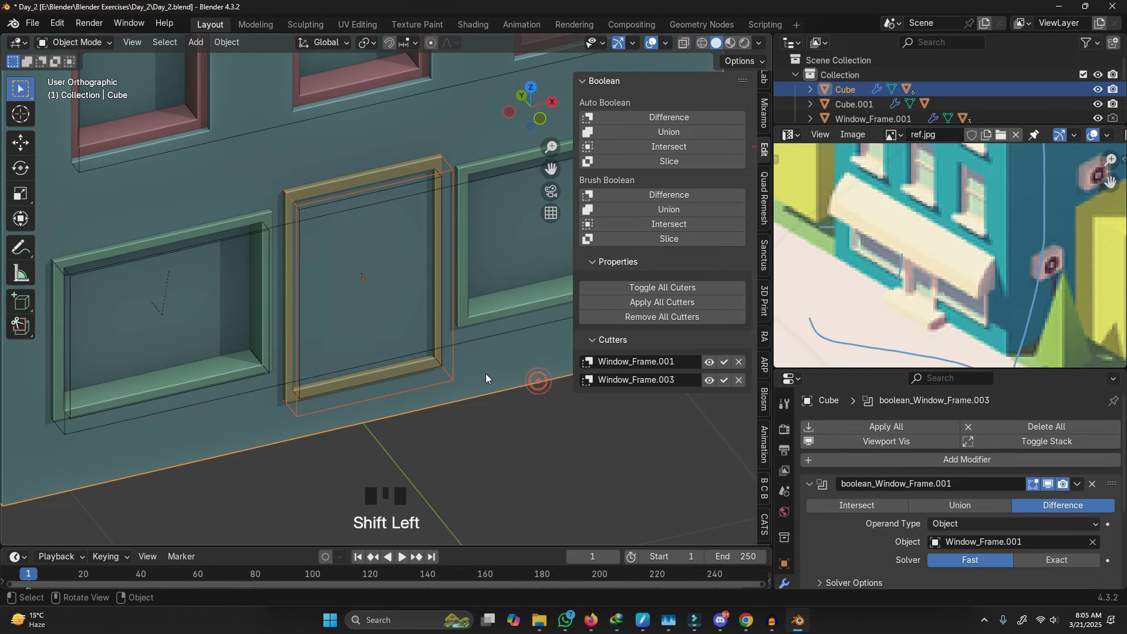
left_click(690, 193)
left_click(505, 474)
Step: Scale the door frame's inner cutter boolean.002 taller along Z to thin the frame's upper and lower members
mouse_move(505, 474)
middle_mouse_down()
mouse_move(435, 431)
mouse_move(418, 372)
mouse_move(431, 160)
mouse_move(421, 178)
middle_mouse_up()
scroll(421, 178, "up", 3)
left_click(430, 173)
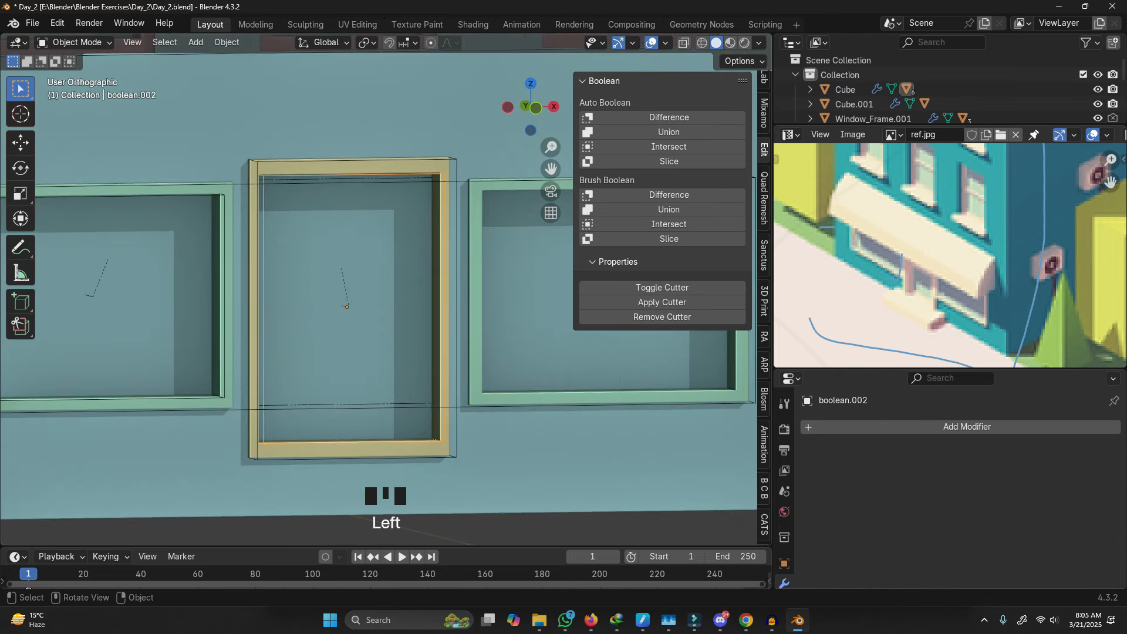
key("s")
key("z")
left_click(568, 345)
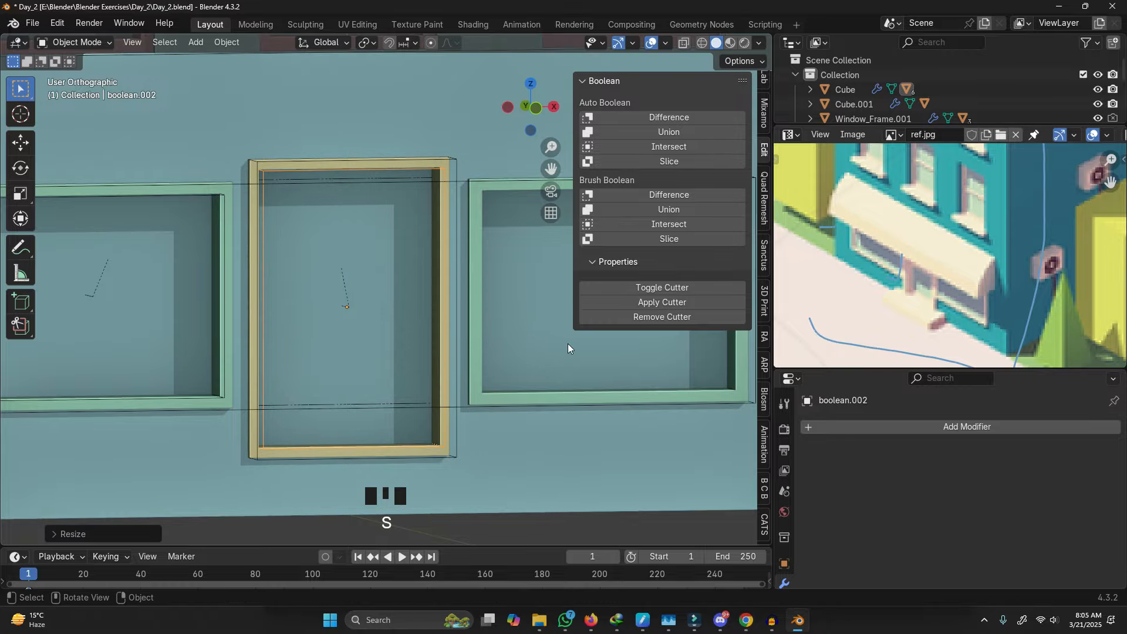
Step: Duplicate the door frame Window_Frame.004 in place and delete the copy's boolean modifier to get a solid door panel
middle_click_drag(416, 357, 353, 334)
middle_click_drag(335, 419, 403, 376)
scroll(403, 379, "down", 3)
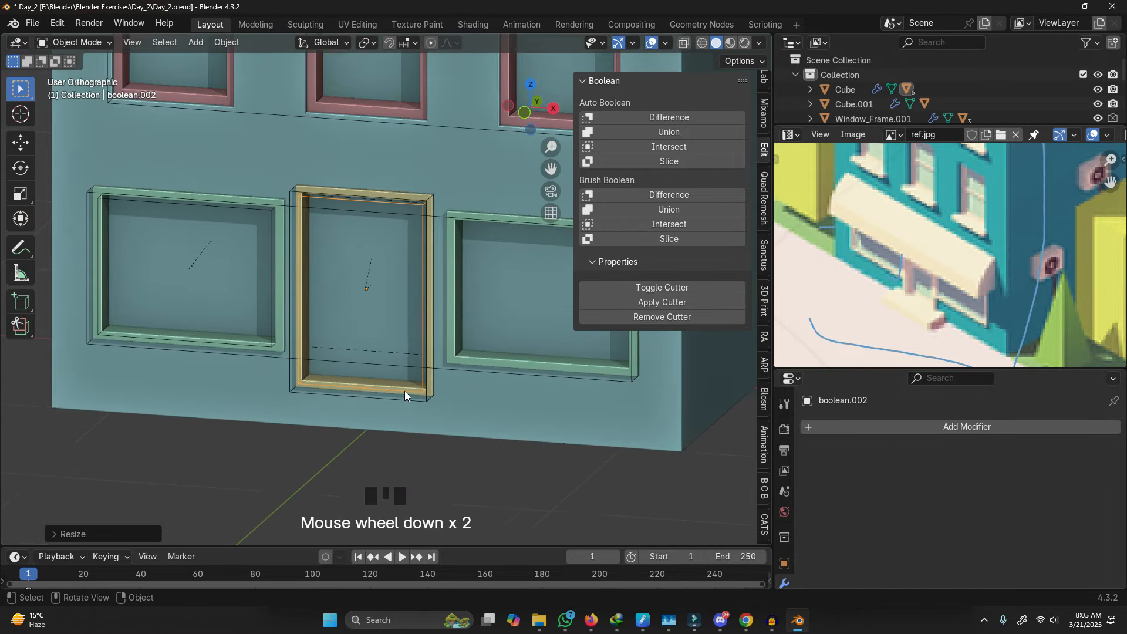
middle_click_drag(372, 428, 417, 410)
scroll(408, 344, "up", 5)
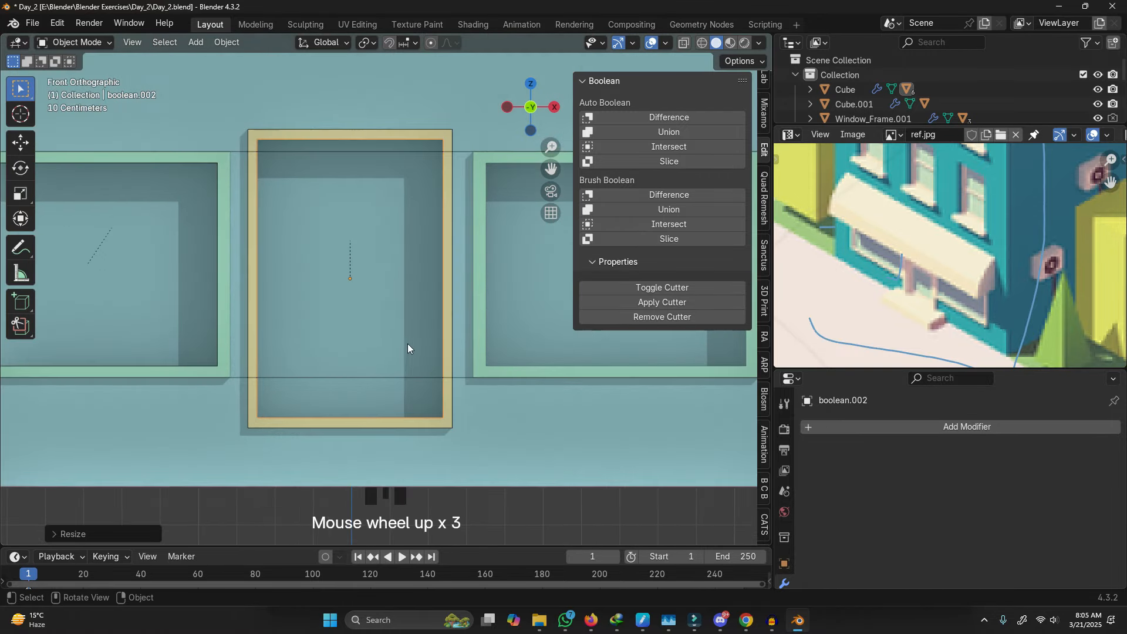
left_click(459, 441)
scroll(412, 434, "down", 3)
scroll(411, 429, "up", 4)
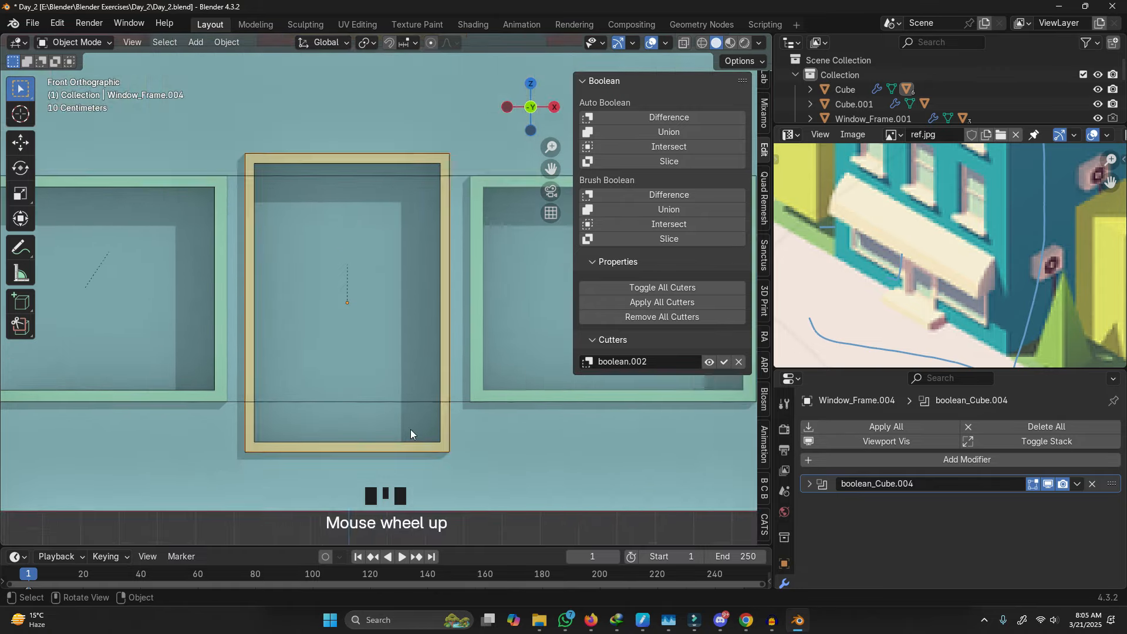
scroll(459, 451, "down", 1)
middle_click_drag(458, 443, 441, 425)
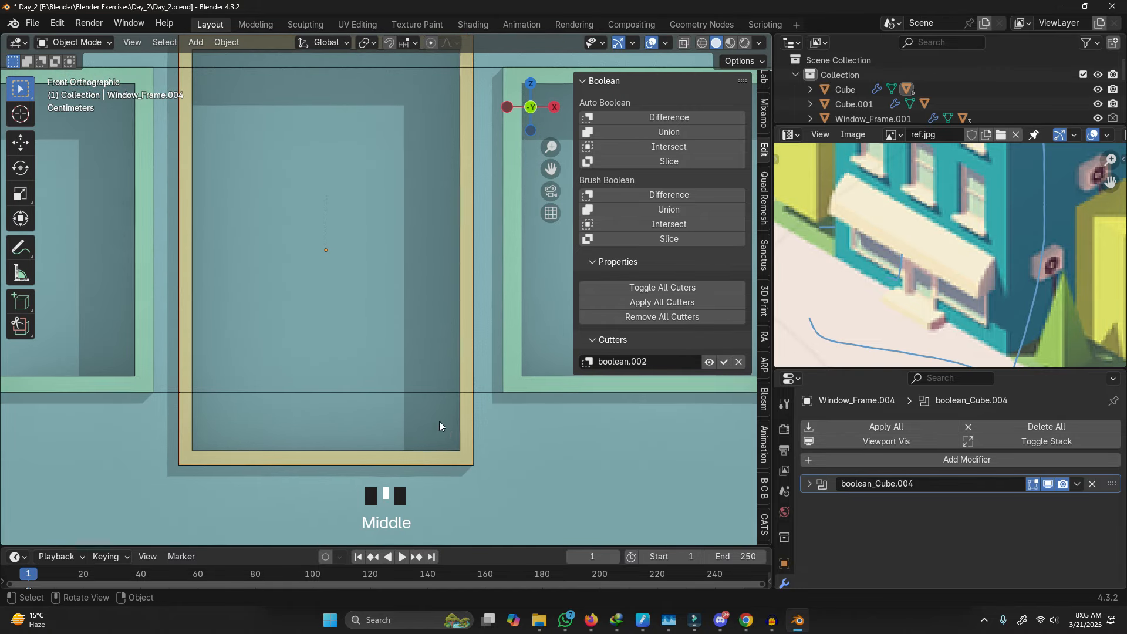
scroll(475, 418, "down", 2)
key("shift+d")
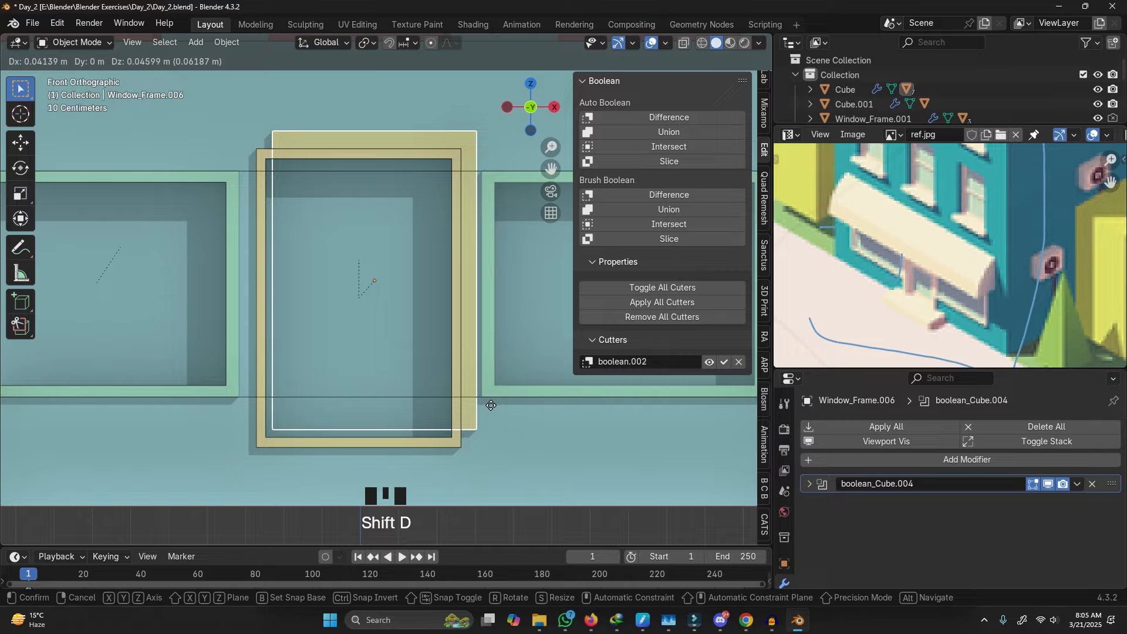
right_click(492, 404)
left_click(1092, 483)
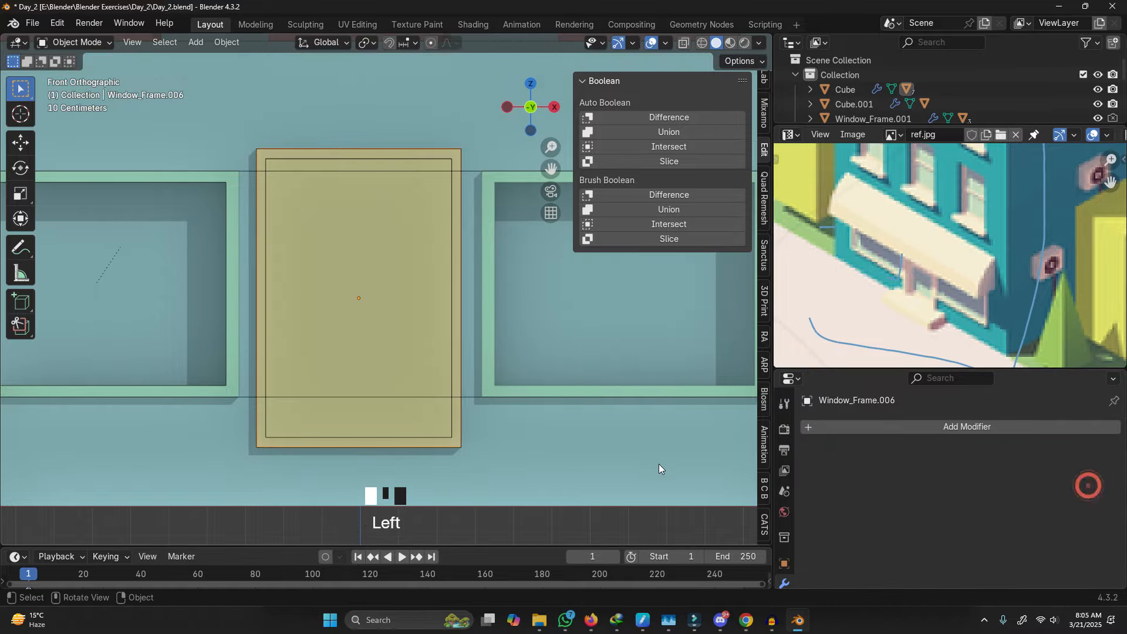
Step: Scale the door panel down to fit just inside the frame and make it thinner along Y
key("s")
left_click(621, 439)
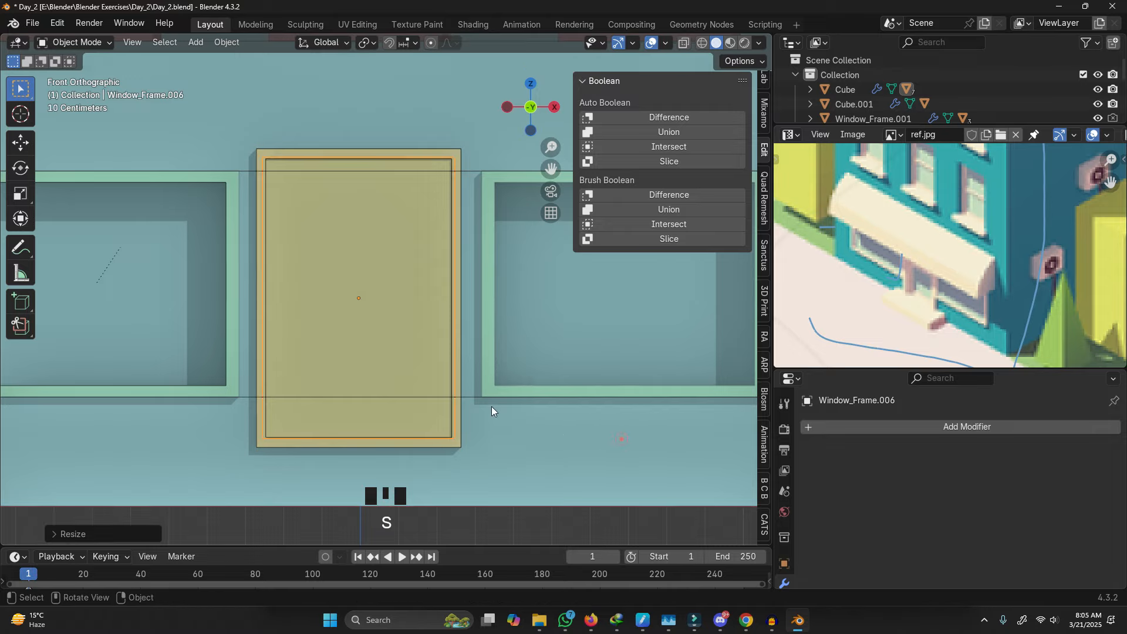
middle_click_drag(491, 406, 333, 452)
key("g")
key("y")
right_click(552, 442)
key("s")
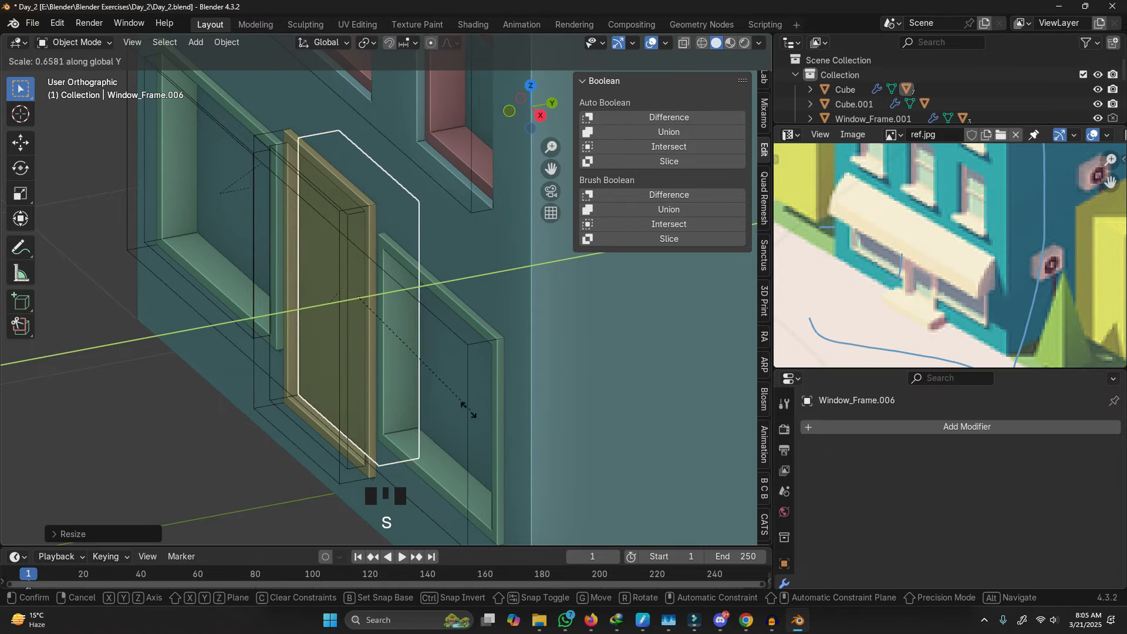
left_click(349, 340)
Step: Move the door panel along Y so it sits recessed inside the door frame
middle_click_drag(349, 340, 400, 368)
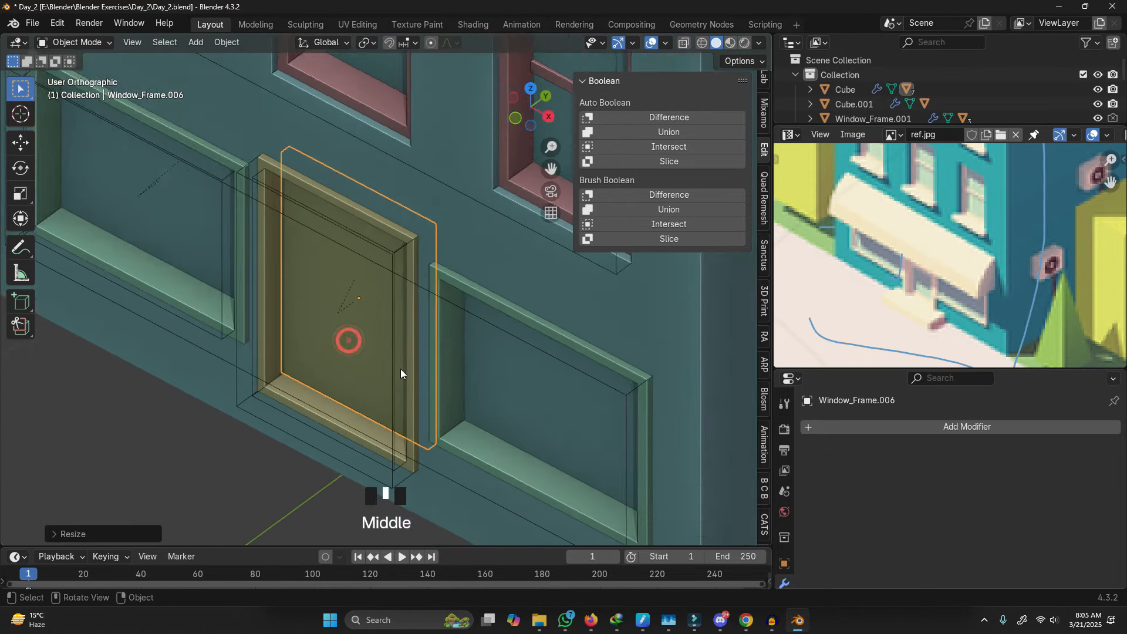
scroll(400, 369, "up", 2)
key("g")
key("y")
left_click(372, 350)
middle_click_drag(311, 383, 370, 347)
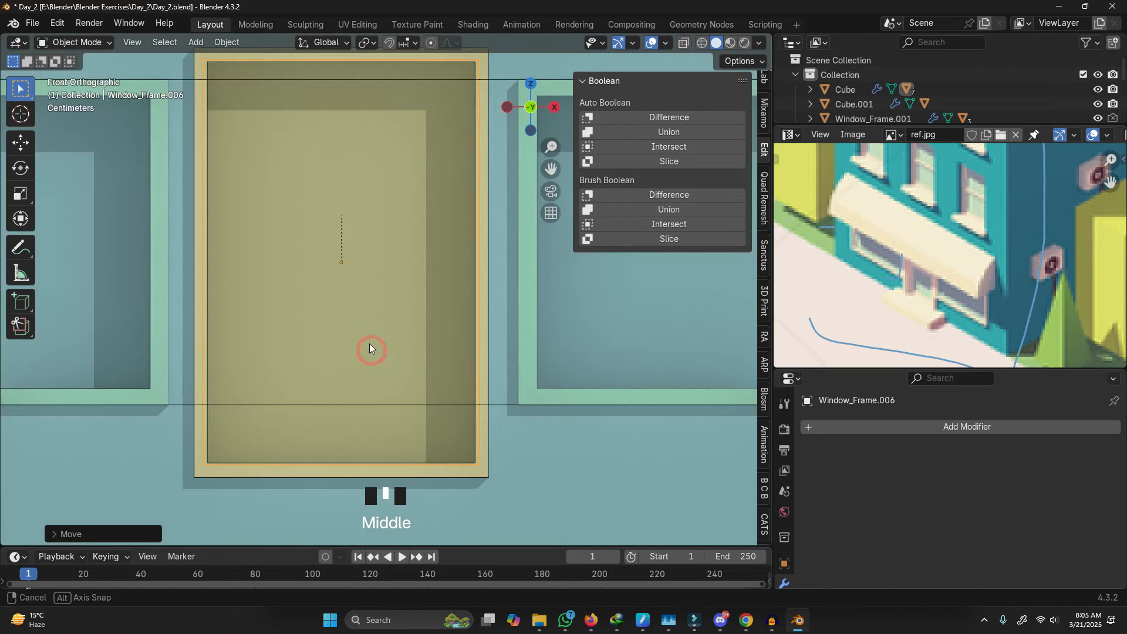
Step: Add a UV sphere near the door panel's left edge at mid-height and shrink it to doorknob size
middle_click_drag(307, 262, 267, 281, "shift")
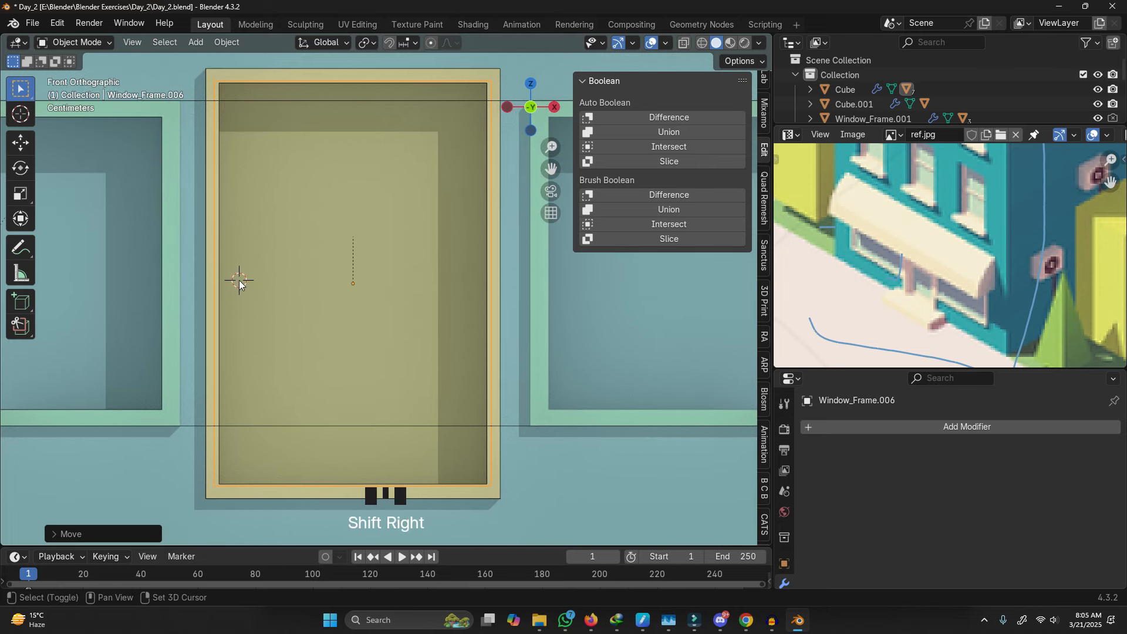
key("shift+a")
mouse_move(242, 280)
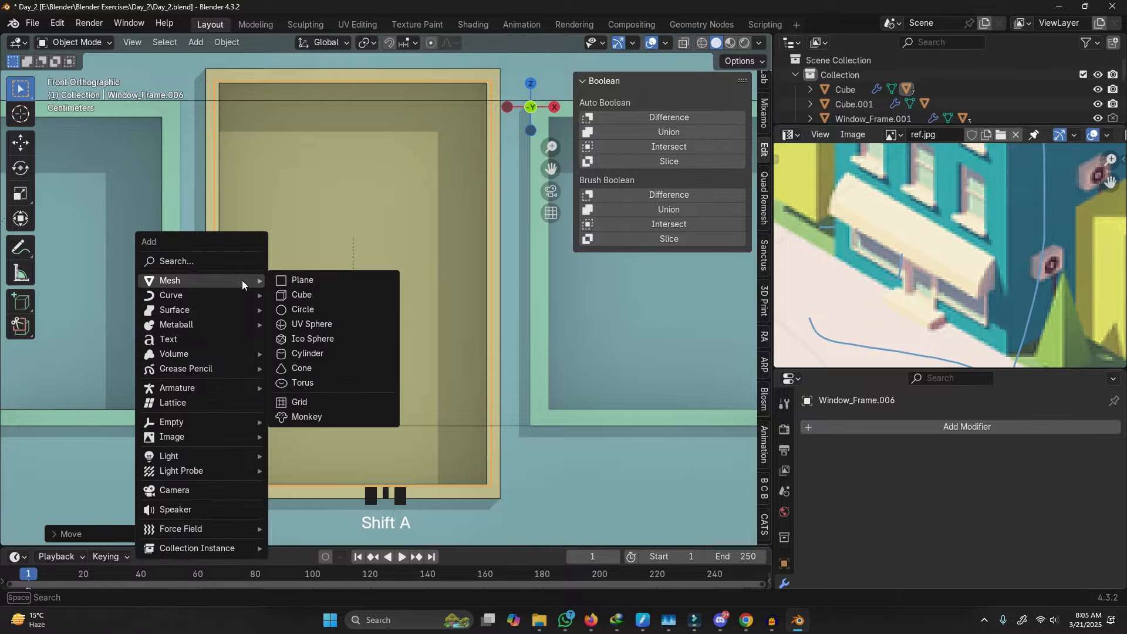
left_click(312, 324)
key("s")
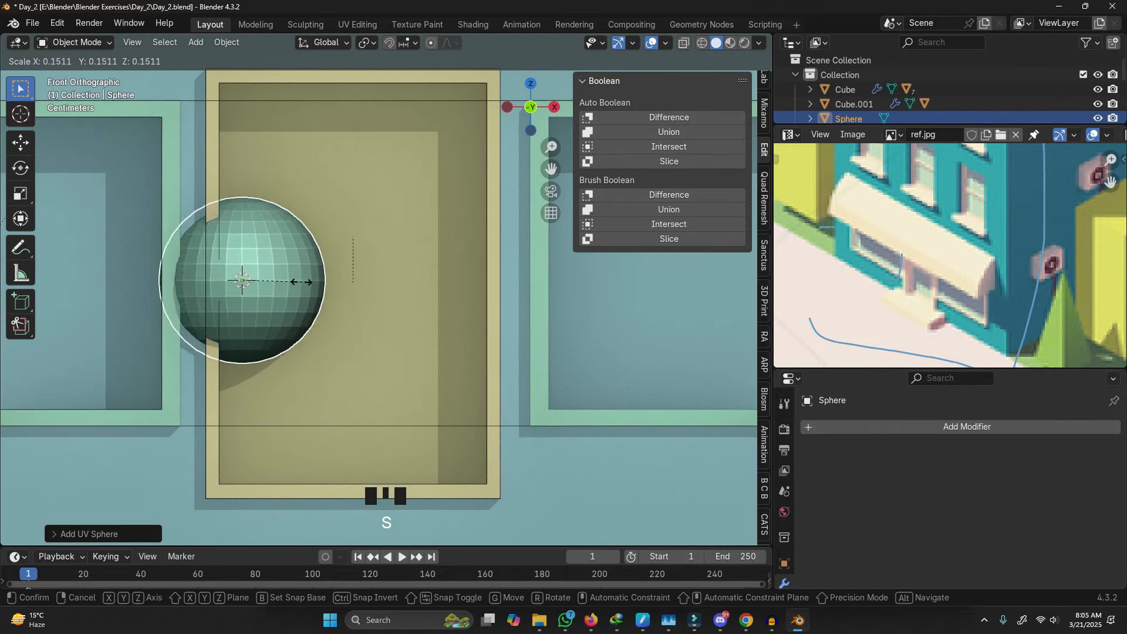
left_click(247, 275)
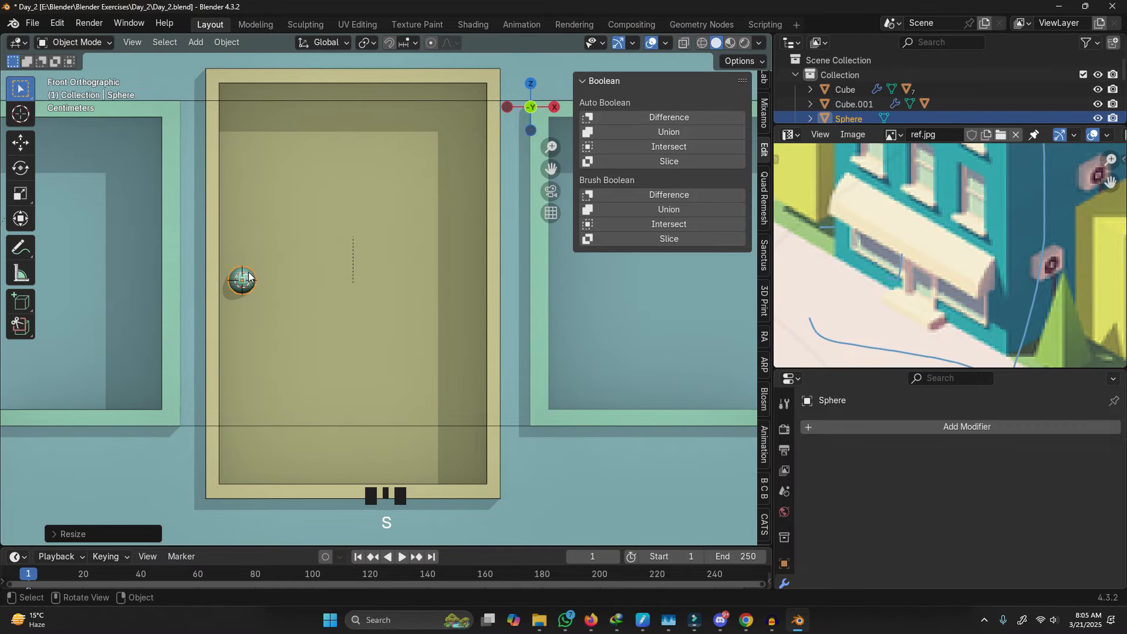
Step: Rotate the doorknob sphere 90° about X, shift it slightly away from the frame and enlarge it slightly
scroll(240, 281, "up", 4)
type("rx90")
key("Return")
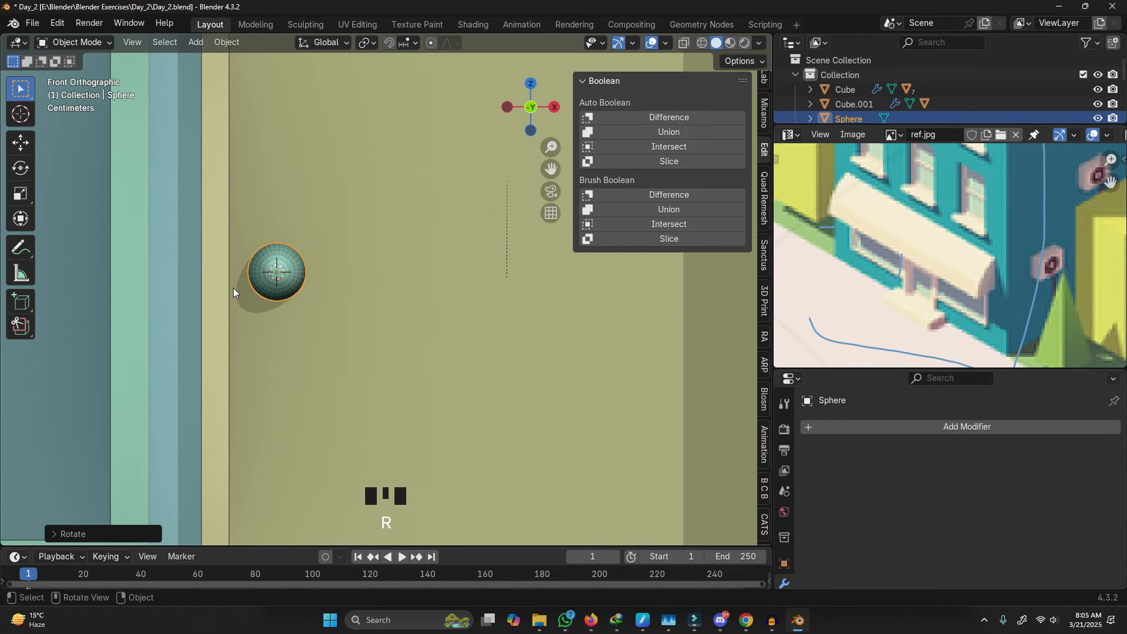
key("s")
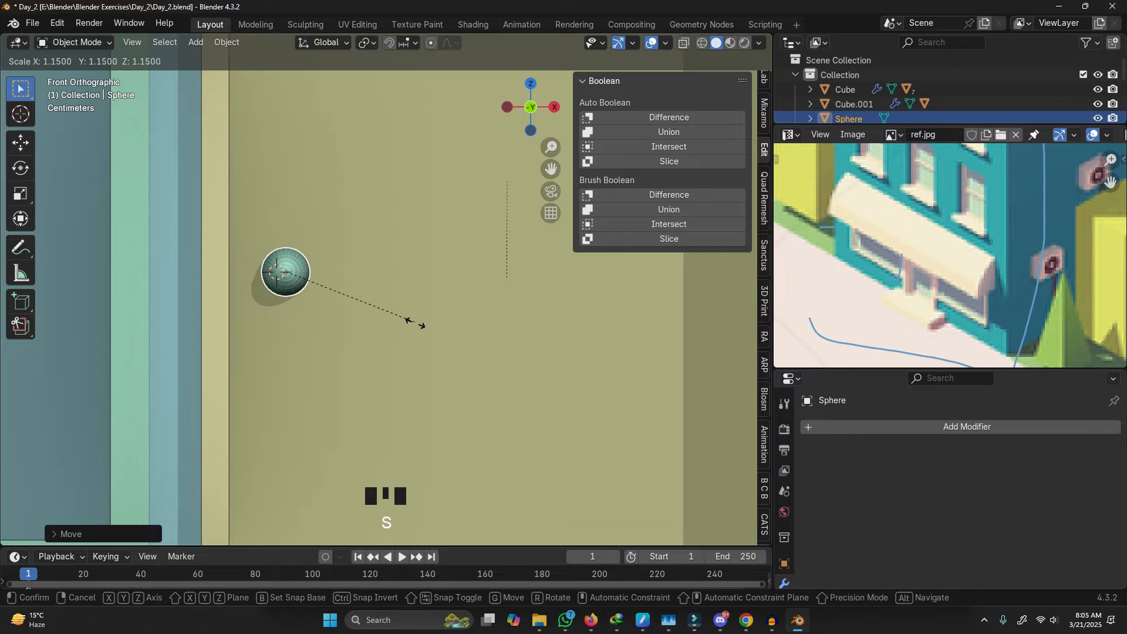
left_click(432, 326)
scroll(311, 300, "down", 6)
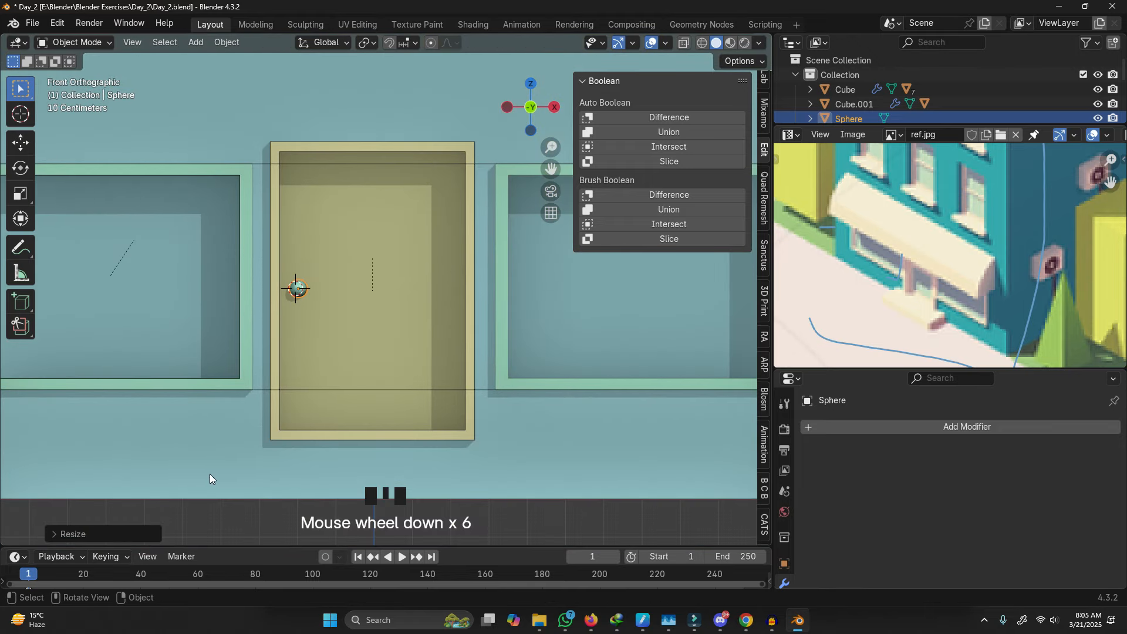
left_click(252, 516)
Step: Move the doorknob sphere along Y to position its depth against the door panel
middle_click_drag(252, 516, 267, 404)
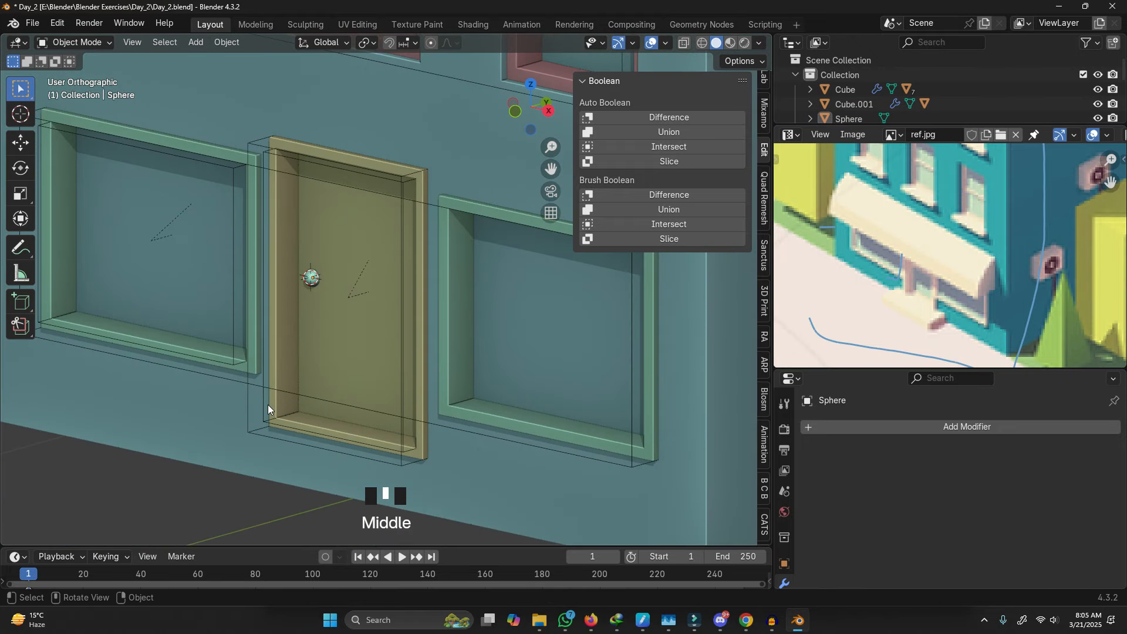
scroll(268, 405, "up", 3)
scroll(303, 438, "down", 3)
scroll(325, 262, "up", 2)
left_click(323, 258)
scroll(353, 258, "up", 4)
key("g")
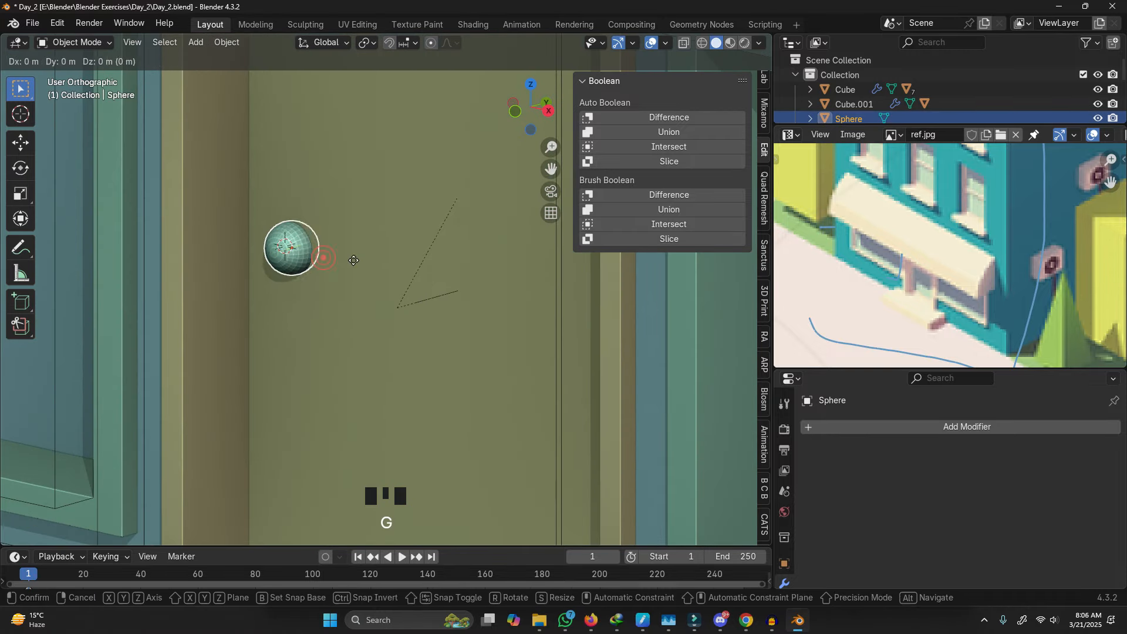
key("y")
left_click(350, 289)
scroll(262, 259, "down", 6)
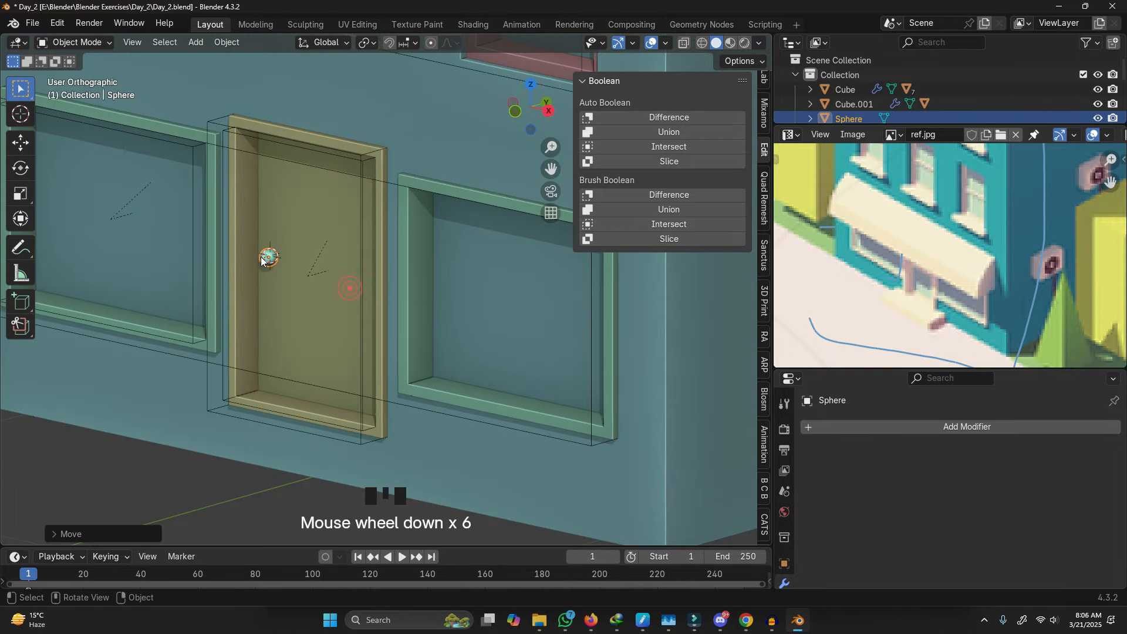
left_click(211, 474)
Step: Place the 3D cursor just below the door, add a cube there and scale it down for an entrance step
middle_click_drag(219, 478, 344, 365)
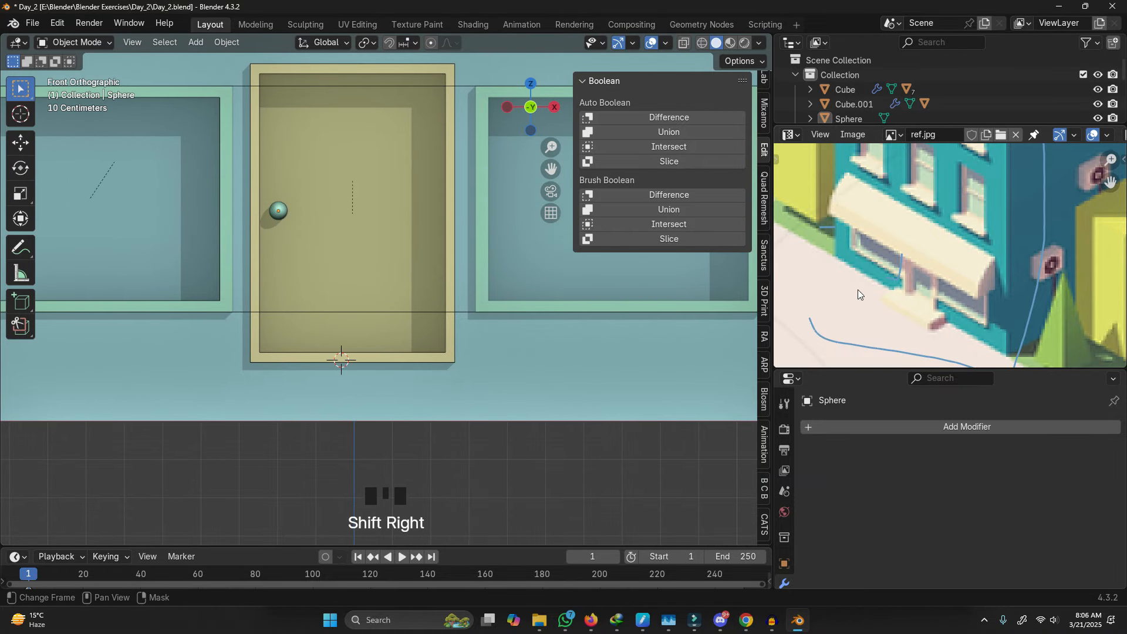
right_click(346, 381, "shift")
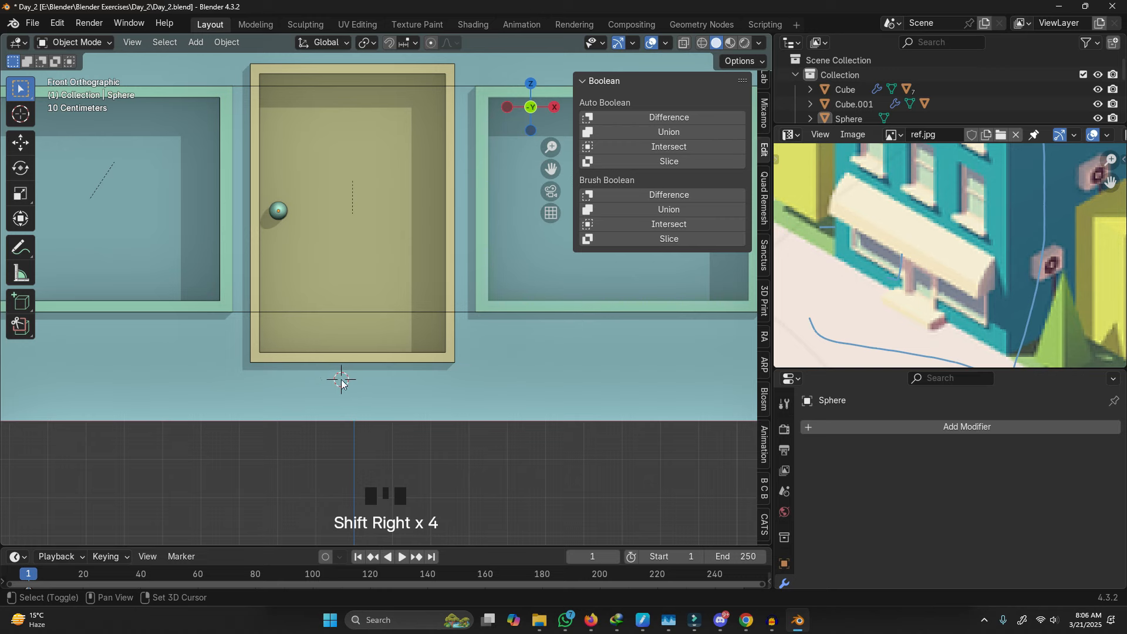
key("shift+a")
mouse_move(309, 321)
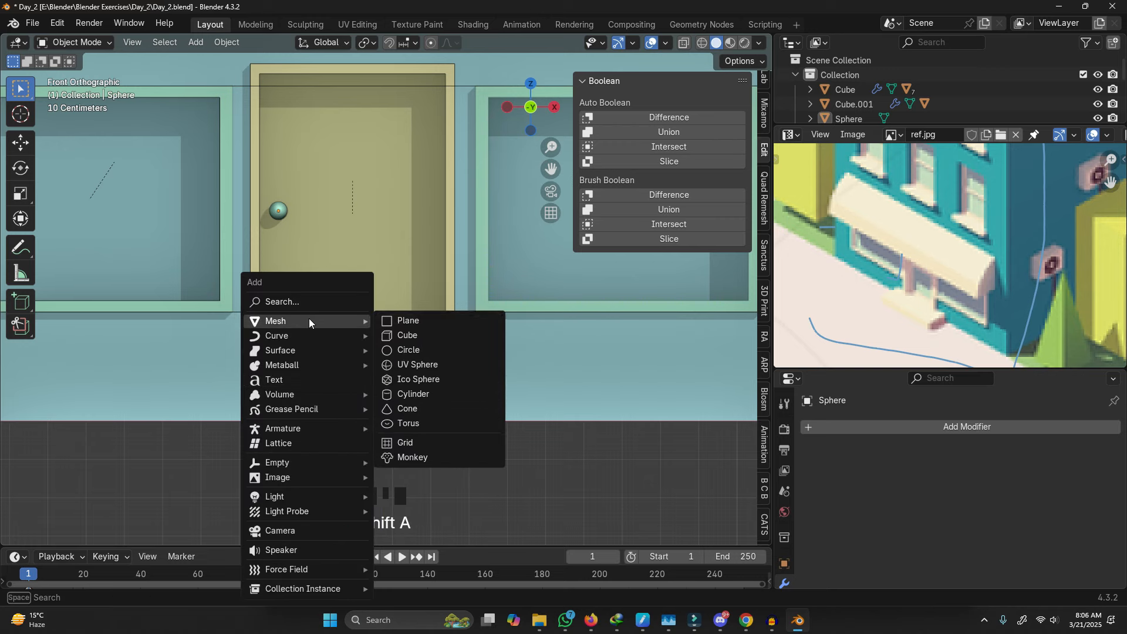
left_click(420, 333)
key("s")
left_click(387, 375)
Step: Flatten the new cube along Z and shift it vertically to sit between the door and the ground
key("s")
key("z")
left_click(446, 370)
key("g")
key("z")
left_click(449, 376)
Step: Widen the entrance step along X beyond both sides of the door frame and shift it along X toward the door's centre
key("s")
key("x")
left_click(573, 379)
key("s")
key("x")
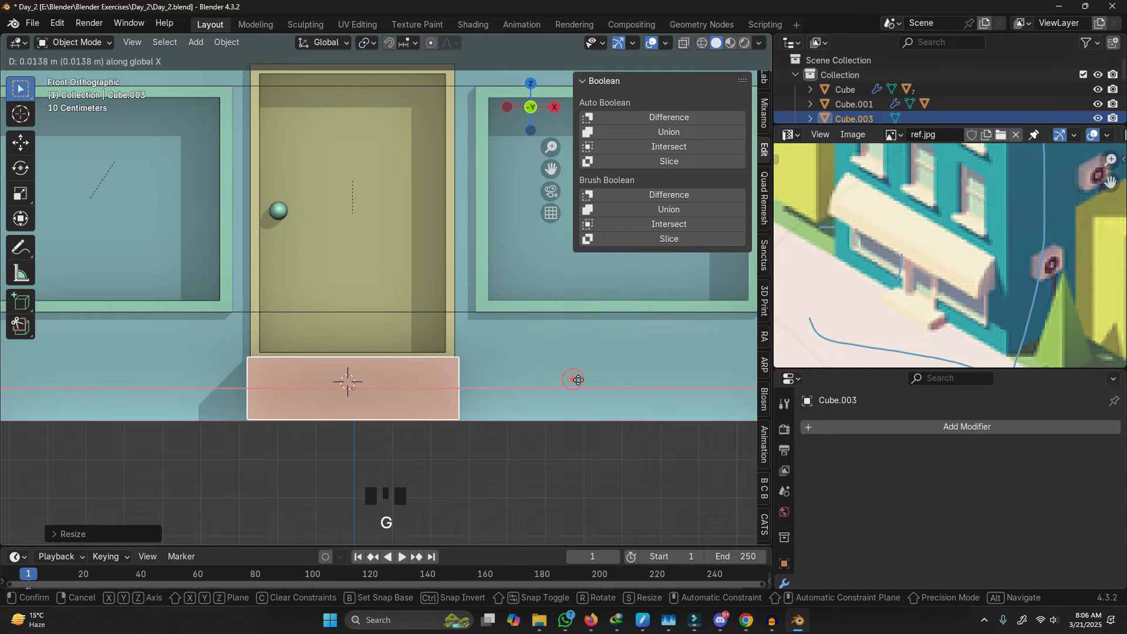
left_click(649, 389)
Step: Adjust the entrance step's depth along Y, then resize it along Z and move it vertically toward ground level
middle_click_drag(587, 387, 405, 431)
key("s")
key("y")
left_click(513, 401)
key("s")
key("z")
left_click(497, 411)
key("g")
key("z")
left_click(497, 421)
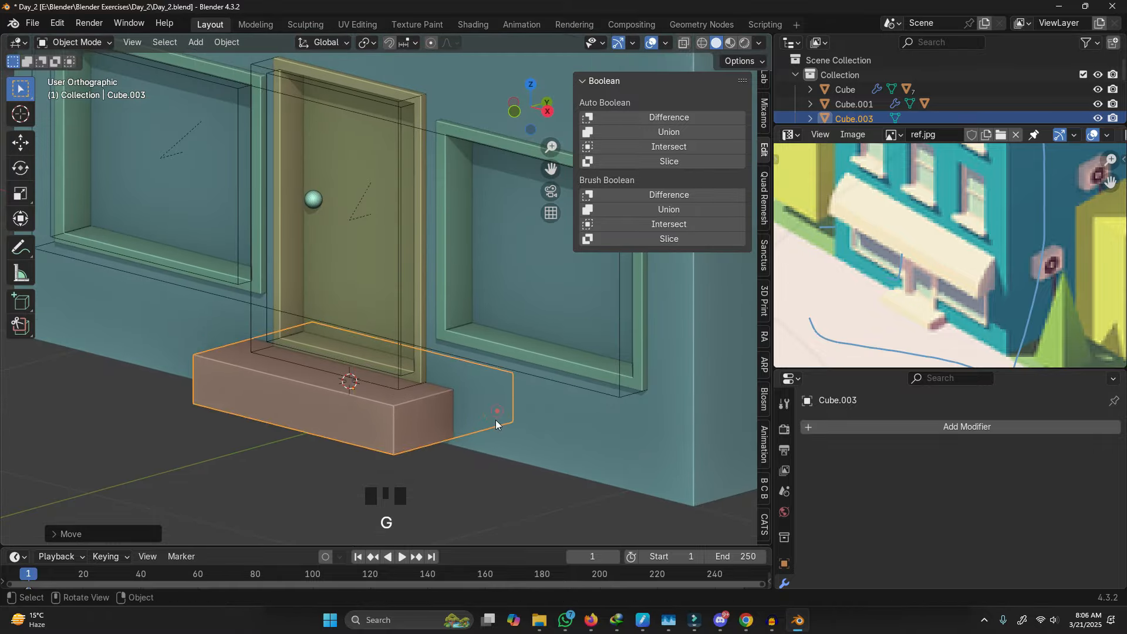
Step: Refine the entrance step's Z thickness and vertical position so it fits between the door frame's underside and the ground
middle_click_drag(496, 422, 486, 400)
scroll(471, 411, "up", 2)
key("g")
key("z")
left_click(463, 418)
key("s")
key("z")
left_click(495, 413)
key("g")
key("z")
left_click(498, 411)
Step: Align the entrance step's base with the building's bottom edge along Z, working in the right side view
middle_click_drag(498, 410, 417, 413)
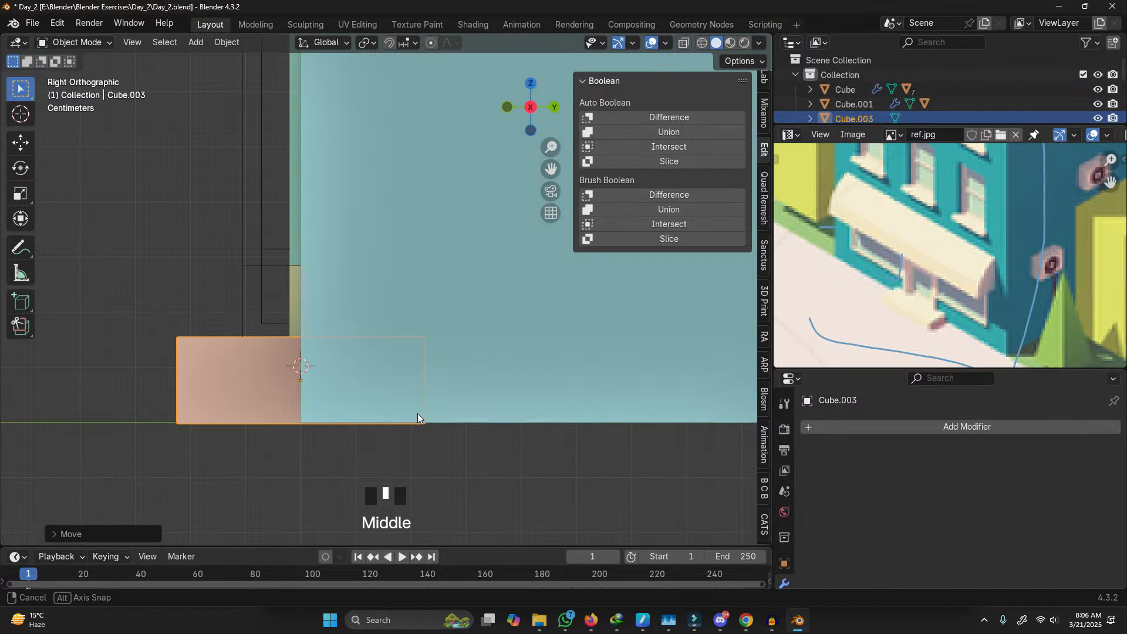
scroll(428, 411, "up", 2)
key("g")
left_click(453, 408)
key("g")
middle_click(451, 406)
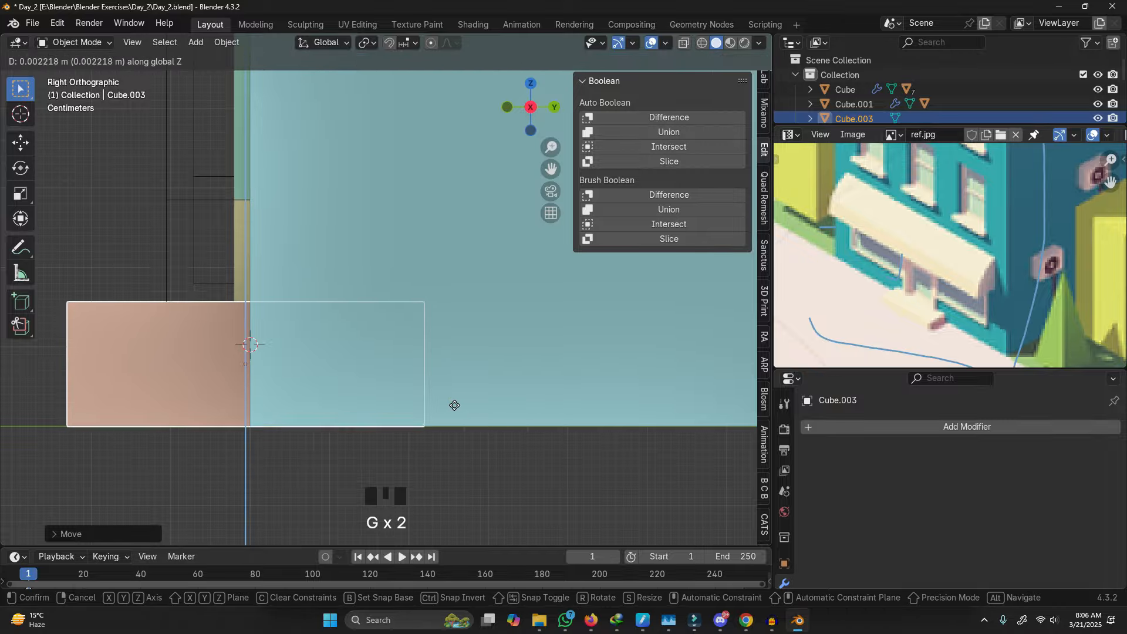
left_click(425, 463)
Step: Nudge the entrance step along X to centre it under the door frame, then deselect it
scroll(423, 464, "down", 6)
middle_click_drag(438, 396, 490, 400)
scroll(411, 418, "up", 3)
left_click(411, 418)
middle_click_drag(410, 418, 427, 378)
key("g")
left_click(430, 456)
scroll(428, 382, "up", 1)
key("g")
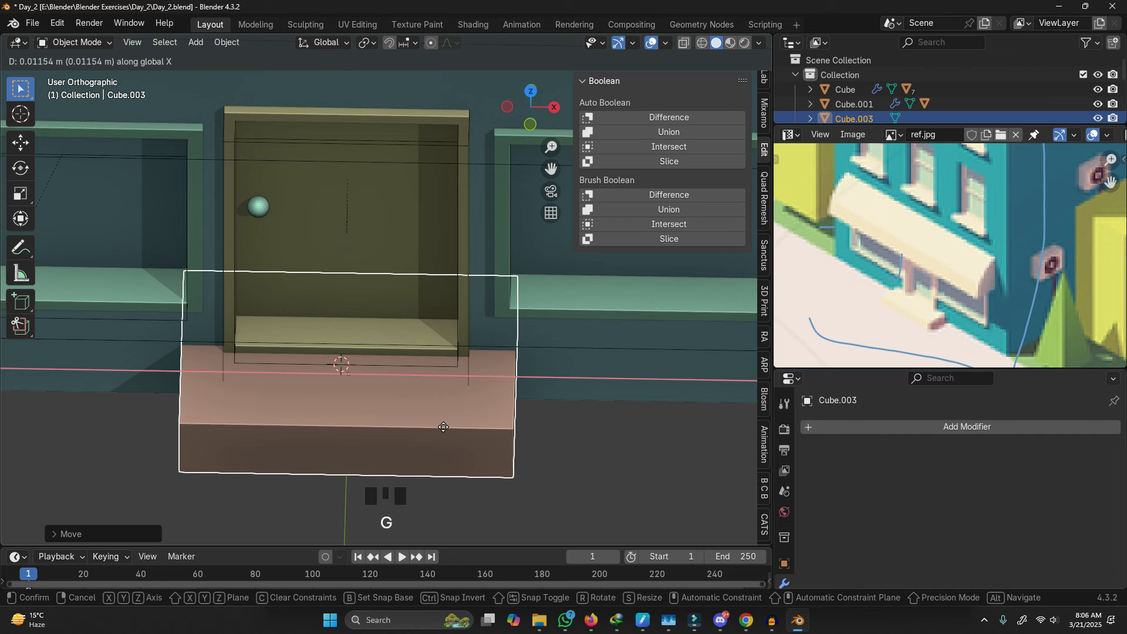
left_click(442, 427)
left_click(463, 499)
Step: Add a cylinder at the 3D cursor in the right side view as the base for the awning
scroll(464, 499, "down", 4)
middle_click_drag(421, 379, 420, 350)
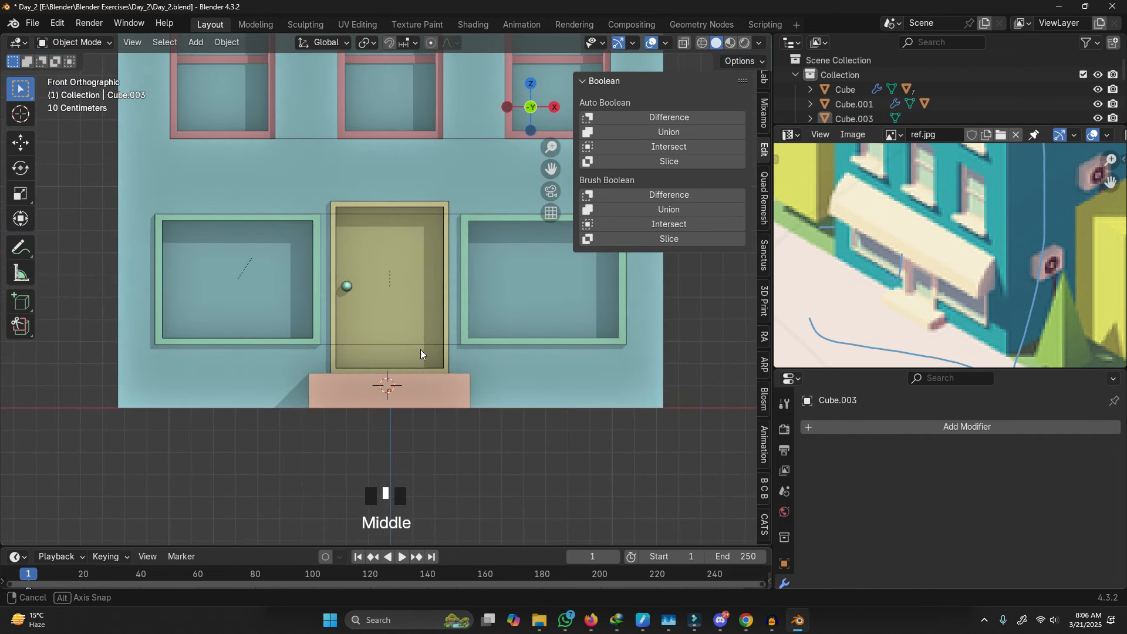
scroll(425, 342, "down", 3)
middle_click_drag(449, 302, 336, 371, "shift")
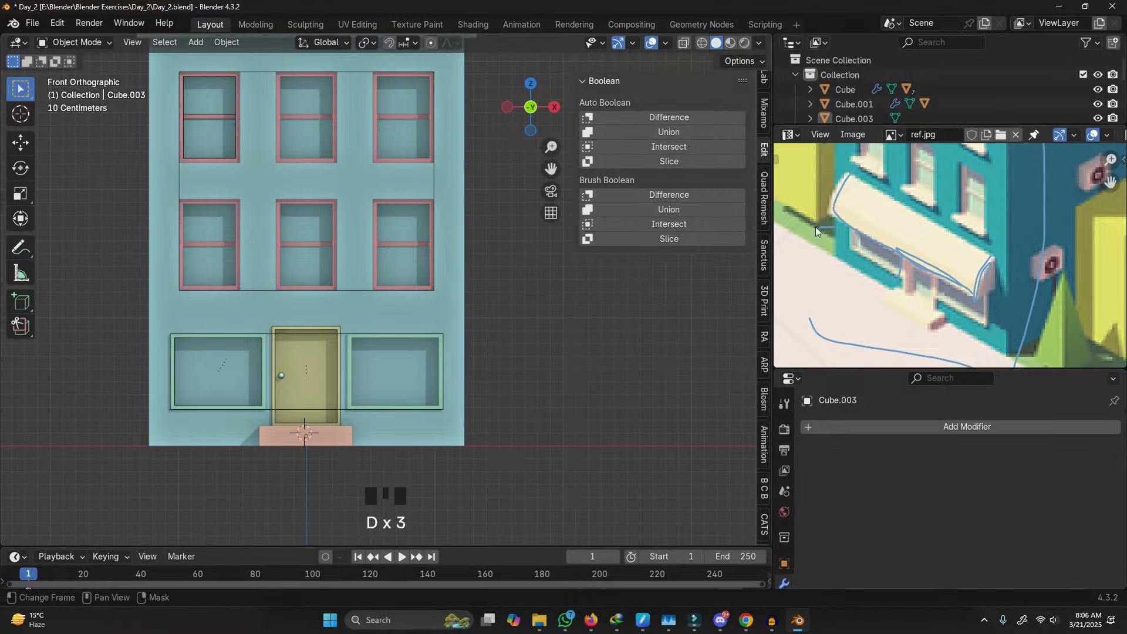
middle_click_drag(523, 335, 294, 330)
key("shift+a")
left_click(284, 320)
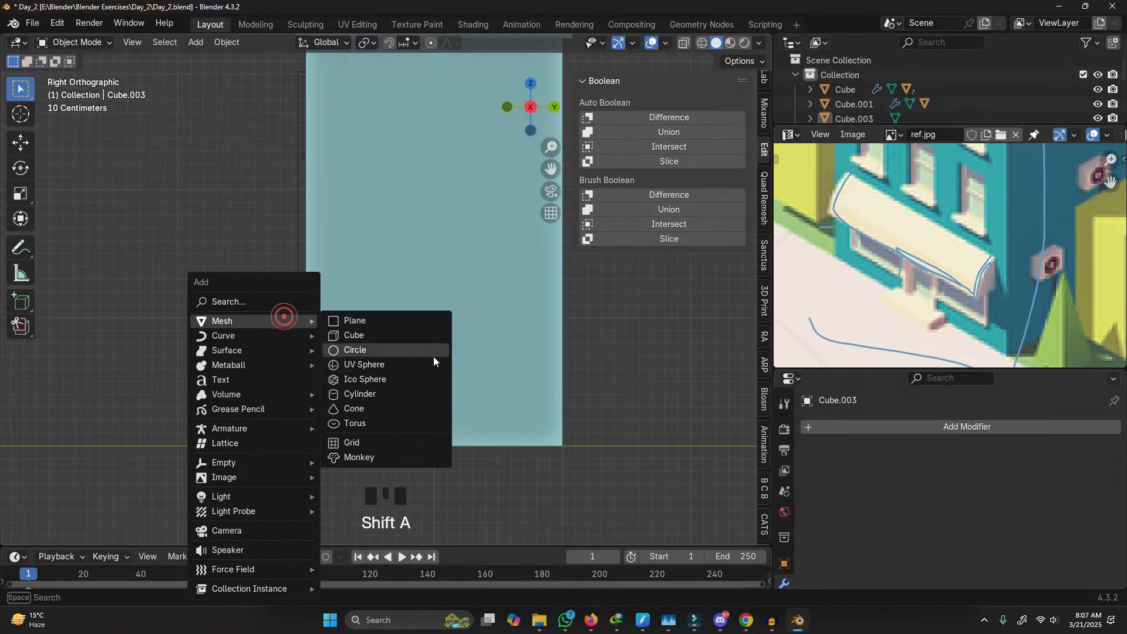
left_click(407, 392)
key("s")
right_click(598, 400)
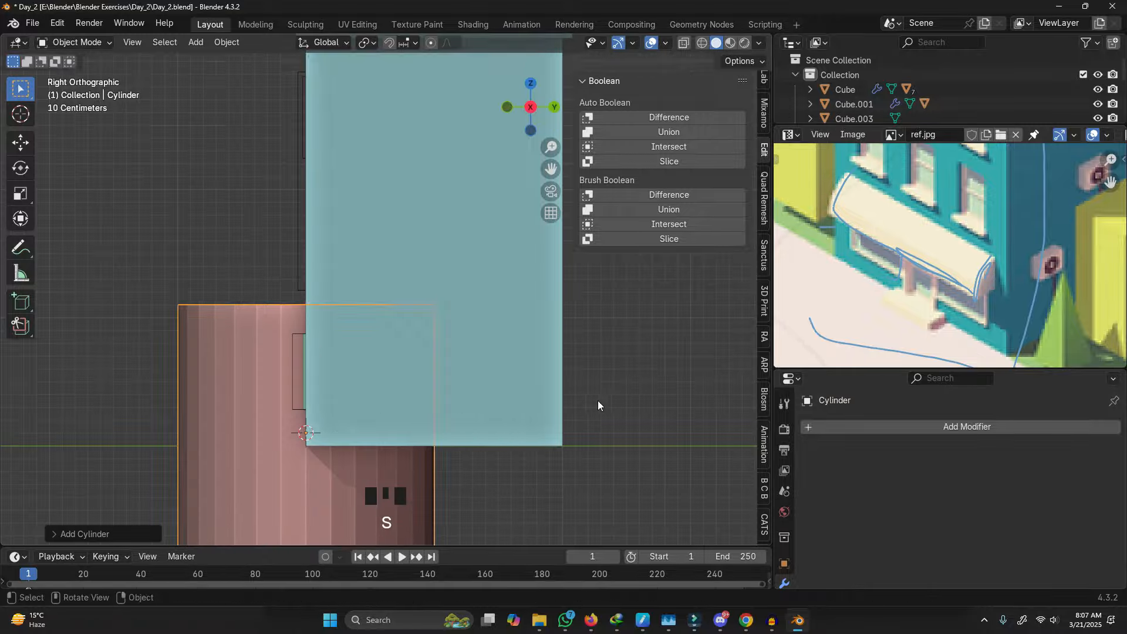
Step: Rotate the cylinder 90° about X and 90° about Z so it lies along the facade, then scale it down
type("rx90")
key("Return")
type("rz90")
key("Return")
key("s")
left_click(376, 428)
Step: Raise the cylinder along Z to just above the door, resize it and adjust its Y position against the front wall
key("g")
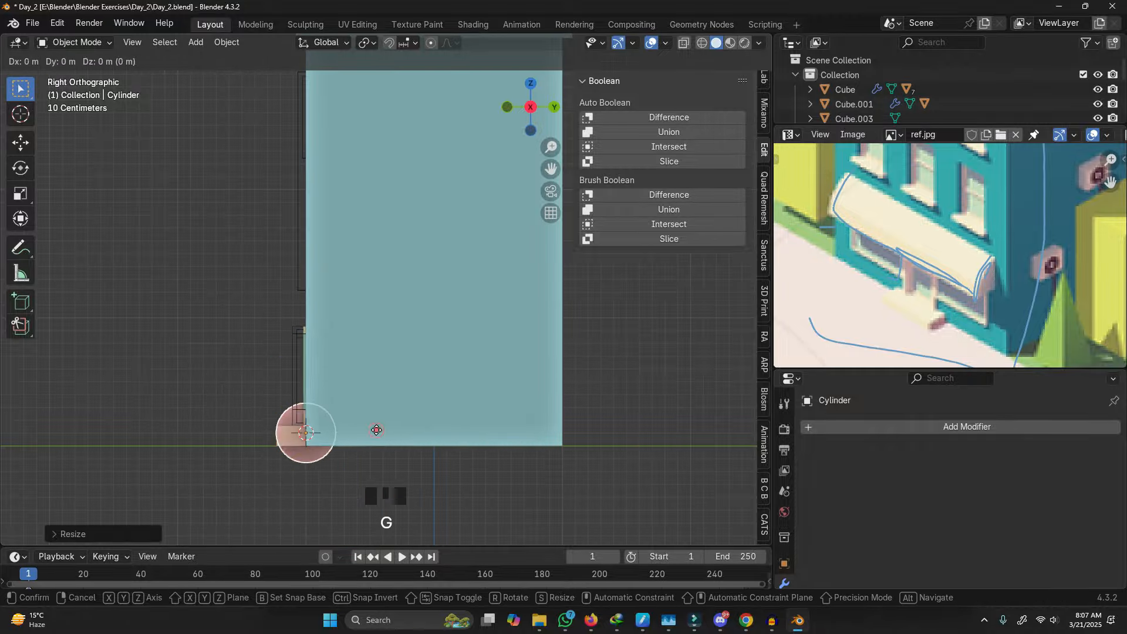
key("z")
left_click(411, 303)
scroll(298, 313, "up", 7)
key("s")
left_click(466, 297)
key("g")
key("y")
left_click(467, 296)
Step: Stretch the cylinder along X until it spans both ground-floor windows, and lower it along Z to just above the door
scroll(455, 310, "down", 4)
middle_click_drag(285, 360, 424, 367)
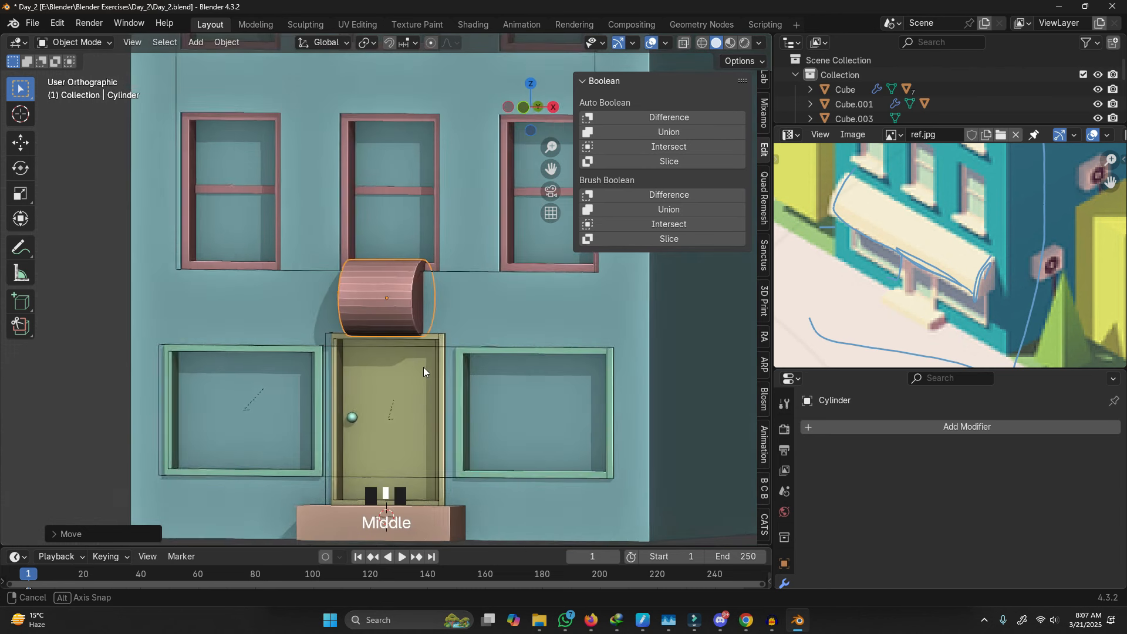
key("s")
key("s")
key("x")
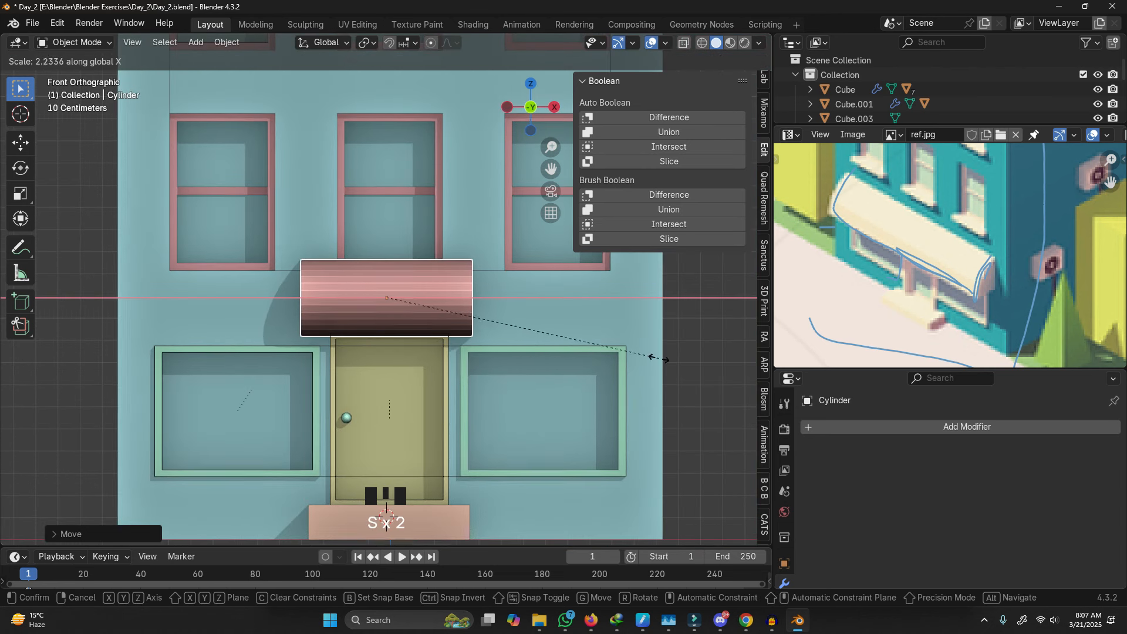
left_click(420, 378)
key("g")
key("z")
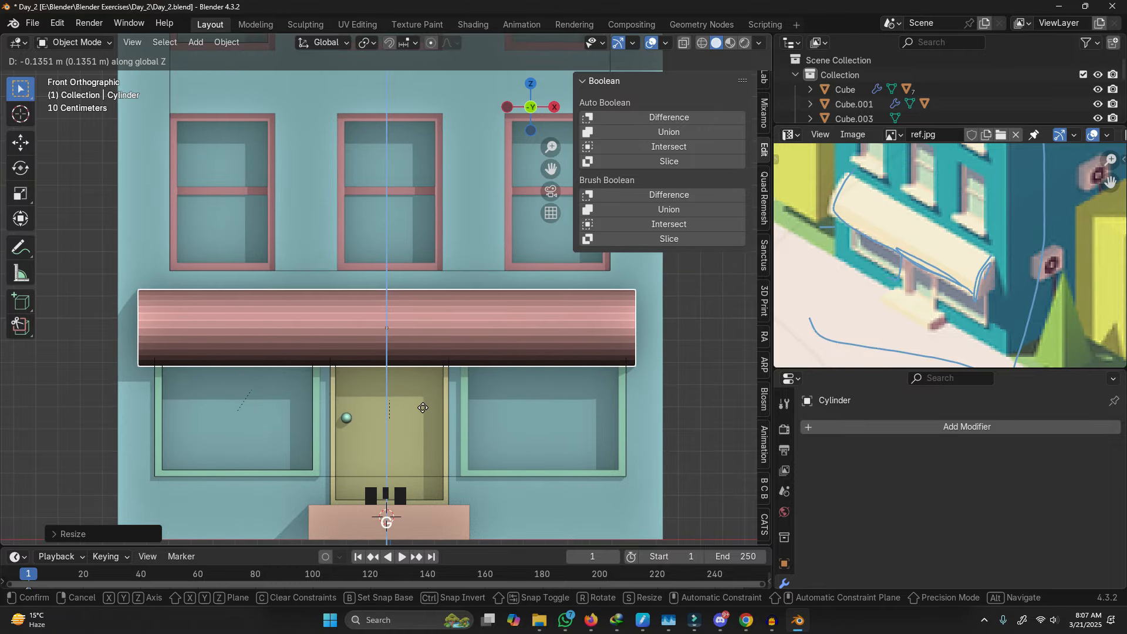
left_click(438, 417)
Step: Adjust the cylinder's depth along Y in the right side view and nudge it along Y against the front wall
middle_click_drag(488, 449, 343, 416)
scroll(505, 303, "up", 3)
key("s")
key("y")
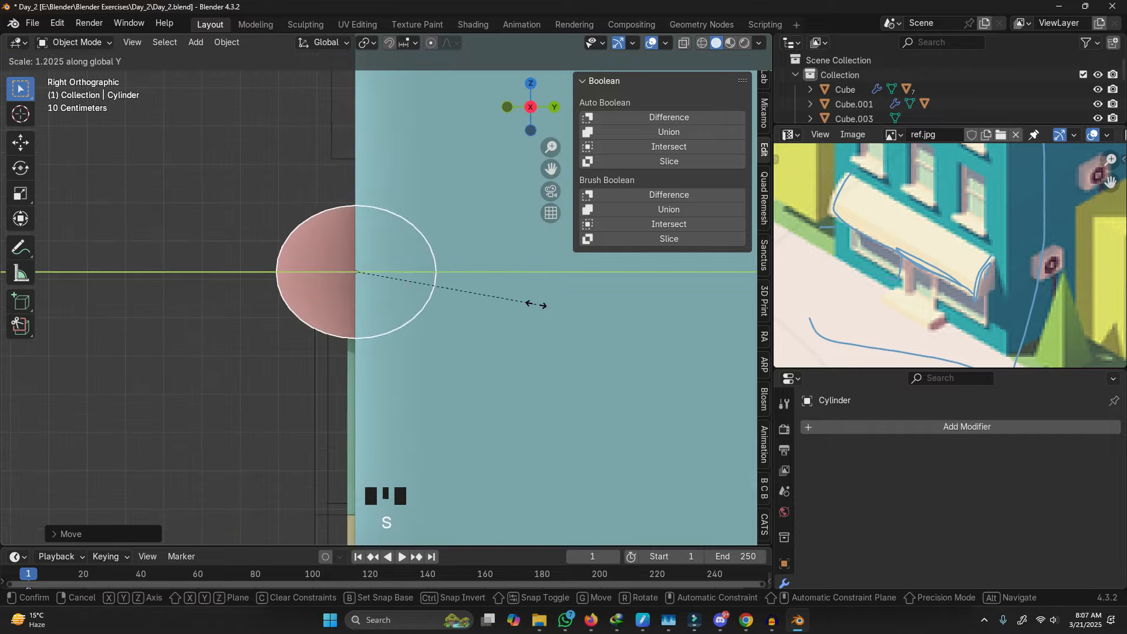
left_click(499, 304)
key("g")
key("y")
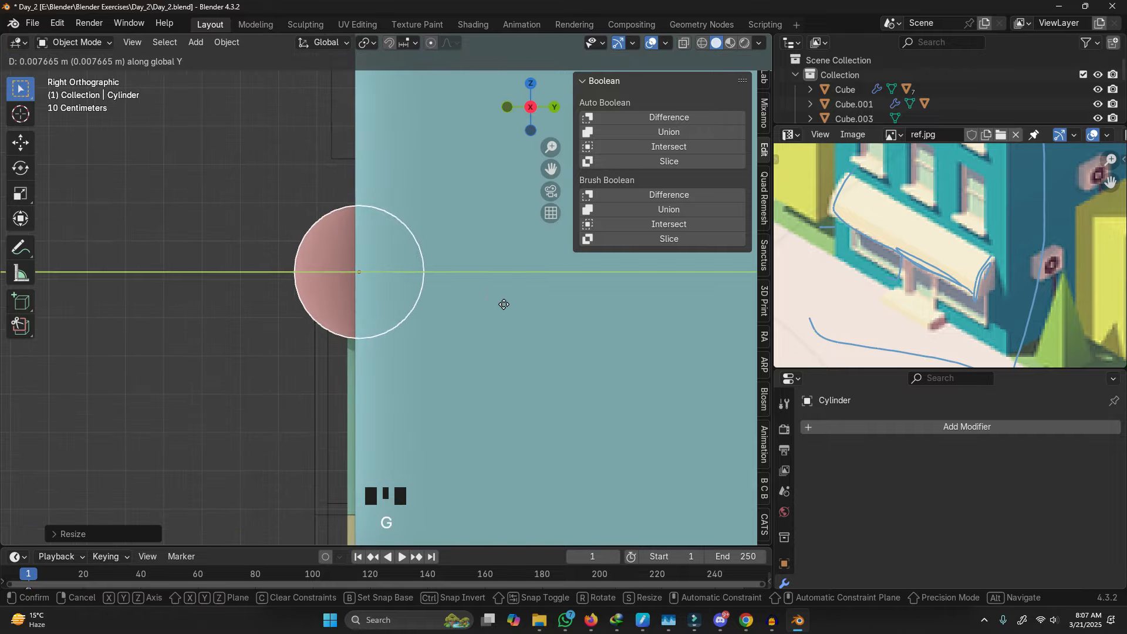
left_click(504, 304)
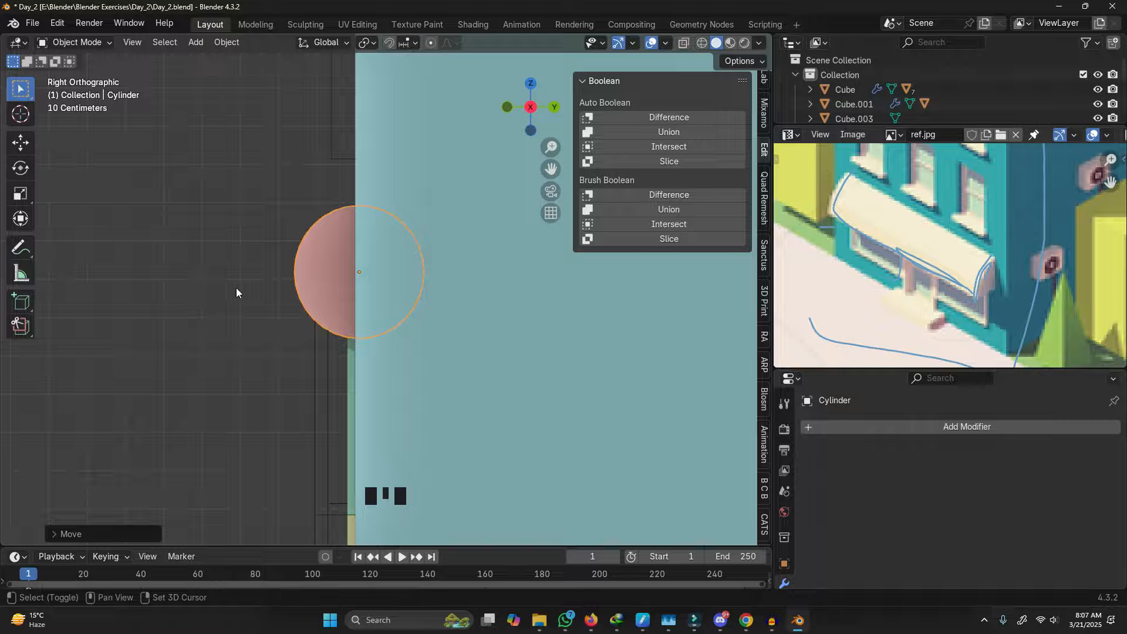
Step: Add a cube as a cutter and lower it along Z until its upper face crosses just below the cylinder's middle
key("shift+a")
mouse_move(258, 286)
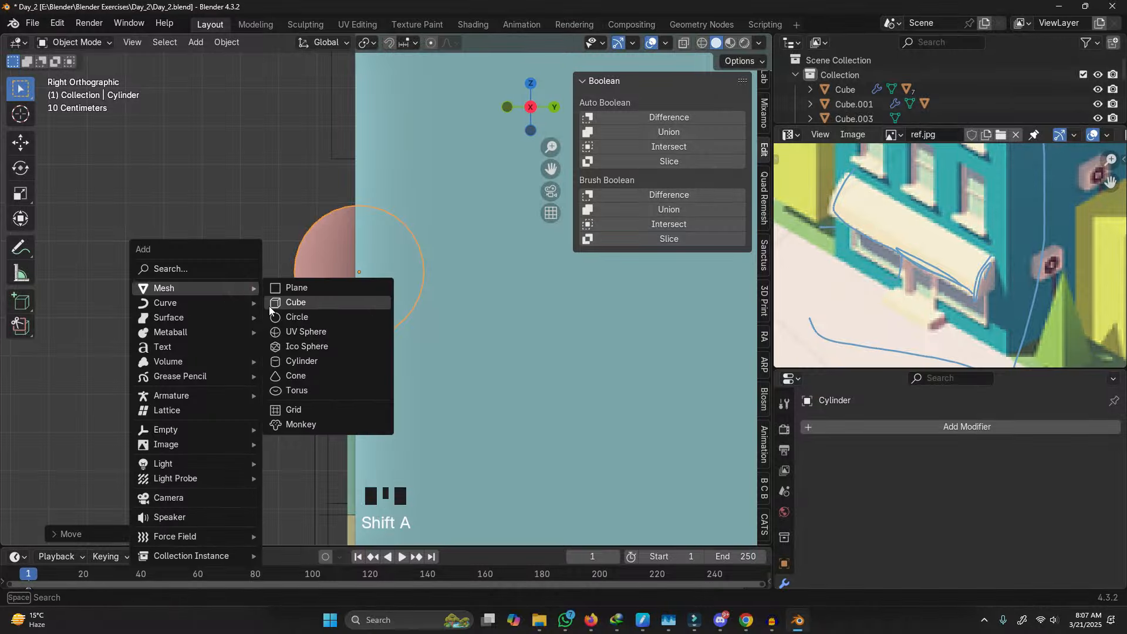
left_click(295, 301)
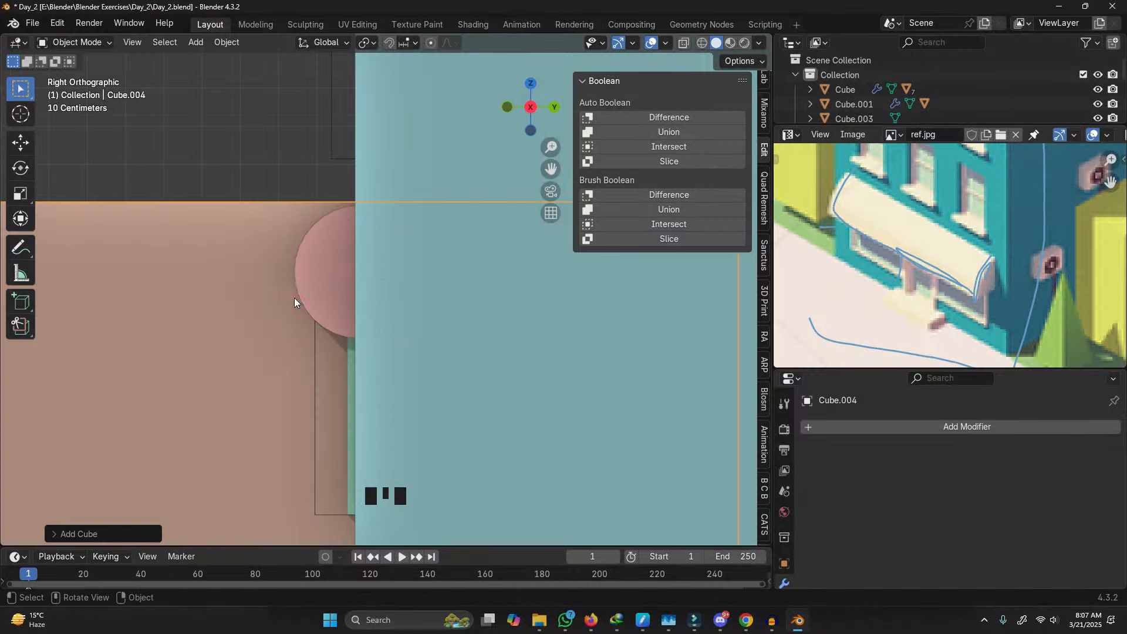
key("g")
key("z")
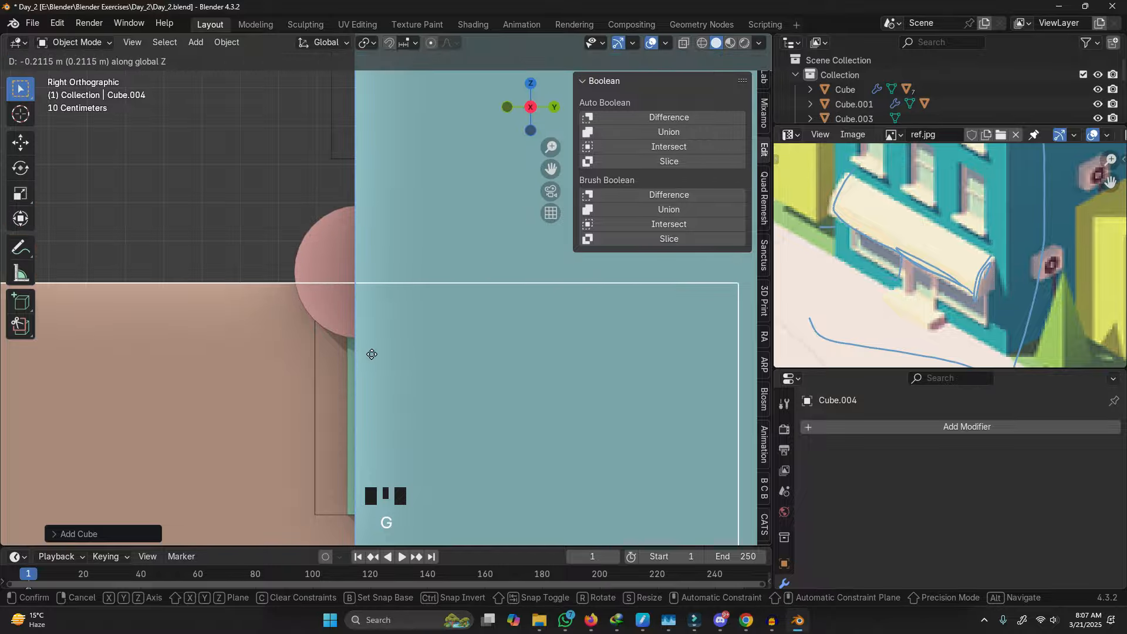
left_click(348, 272)
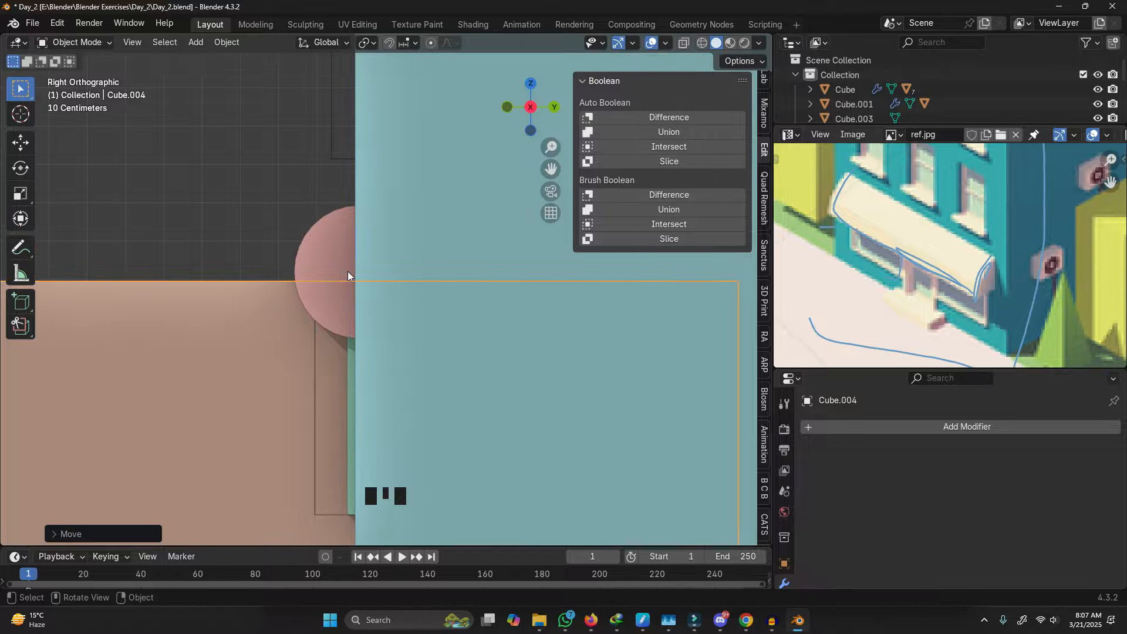
Step: Widen the cube along X past the cylinder's ends and subtract it from the cylinder with a Brush Boolean Difference
scroll(303, 332, "down", 7)
middle_click_drag(303, 332, 328, 329)
key("s")
key("x")
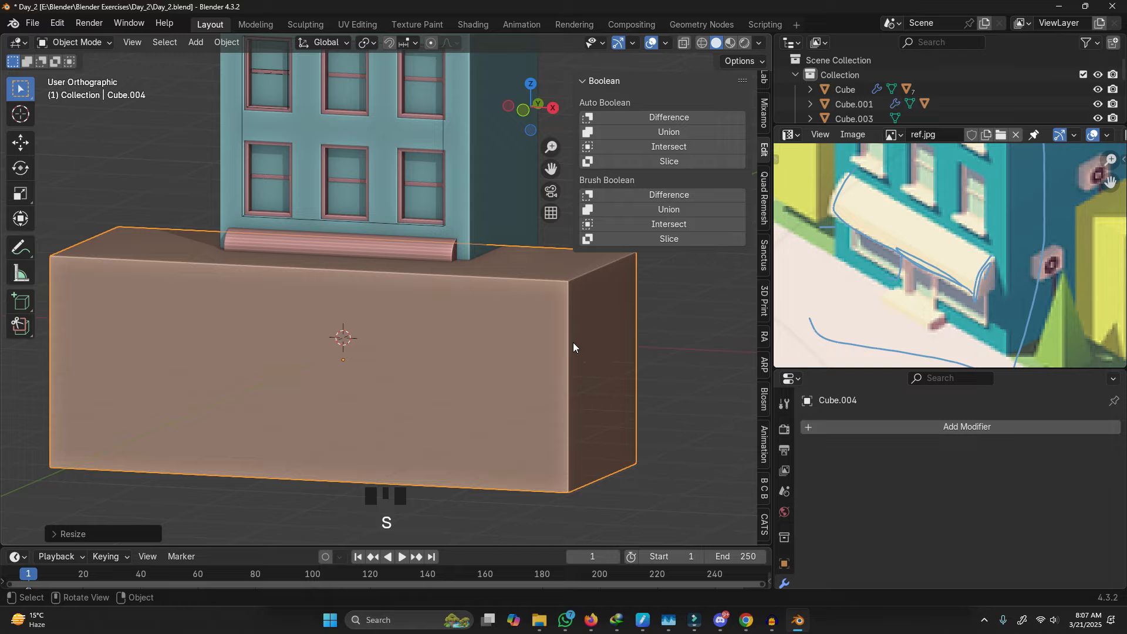
left_click(585, 362)
scroll(438, 277, "up", 3)
left_click(429, 276, "shift")
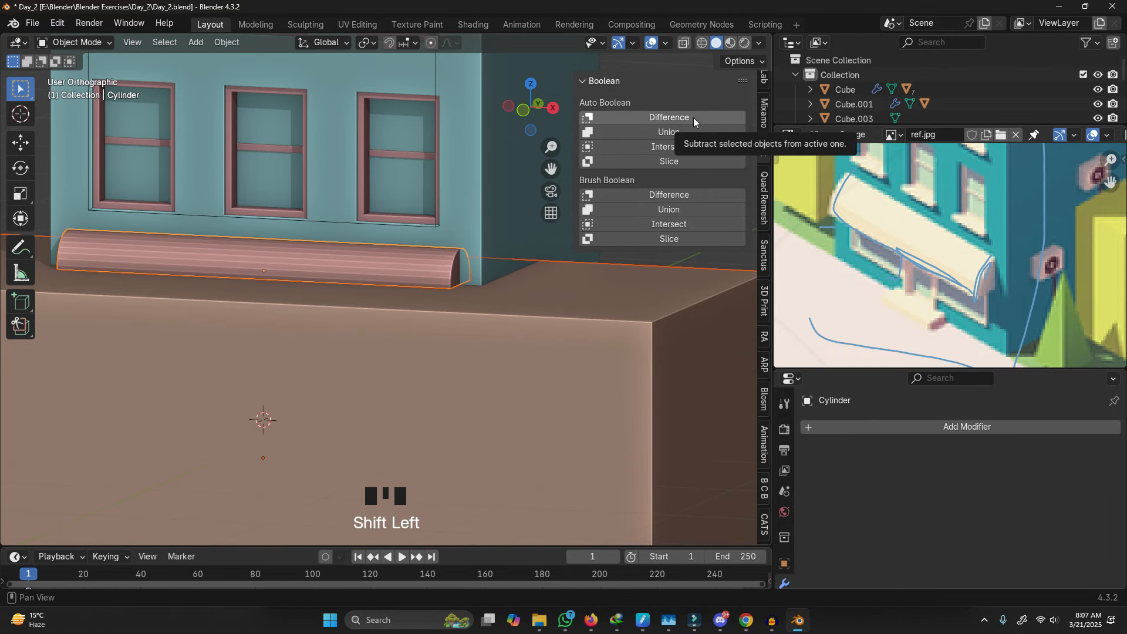
left_click(682, 196)
Step: Select the half-cylinder awning and adjust its projection from the facade by scaling it along Y
left_click(481, 287)
middle_click_drag(481, 289, 317, 284)
scroll(435, 291, "up", 3)
key("s")
key("z")
right_click(442, 288)
key("s")
key("x")
right_click(459, 291)
key("s")
key("y")
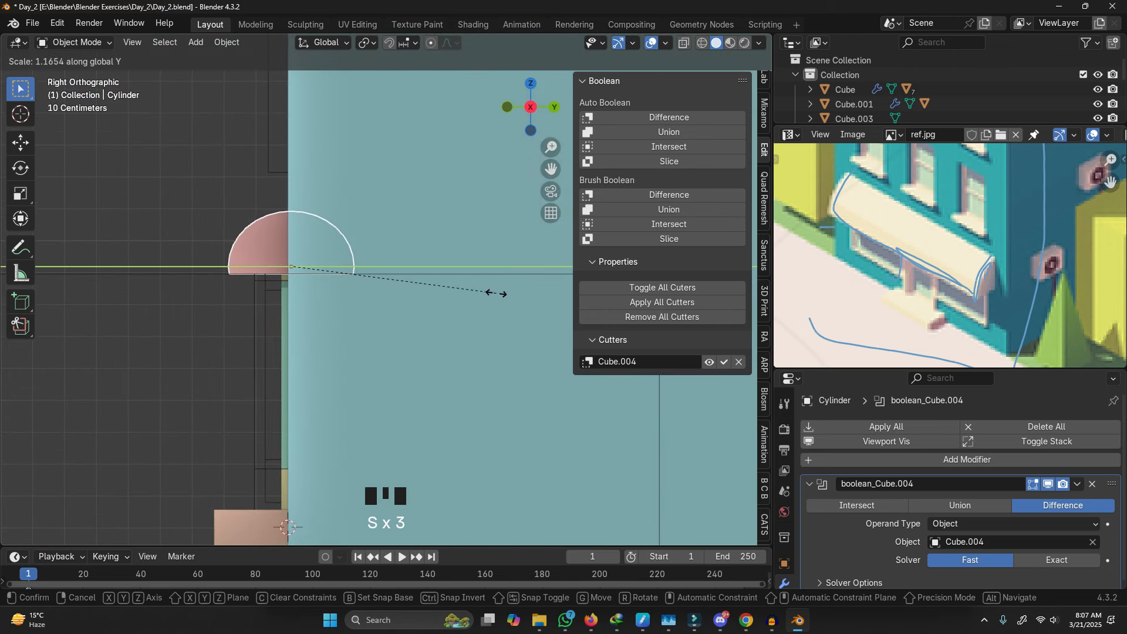
left_click(496, 292)
Step: Reselect the awning in the front view and make it taller by scaling it along Z
scroll(235, 364, "down", 5)
middle_click_drag(273, 326, 391, 332)
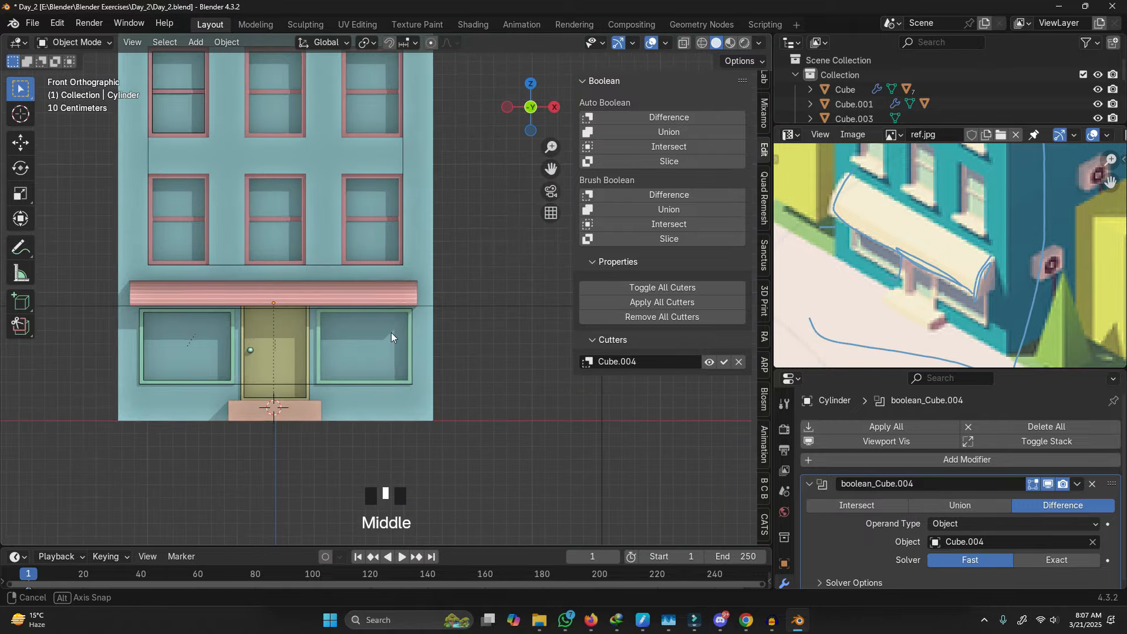
scroll(358, 302, "up", 2)
left_click(352, 296)
key("s")
right_click(462, 304)
left_click(516, 318, "shift")
left_click(457, 319)
key("s")
key("z")
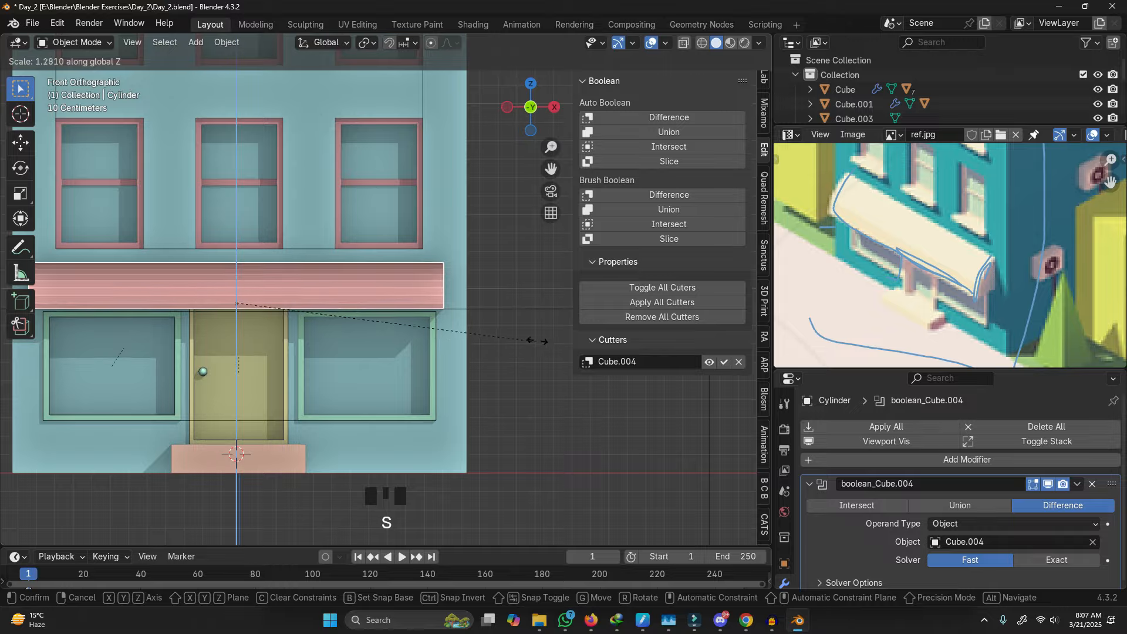
left_click(539, 341)
Step: Lower the awning along Z over the tops of the door and windows and fine-tune its height
key("g")
key("z")
key("s")
left_click(638, 366)
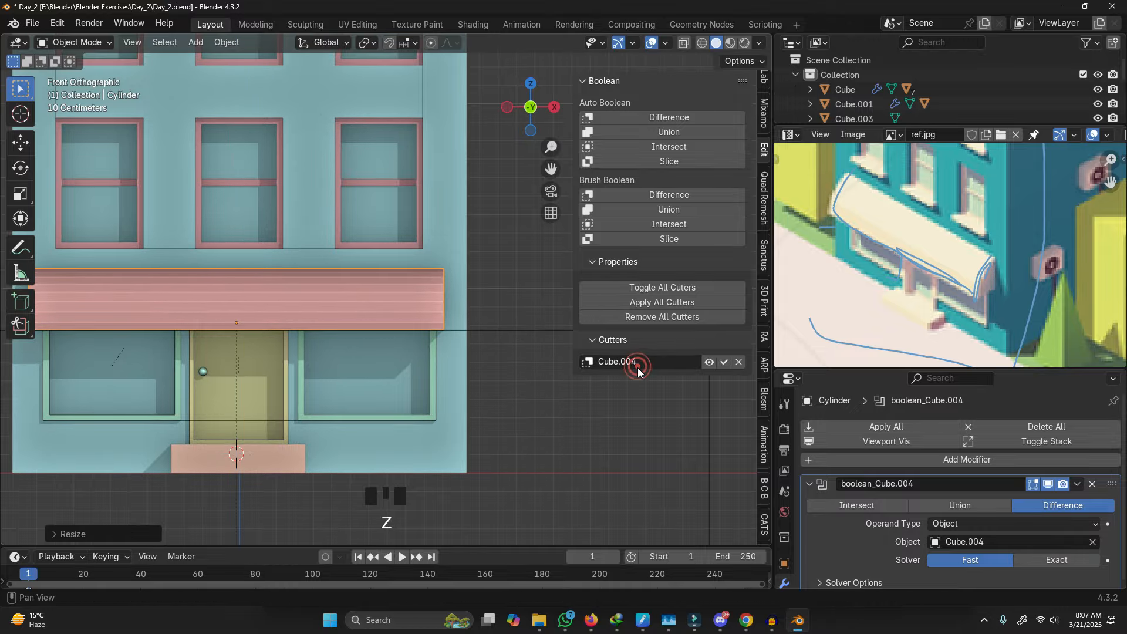
key("s")
left_click(478, 364)
Step: Add a cube on the building's side wall and scale it down to a small wall-unit box
middle_click_drag(470, 350, 335, 353)
scroll(339, 354, "down", 2)
scroll(339, 354, "down", 1)
scroll(889, 236, "down", 2)
middle_click_drag(889, 236, 898, 324, "shift")
key("shift+a")
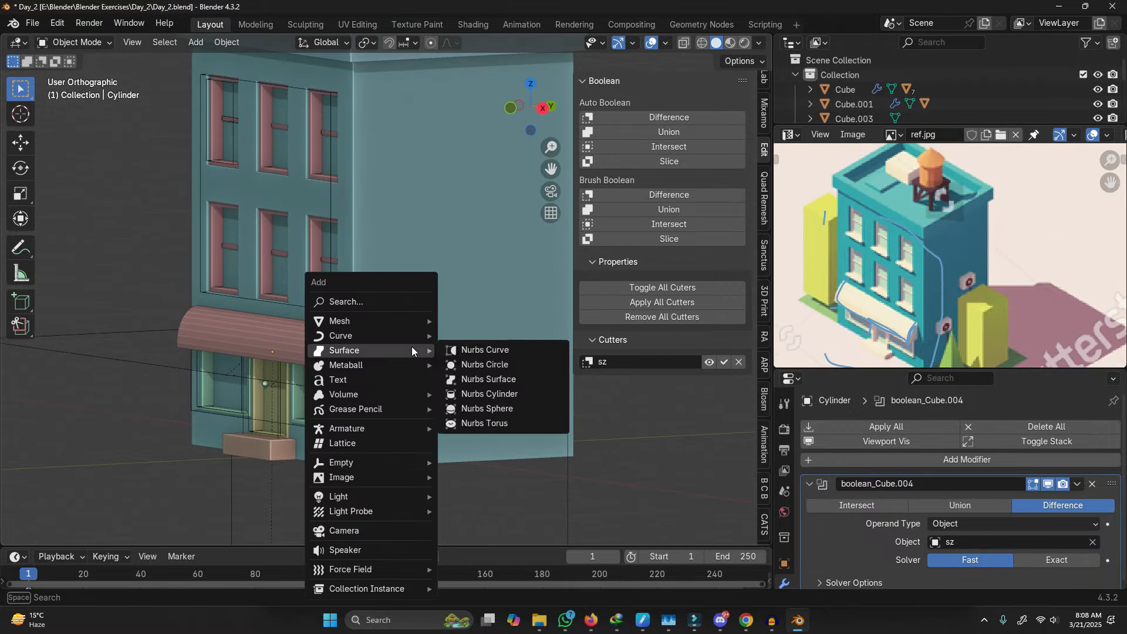
mouse_move(437, 322)
left_click(484, 336)
key("s")
left_click(434, 372)
Step: Adjust the wall box's proportions by scaling it along single axes, widening it along Y
key("s")
middle_click(520, 376)
left_click(576, 365)
key("s")
right_click(643, 377)
key("s")
middle_click(605, 370)
right_click(667, 360)
key("s")
middle_click(672, 357)
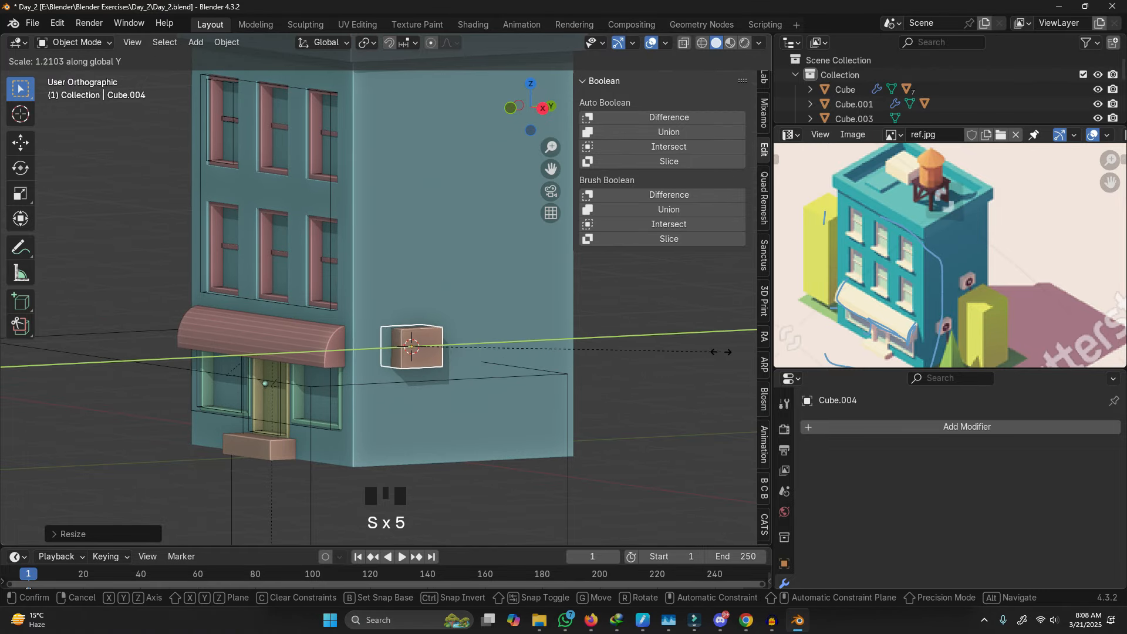
left_click(721, 351)
scroll(521, 337, "up", 3)
key("s")
right_click(535, 325)
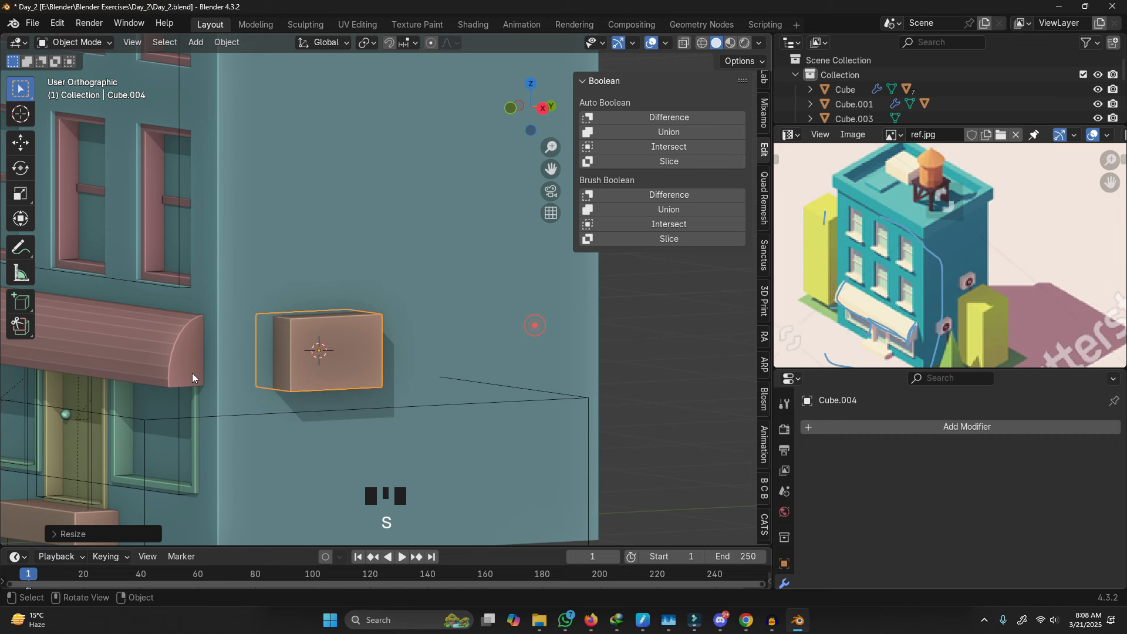
Step: Flatten the wall box along X so it becomes a thin unit on the side wall
middle_click_drag(192, 373, 241, 399)
key("s")
middle_click(474, 428)
right_click(445, 418)
key("s")
middle_click(428, 414)
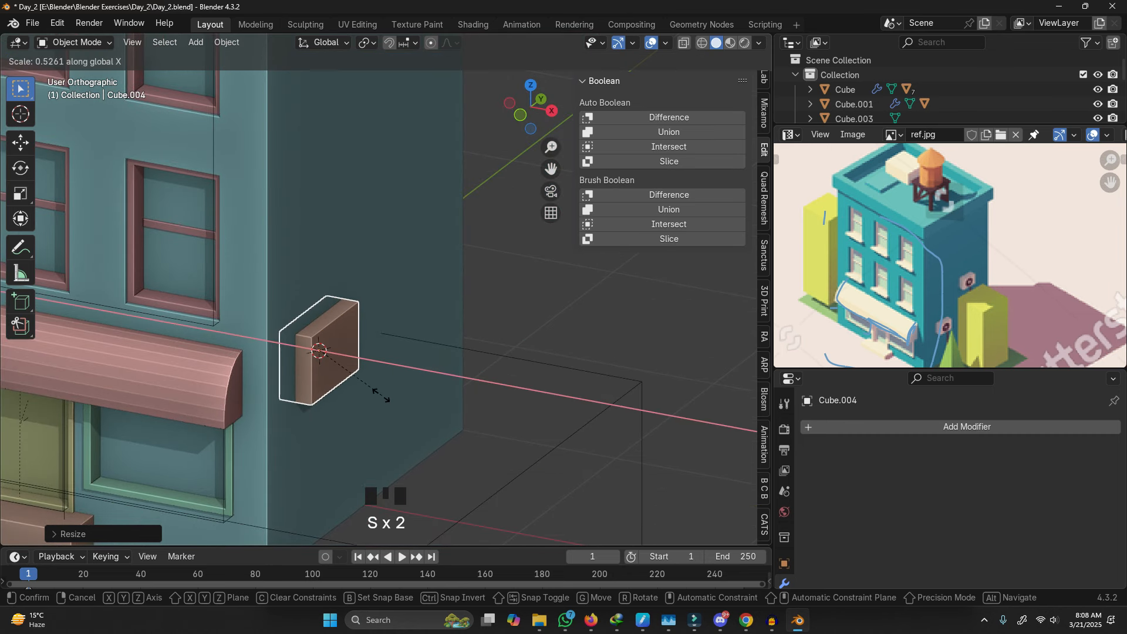
left_click(381, 395)
Step: Duplicate the thin wall box and place the copy at a different height on the side wall
scroll(379, 393, "down", 3)
key("shift+d")
middle_click_drag(394, 214, 382, 253)
key("g")
key("g")
middle_click_drag(469, 252, 469, 303)
left_click(466, 317)
Step: Select the original wall box and reposition it on the side wall as in the reference
left_click(365, 342)
key("g")
middle_click_drag(365, 342, 364, 350)
left_click(363, 351)
Step: Add a cube at the back of the roof and scale it down to fit inside the parapet
middle_click_drag(392, 250, 353, 432, "shift")
scroll(272, 253, "down", 3)
scroll(341, 238, "up", 3)
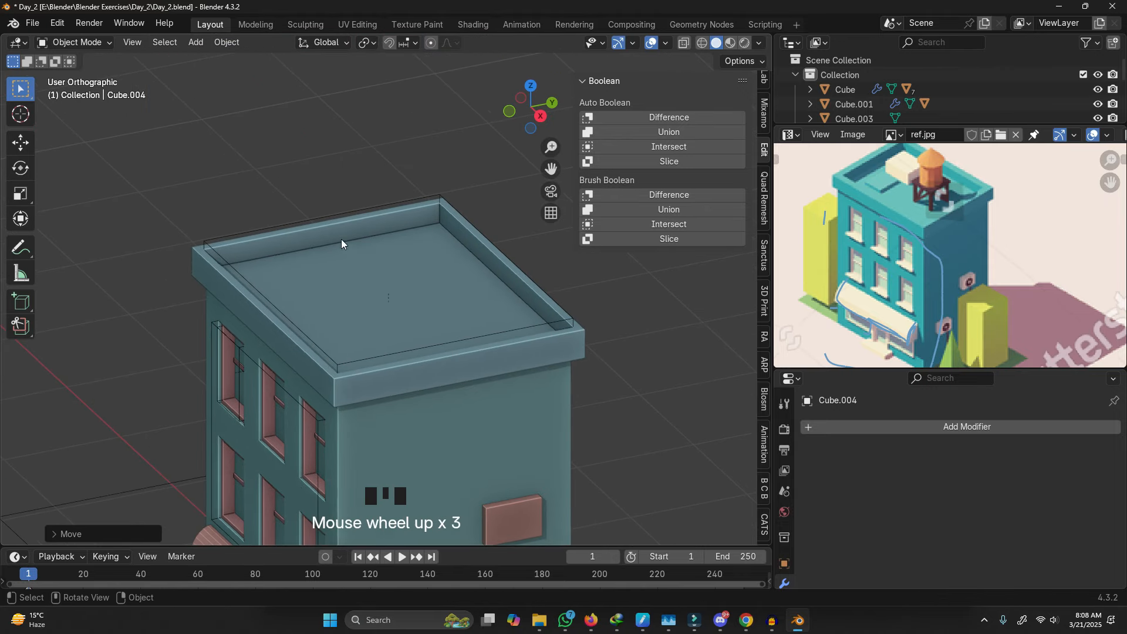
scroll(364, 218, "up", 2)
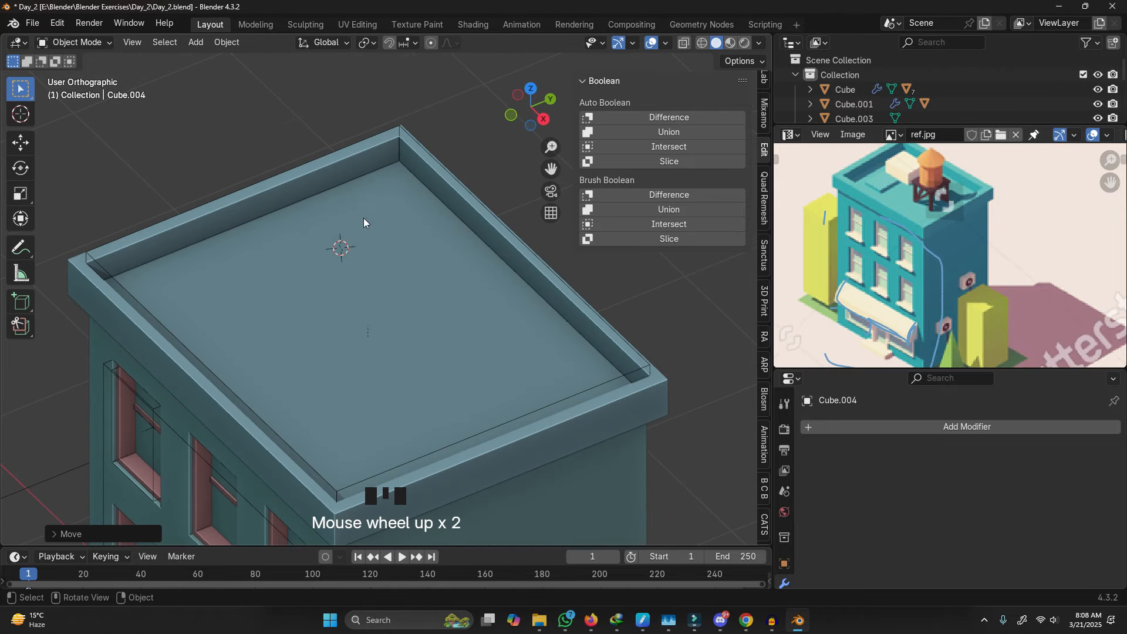
key("shift+a")
mouse_move(336, 238)
left_click(391, 253)
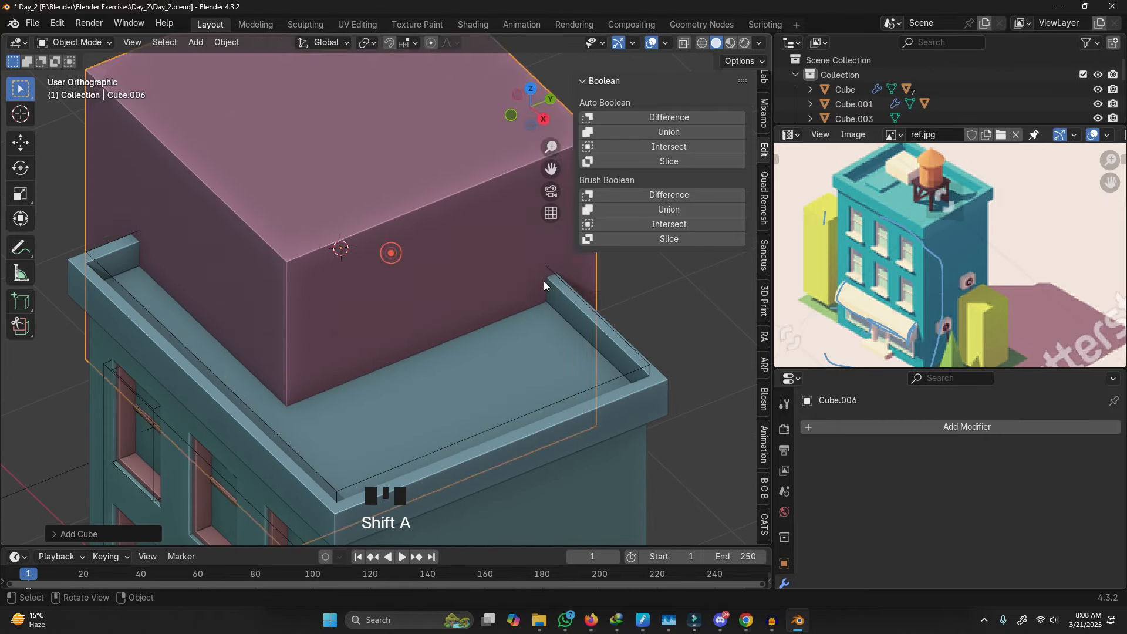
key("s")
left_click(383, 252)
Step: Flatten the roof cube along Z, set its height on the roof surface and resize its footprint in X and Y
key("s")
key("z")
left_click(404, 268)
key("g")
key("z")
left_click(403, 262)
key("s")
key("shift+z")
left_click(409, 269)
Step: Slide the flat roof box along Y to its place near the back parapet
key("g")
key("x")
right_click(425, 263)
key("g")
key("y")
left_click(438, 256)
middle_click_drag(438, 255, 371, 273, "shift")
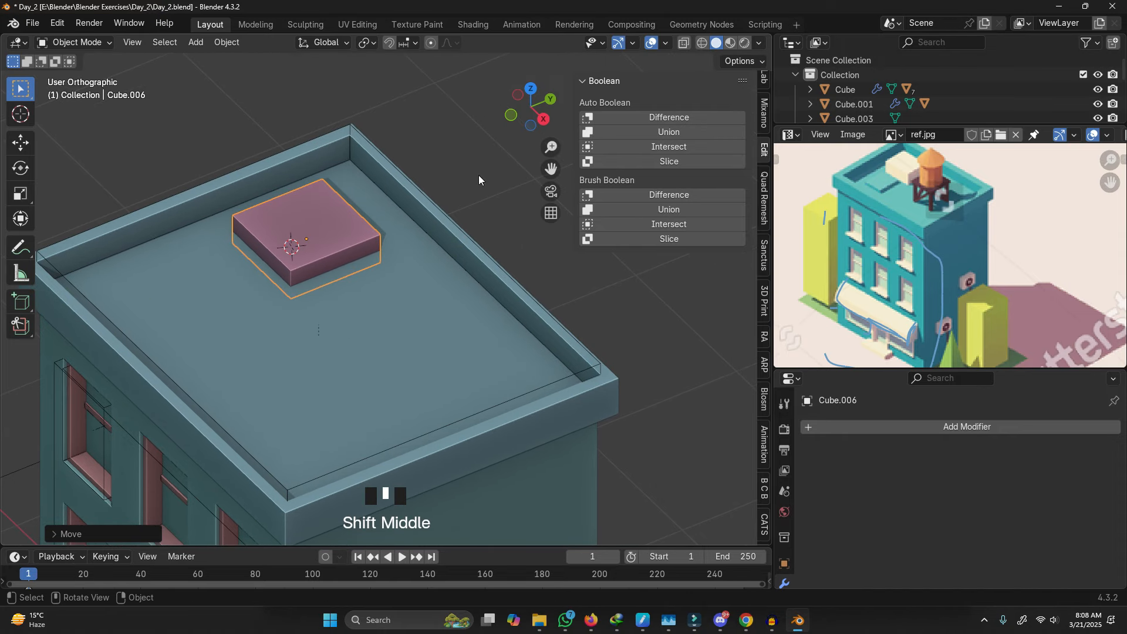
Step: Place the 3D cursor on the free area of the roof beside the first box and add a second cube there
scroll(905, 182, "up", 3)
middle_click_drag(283, 269, 410, 312)
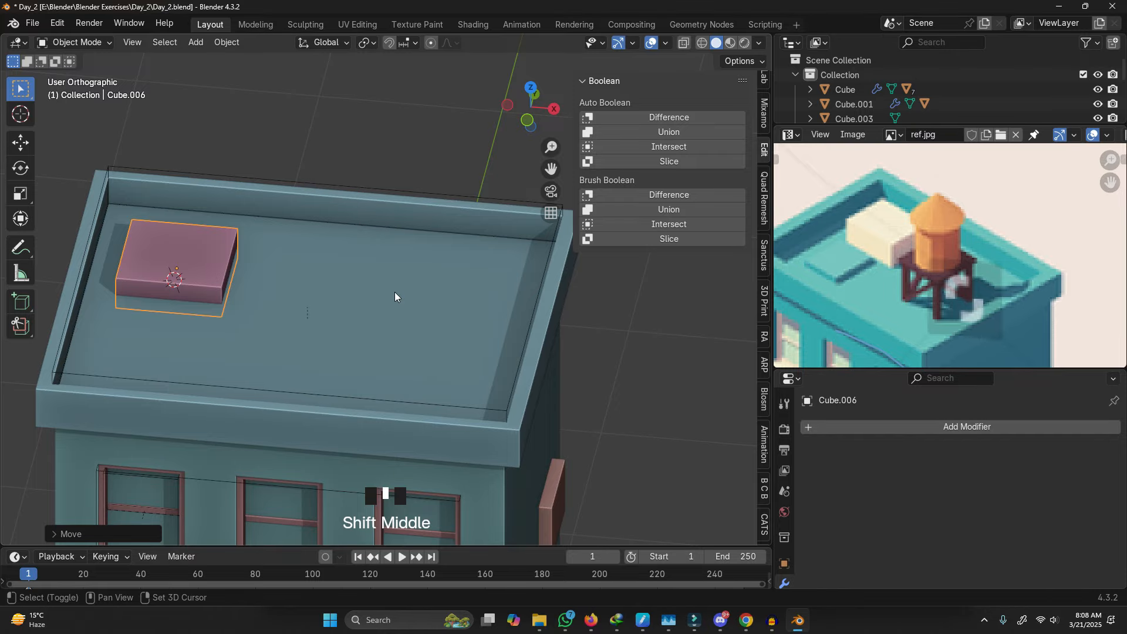
right_click(385, 317, "shift")
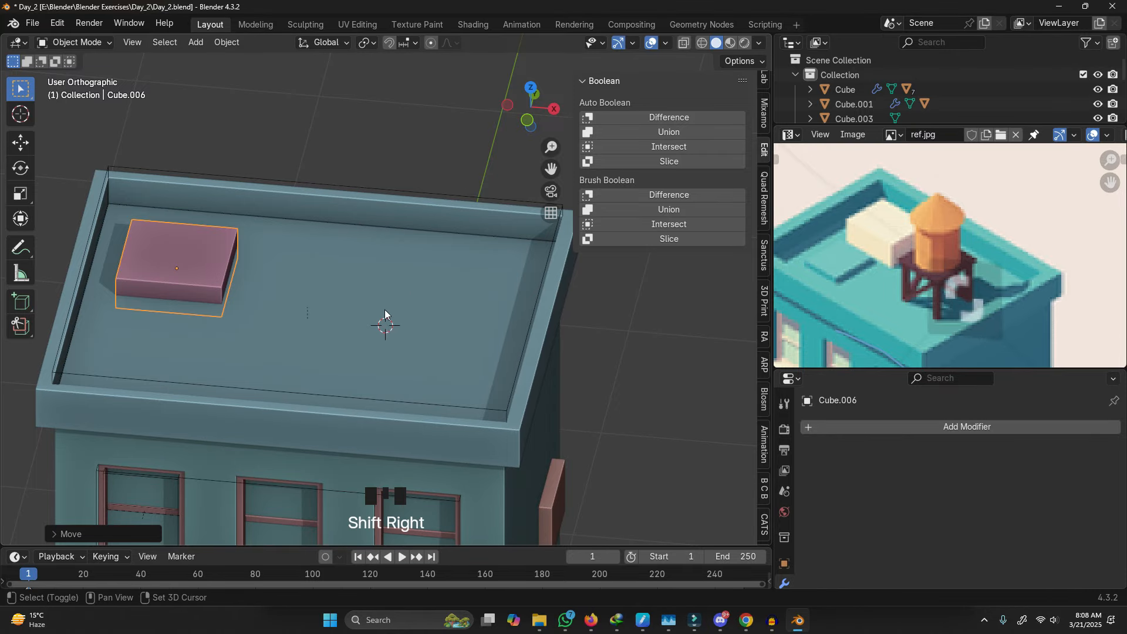
key("shift+a")
mouse_move(385, 309)
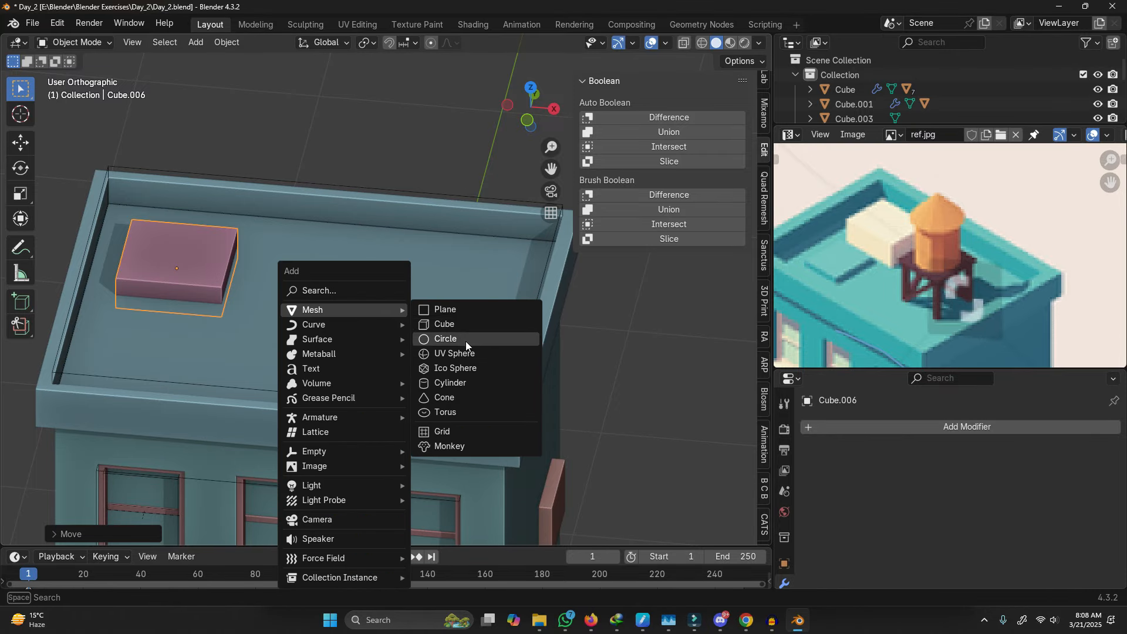
left_click(452, 325)
Step: Flatten the second roof cube, raise it above the roof, and shrink its footprint in X and Y
key("s")
key("z")
left_click(409, 357)
key("g")
left_click(390, 294)
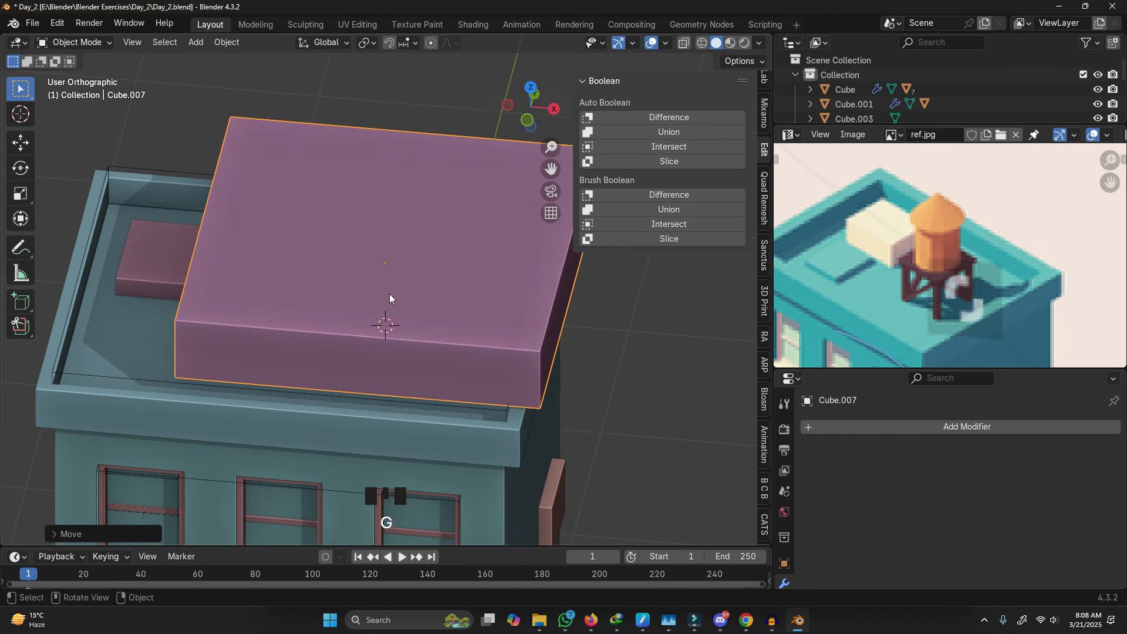
key("s")
key("s")
key("shift+z")
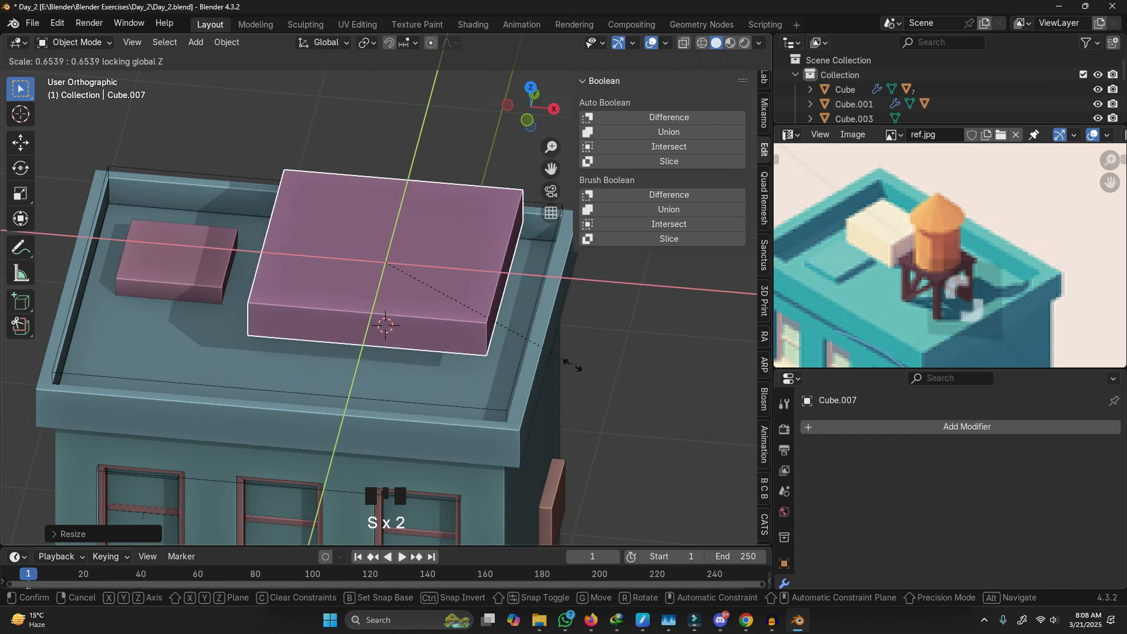
key("s")
key("z")
left_click(451, 327)
Step: Move the second roof slab horizontally above the roof and thin it along Z as the water tower's platform
mouse_move(429, 329)
middle_mouse_down()
mouse_move(410, 357)
mouse_move(432, 362)
mouse_move(356, 269)
mouse_move(418, 312)
middle_mouse_up()
key("g")
key("shift+z")
left_click(470, 384)
key("s")
key("z")
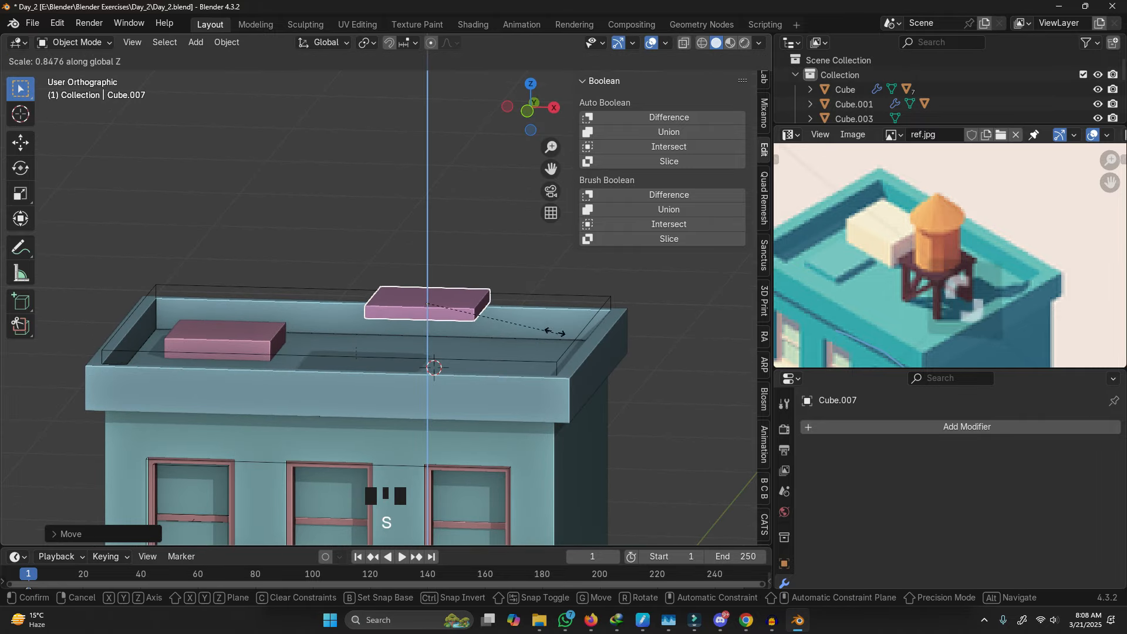
scroll(492, 316, "up", 2)
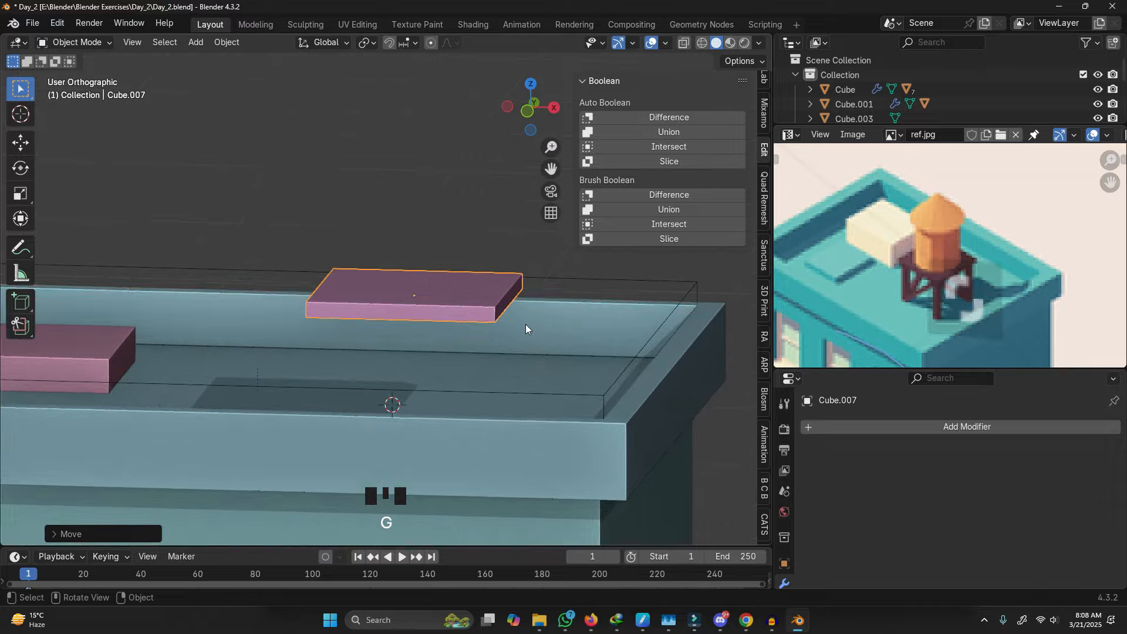
Step: Duplicate the water tower platform in place and shrink the copy in X and Y to a small block
left_click(526, 324)
scroll(426, 322, "down", 2)
middle_click_drag(426, 322, 479, 345)
key("shift+d")
right_click(515, 322)
scroll(515, 322, "up", 2)
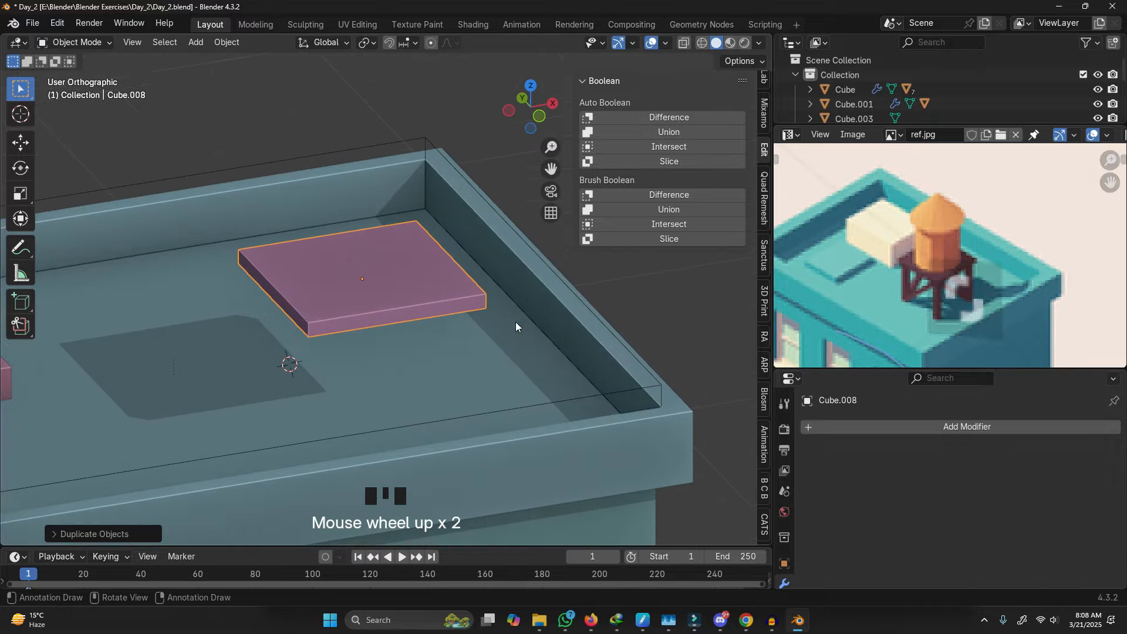
key("s")
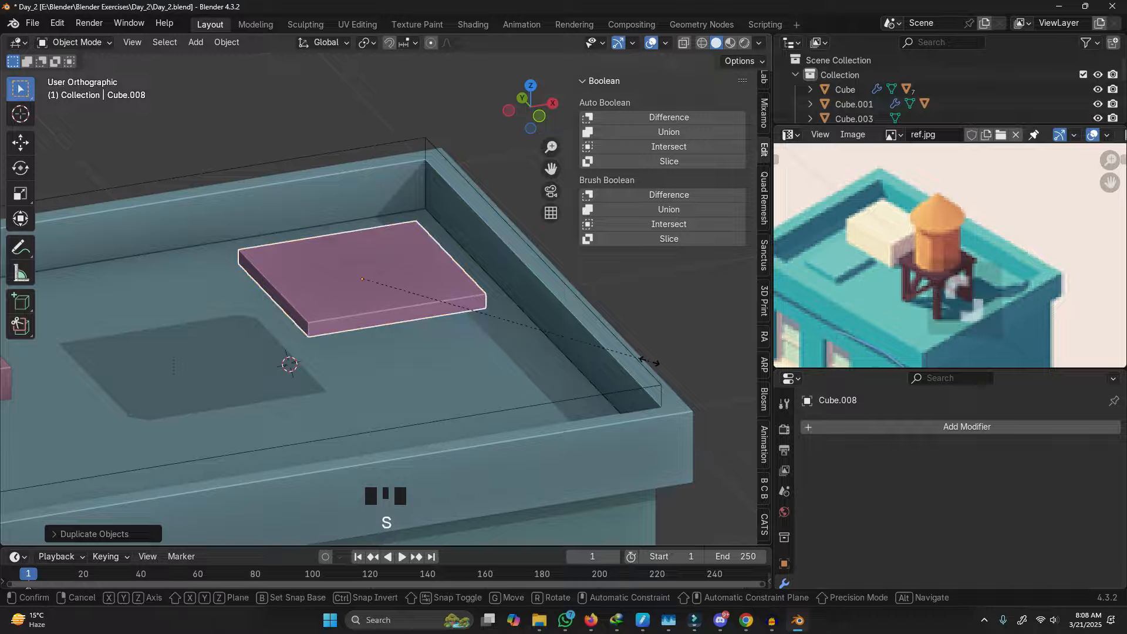
key("shift+z")
left_click(373, 289)
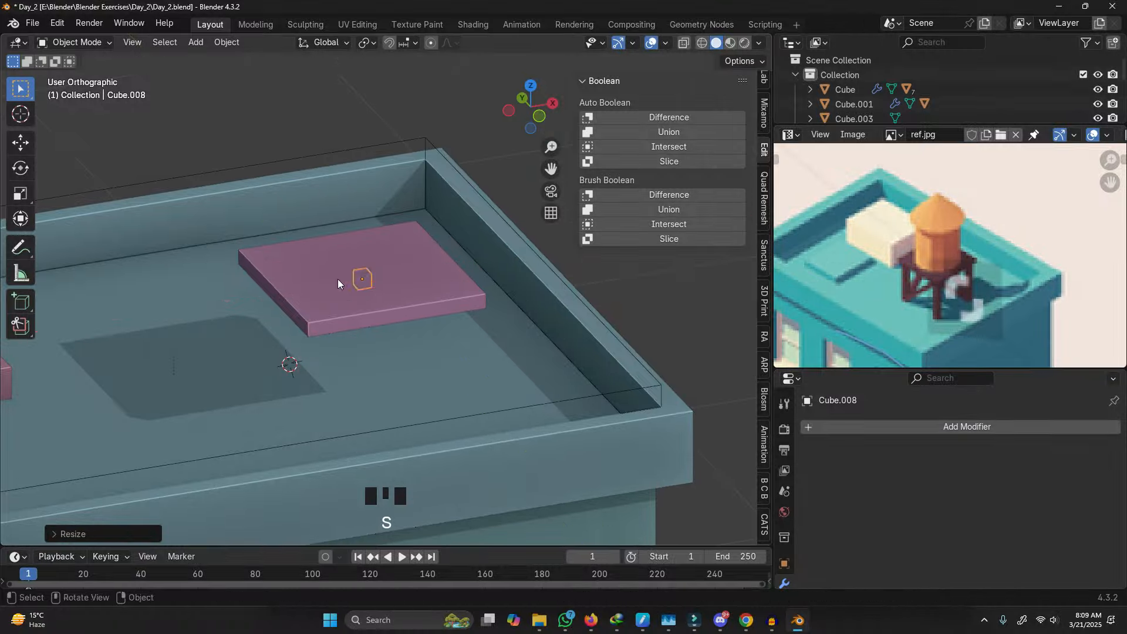
Step: Move the small block horizontally to the platform's front corner, keeping its height
middle_click_drag(337, 280, 374, 371)
key("g")
key("shift+z")
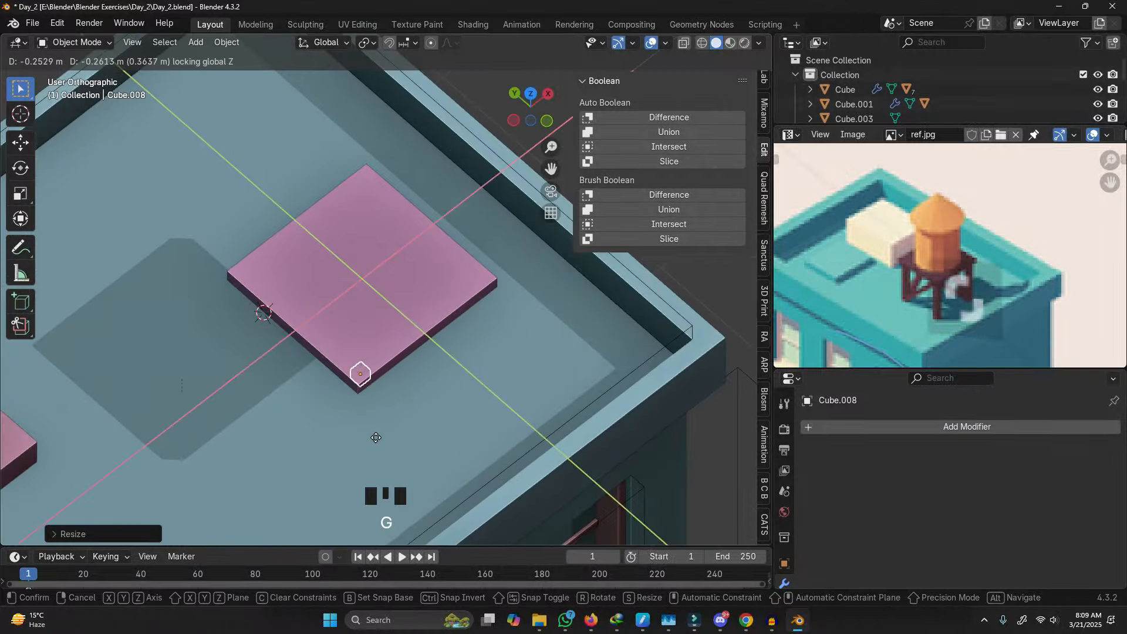
left_click(376, 437)
Step: Stretch the corner block about 6 times along Z and lower it beneath the platform as a leg
middle_click_drag(418, 454, 421, 353)
key("s")
key("z")
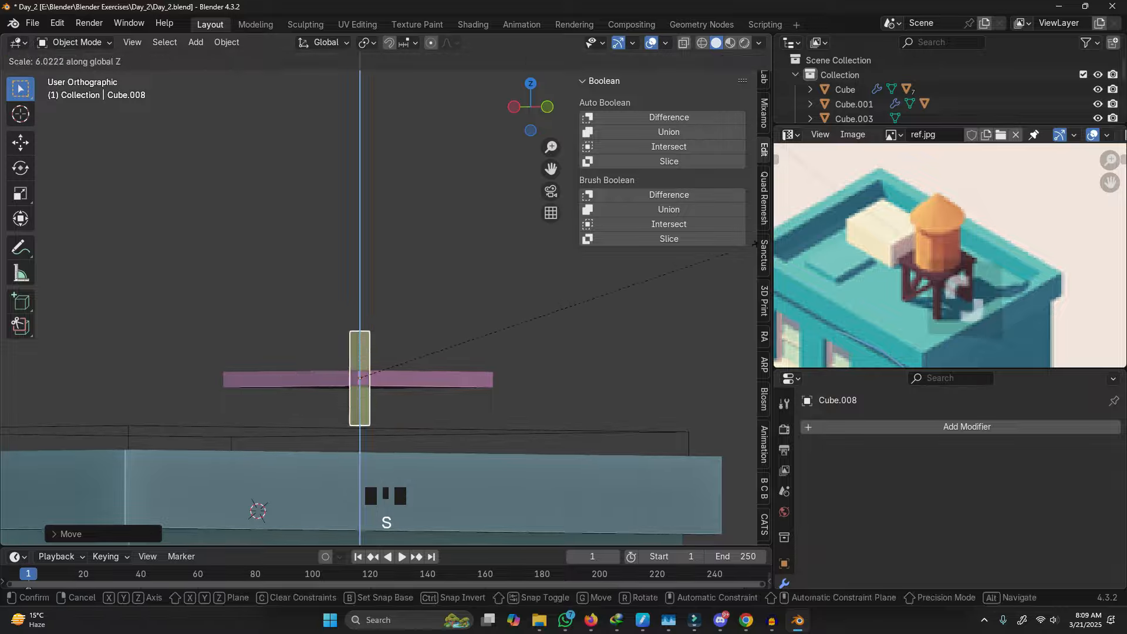
left_click(754, 243)
middle_click_drag(442, 425, 354, 362)
key("g")
key("z")
key("z")
left_click(459, 380)
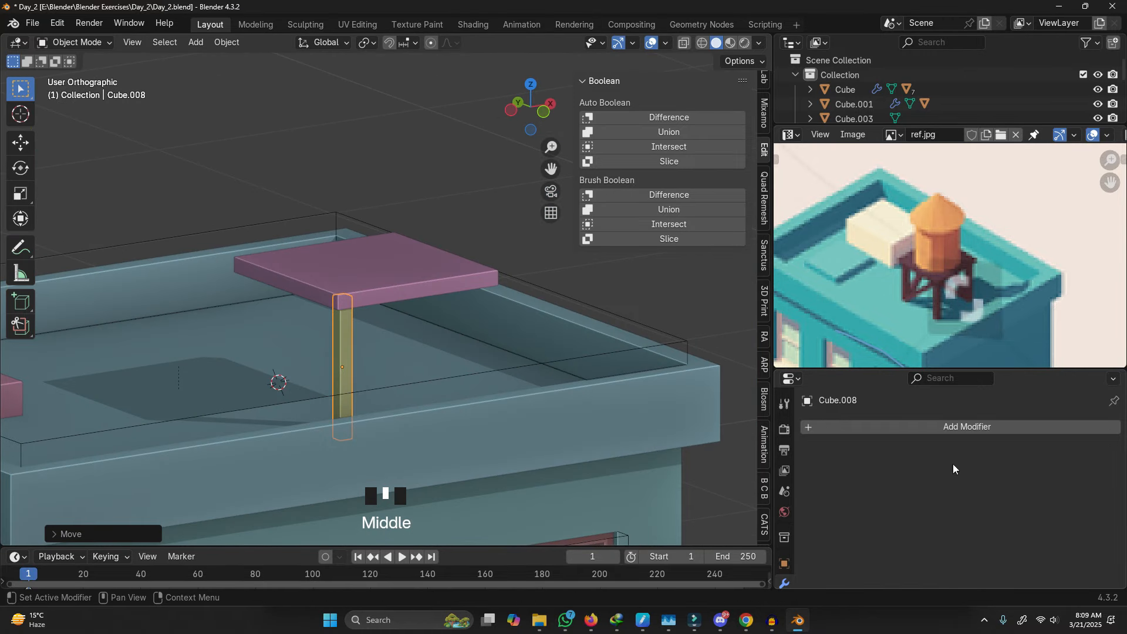
Step: Add a Mirror modifier to the leg on the X and Y axes, using the platform as mirror object
left_click(943, 422)
left_click(943, 422)
type("mi")
key("Return")
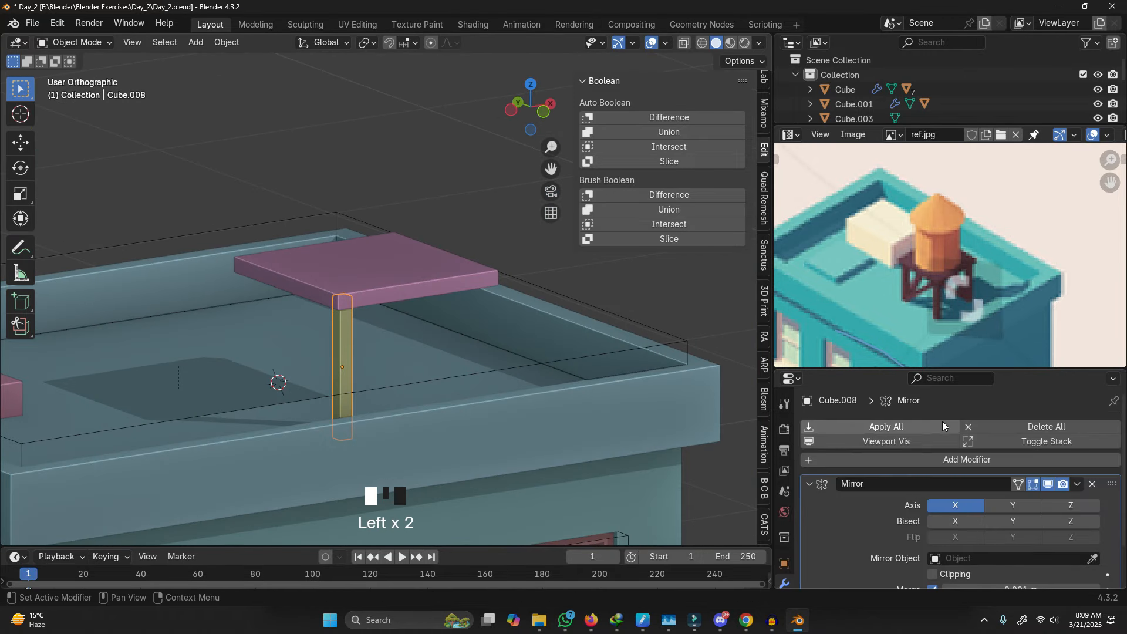
left_click(355, 242)
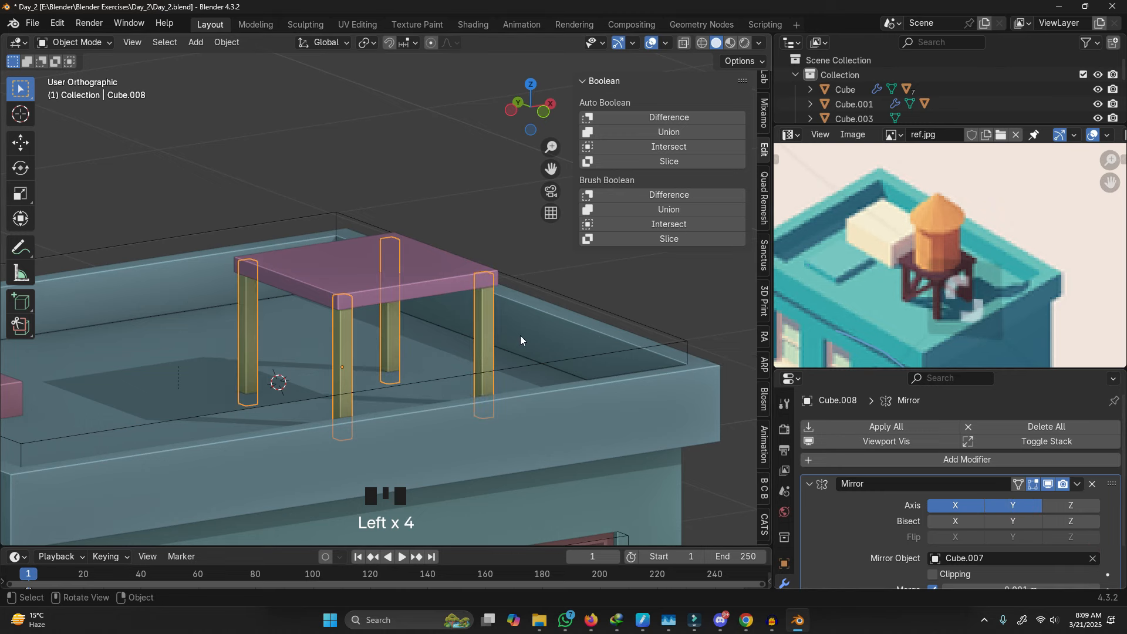
Step: Mark the diagonal braces between the water tower's legs with annotation lines on the reference image
middle_click_drag(304, 403, 484, 368)
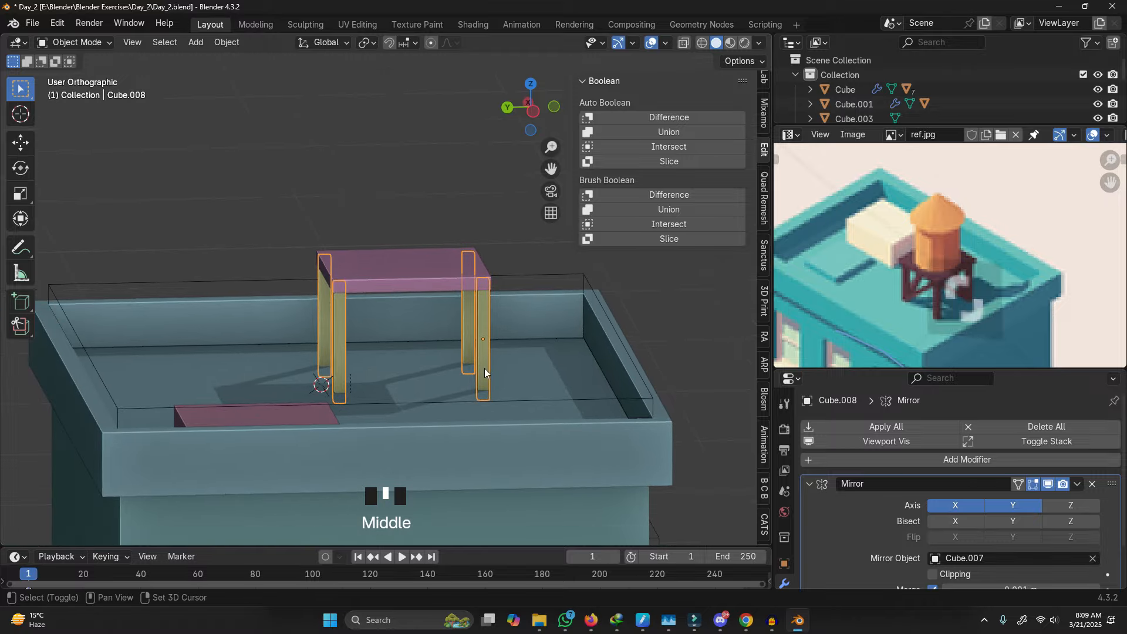
middle_click_drag(347, 317, 441, 329)
scroll(519, 350, "up", 2)
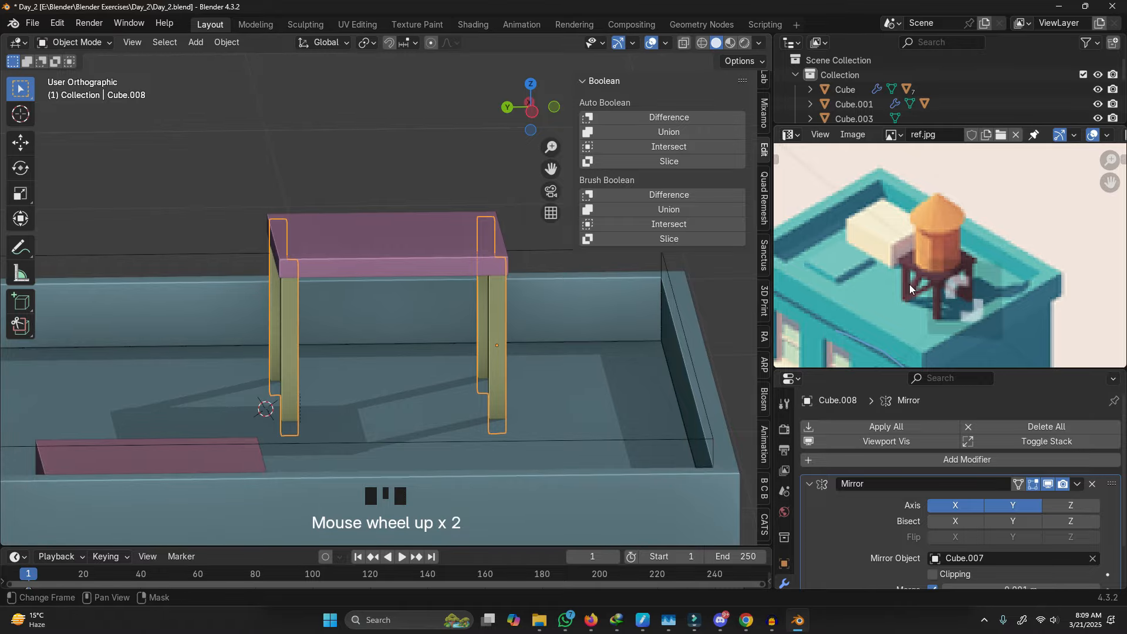
scroll(927, 280, "up", 3)
key("d")
left_click_drag(892, 318, 939, 279)
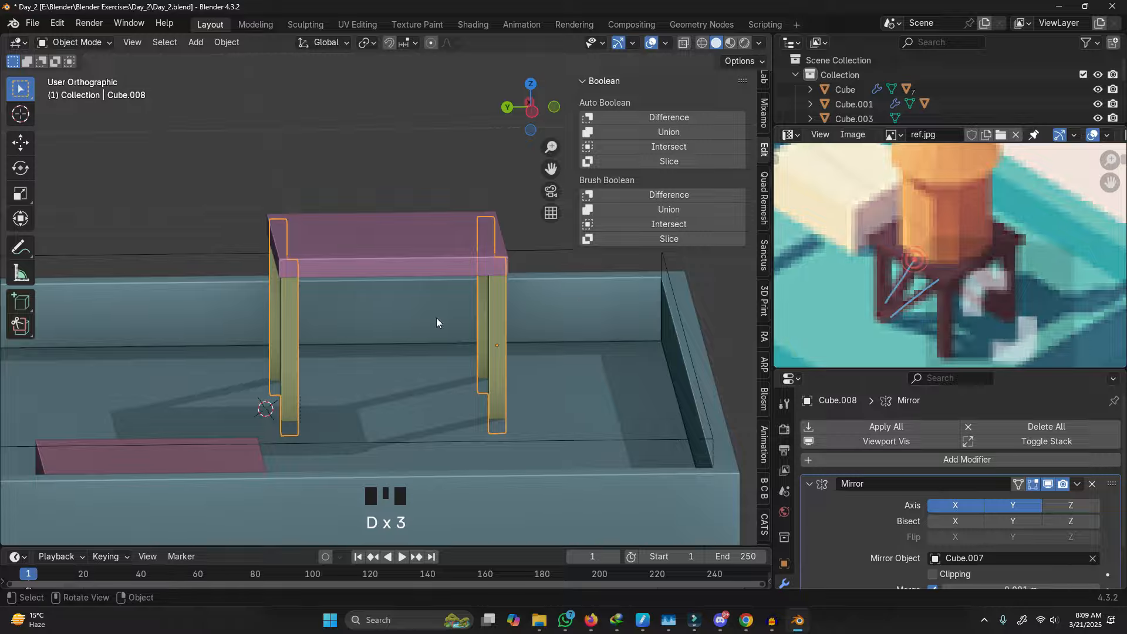
Step: Duplicate the leg, remove the copy's Mirror modifier, and slide the copy along Y to between two legs
left_click(1093, 484)
key("g")
key("g")
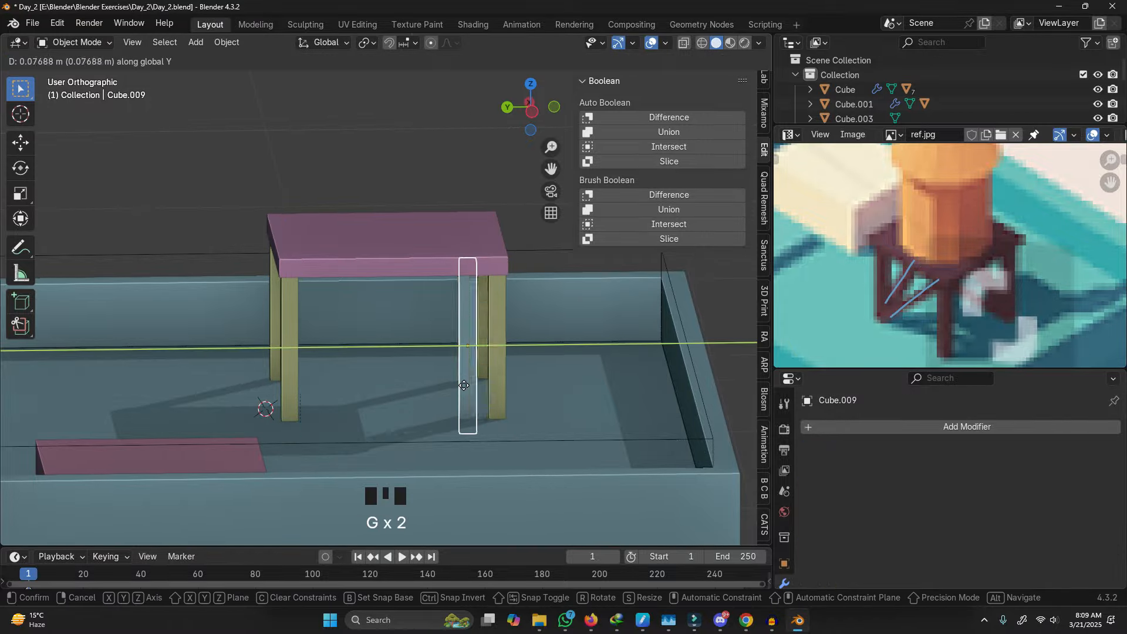
left_click(397, 393)
Step: Rotate the copied post 45° about X and lengthen it along its local Z axis as a brace
key("r")
key("x")
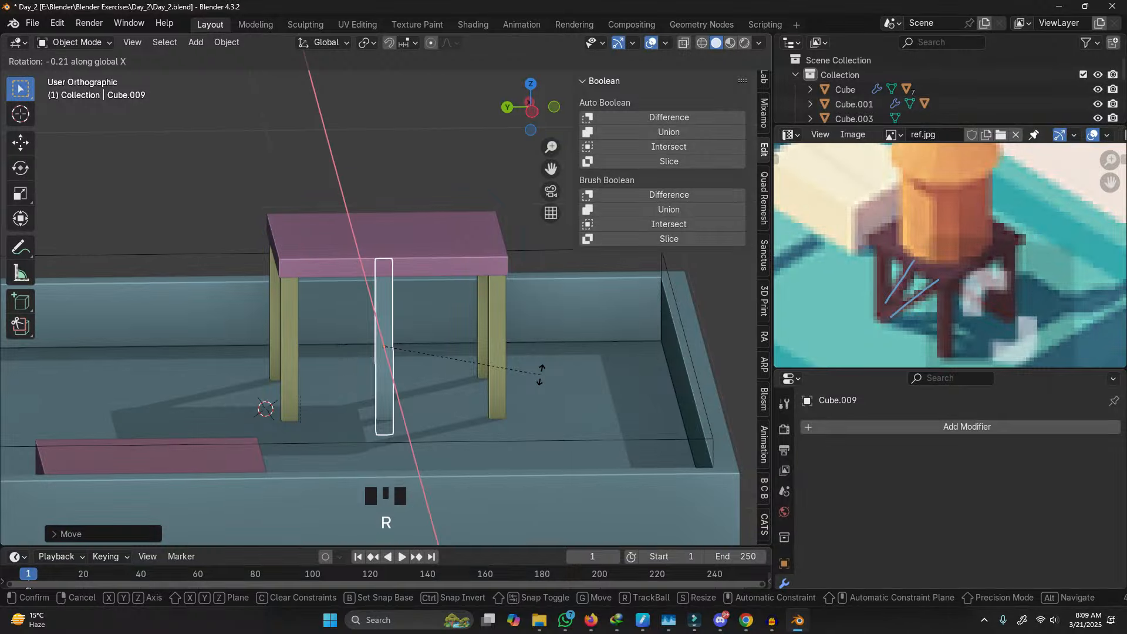
type("45")
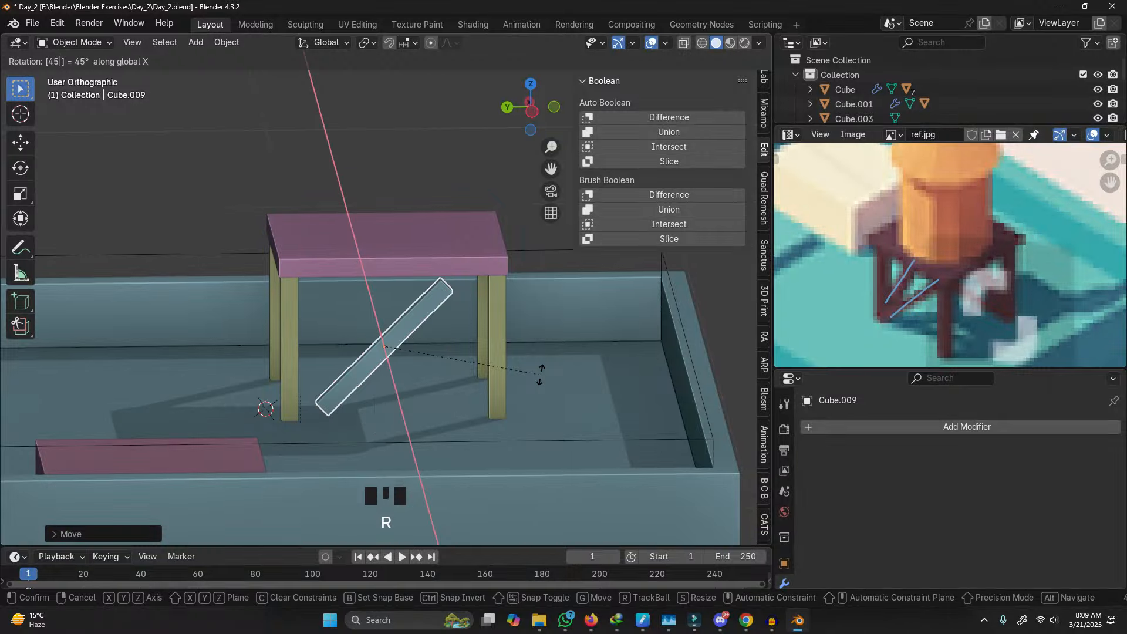
key("Return")
key("s")
key("z")
key("z")
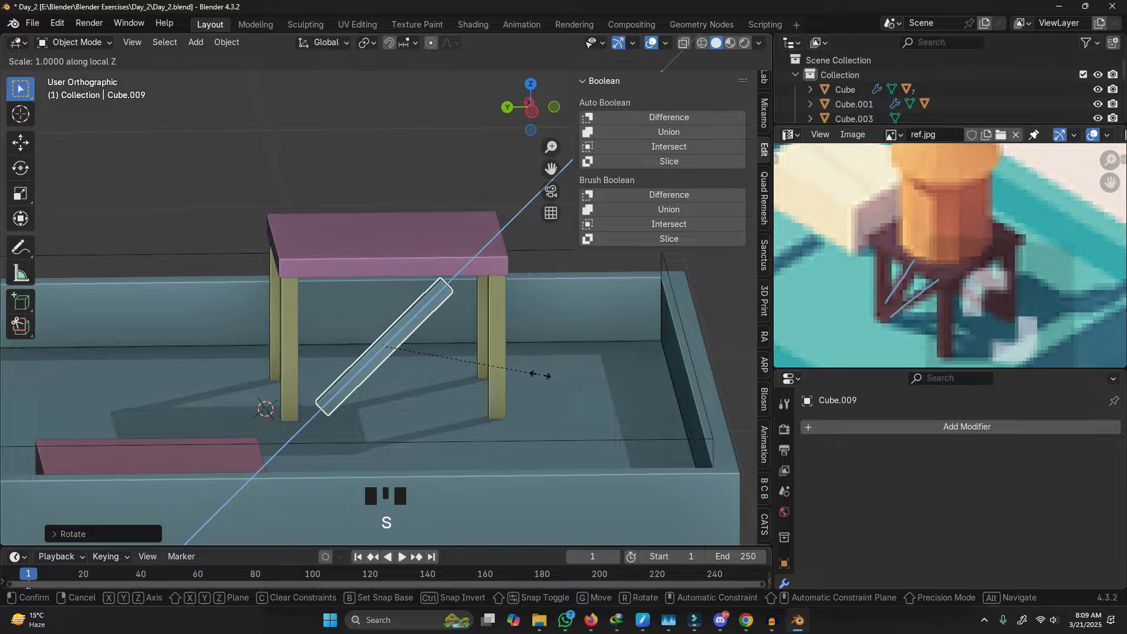
left_click(587, 368)
Step: Move the diagonal brace along X into line with the side legs and thin it along X
mouse_move(544, 337)
middle_mouse_down()
mouse_move(563, 324)
mouse_move(532, 330)
middle_mouse_up()
middle_click_drag(464, 365, 517, 412)
key("g")
key("x")
left_click(524, 423)
key("s")
key("y")
key("s")
key("x")
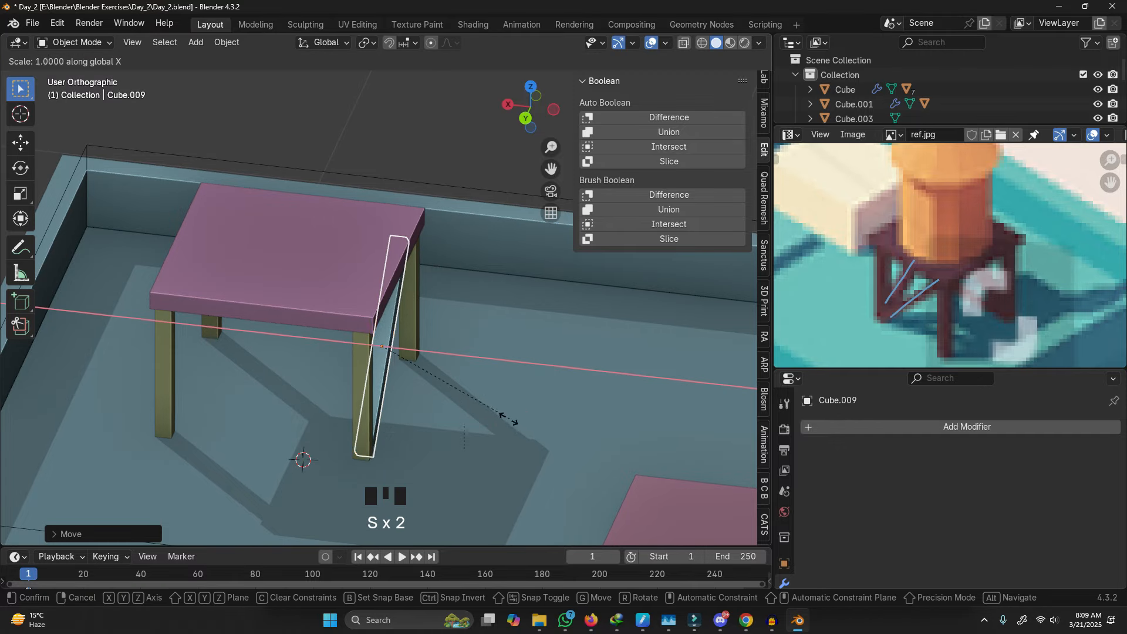
left_click(482, 390)
middle_click_drag(482, 390, 462, 370)
key("r")
right_click(545, 400)
middle_click_drag(530, 397, 595, 392)
key("r")
key("z")
right_click(602, 401)
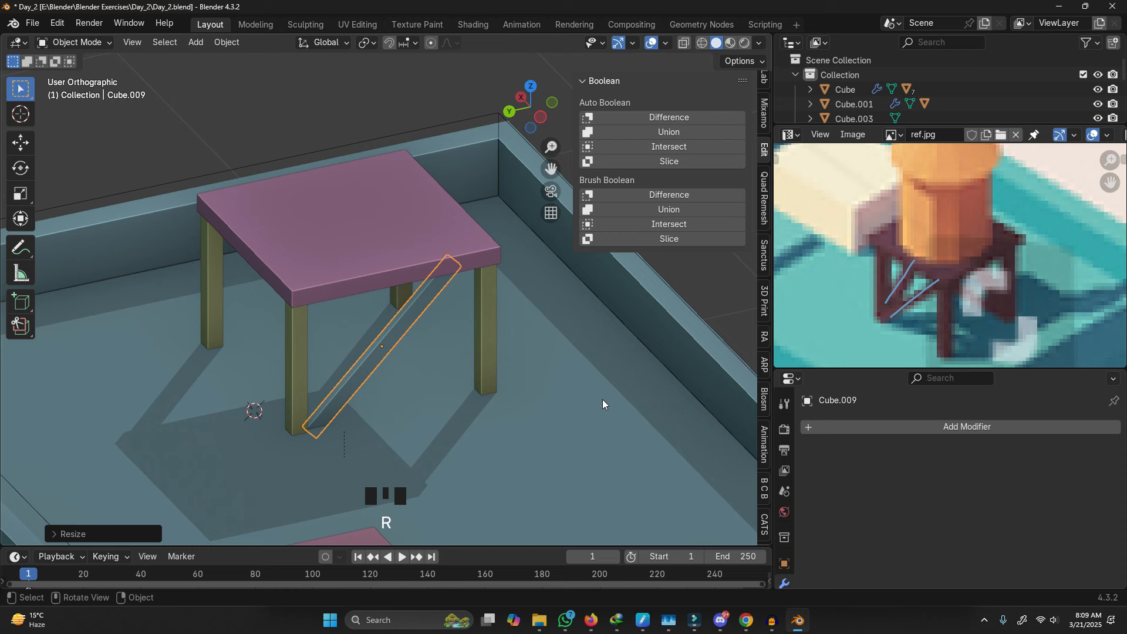
Step: Tilt the brace further about X and reposition it horizontally so it runs diagonally between the two side legs
key("r")
key("x")
left_click(617, 452)
key("g")
key("x")
key("g")
key("y")
left_click(631, 456)
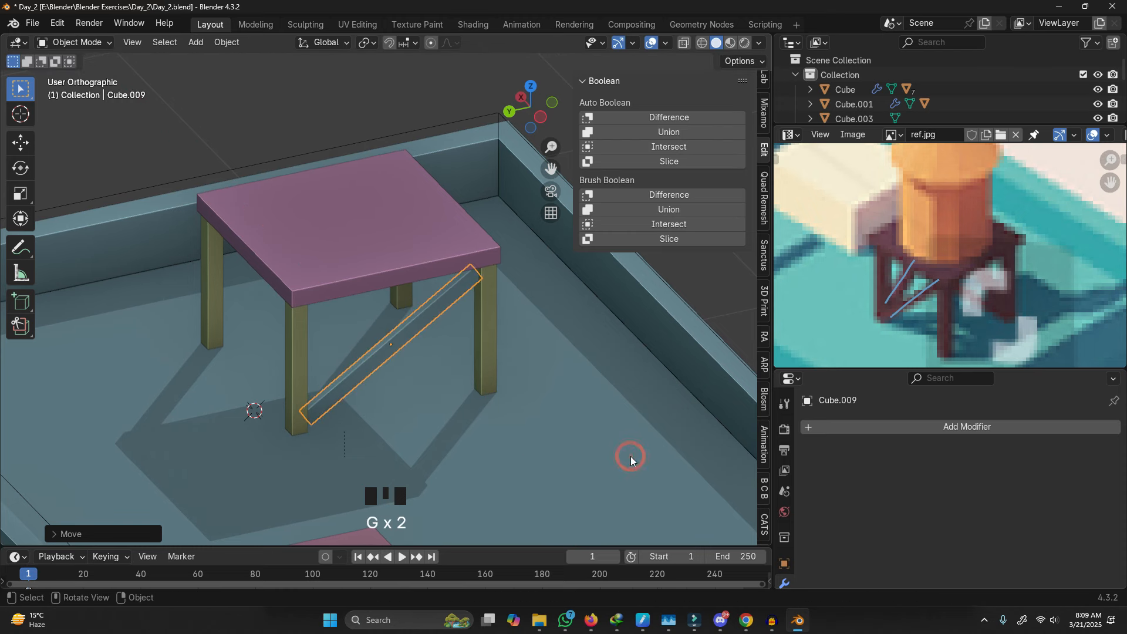
Step: Lengthen the brace along its local Z axis until its ends reach both side legs
key("s")
key("z")
key("z")
left_click(677, 439)
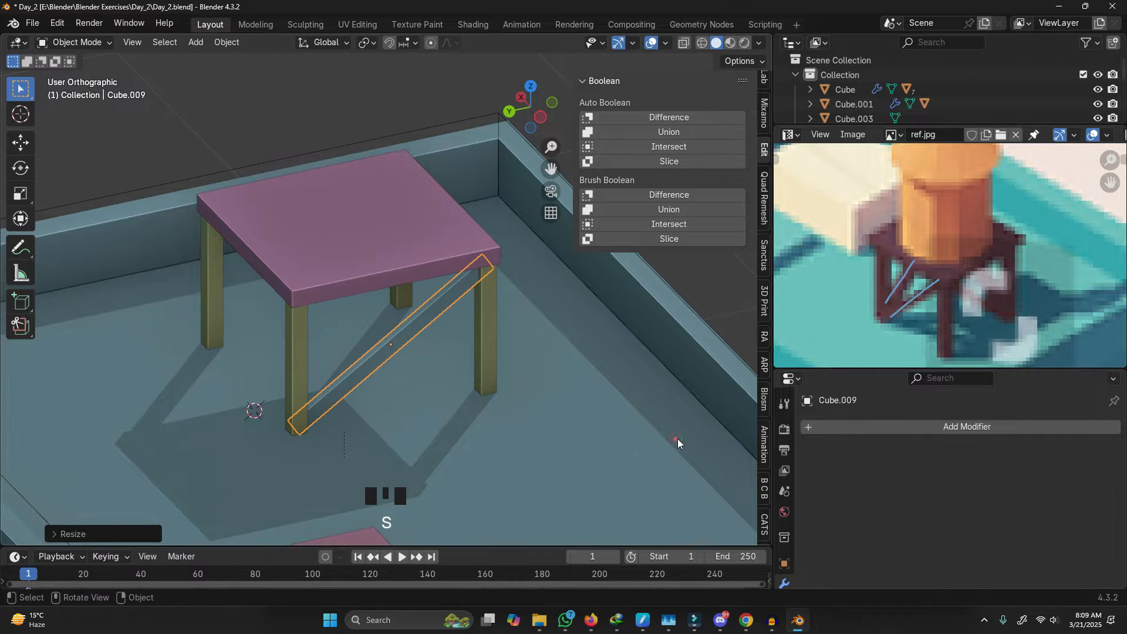
Step: Duplicate the side brace and rotate the copy 90° about Z
left_click(414, 347)
left_click(414, 350)
middle_click_drag(354, 357, 442, 347)
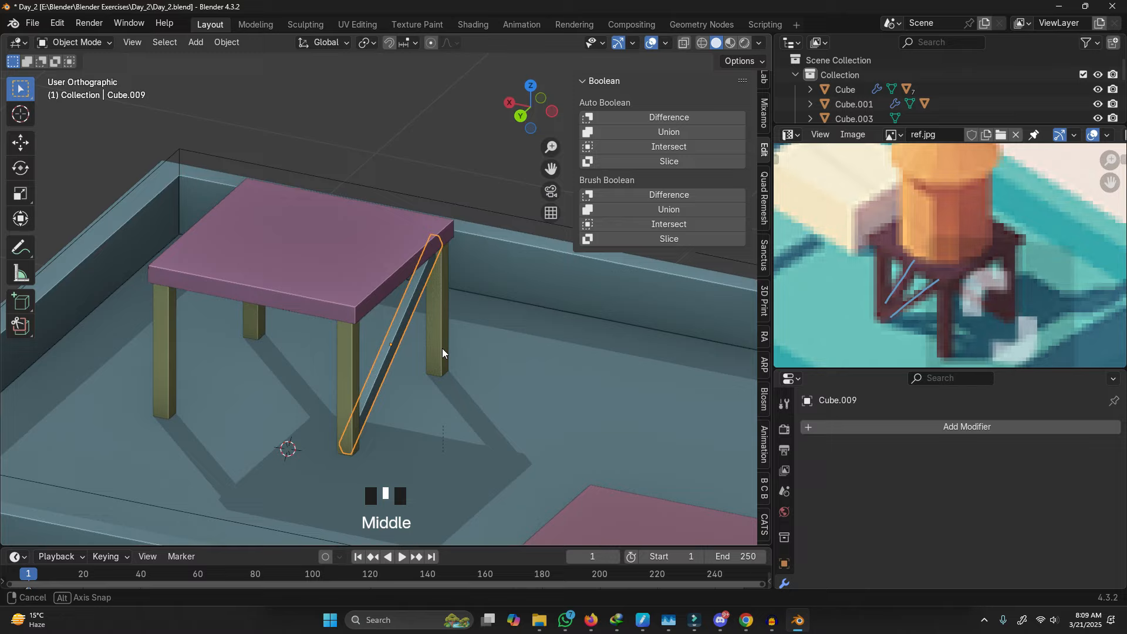
key("shift+d")
type("r90")
key("Return")
Step: Move the rotated brace along X and Y to fit between the legs on the adjacent side of the platform
key("g")
key("x")
left_click(321, 398)
key("g")
key("y")
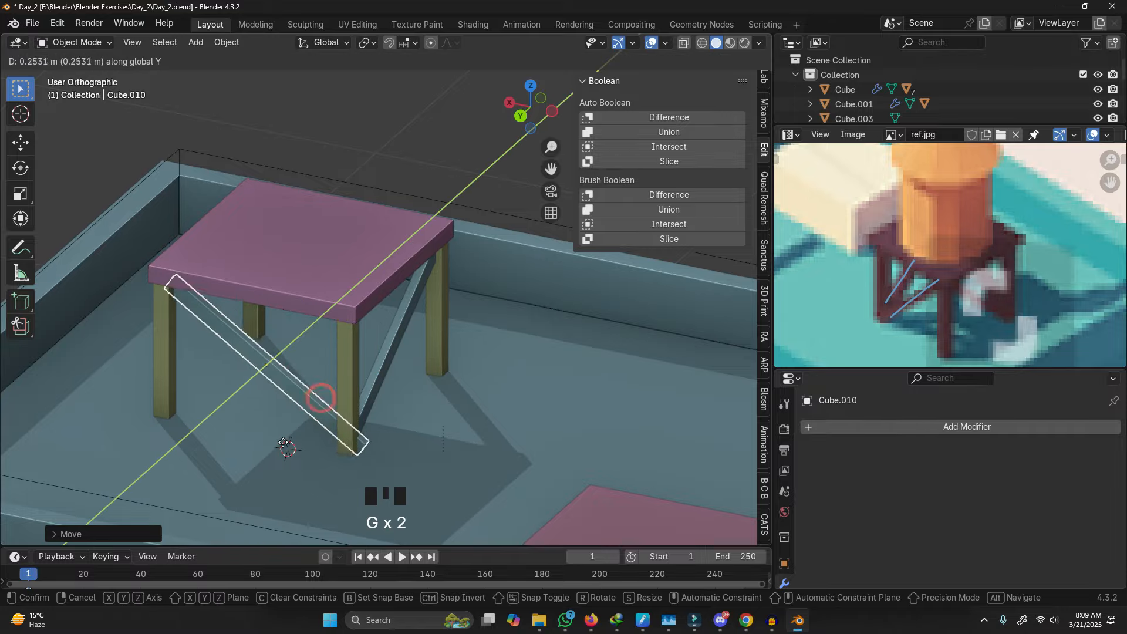
left_click(284, 445)
key("g")
key("x")
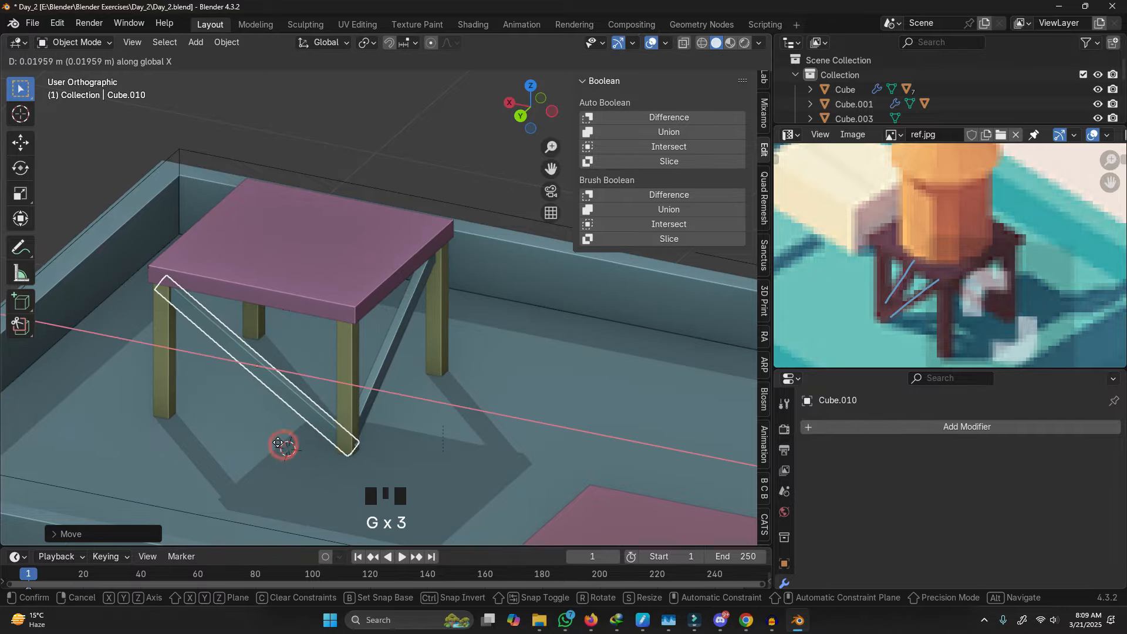
left_click(275, 441)
key("shift+d")
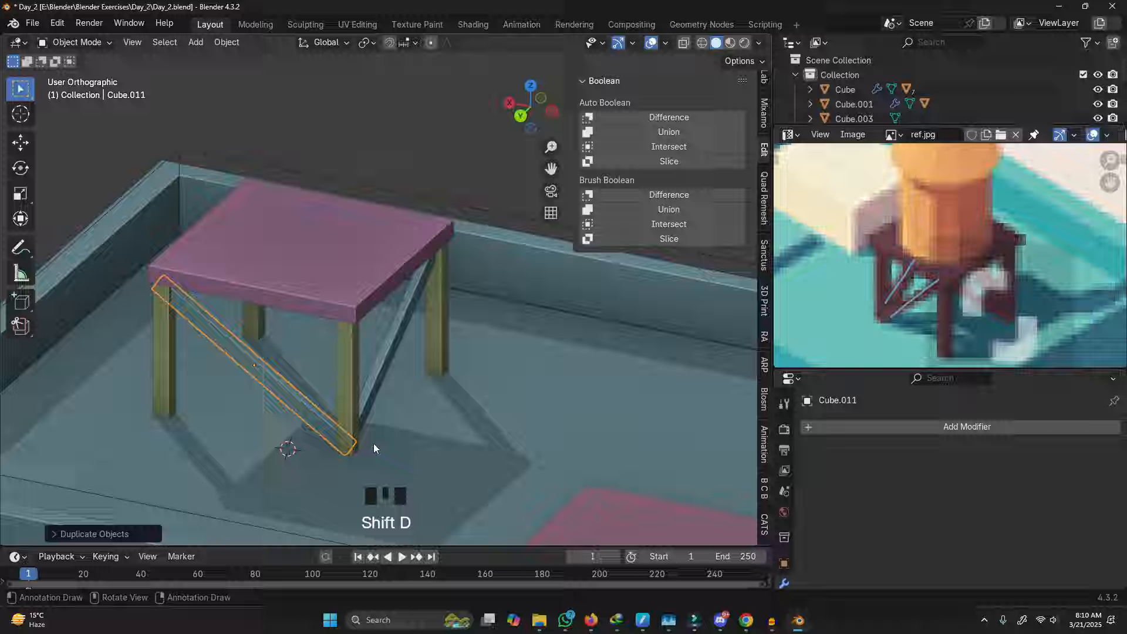
key("r")
key("z")
right_click(374, 443)
key("x")
Step: Add a Mirror modifier on X to the first side brace, using the platform as mirror object
left_click(403, 343)
key("q")
left_click(381, 397)
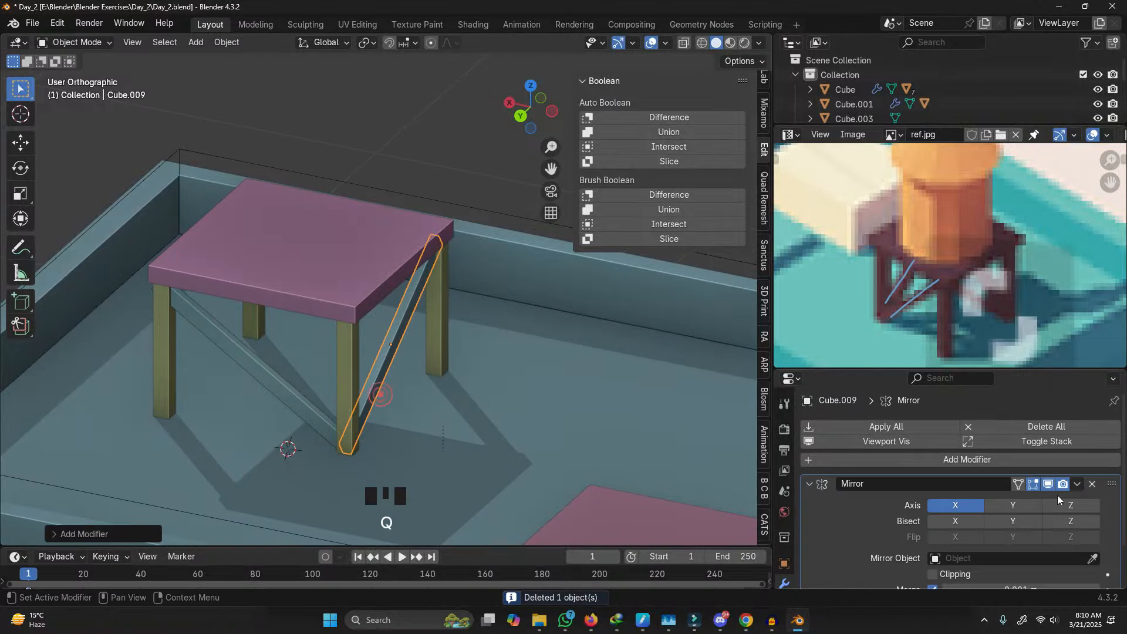
left_click(371, 249)
left_click(650, 418)
middle_click_drag(650, 418, 446, 330)
left_click(527, 299)
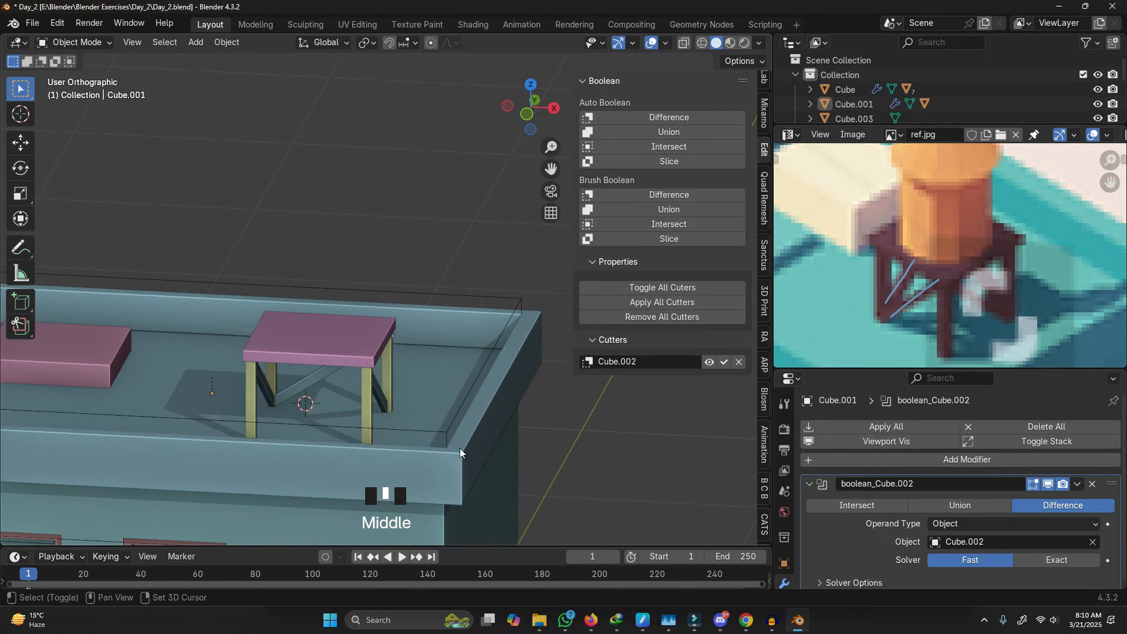
Step: Place the 3D cursor on top of the platform, add a cylinder there and scale it down to tank size
middle_click_drag(460, 448, 435, 359, "shift")
scroll(859, 299, "down", 1)
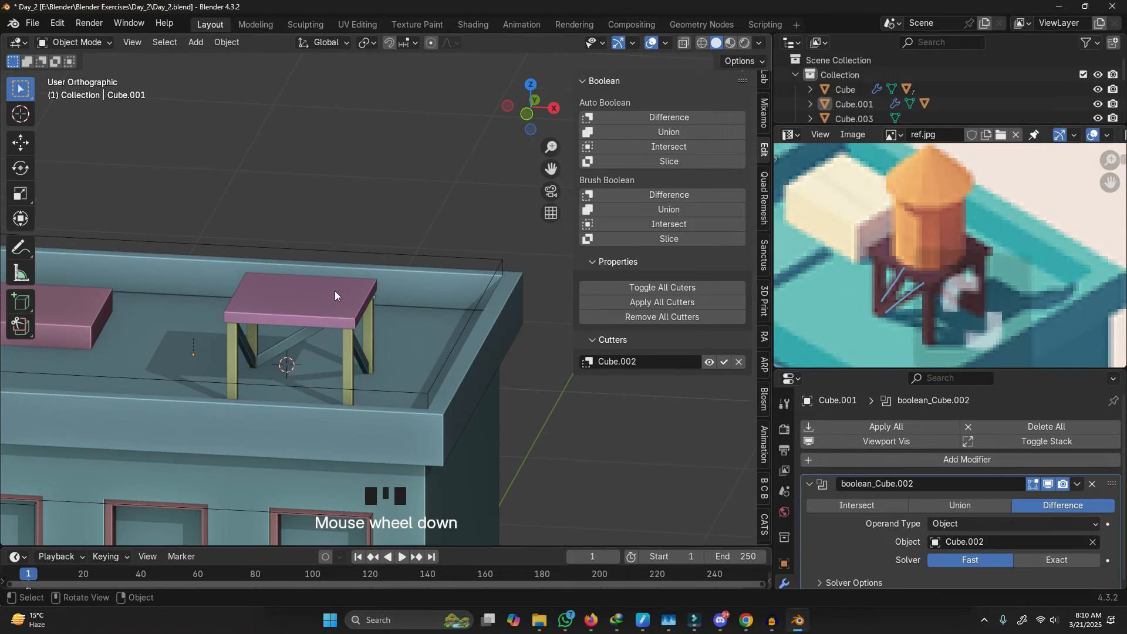
scroll(335, 291, "up", 3)
right_click(313, 316, "shift")
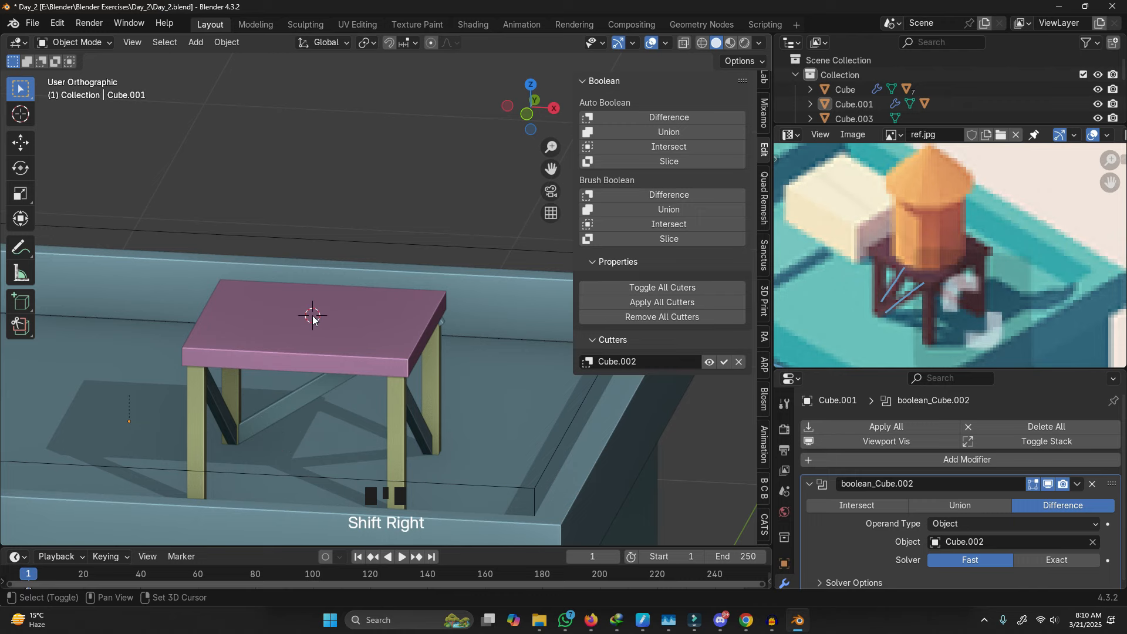
key("shift+a")
mouse_move(334, 317)
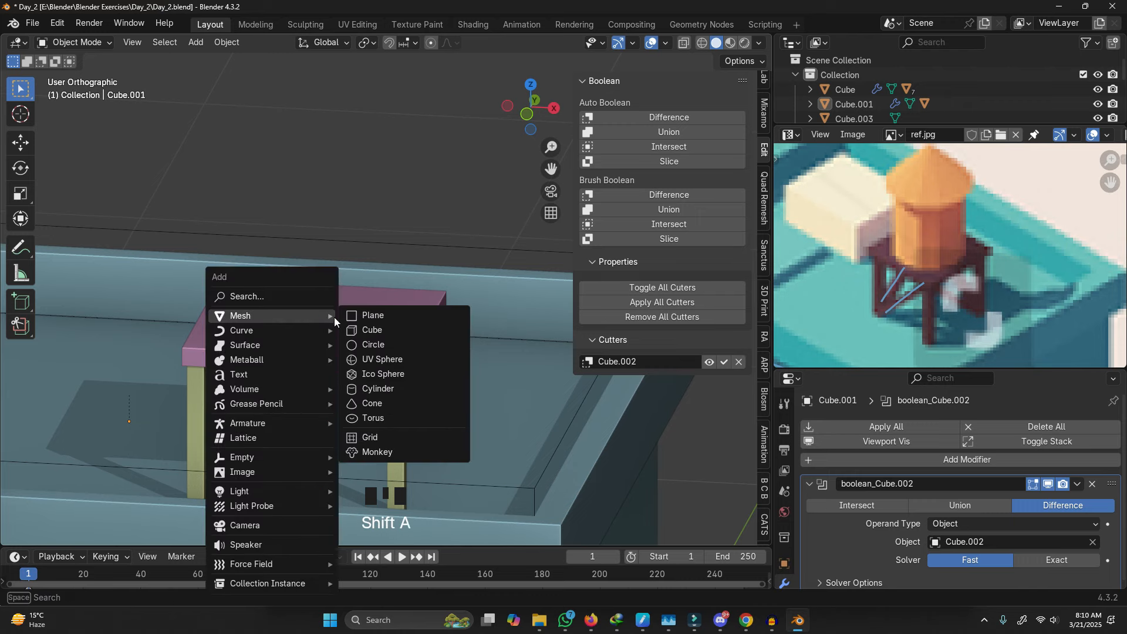
left_click(377, 392)
key("s")
left_click(318, 352)
Step: Adjust the cylinder's height along Z and raise it so its base rests on the platform
key("s")
key("z")
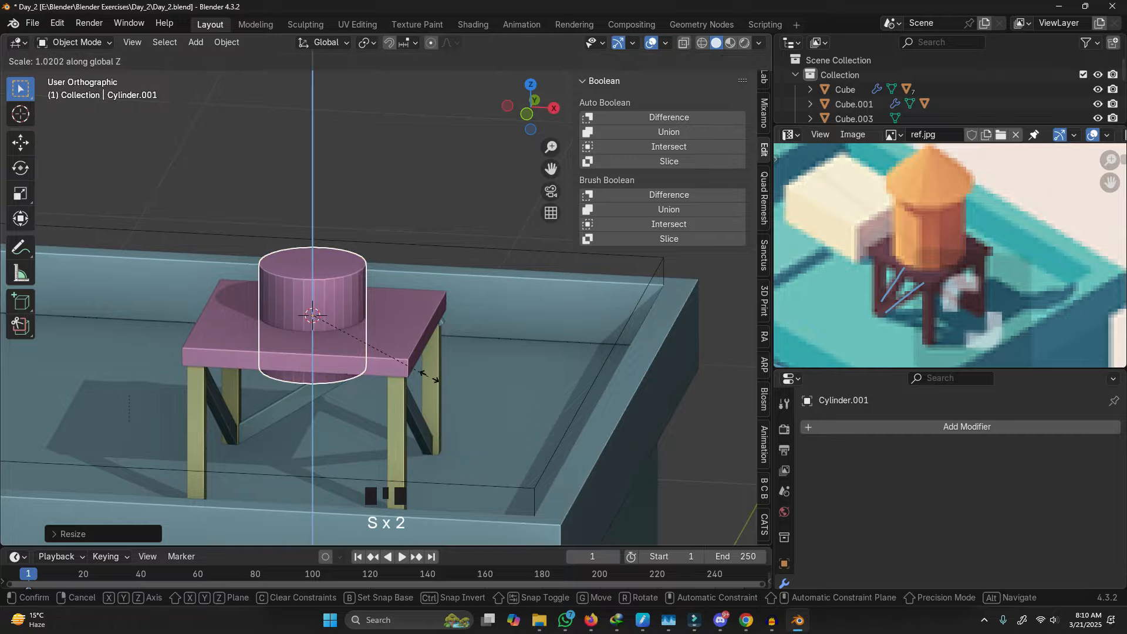
left_click(431, 334)
key("g")
key("z")
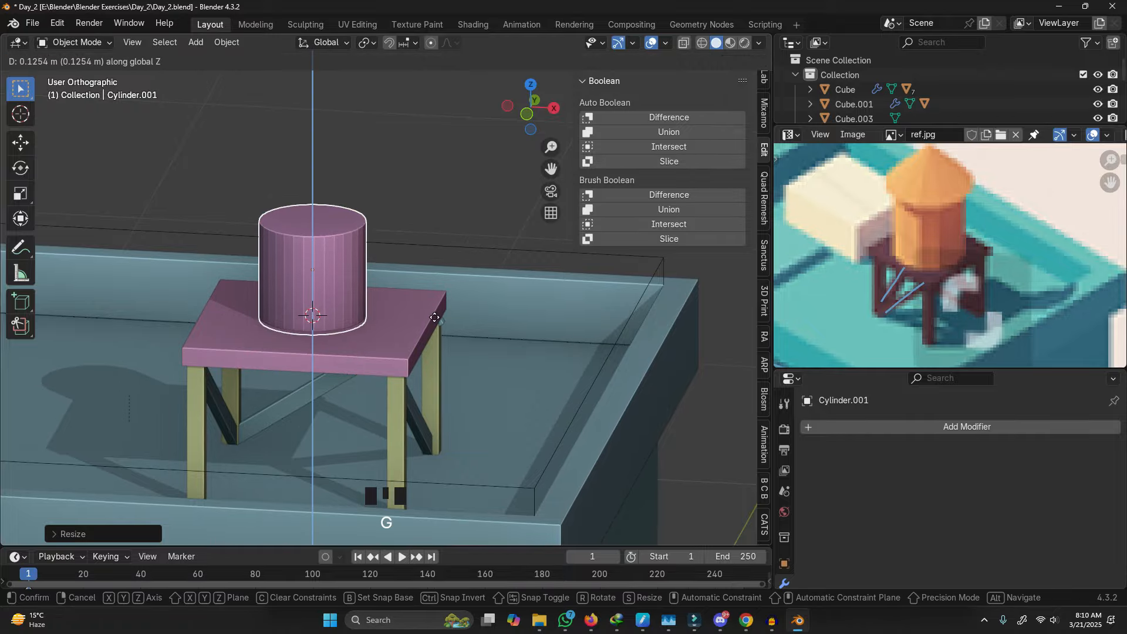
left_click(435, 318)
Step: Widen the tank cylinder in X and Y, keeping its height
middle_click_drag(344, 314, 403, 382)
key("s")
key("shift+z")
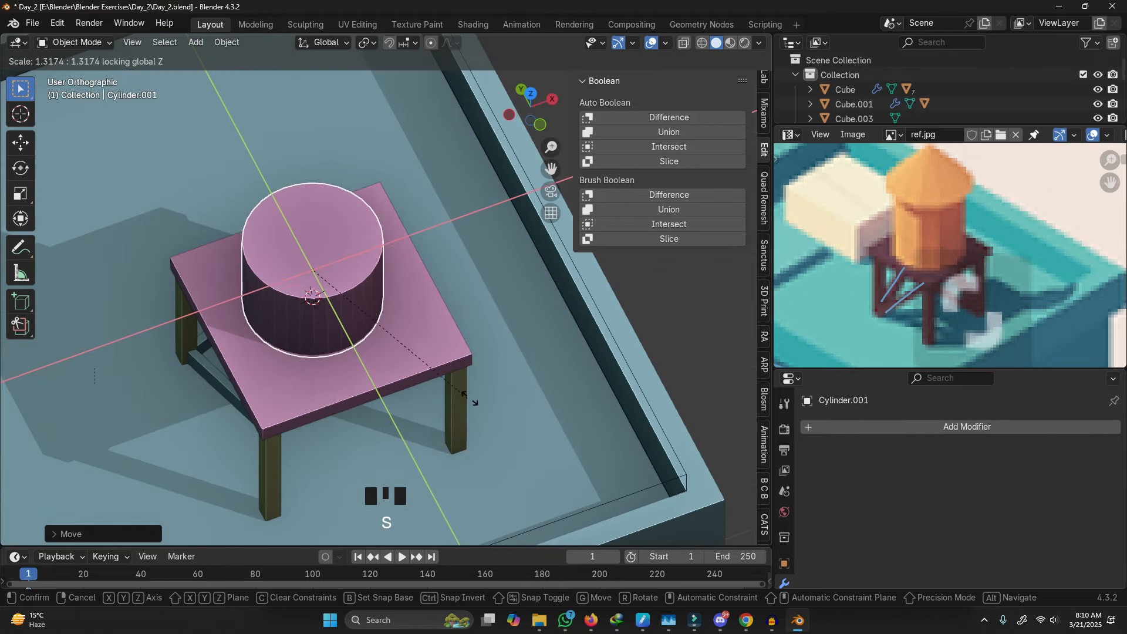
left_click(513, 401)
Step: Stretch the tank cylinder taller along Z and move it vertically to sit on the platform
middle_click_drag(513, 400, 453, 294)
key("s")
key("z")
left_click(566, 259)
key("g")
key("z")
left_click(487, 284)
key("g")
key("x")
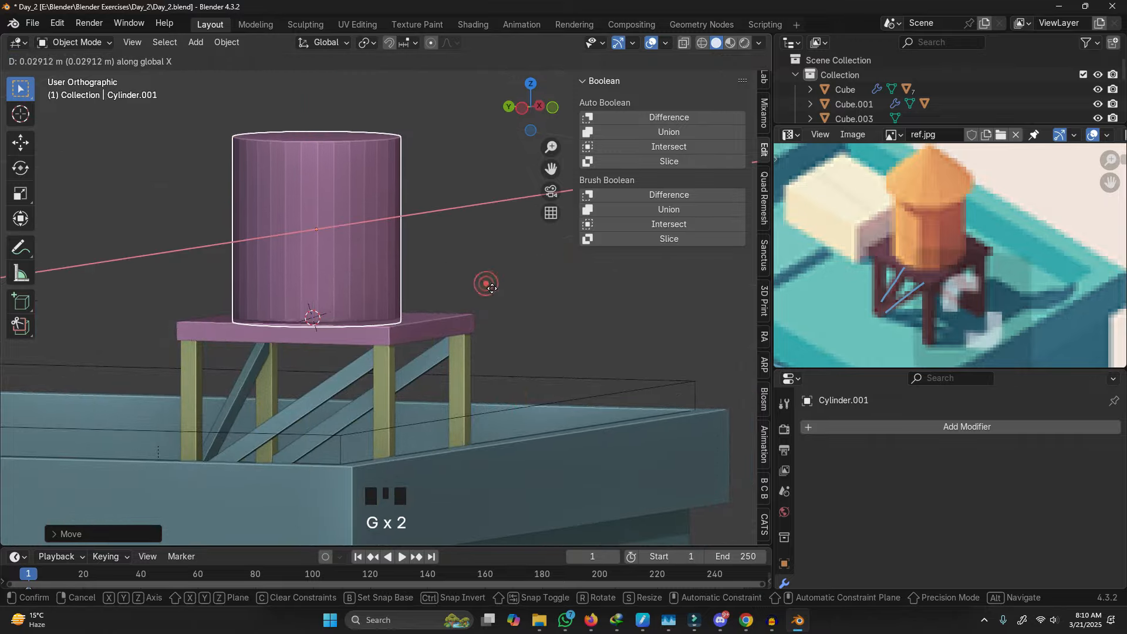
left_click(496, 293)
middle_click_drag(453, 294, 362, 385)
key("ctrl+z")
Step: Move the tank cylinder along Y and X to centre it on the platform
key("g")
key("y")
left_click(377, 383)
middle_click_drag(405, 323, 329, 319)
key("g")
key("x")
left_click(346, 386)
key("g")
key("y")
left_click(507, 327)
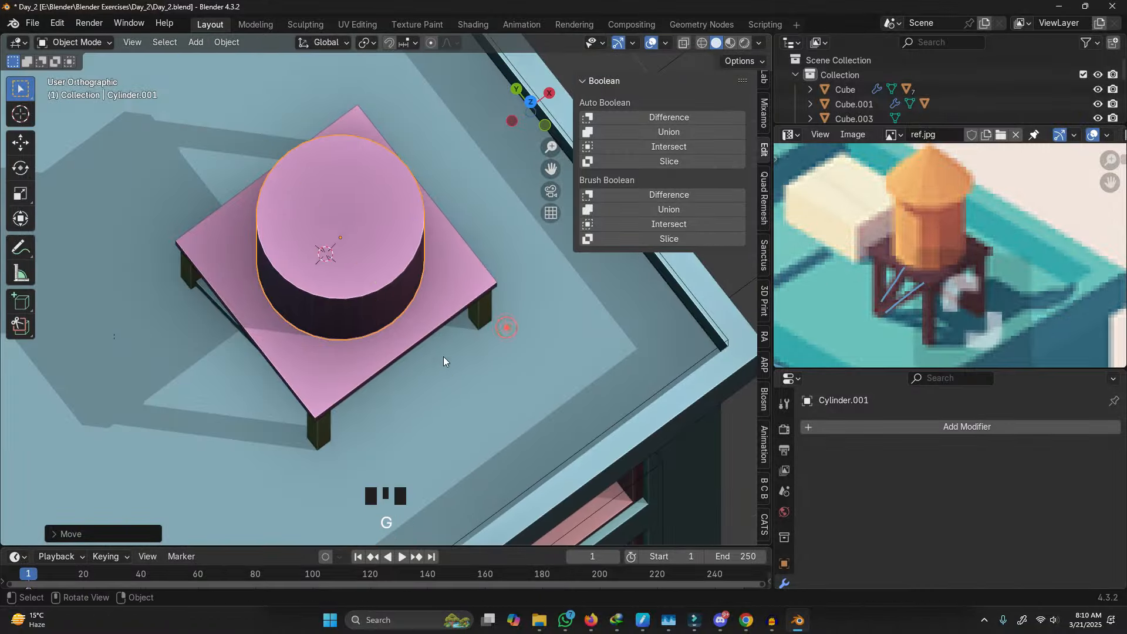
Step: Fine-tune the tank cylinder's position on the platform along Y
left_click(413, 307)
left_click(413, 298)
scroll(413, 298, "down", 3)
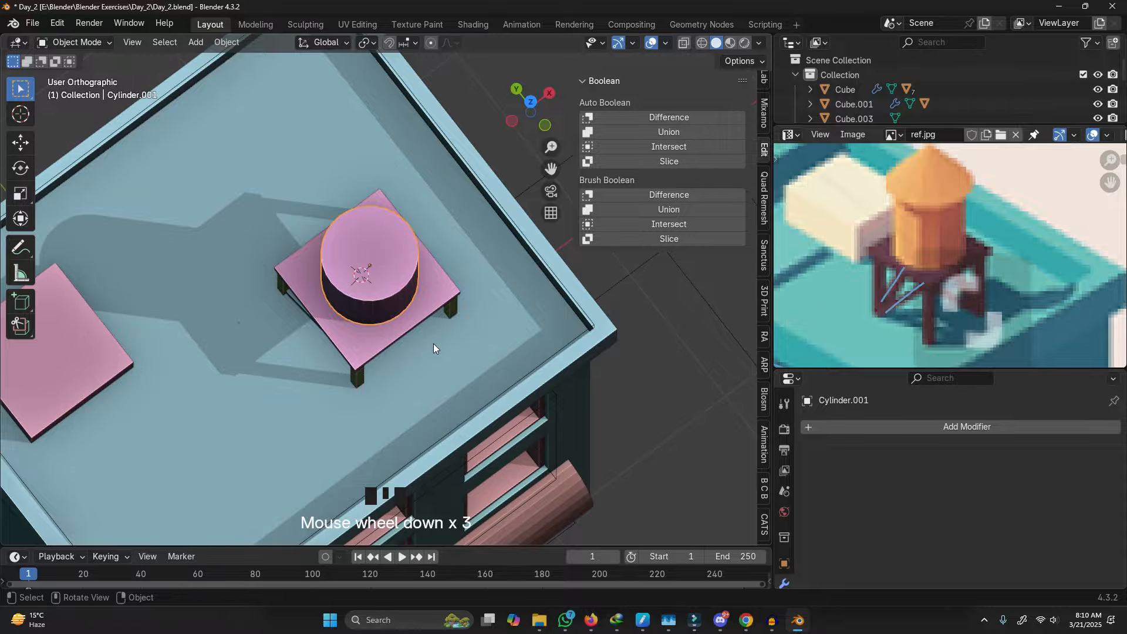
middle_click_drag(433, 343, 367, 322)
scroll(434, 277, "up", 2)
key("g")
key("y")
left_click(451, 278)
scroll(361, 333, "down", 1)
scroll(361, 333, "down", 4)
left_click(581, 304)
Step: Add a cone mesh, scale it down to slightly wider than the tank, and move it above the tank
middle_click_drag(373, 272, 379, 311)
scroll(337, 252, "up", 8)
key("shift+a")
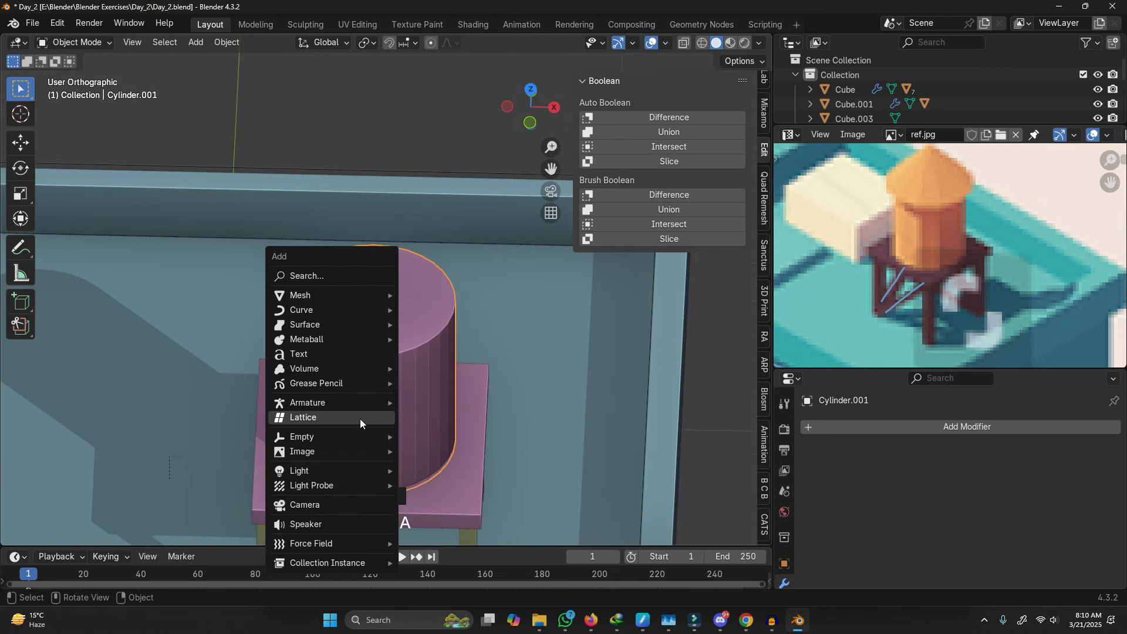
mouse_move(386, 297)
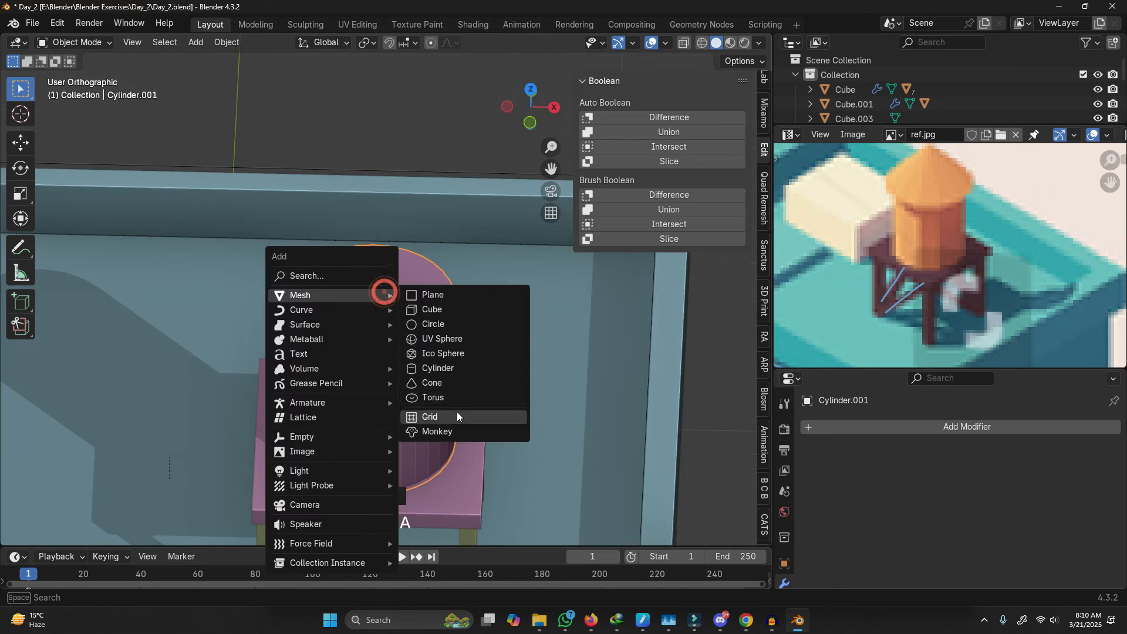
left_click(461, 384)
middle_click_drag(464, 385, 475, 322)
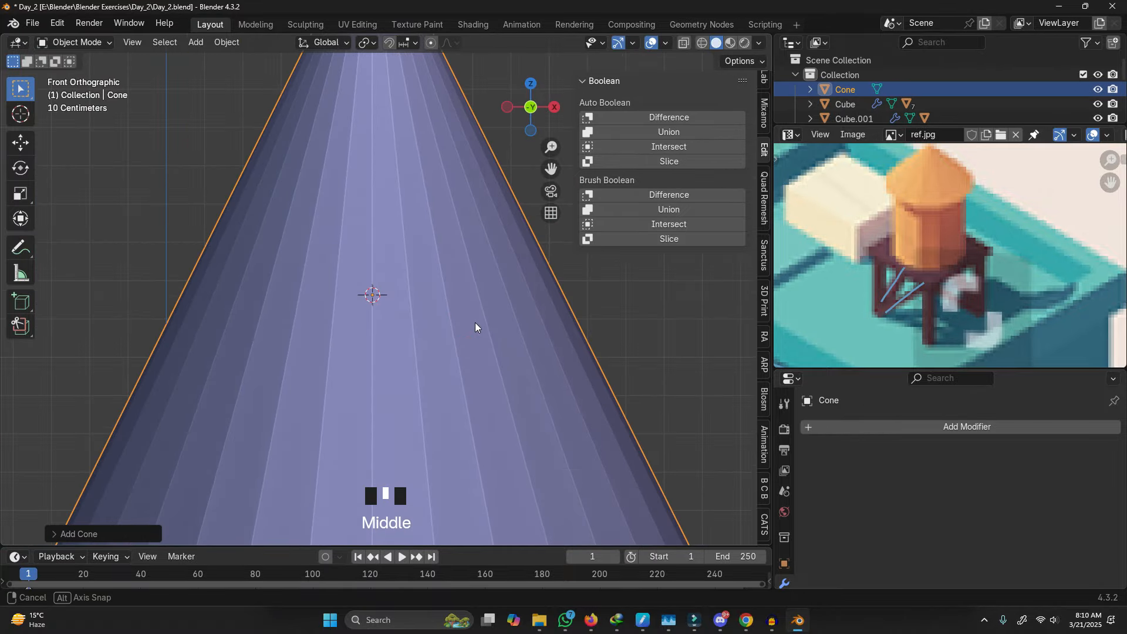
scroll(593, 417, "down", 4)
key("s")
left_click(488, 361)
key("g")
left_click(467, 311)
Step: Flatten the cone along Z and move it vertically to sit on top of the tank as its roof
key("s")
key("z")
left_click(517, 315)
key("g")
key("z")
left_click(512, 328)
left_click(557, 327)
scroll(424, 284, "up", 3)
left_click(424, 283)
key("g")
key("z")
left_click(424, 285)
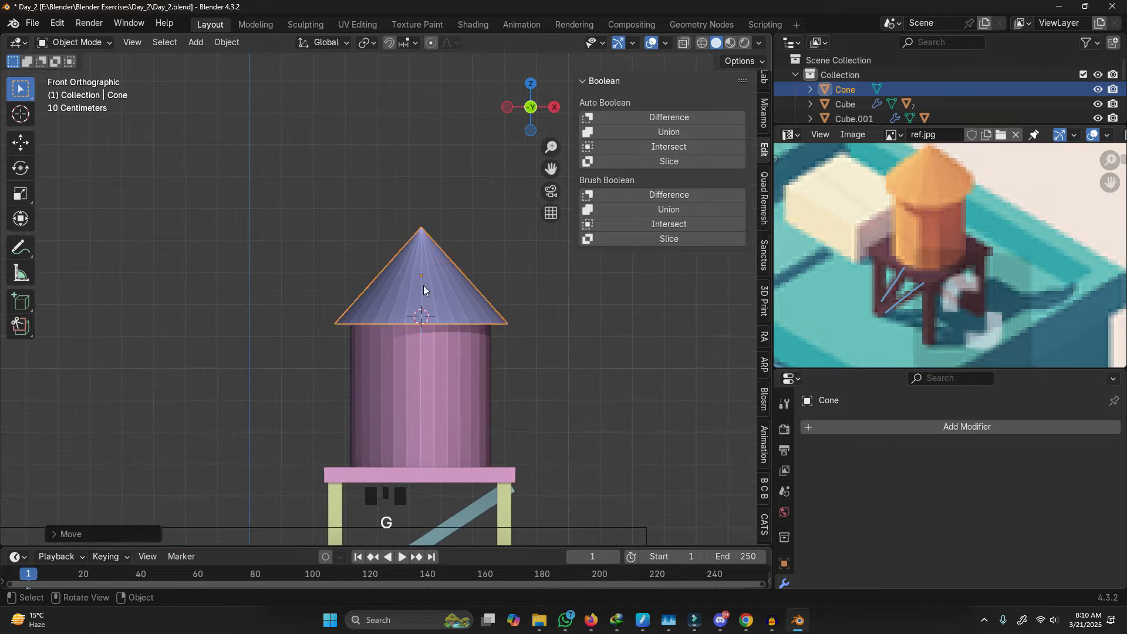
left_click(600, 379)
Step: Examine the whole building from several sides against the full reference image
scroll(438, 346, "down", 9)
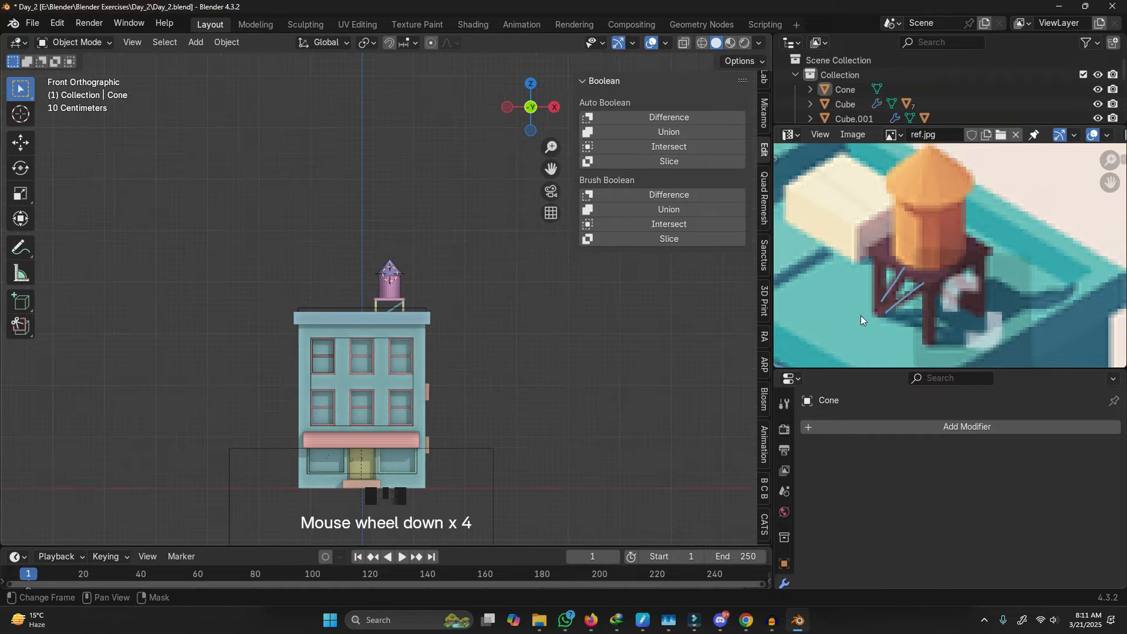
scroll(992, 238, "down", 5)
scroll(993, 238, "down", 2)
middle_click_drag(447, 395, 372, 339, "shift")
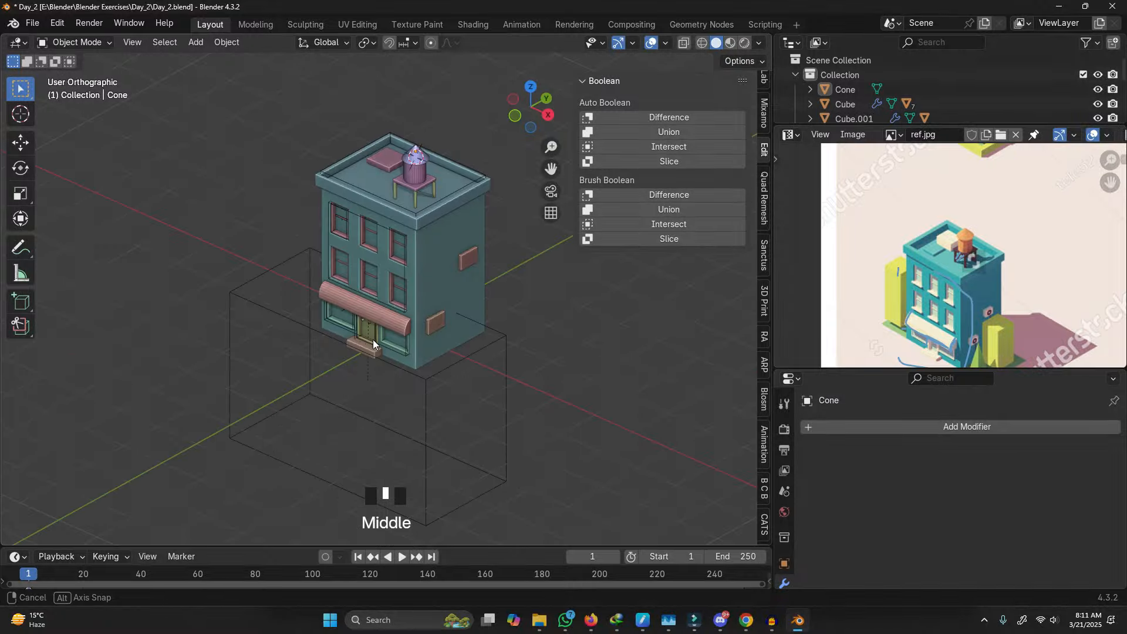
scroll(421, 303, "up", 3)
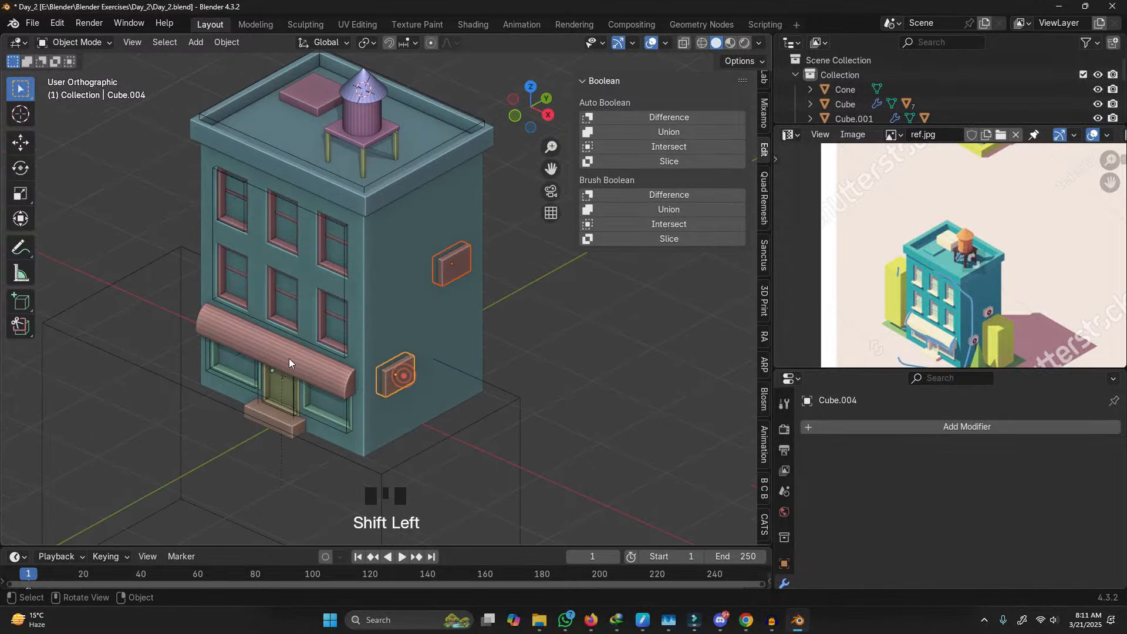
middle_click_drag(288, 358, 457, 339)
scroll(364, 298, "up", 2)
left_click(364, 305)
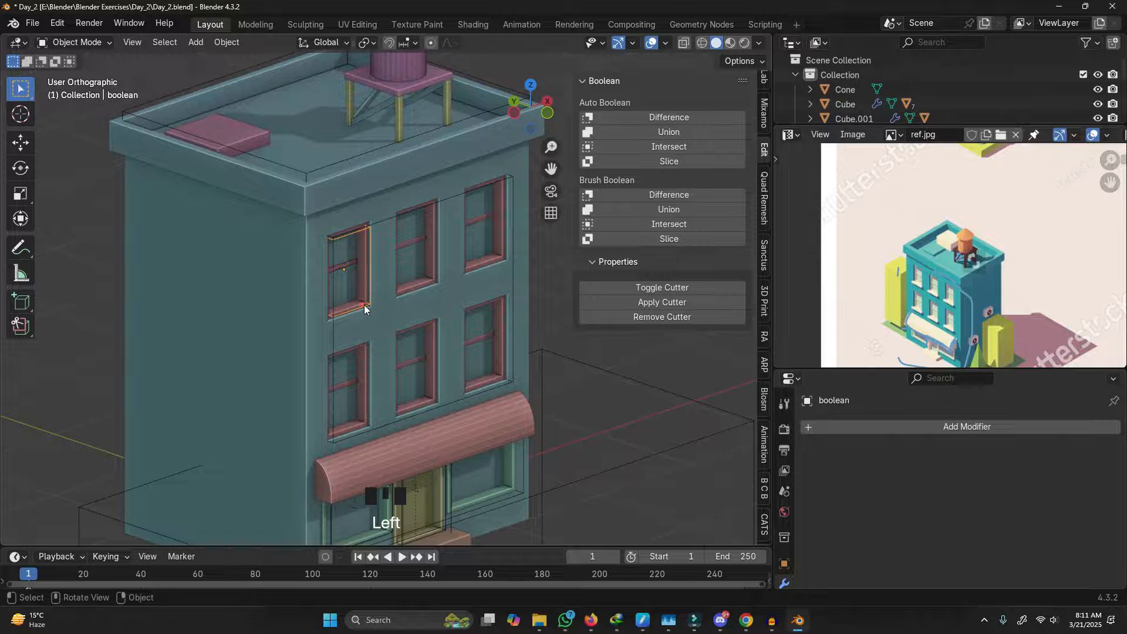
scroll(364, 305, "up", 2)
right_click(364, 305)
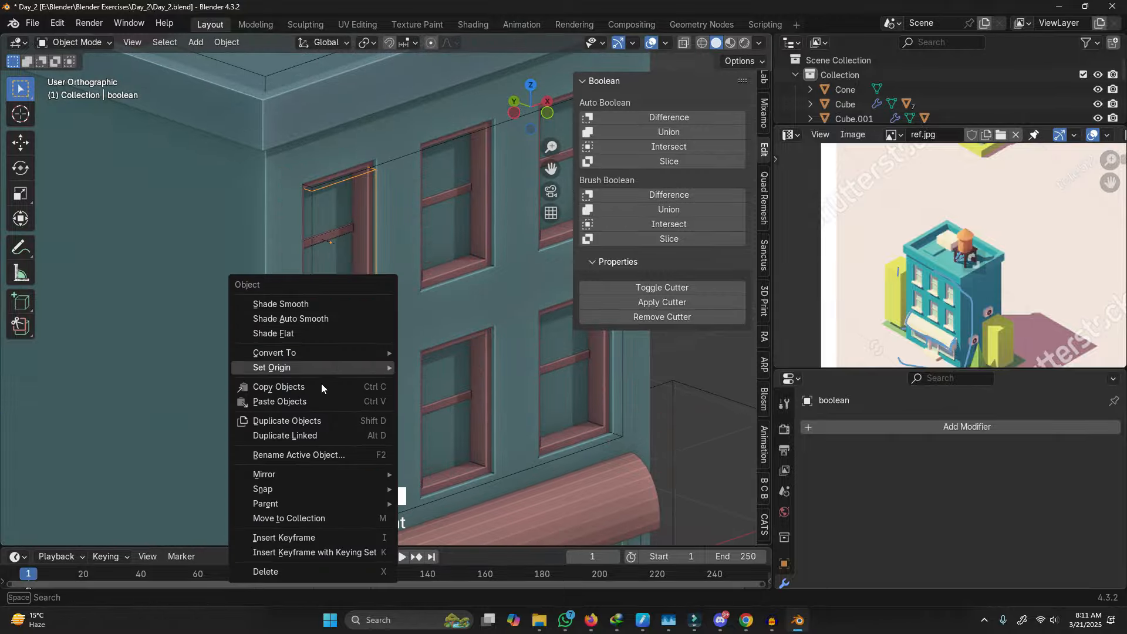
mouse_move(326, 368)
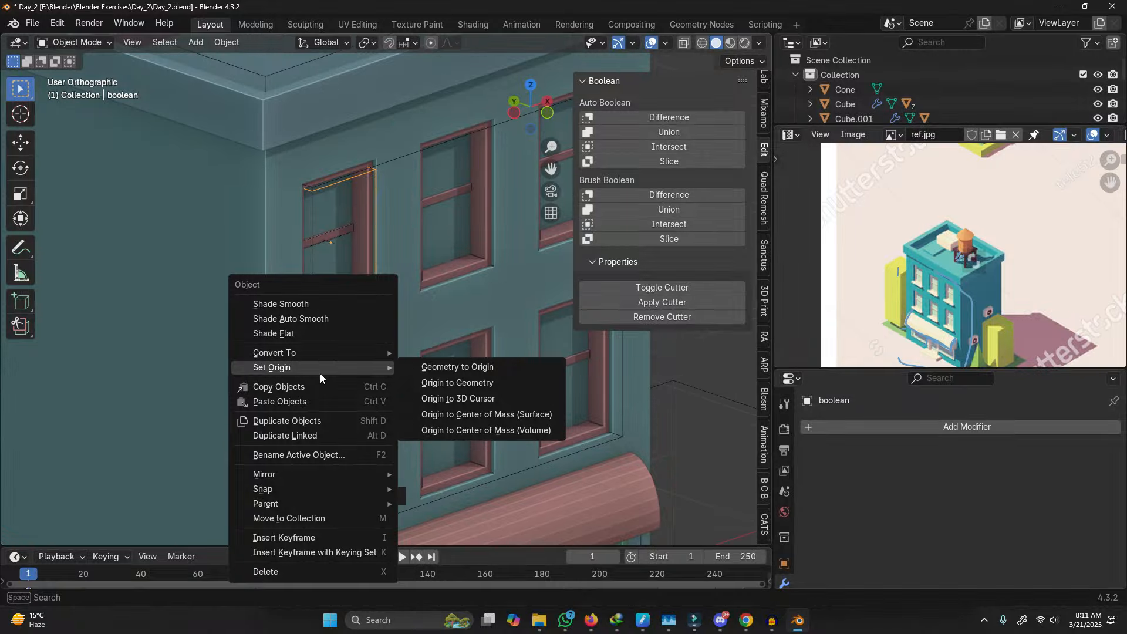
Step: Select Window_Frame.001 together with its window frames and cutters in the enlarged object list and duplicate them in place
scroll(871, 82, "down", 6)
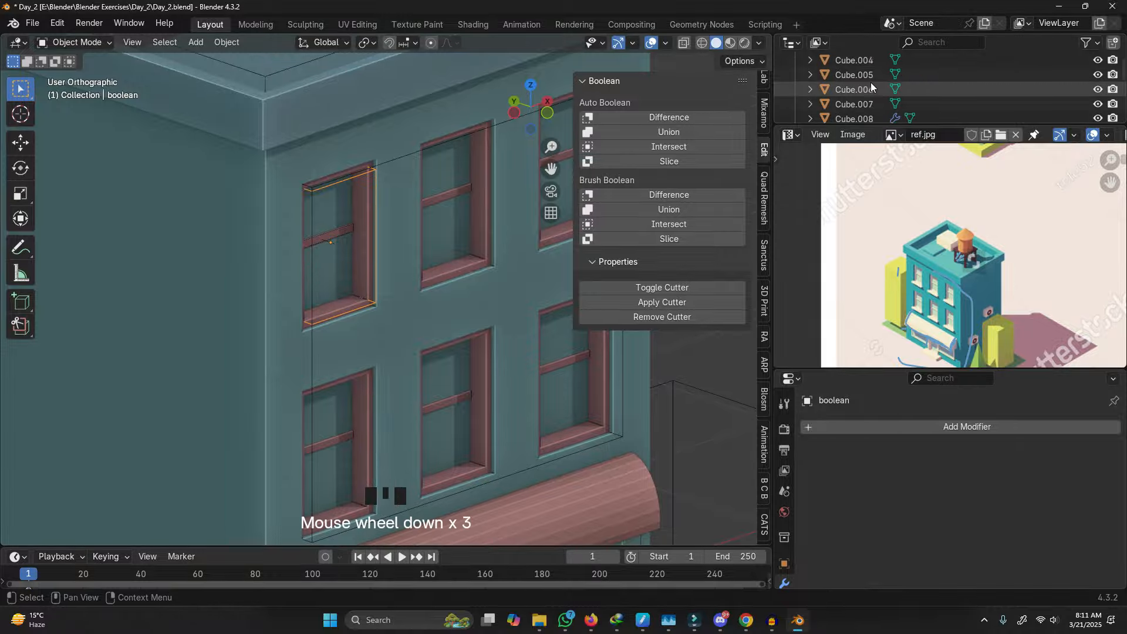
left_click_drag(855, 124, 857, 276)
left_click(870, 196)
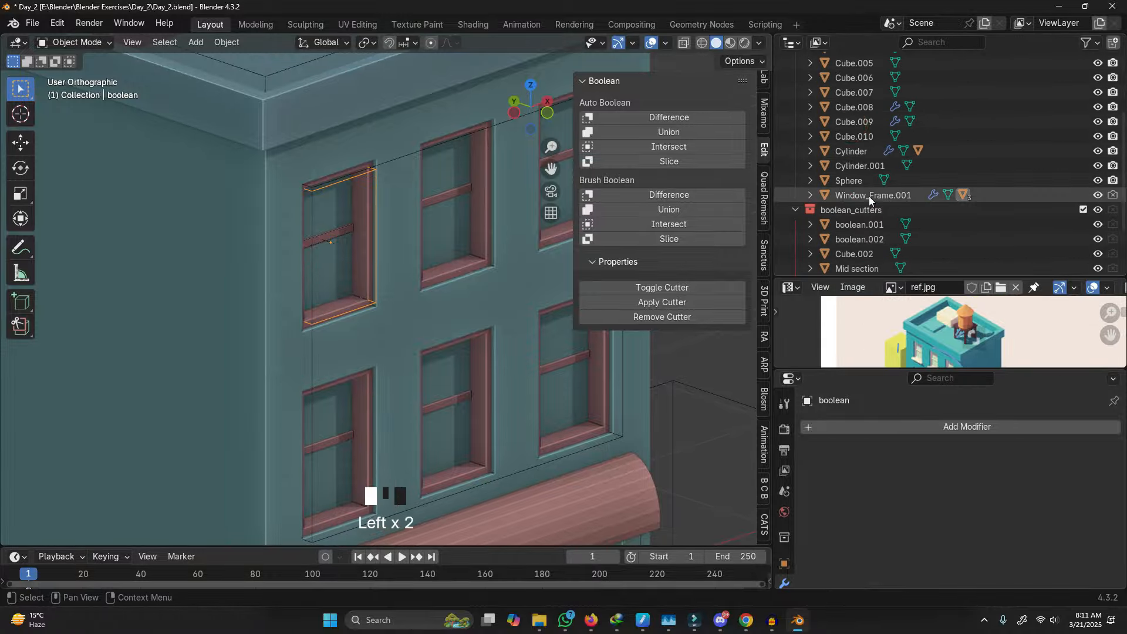
right_click(869, 199)
left_click(869, 196)
key("shift+d")
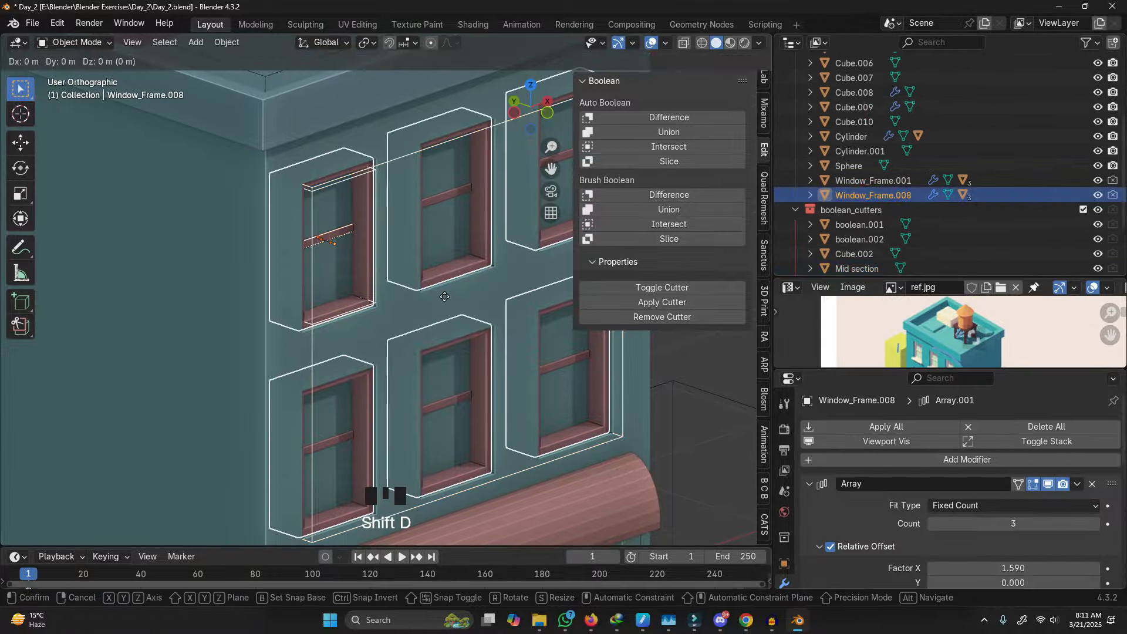
right_click(445, 297)
Step: Move the duplicated windows off the front facade and rotate them a quarter turn about Z to face the side wall
scroll(445, 296, "down", 5)
key("g")
left_click(359, 320)
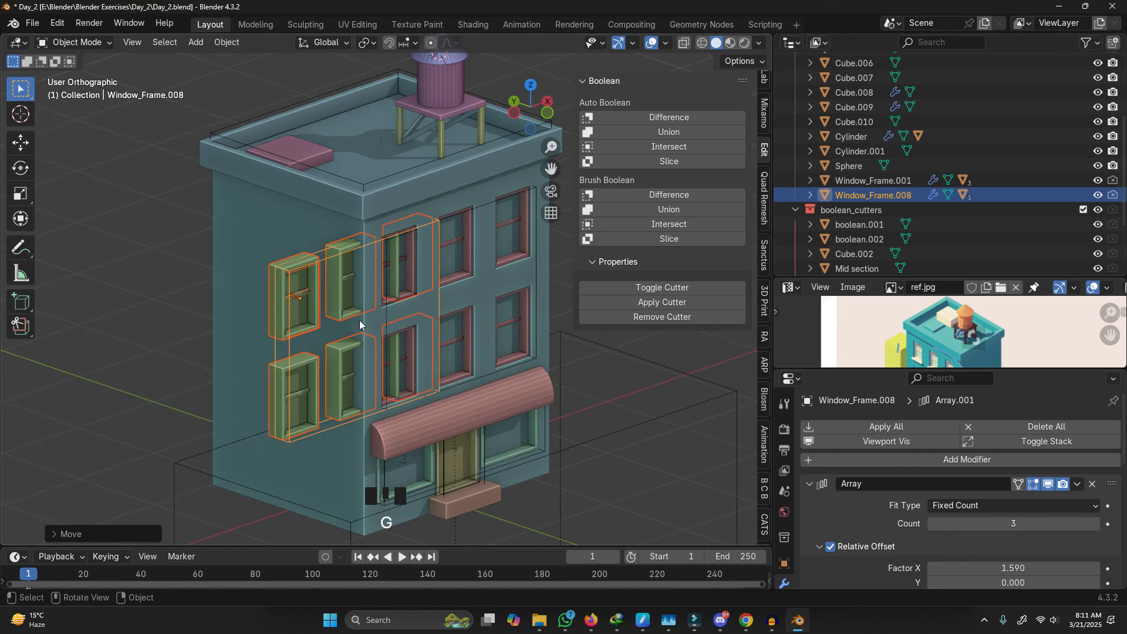
type("rz")
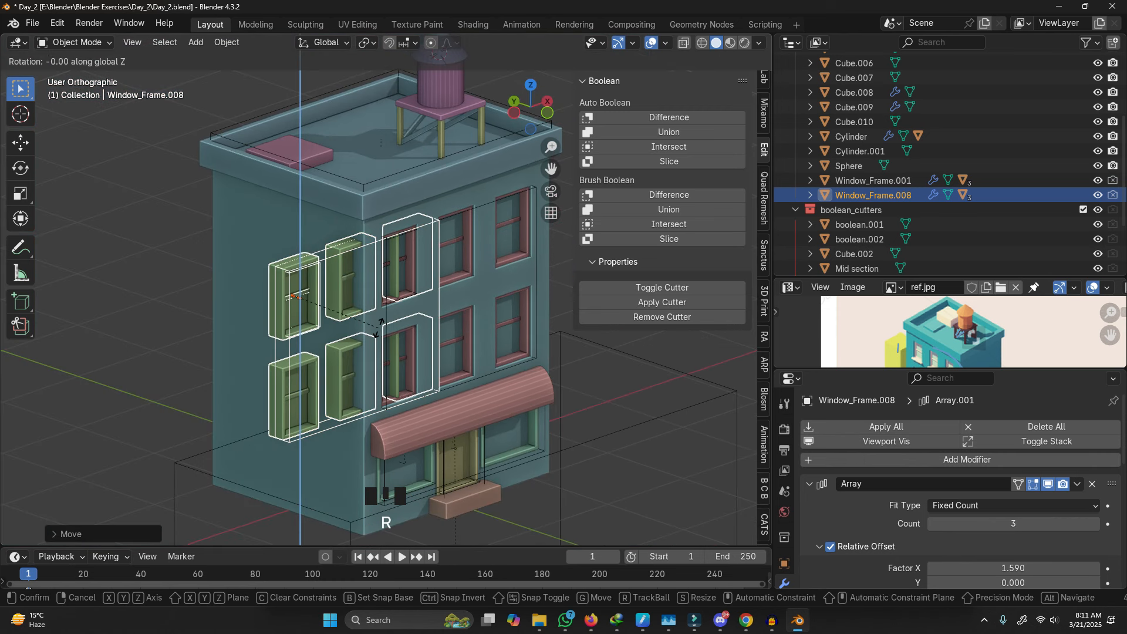
type("-9")
key("BackSpace")
key("BackSpace")
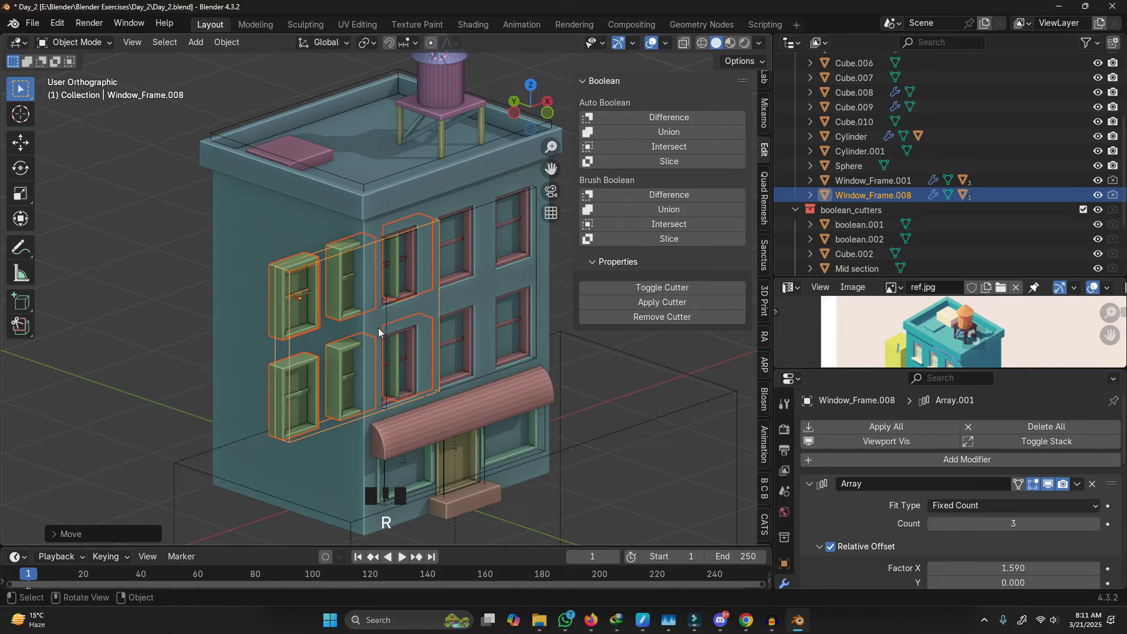
key("Return")
Step: Move the duplicated windows along Y and X so they sit in the building's left side wall
key("g")
key("x")
right_click(349, 326)
key("g")
key("y")
left_click(254, 266)
key("g")
key("x")
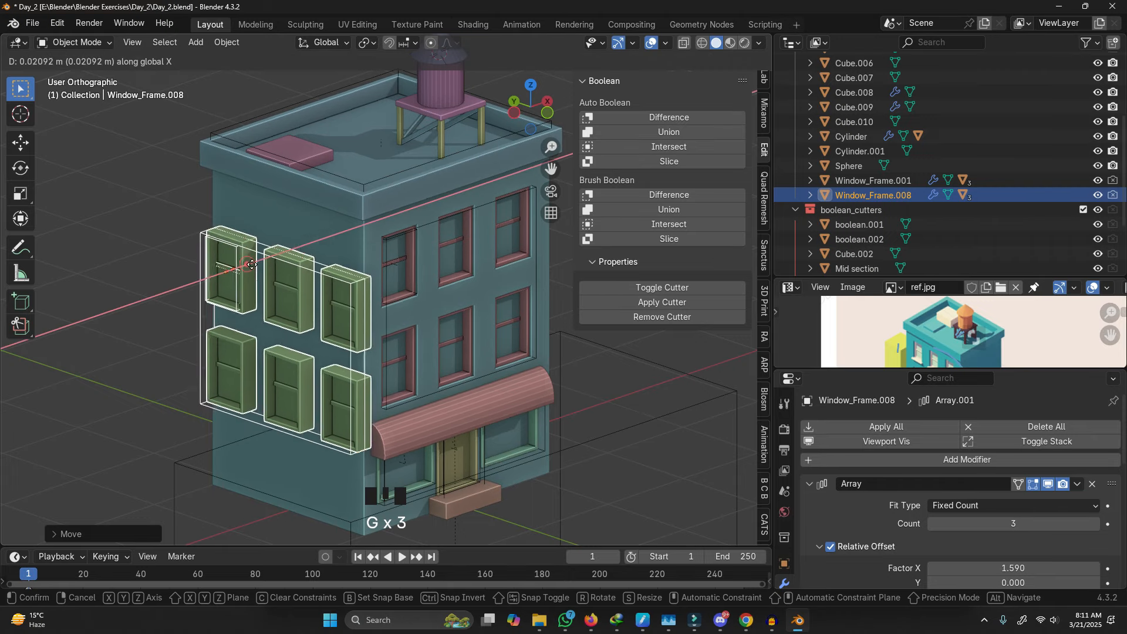
left_click(272, 254)
Step: Shift the duplicated windows along Y to position the first column near the rear edge of the side wall
middle_click_drag(272, 254, 336, 260)
scroll(336, 261, "up", 2)
key("g")
key("y")
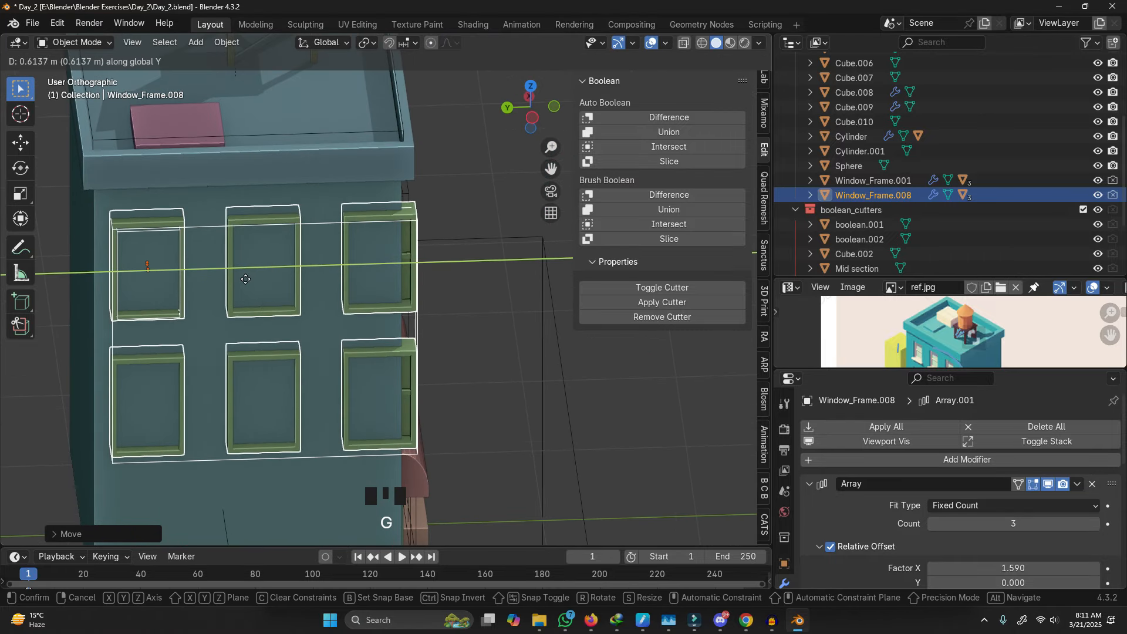
left_click(263, 284)
Step: Cut the side wall's window openings from the building with a Brush Boolean Difference using the Window_Frame.008 cutter
left_click(233, 225)
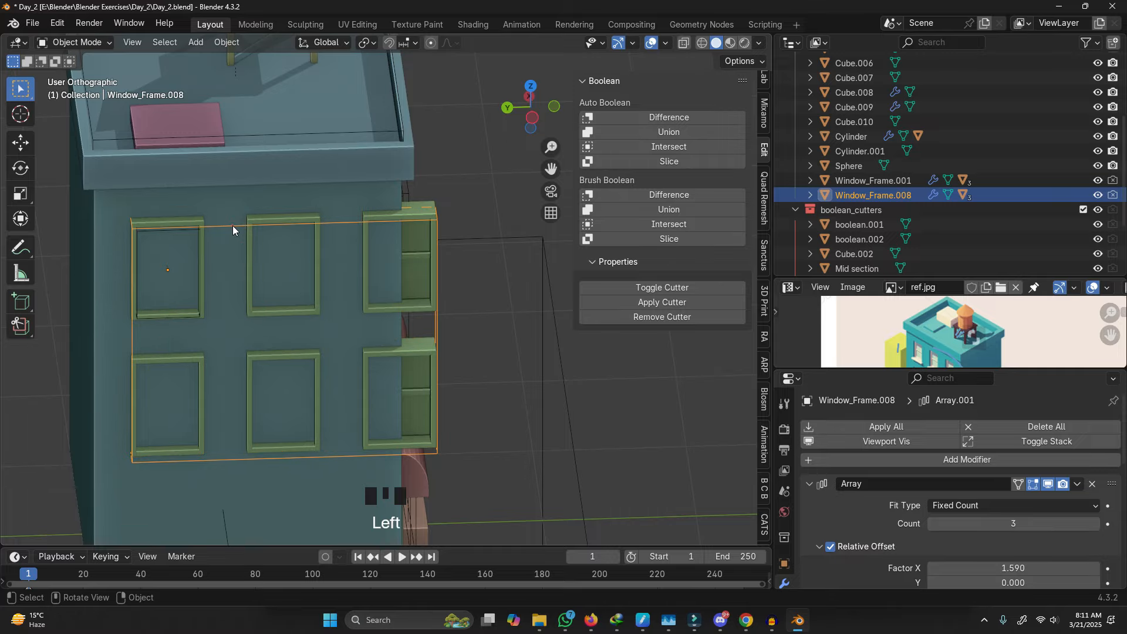
left_click(105, 231, "shift")
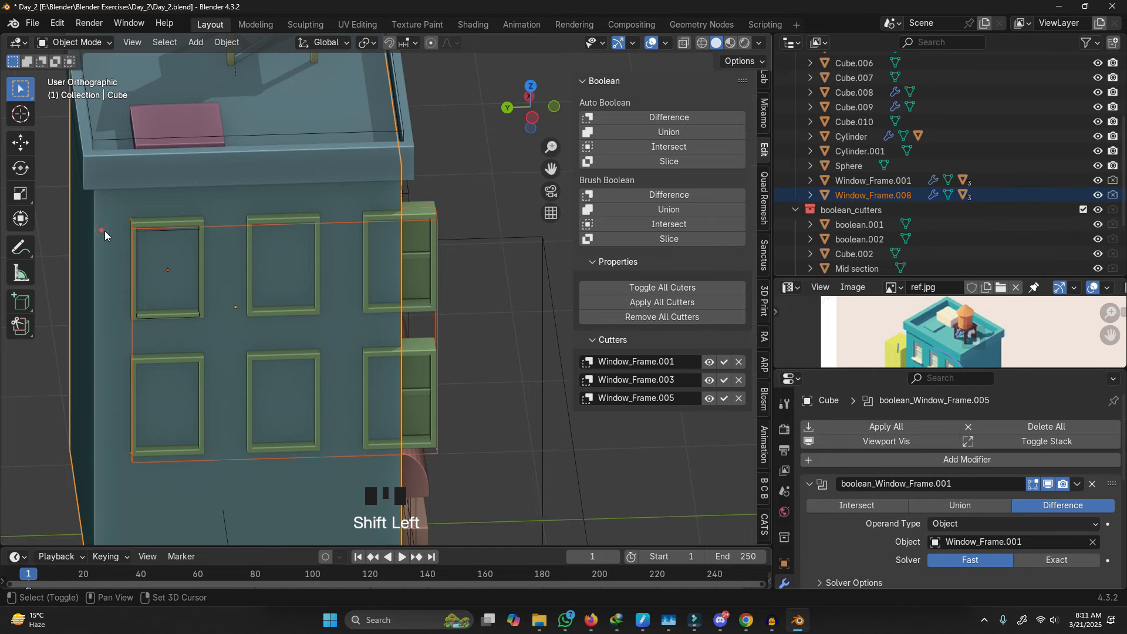
left_click(670, 194)
middle_click_drag(107, 294, 232, 277, "shift")
scroll(344, 202, "up", 2)
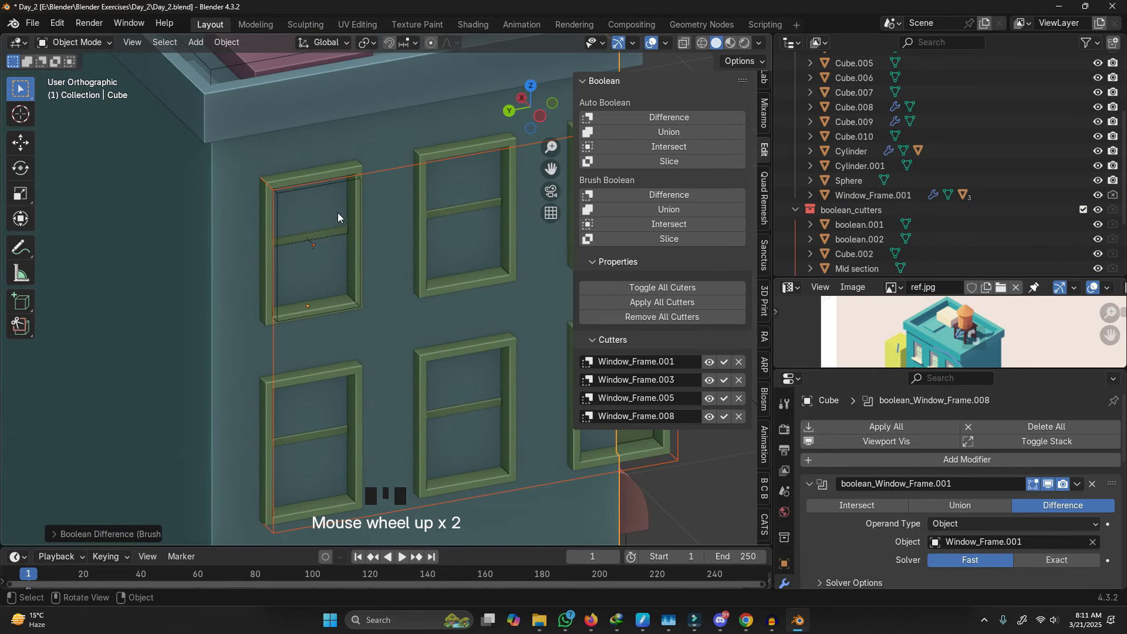
scroll(335, 218, "down", 4)
scroll(484, 225, "up", 3)
Step: Set the horizontal Array count of the side wall's window frames to 2
left_click(489, 215)
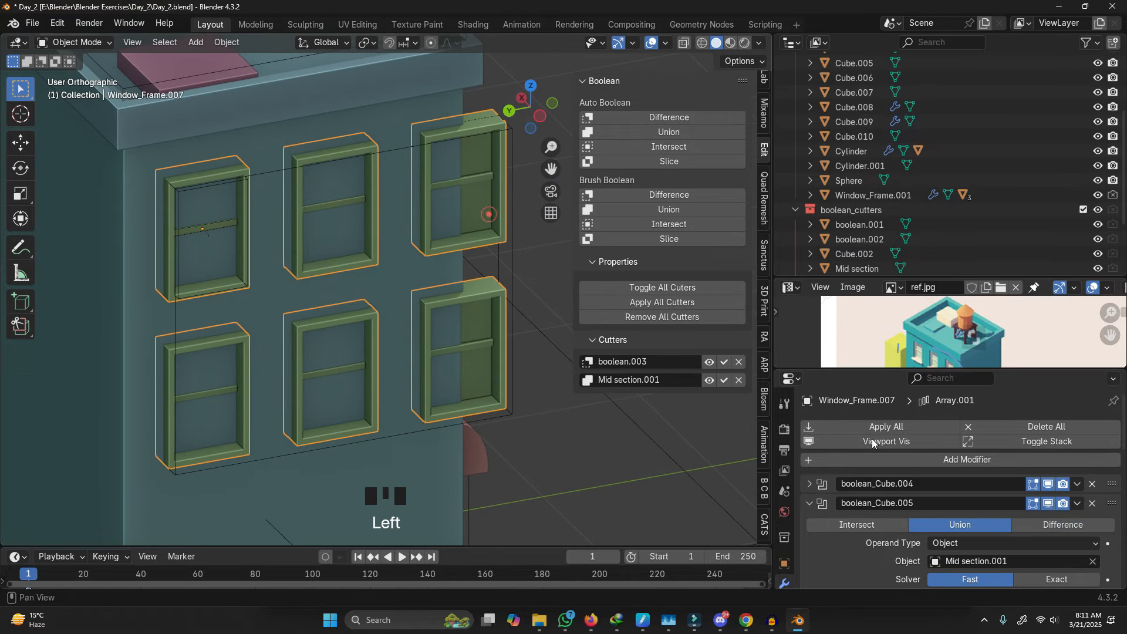
scroll(881, 475, "down", 6)
left_click(933, 487)
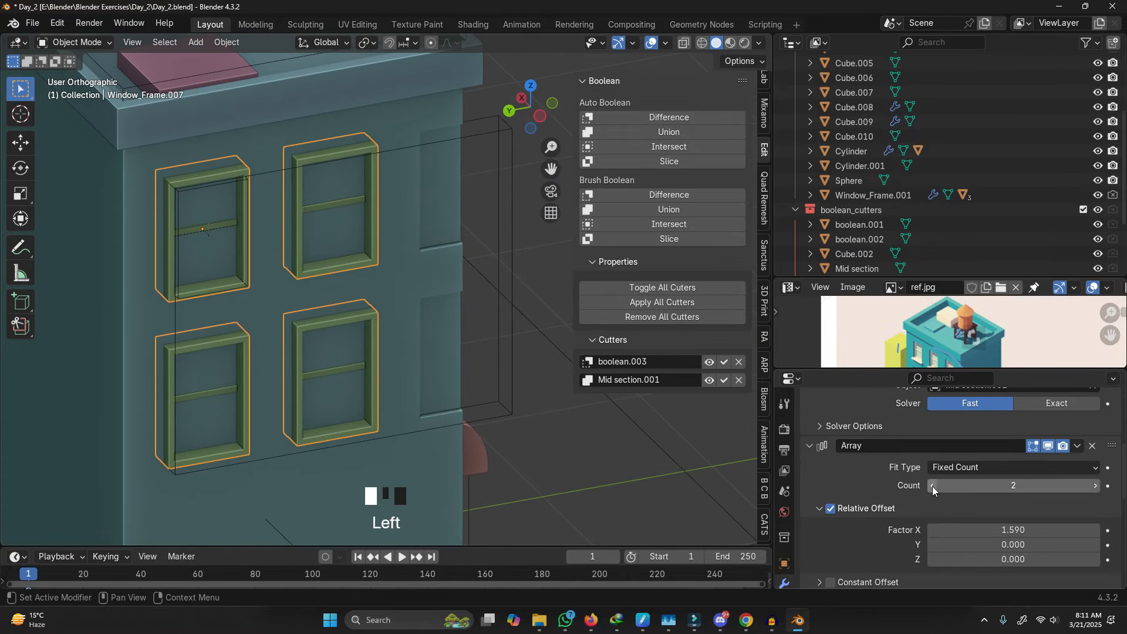
Step: Set the horizontal Array count of the side wall's window cutter to 2, keeping its vertical Array count at 2
left_click(510, 309)
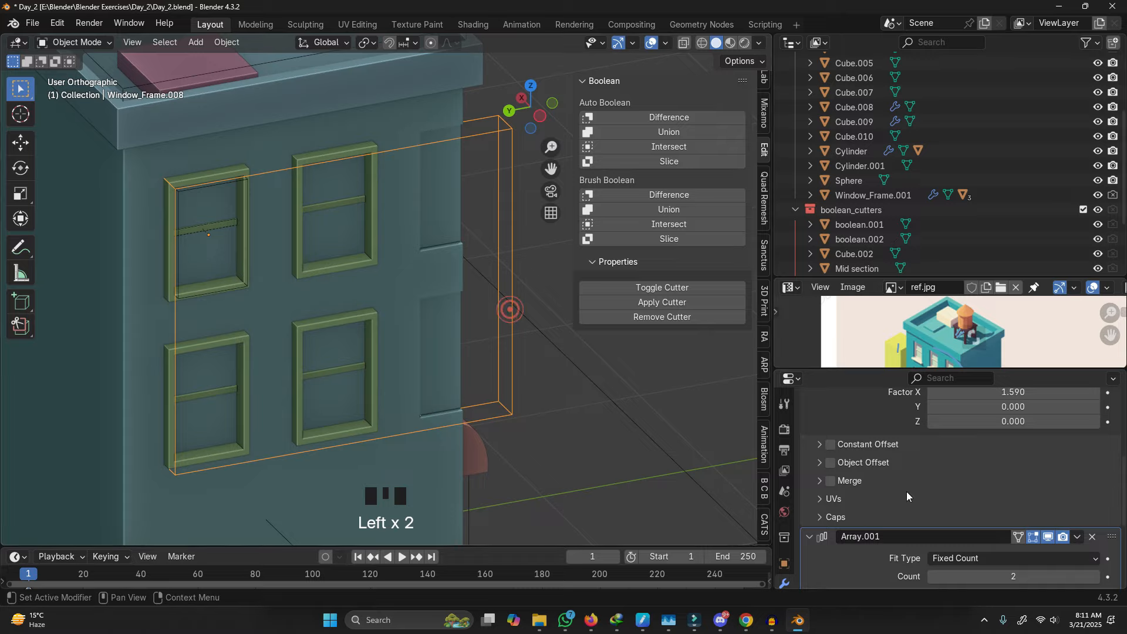
scroll(919, 529, "down", 4)
left_click(933, 459)
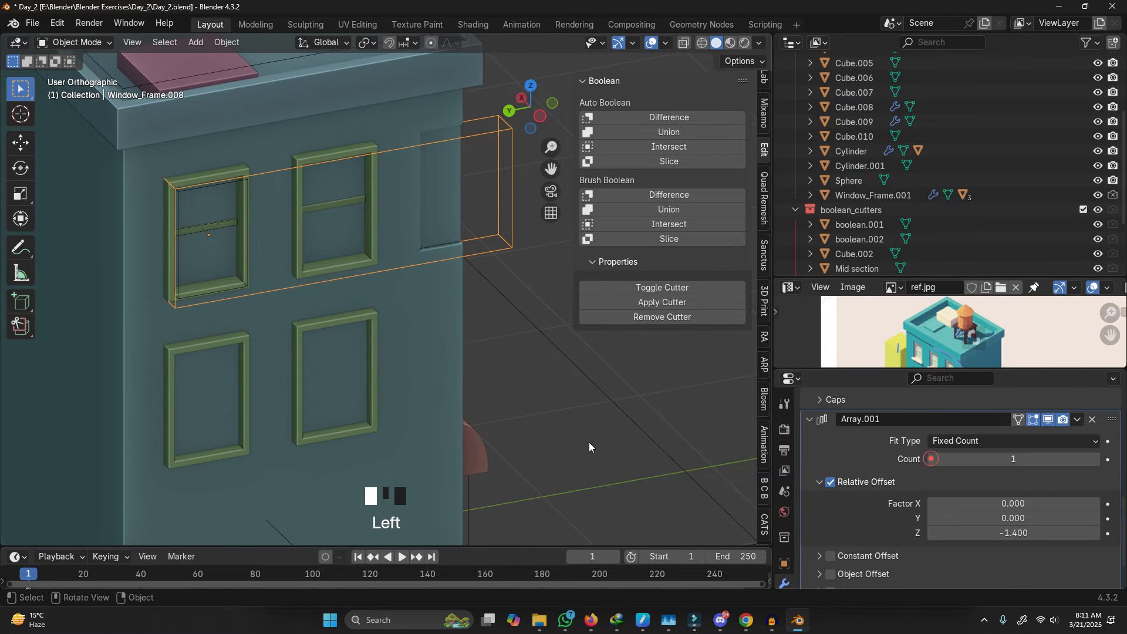
key("ctrl+z")
scroll(915, 471, "up", 8)
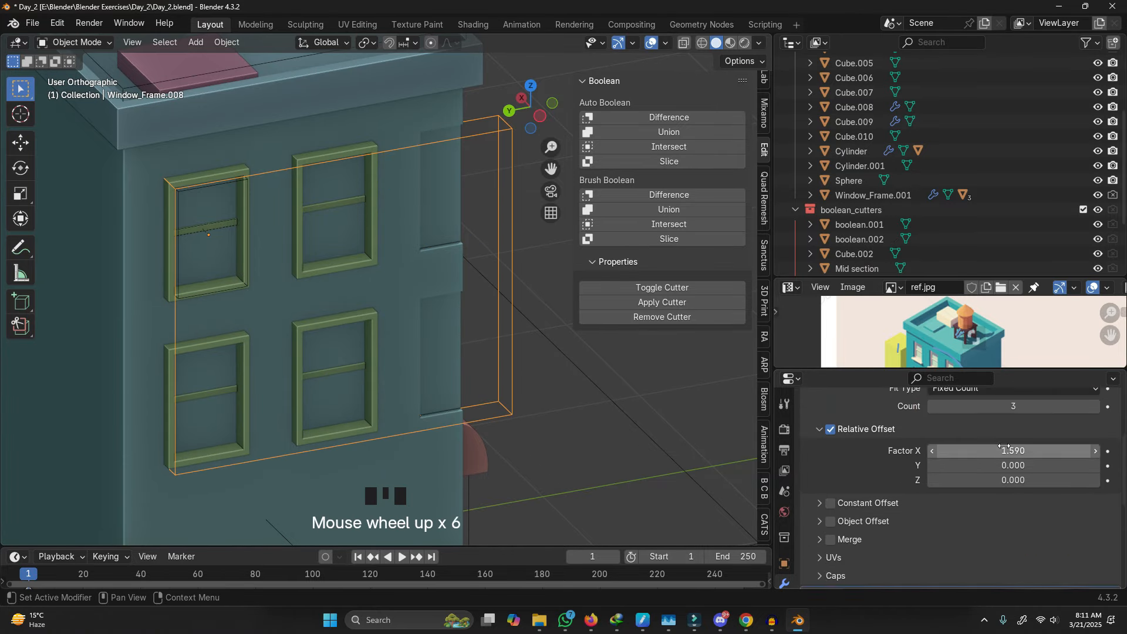
left_click(932, 467)
Step: Set the window cutter's horizontal Array relative offset to X 2.190 and copy the value
scroll(505, 359, "down", 2)
middle_click_drag(505, 358, 314, 297)
scroll(315, 297, "up", 1)
scroll(814, 468, "down", 2)
mouse_move(998, 480)
left_mouse_down("shift")
mouse_move(1104, 480)
mouse_move(990, 479)
left_mouse_up("shift")
key("ctrl+c")
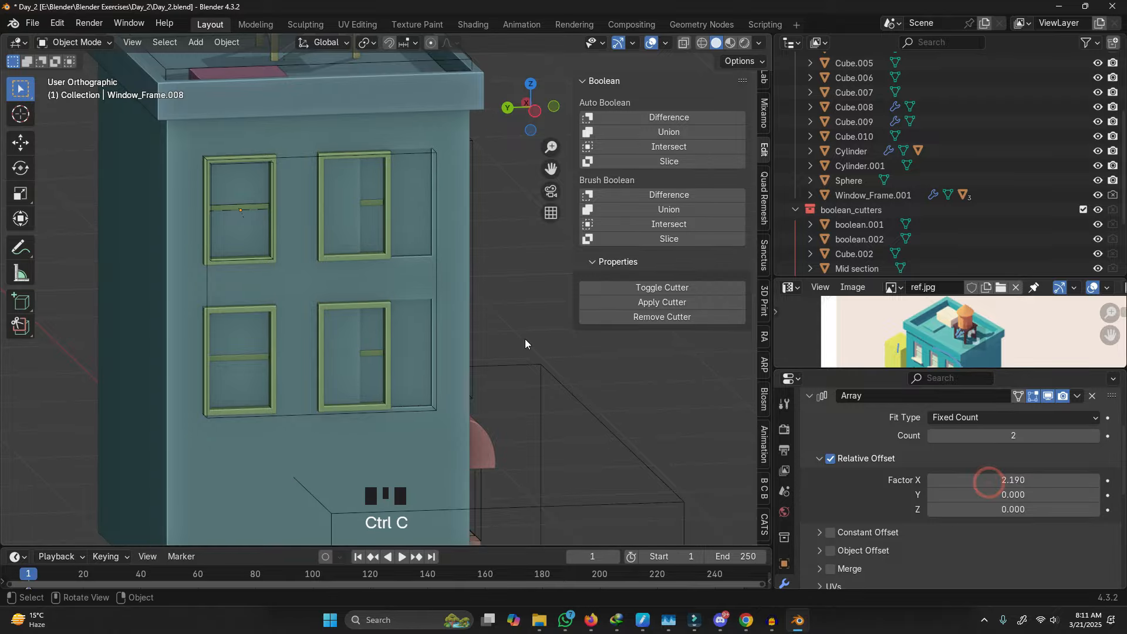
Step: Apply the copied X offset factor of 2.190 to the window frames' horizontal Array
left_click(378, 262)
scroll(998, 470, "down", 5)
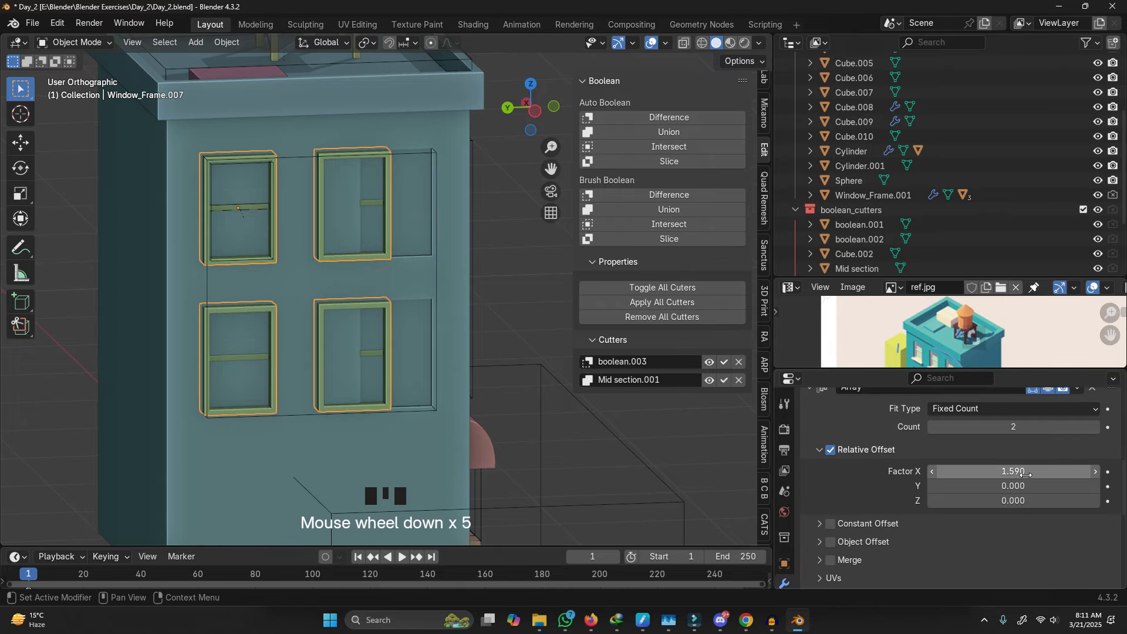
key("ctrl+v")
left_click(521, 308)
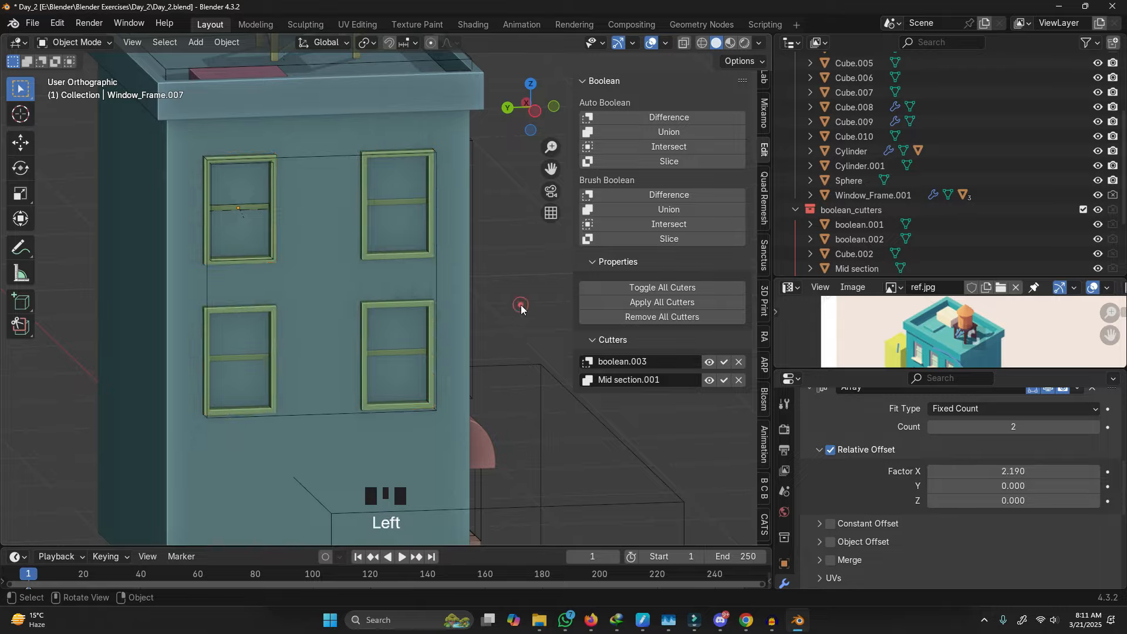
Step: Set the window cutter's vertical Array relative offset to Z -2.020 and copy the value
scroll(512, 320, "down", 3)
middle_click_drag(461, 355, 429, 289, "shift")
scroll(379, 298, "up", 3)
left_click(365, 316)
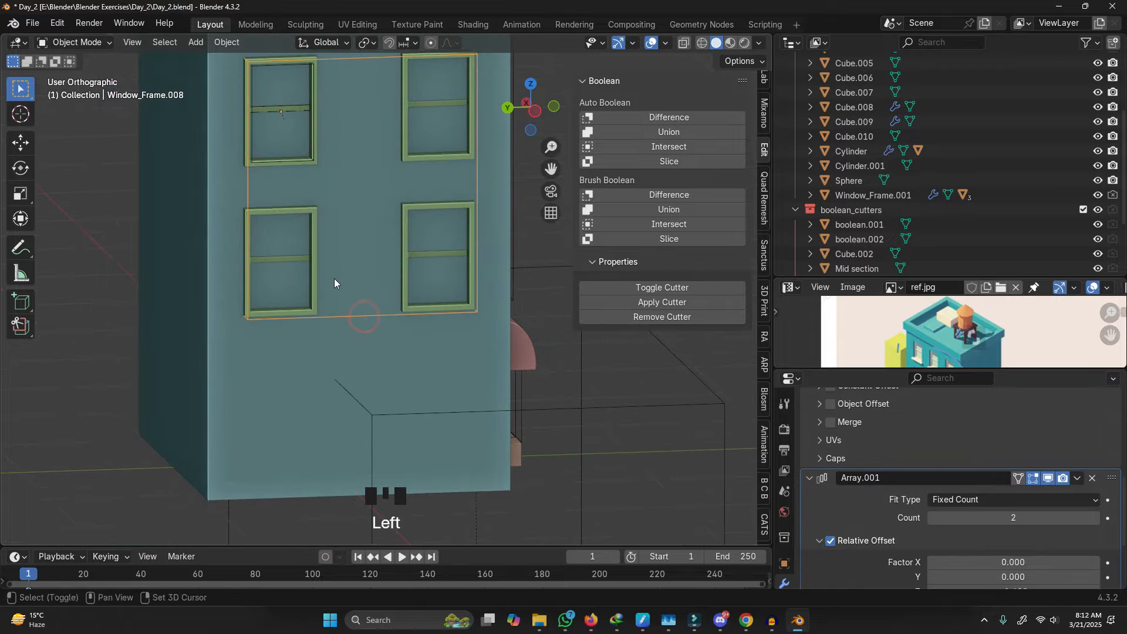
middle_click_drag(334, 283, 412, 267, "shift")
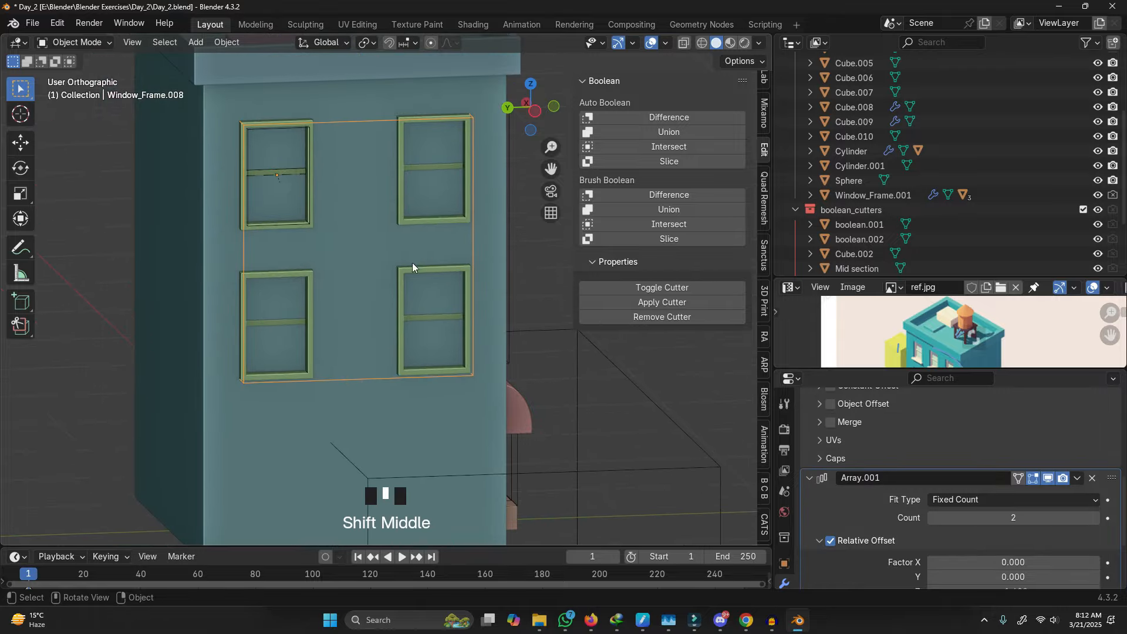
left_click(408, 225)
left_click(324, 122)
scroll(940, 455, "down", 5)
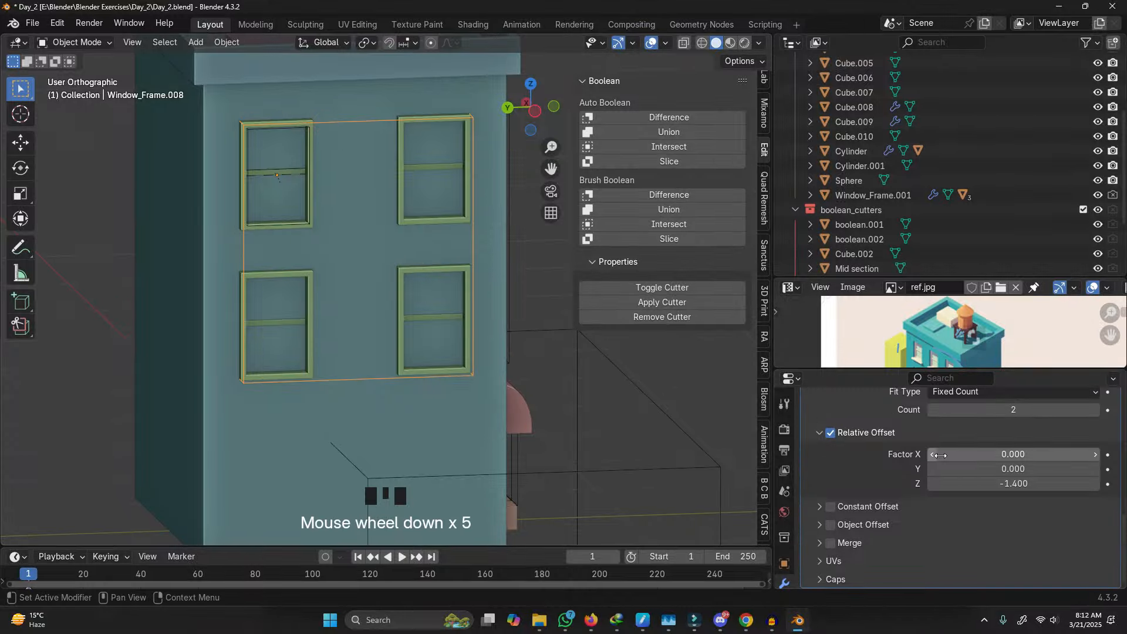
left_click_drag(998, 480, 904, 481, "shift")
key("ctrl+c")
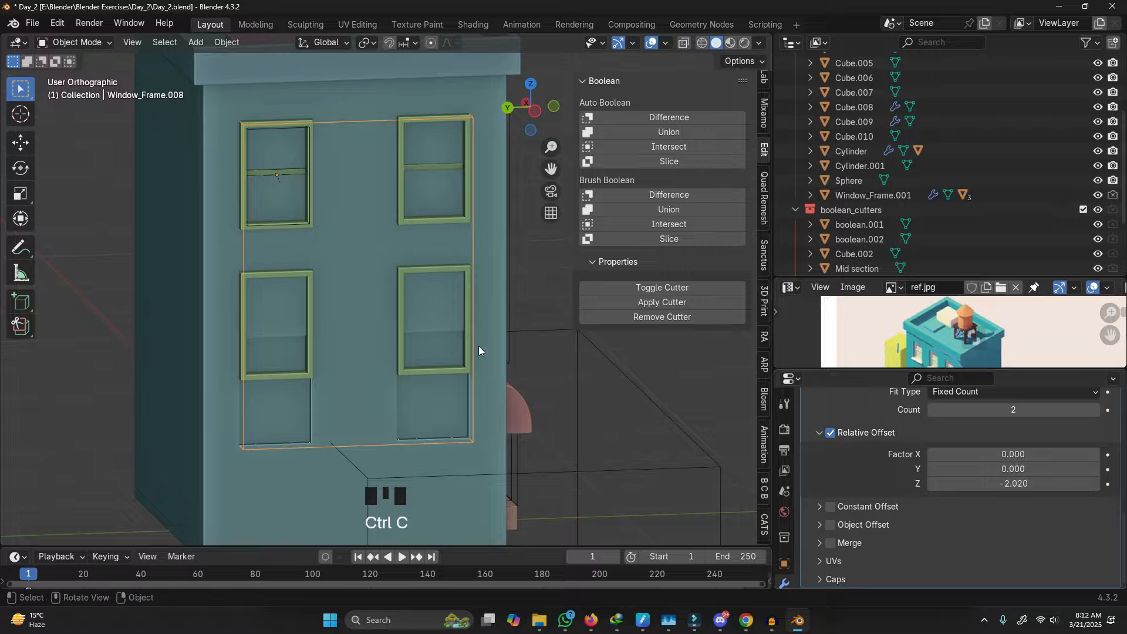
Step: Apply the copied Z offset factor of -2.020 to the window frames' vertical Array
left_click(414, 282)
scroll(947, 498, "down", 6)
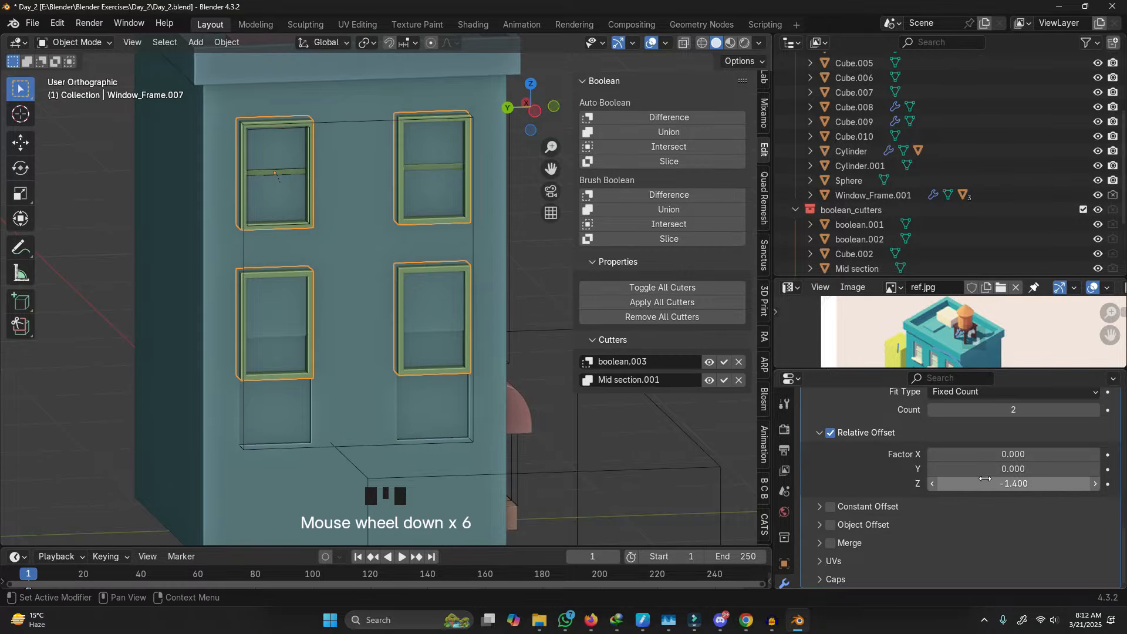
key("ctrl+v")
scroll(541, 439, "down", 3)
middle_click_drag(540, 439, 352, 399, "shift")
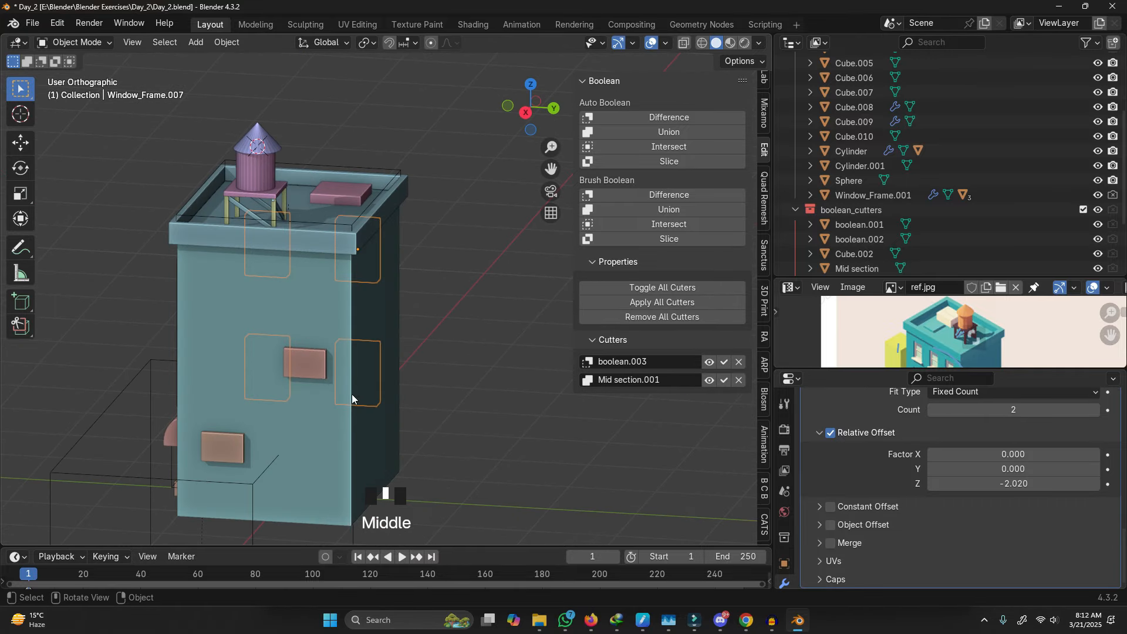
Step: Duplicate the two wall-mounted boxes on the side wall and rotate the copies 90° about the Z axis
left_click(311, 364)
left_click(238, 446, "shift")
key("shift+d")
scroll(396, 397, "down", 2)
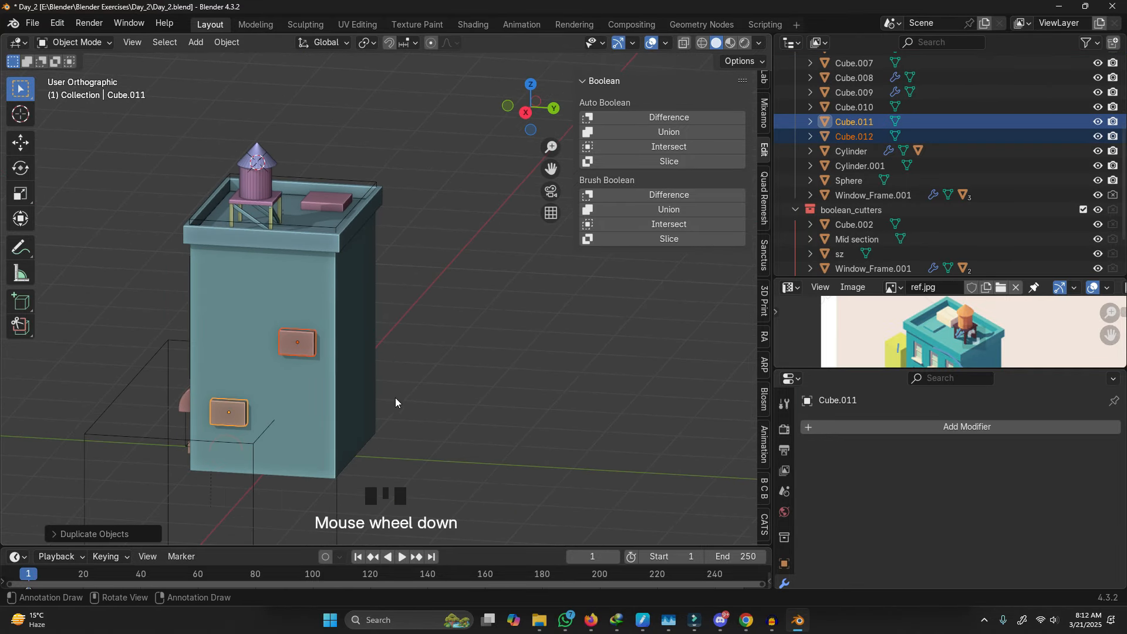
type("r90")
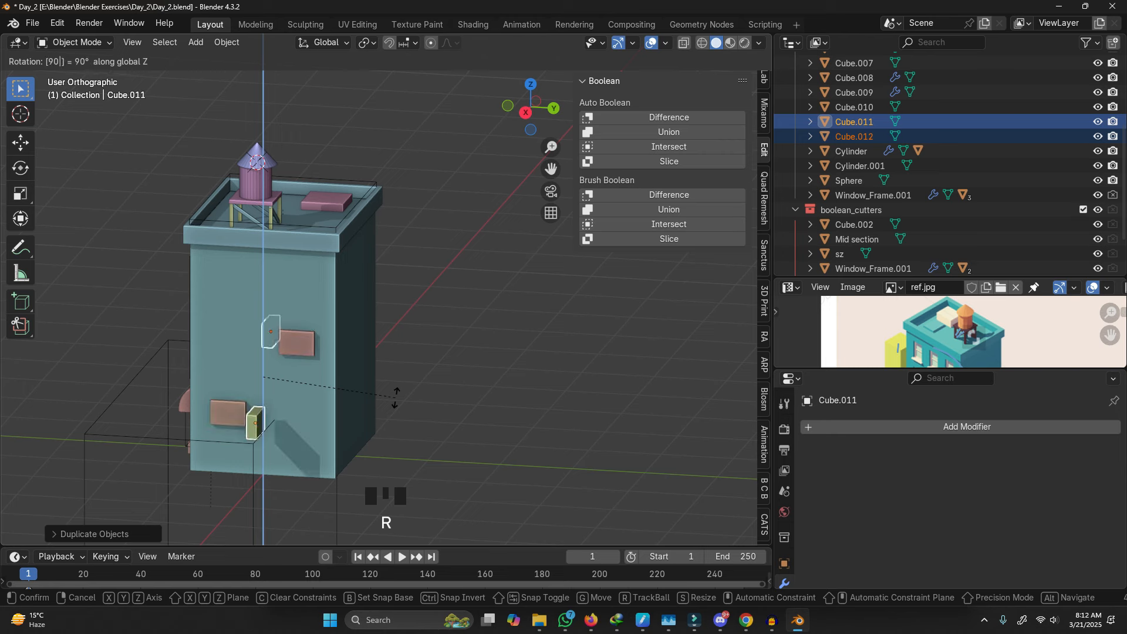
key("Return")
Step: Move the duplicated boxes along Y and X so they sit on the building's back wall
middle_click_drag(255, 383, 225, 409)
key("g")
key("y")
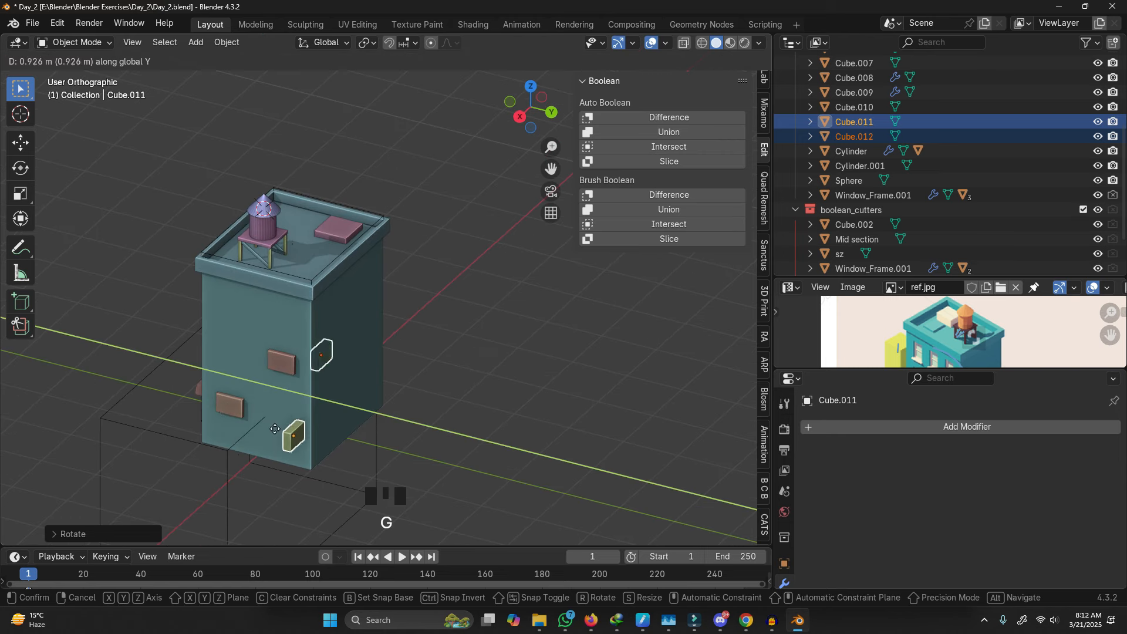
left_click(281, 420)
key("g")
key("x")
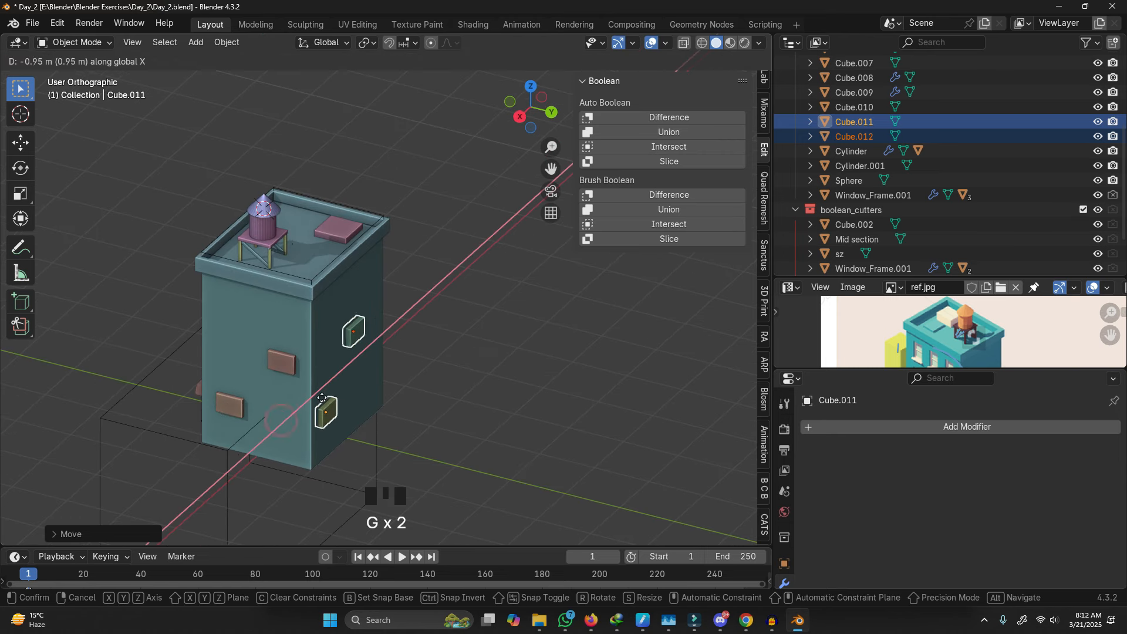
left_click(329, 391)
middle_click_drag(423, 415, 355, 395)
scroll(353, 393, "up", 2)
key("g")
key("x")
left_click(359, 385)
Step: Raise the upper box on the back wall along Z
left_click(383, 292)
key("g")
key("x")
right_click(453, 317)
key("g")
key("z")
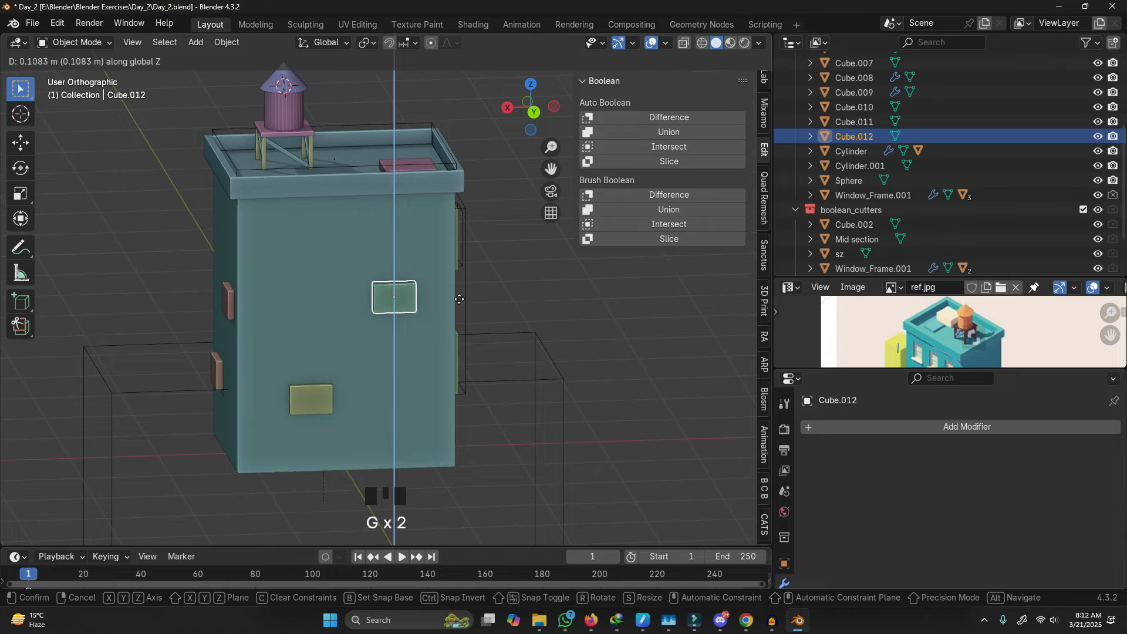
left_click(469, 266)
Step: Shift the lower box on the back wall along X toward the wall's outer edge
left_click(312, 399)
key("g")
key("x")
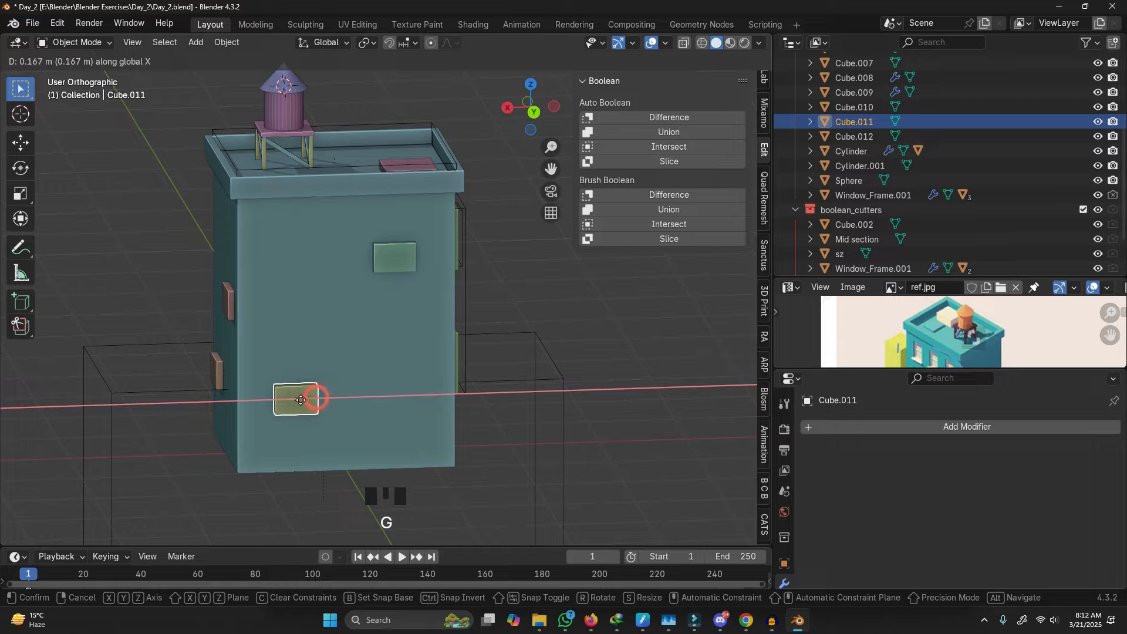
left_click(500, 337)
left_click(516, 387)
scroll(515, 387, "down", 1)
middle_click_drag(515, 388, 400, 389)
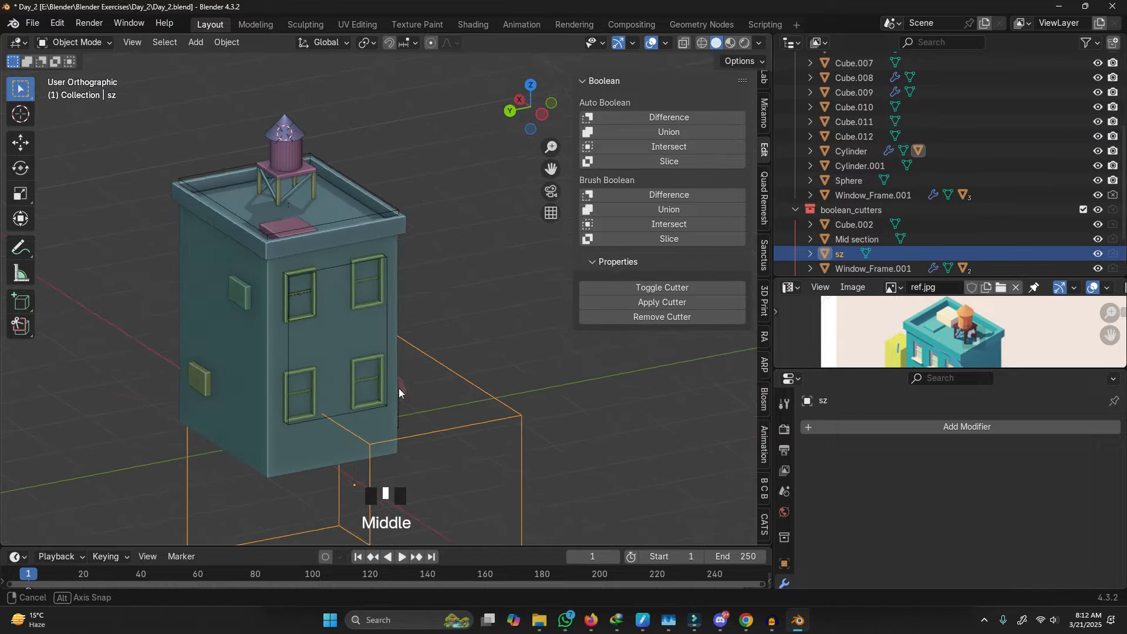
scroll(315, 262, "up", 2)
left_click(307, 249)
left_click(305, 252)
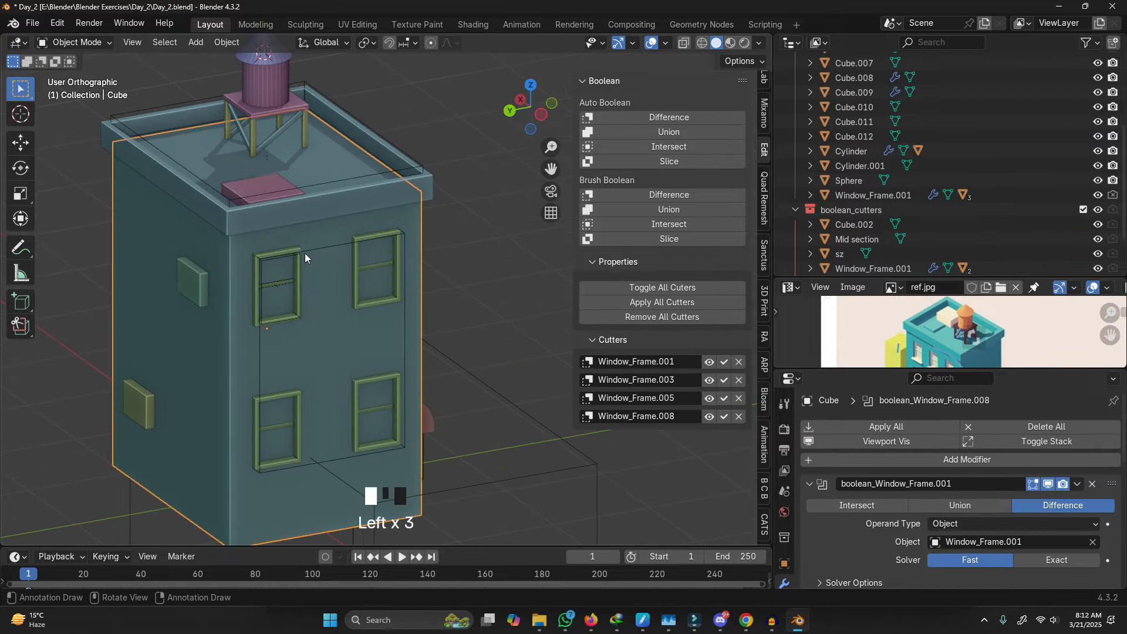
scroll(297, 258, "up", 3)
left_click(301, 256, "shift")
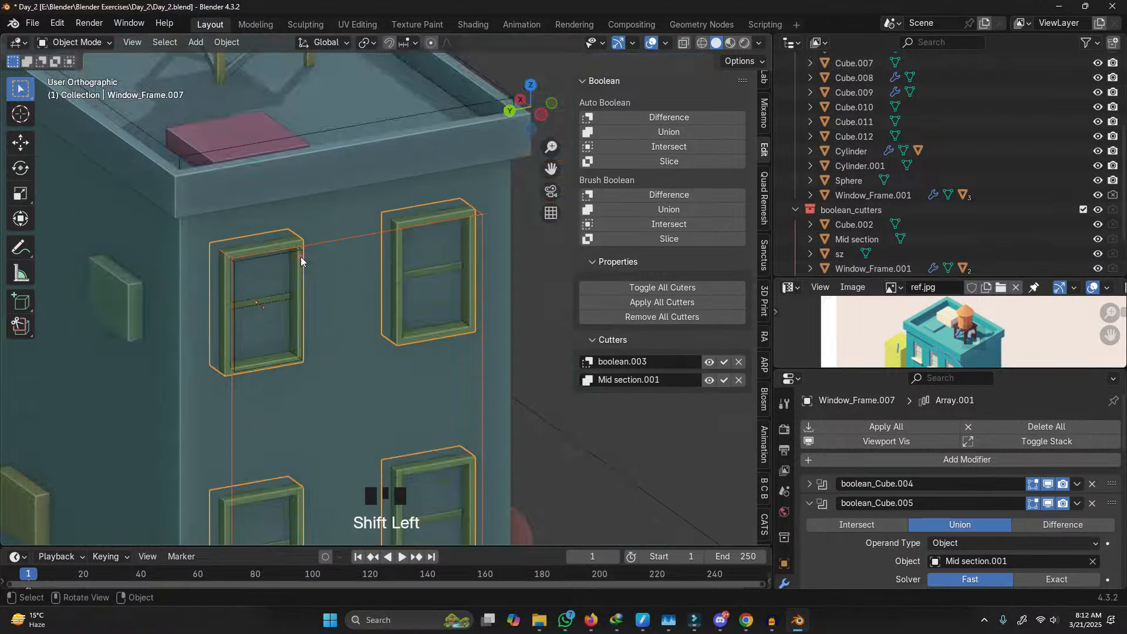
scroll(300, 249, "up", 4)
left_click(300, 243, "shift")
left_click(273, 334, "shift")
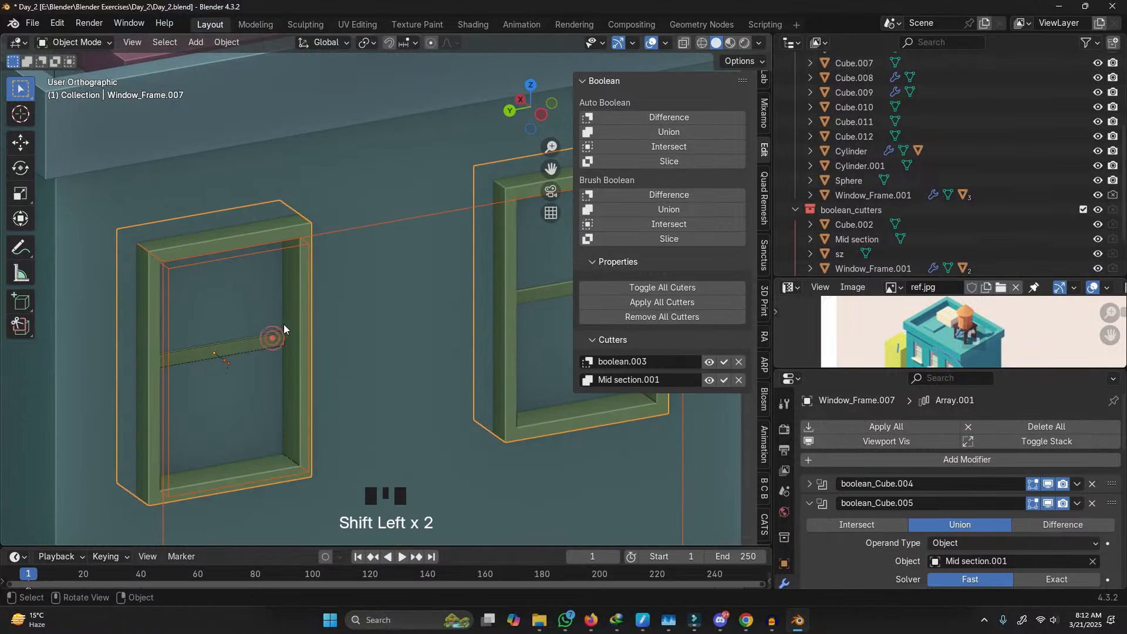
key("z")
key("z")
left_click(307, 316)
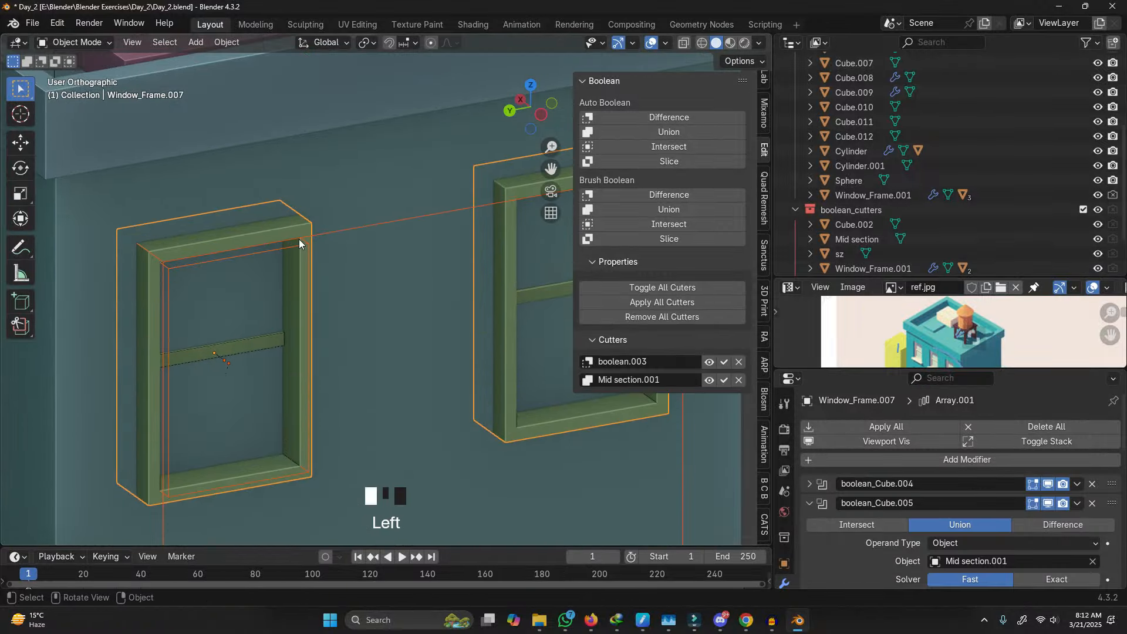
Step: Duplicate the side wall's window frame together with its cutter and middle bar, leaving the copies in place
left_click(299, 245)
left_click(302, 227)
left_click(297, 238, "shift")
left_click(297, 237, "shift")
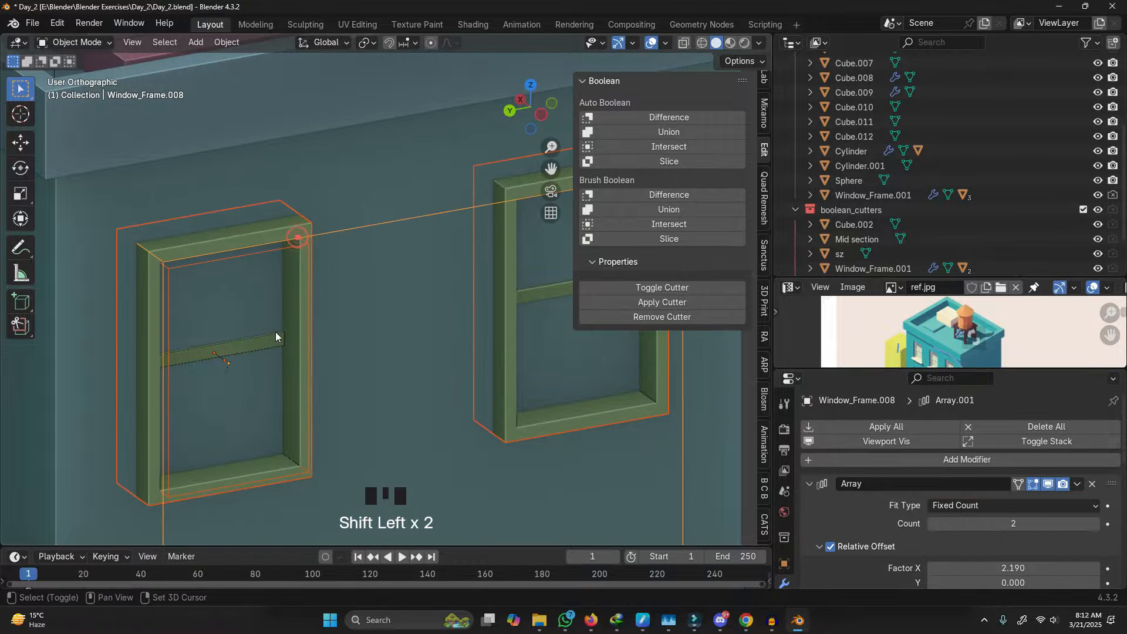
key("z")
left_click(260, 337, "shift")
left_click(259, 330, "shift")
key("z")
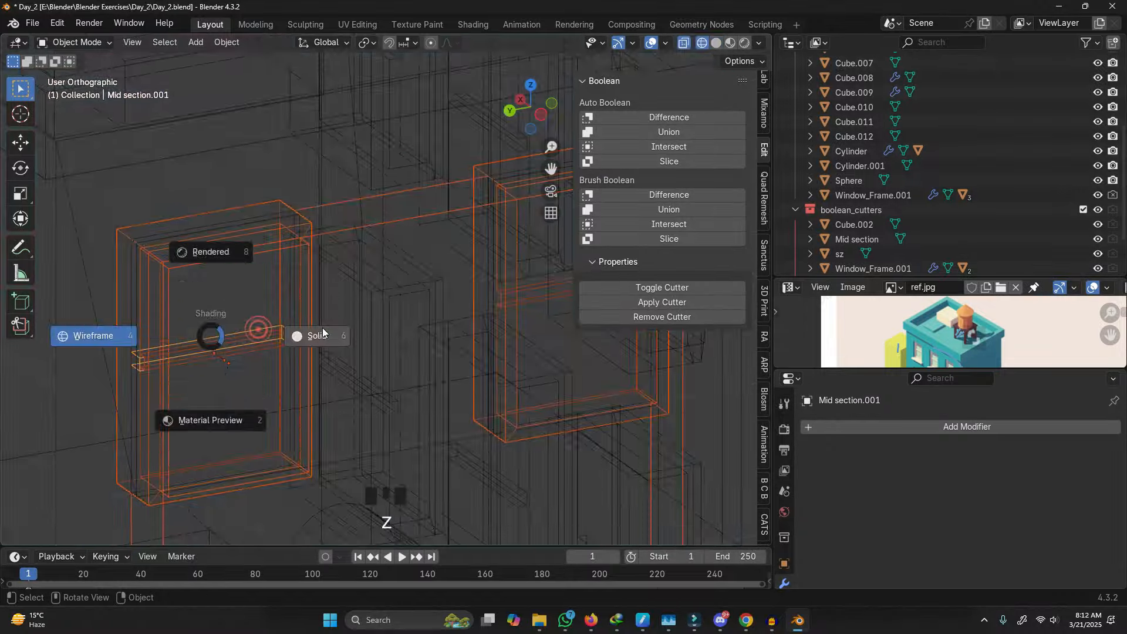
left_click(324, 331)
scroll(334, 321, "down", 5)
key("shift+d")
right_click(330, 322)
Step: Move the duplicated window set along Y beyond the back wall and rotate it a quarter turn about Z
middle_click_drag(271, 331, 318, 344)
mouse_move(318, 344)
middle_mouse_down("shift")
mouse_move(339, 377)
mouse_move(384, 331)
middle_mouse_up("shift")
key("g")
key("x")
right_click(278, 391)
key("g")
key("y")
left_click(105, 451)
key("r")
key("z")
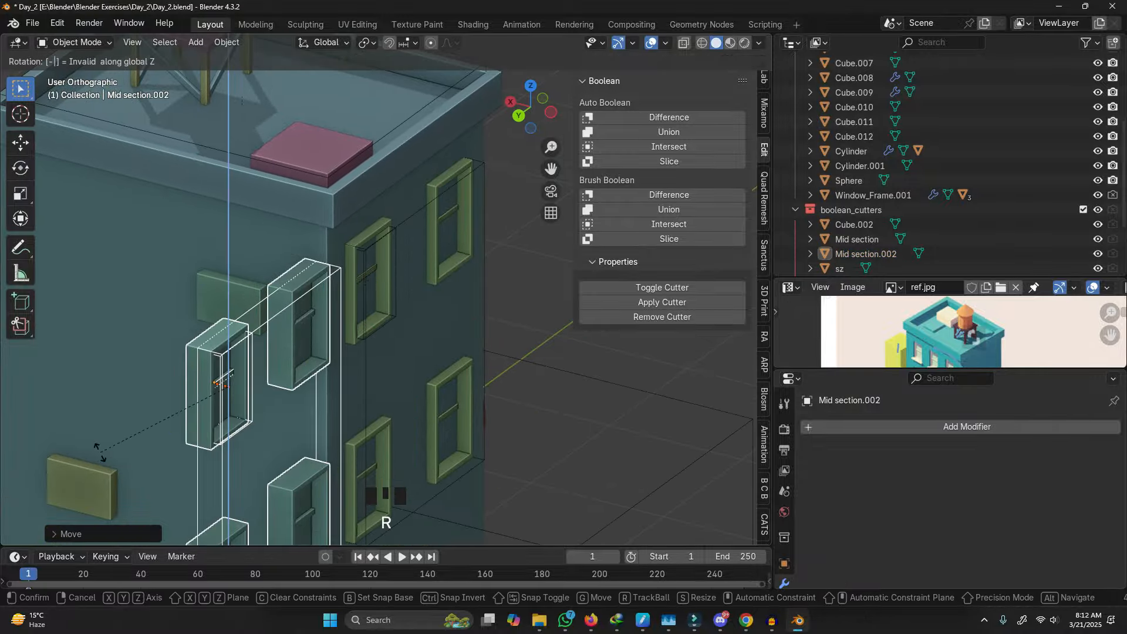
right_click(100, 452)
Step: Position the rotated window set along X and Y in front of the back wall
key("g")
key("x")
left_click(305, 357)
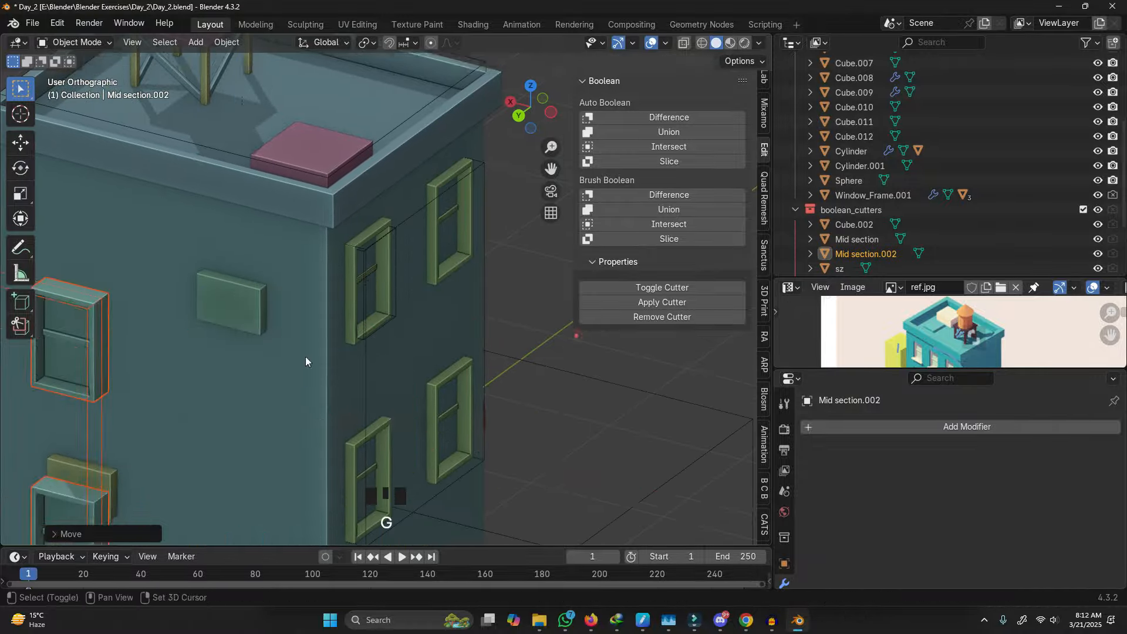
middle_click_drag(306, 357, 578, 320, "shift")
key("g")
key("y")
left_click(351, 264)
key("g")
key("x")
left_click(383, 327)
Step: Push the window set along Y so the frames sit embedded in the back wall
middle_click_drag(382, 327, 329, 189)
scroll(304, 268, "down", 3)
scroll(330, 189, "up", 6)
key("g")
key("y")
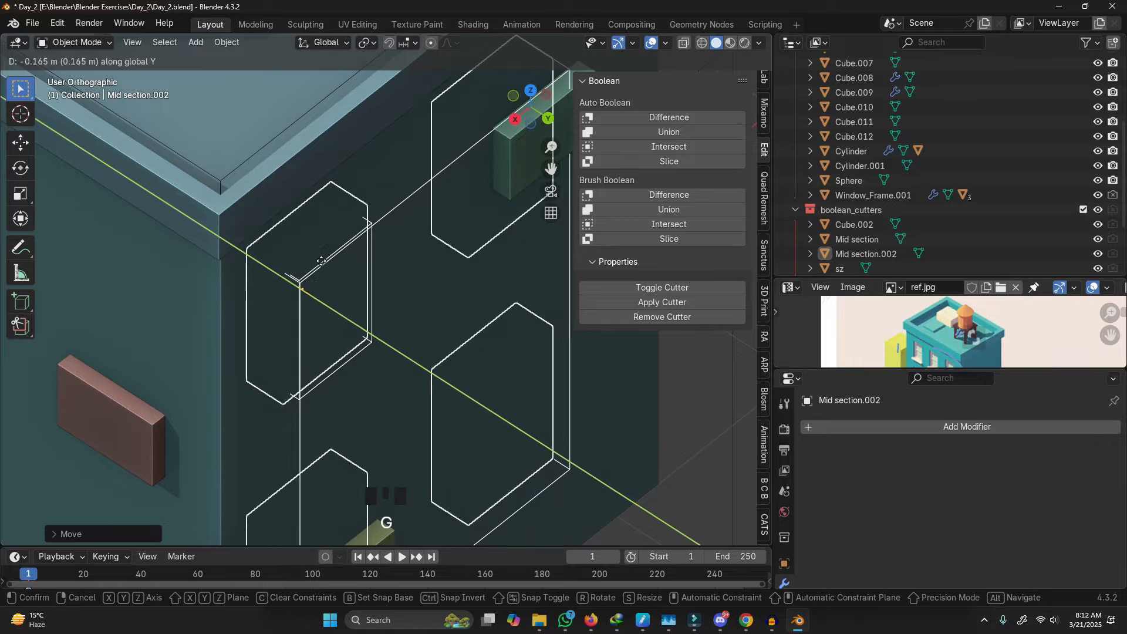
left_click(397, 222)
Step: Cut the window openings into the building body with a Brush Boolean Difference using the duplicated cutter
left_click(415, 178, "shift")
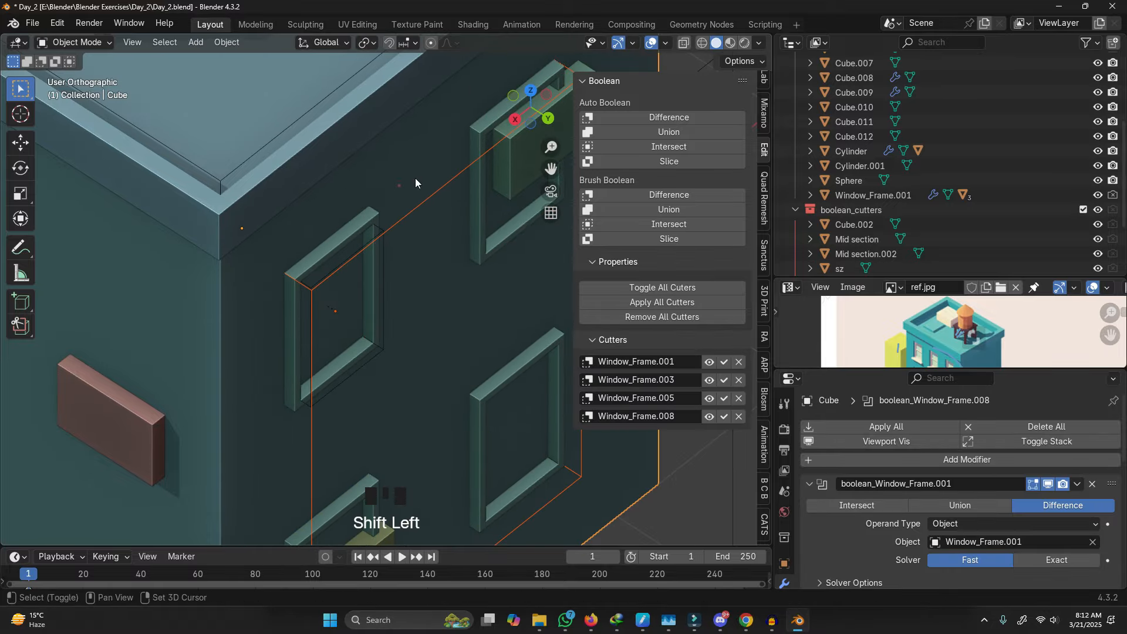
left_click(703, 194)
middle_click_drag(382, 303, 352, 259)
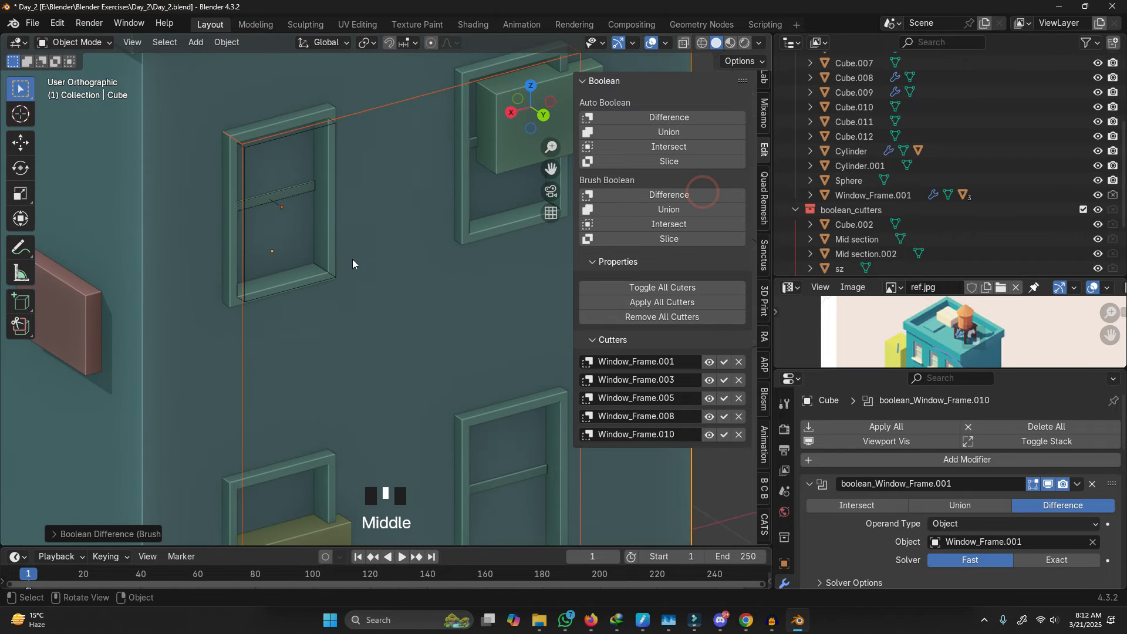
Step: Delete the horizontal Array from the back wall's window frame and the vertical Array from its cutter
scroll(327, 281, "down", 3)
scroll(326, 279, "up", 3)
left_click(326, 278)
scroll(327, 277, "down", 4)
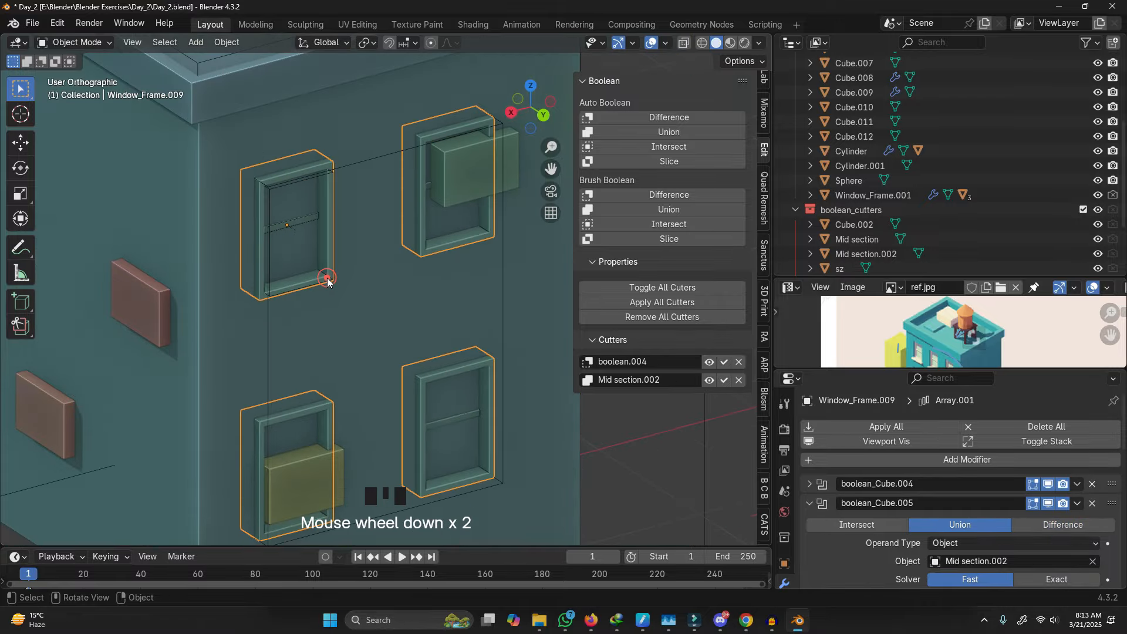
scroll(1087, 475, "down", 5)
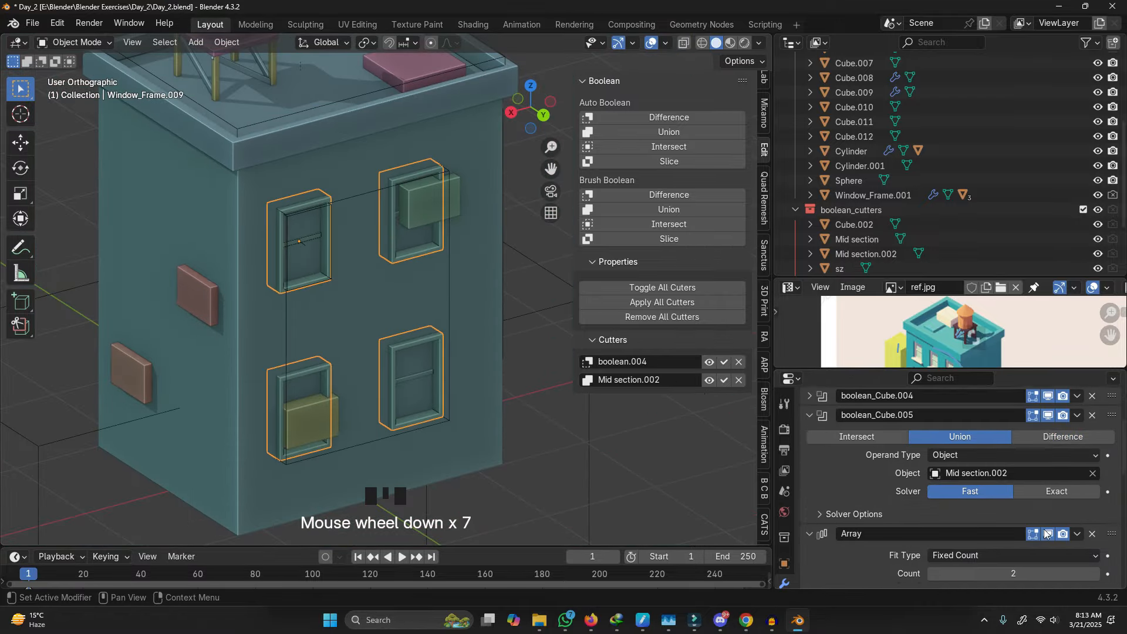
left_click(1092, 475)
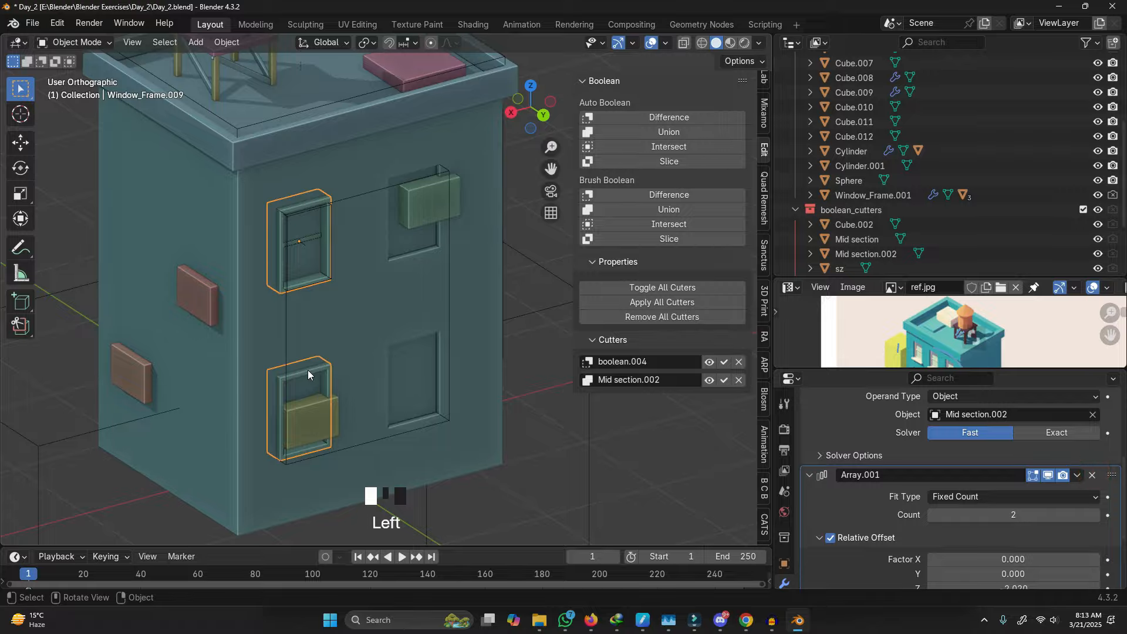
left_click(428, 425)
scroll(1059, 489, "down", 5)
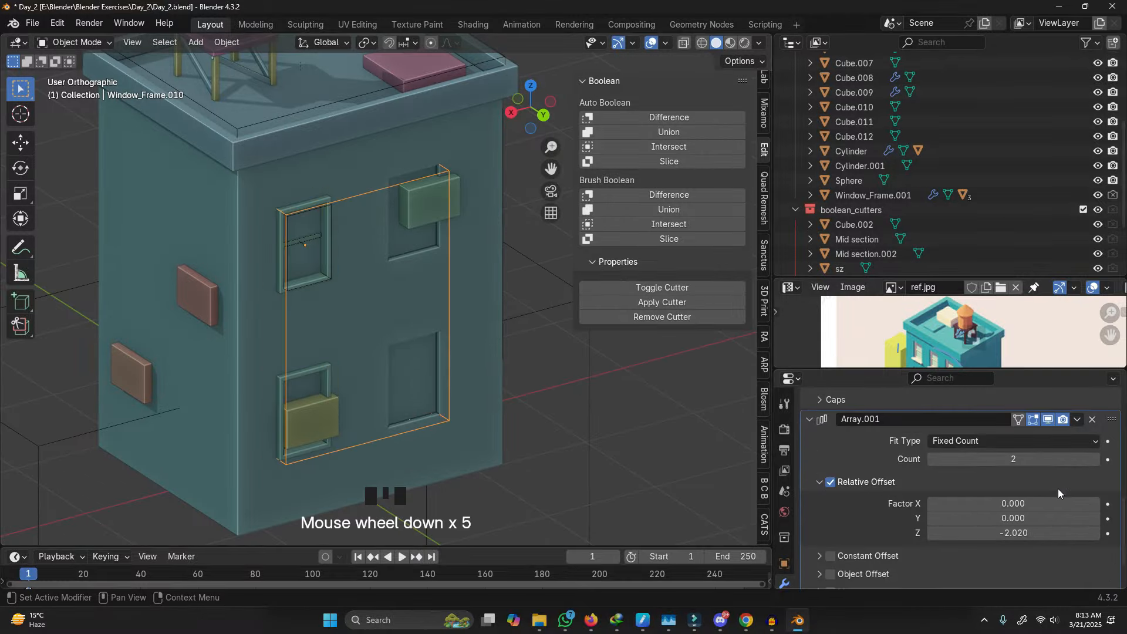
left_click(1093, 419)
Step: Delete the remaining Array modifiers from the back wall's frame and cutter, leaving a single window
left_click(281, 375)
scroll(999, 454, "down", 2)
left_click(1091, 449)
left_click(408, 269)
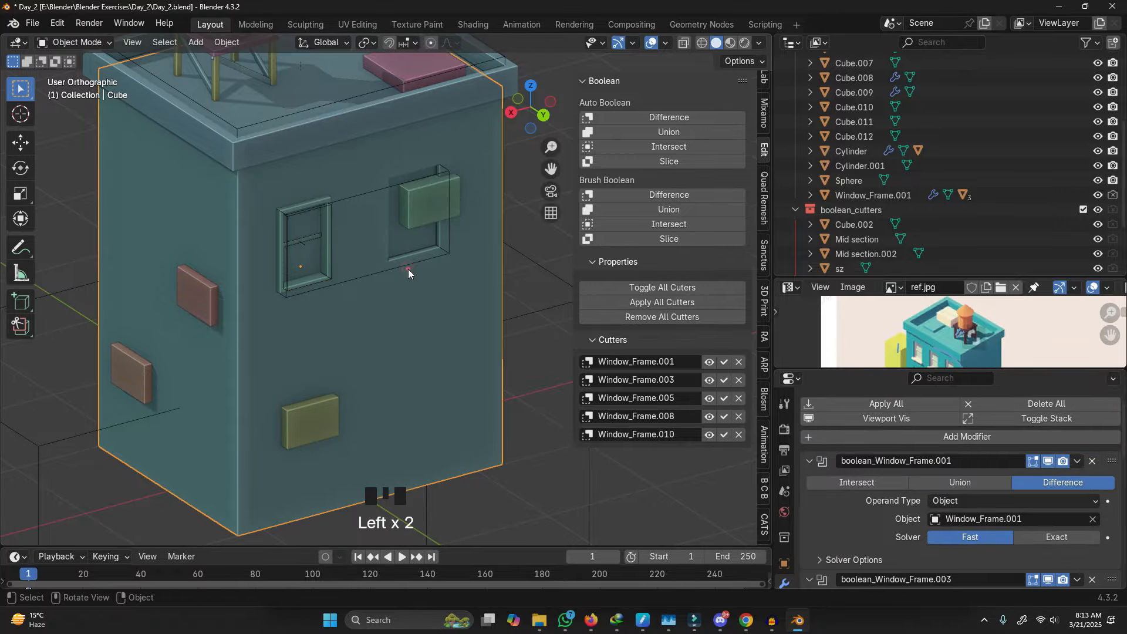
left_click(408, 267)
scroll(1094, 446, "down", 2)
scroll(1094, 446, "up", 2)
left_click(1092, 429)
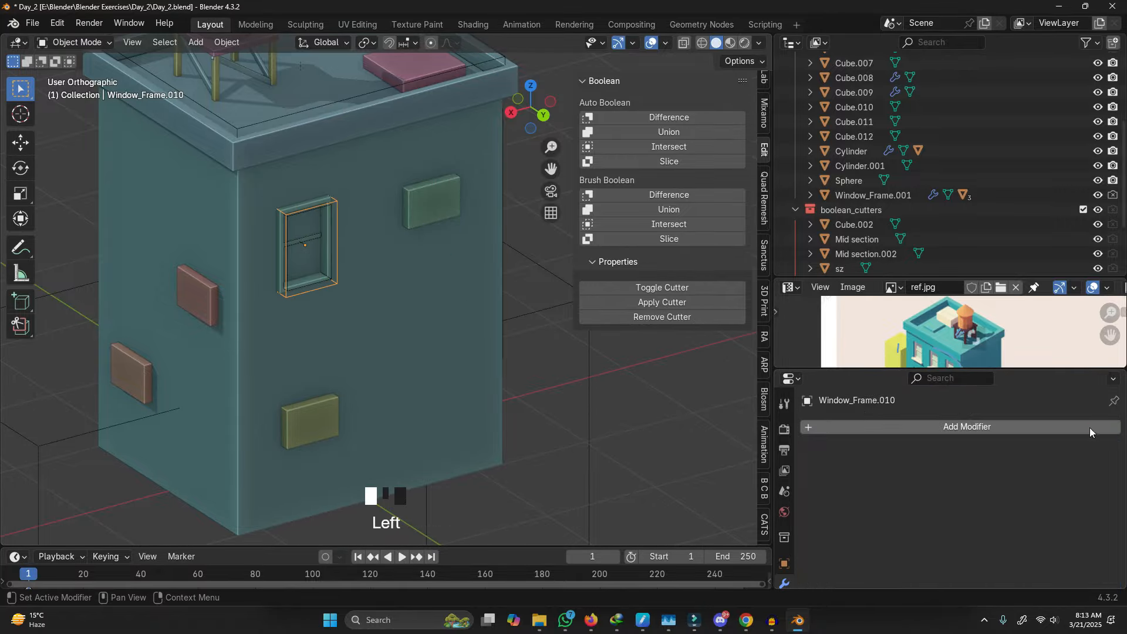
Step: Raise the back wall's window set along Z, working in the back orthographic view
middle_click_drag(379, 310, 327, 271)
scroll(326, 262, "down", 1)
scroll(302, 231, "up", 4)
middle_click_drag(302, 232, 352, 297)
left_click(351, 303)
scroll(294, 296, "up", 2)
left_click(295, 298)
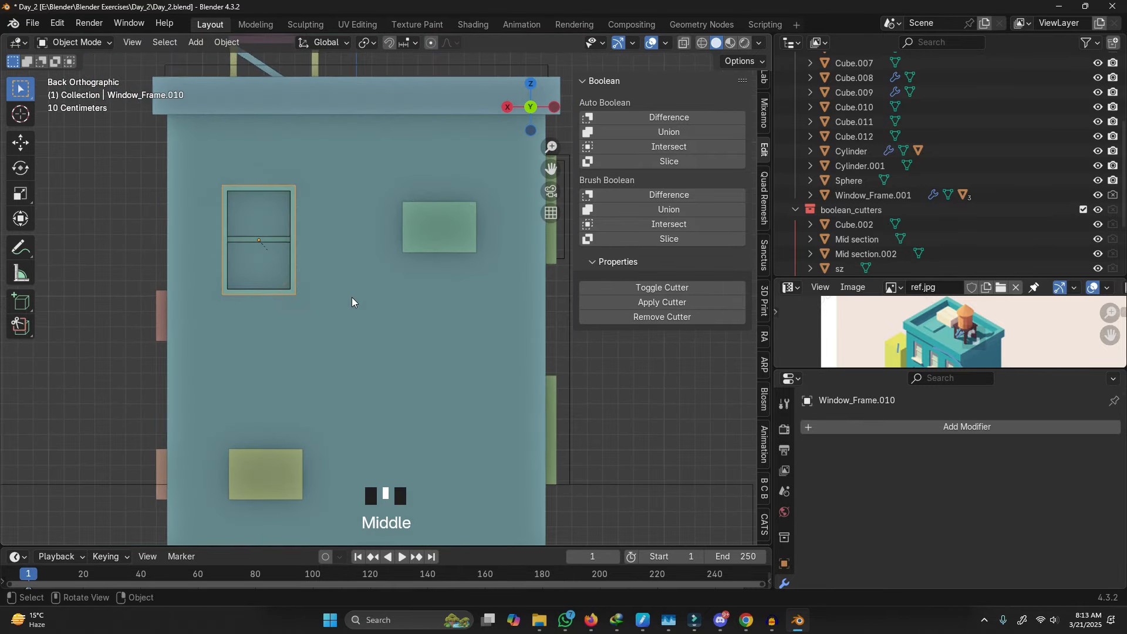
key("g")
key("z")
right_click(347, 285)
key("g")
key("z")
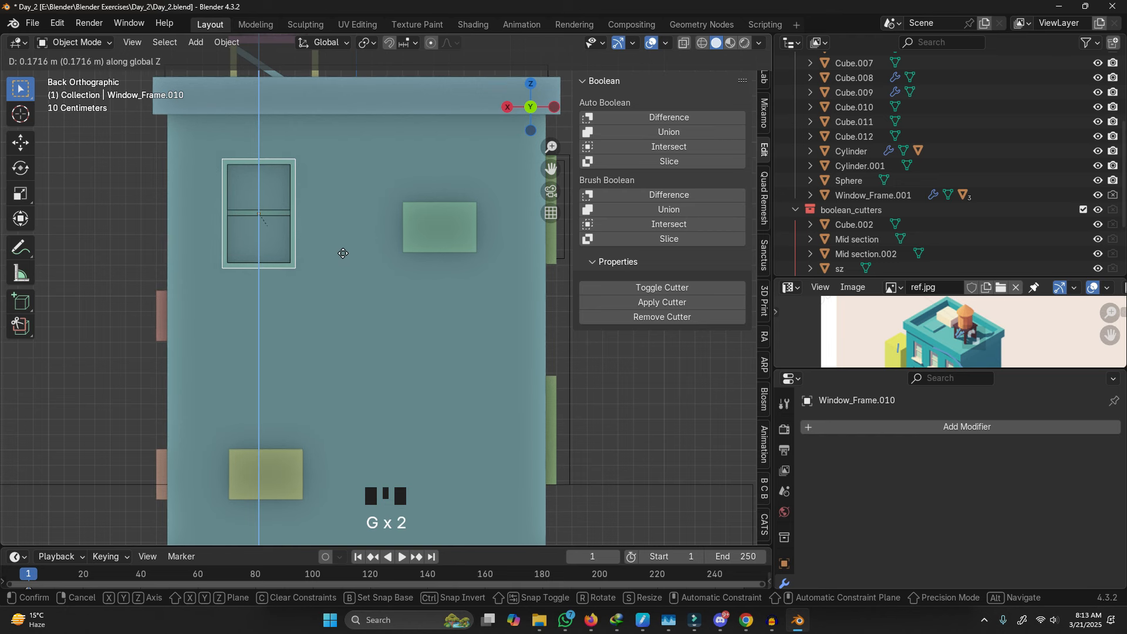
left_click(342, 249)
Step: Fine-tune the back window's height along Z to line up with the upper windows of the adjacent side wall
scroll(341, 248, "down", 3)
middle_click_drag(342, 248, 376, 232)
scroll(376, 232, "up", 2)
key("g")
key("z")
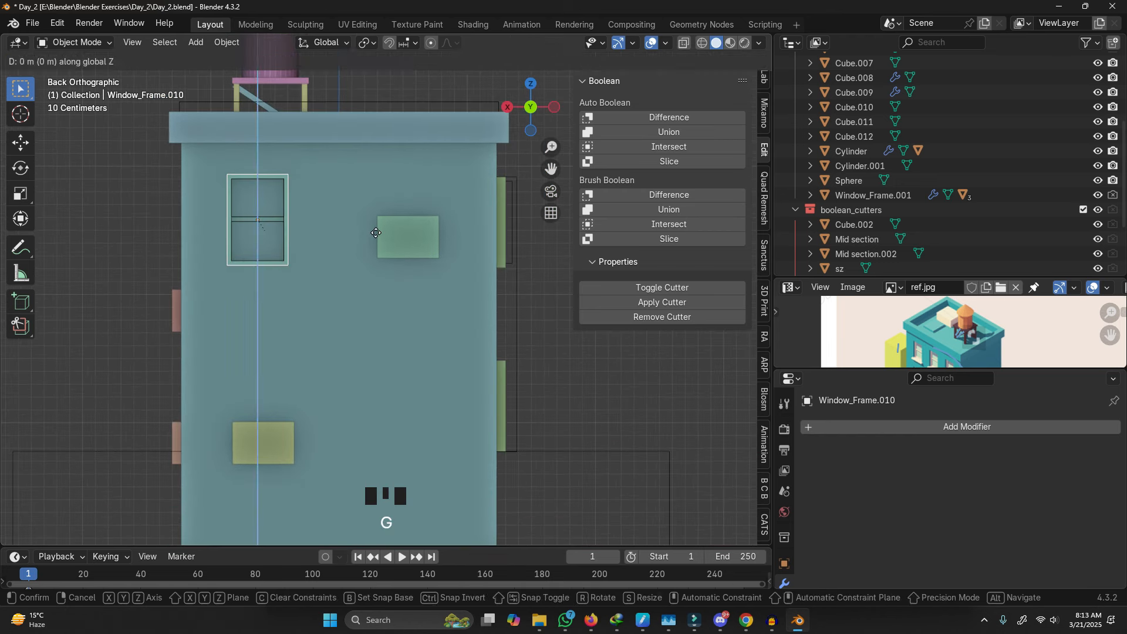
left_click(376, 232)
key("z")
scroll(250, 181, "up", 7)
key("g")
key("z")
left_click(268, 168)
scroll(267, 168, "down", 5)
scroll(231, 200, "up", 4)
key("z")
scroll(358, 276, "down", 4)
scroll(242, 290, "down", 2)
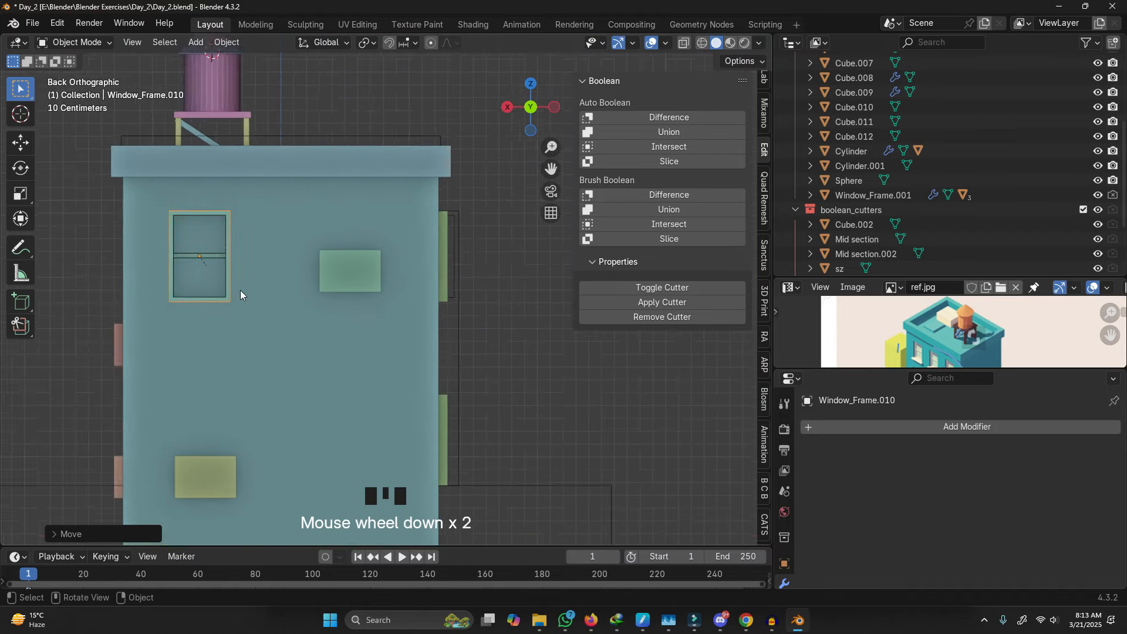
Step: Save the file and turn the view back to the front of the building
key("ctrl+s")
scroll(285, 290, "down", 4)
middle_click_drag(284, 293, 347, 323)
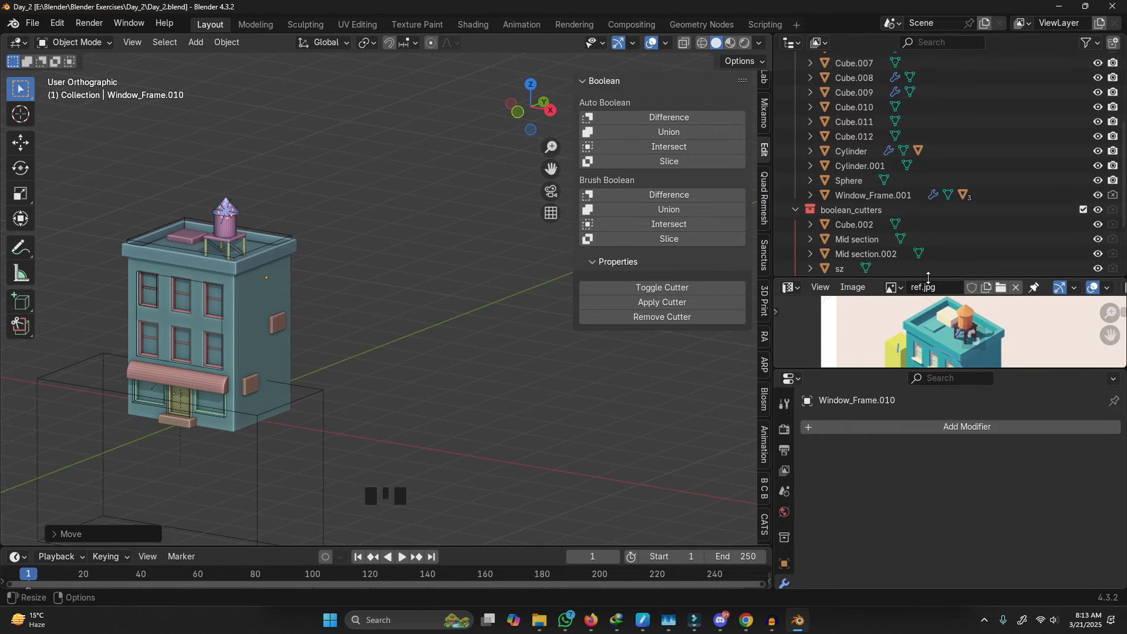
Step: Enlarge the reference image area and examine the blue building's street level against the model
left_click_drag(930, 280, 999, 141)
middle_click_drag(1024, 304, 835, 242, "shift")
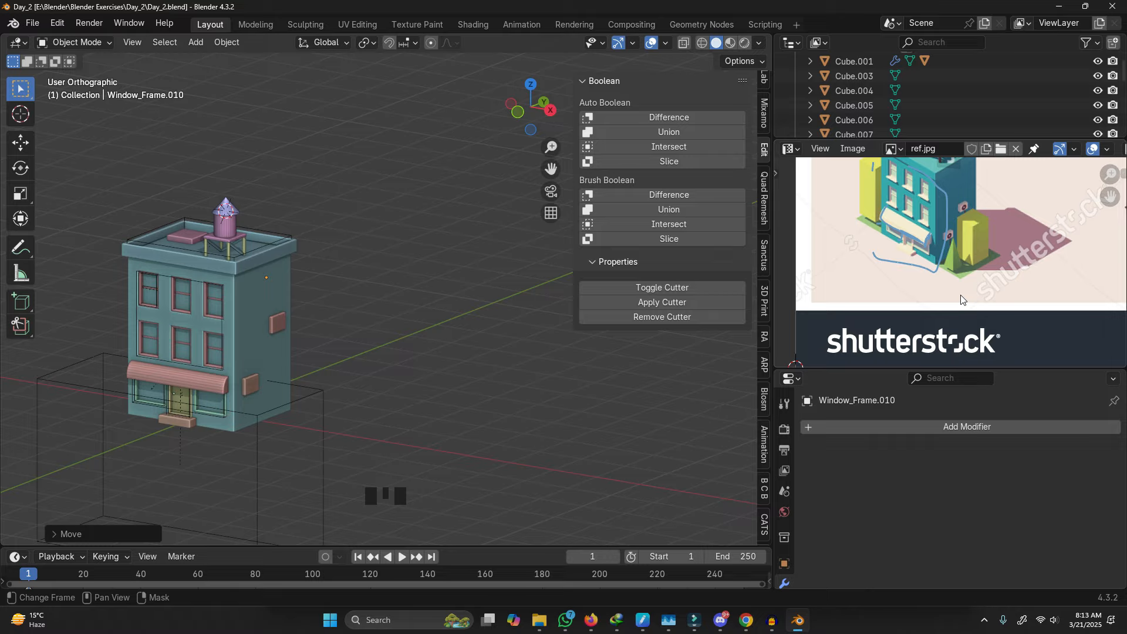
left_click(540, 381)
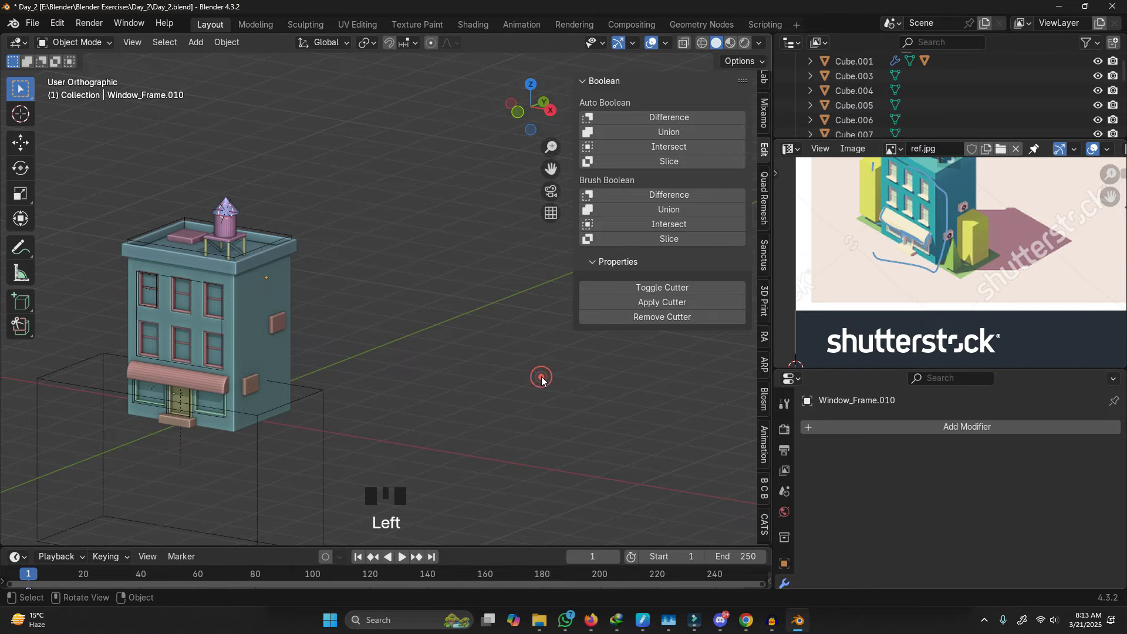
middle_click_drag(317, 386, 484, 397, "shift")
scroll(484, 397, "down", 1)
left_click(536, 364)
key("g")
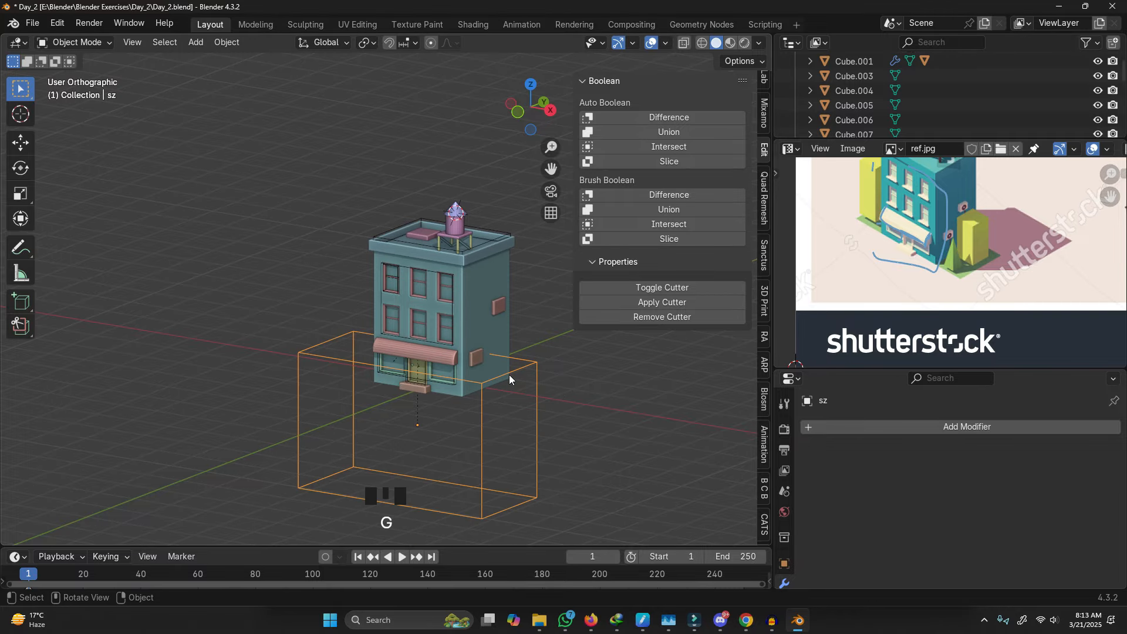
Step: Give the reference image the full upper side area and zoom out to view the other reference buildings
left_click_drag(822, 142, 822, 351)
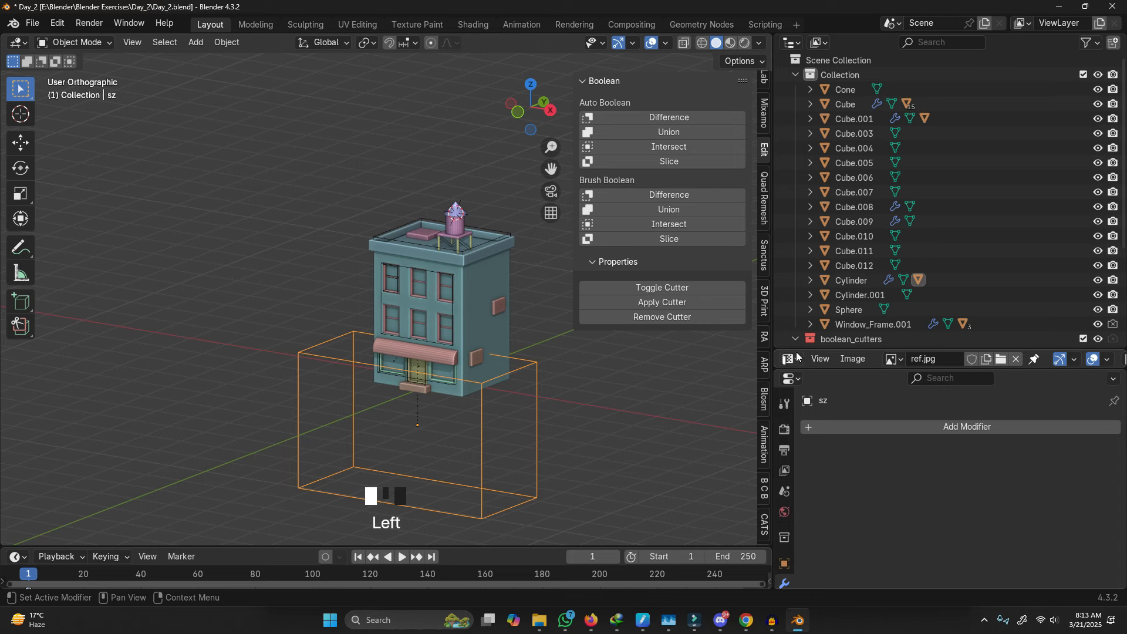
left_click(632, 401)
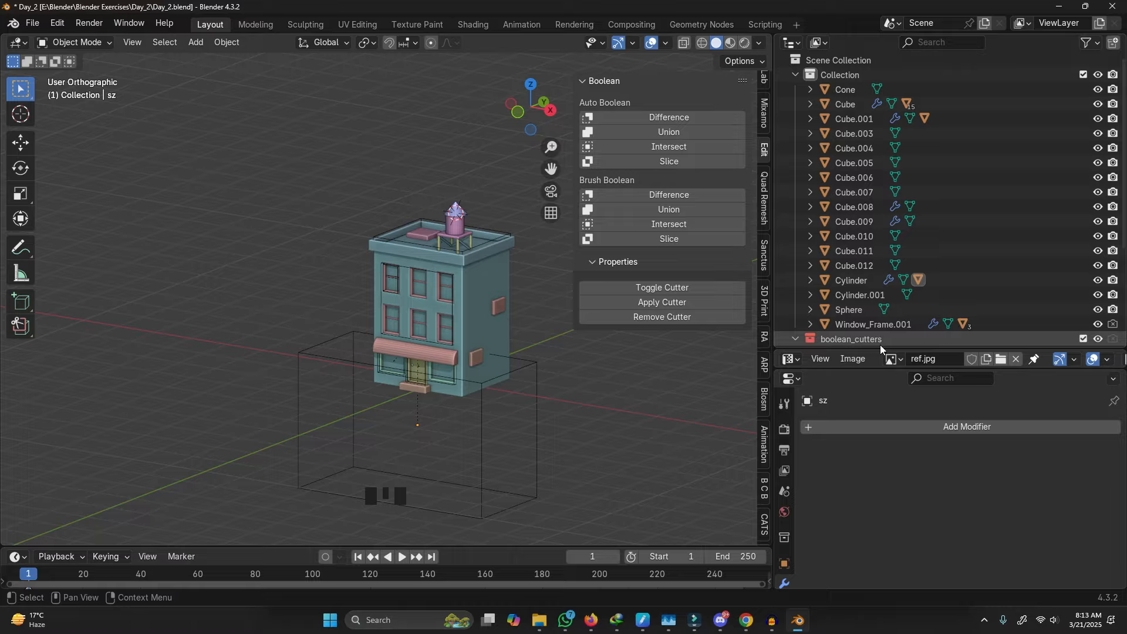
left_click_drag(880, 345, 875, 56)
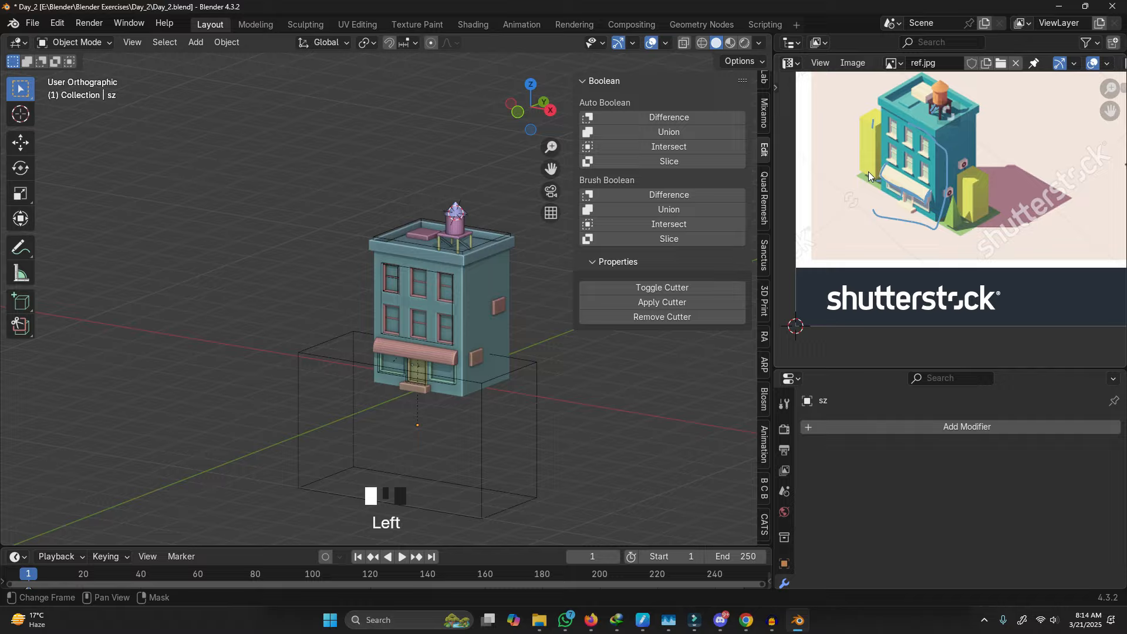
scroll(868, 171, "down", 6)
scroll(844, 251, "up", 3)
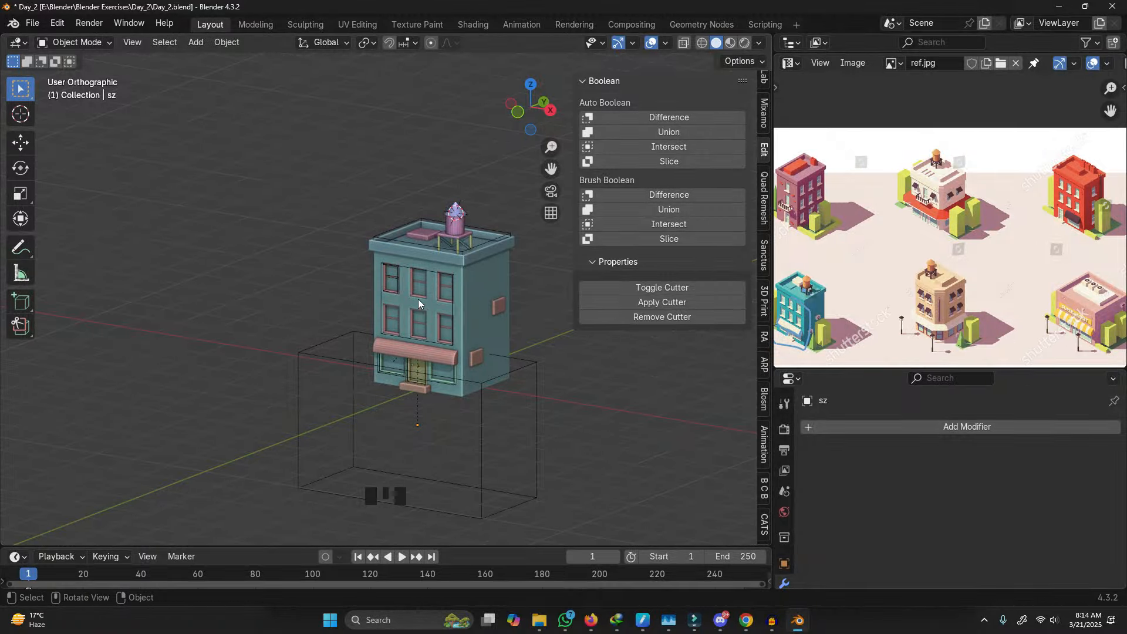
left_click(982, 622)
left_click(1023, 516)
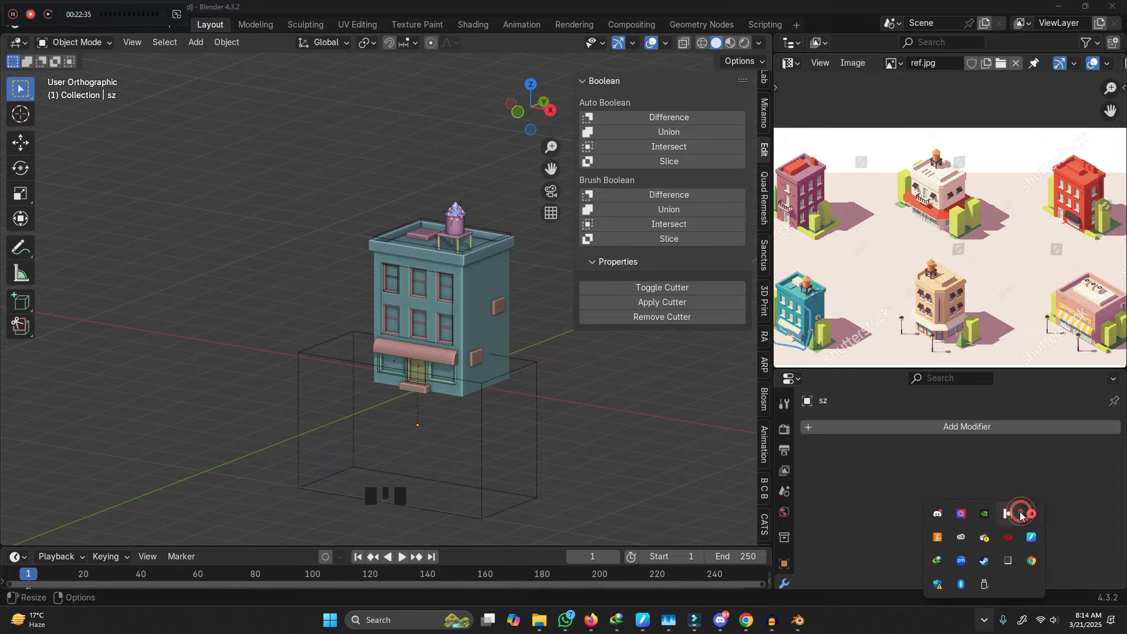